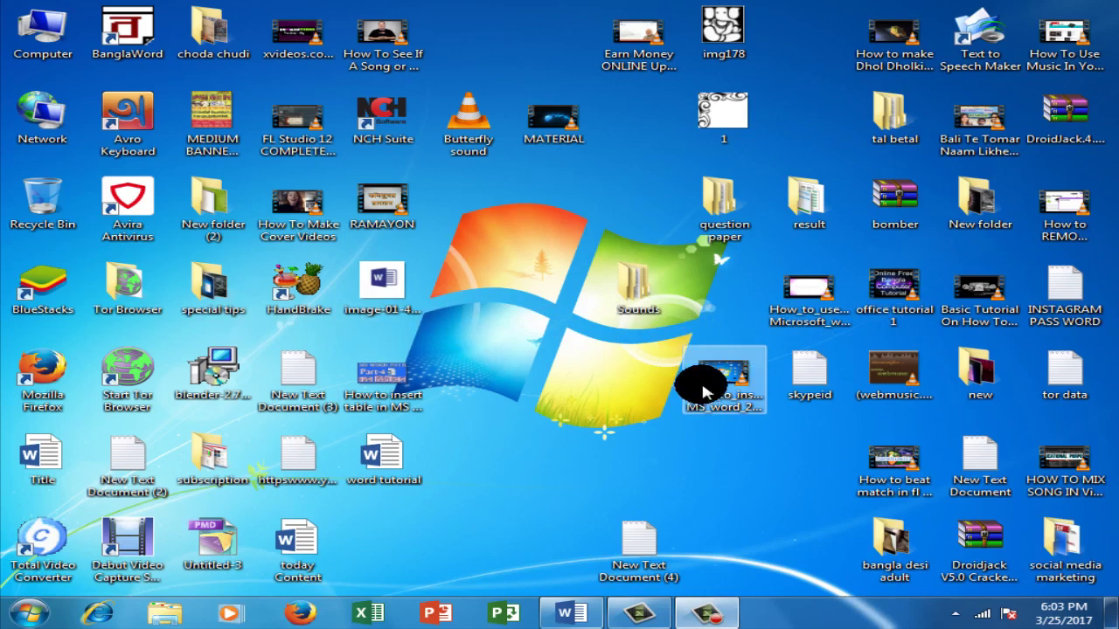
- Restore the 'today Content' document in Word and show the Insert tab
{"action": "mouse_move", "coordinate": [625, 619]}
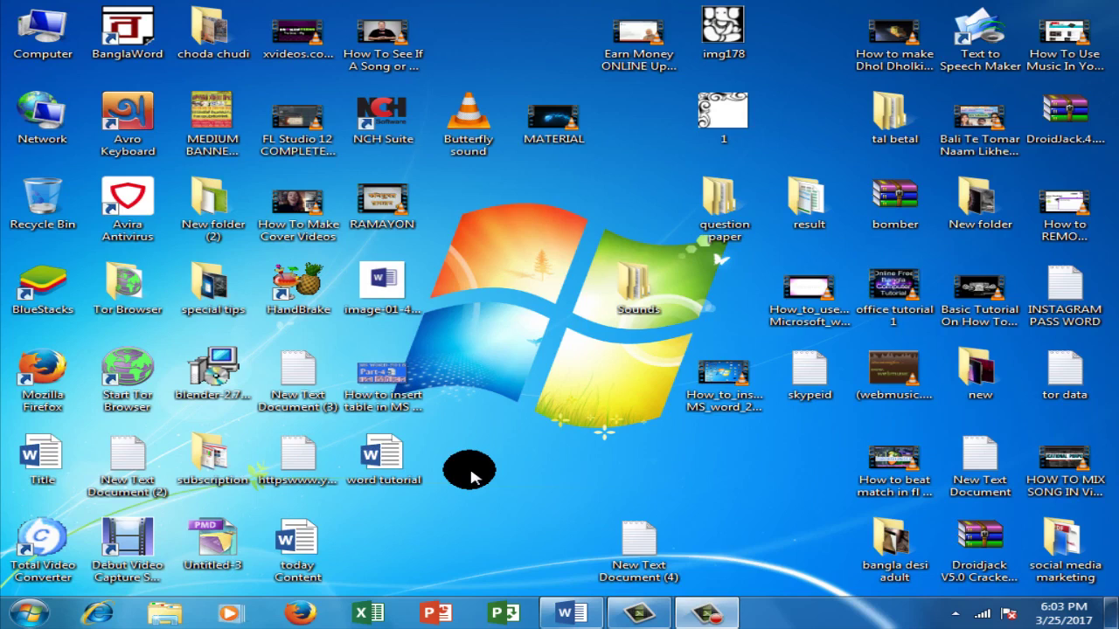
{"action": "left_click", "coordinate": [572, 614]}
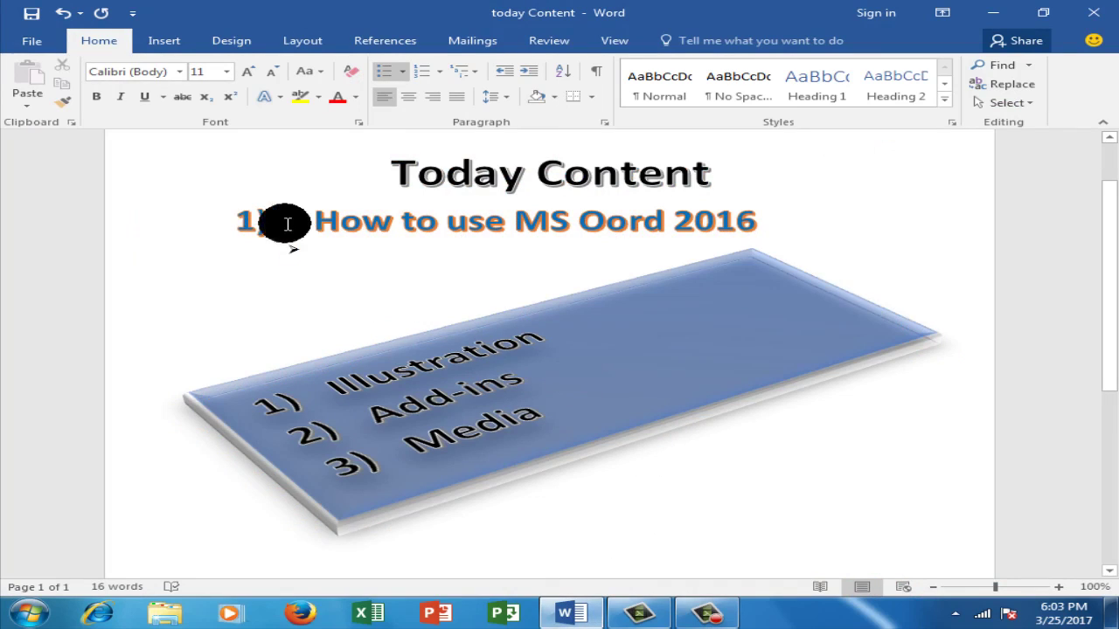
{"action": "left_click", "coordinate": [166, 41]}
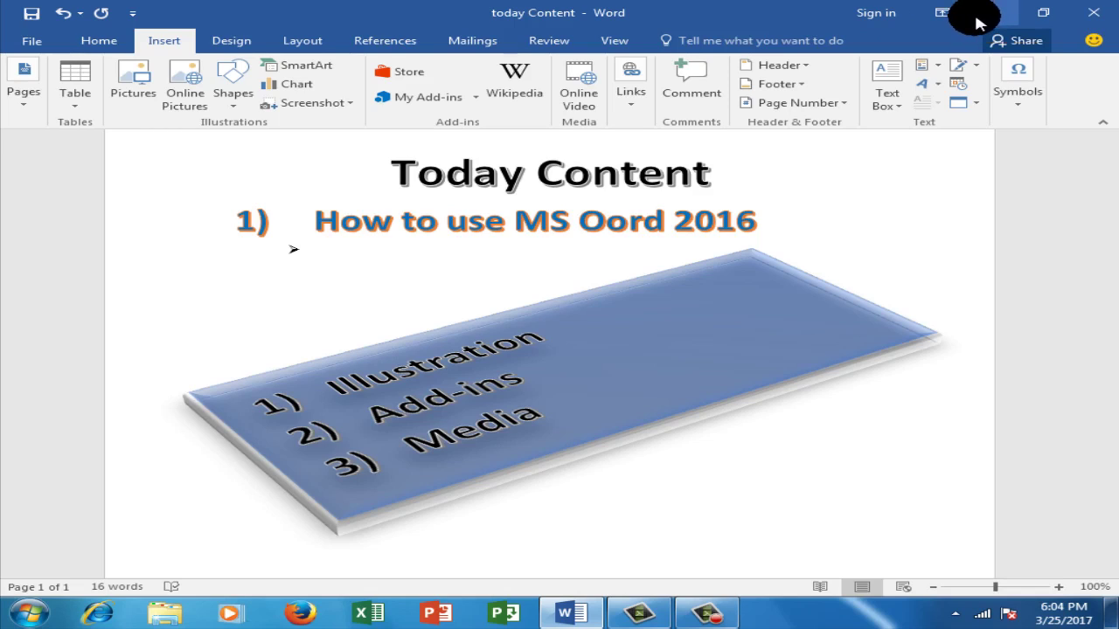
- Minimize the Word window to reveal the desktop
{"action": "left_click", "coordinate": [977, 23]}
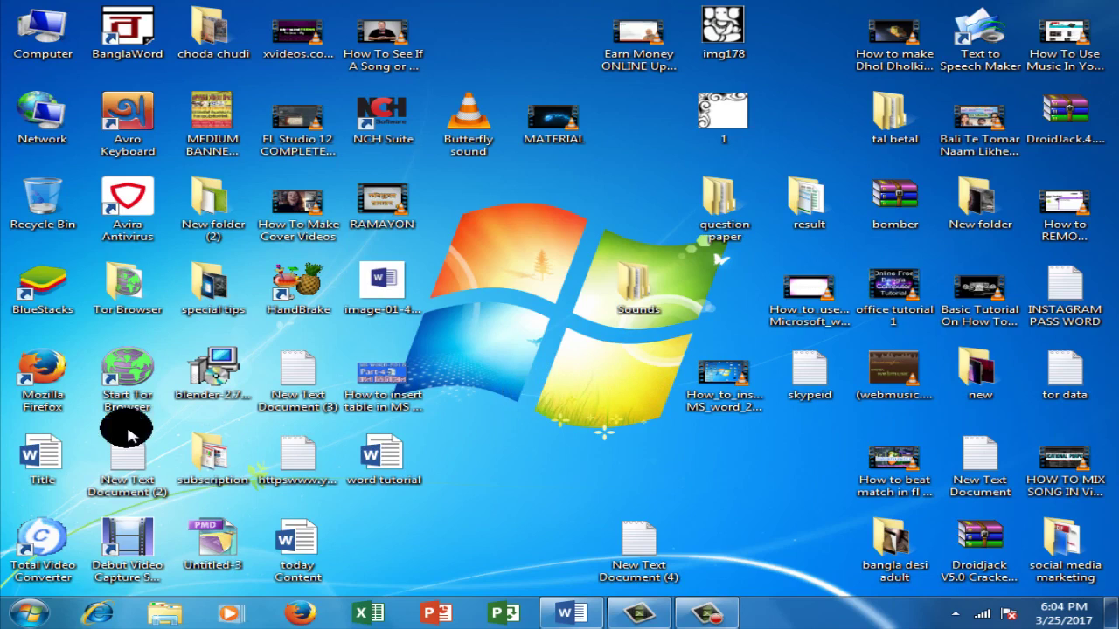
- View 'channel copy' from the subscription folder in Photo Viewer, keeping the colour scheme, then close it
{"action": "double_click", "coordinate": [198, 463]}
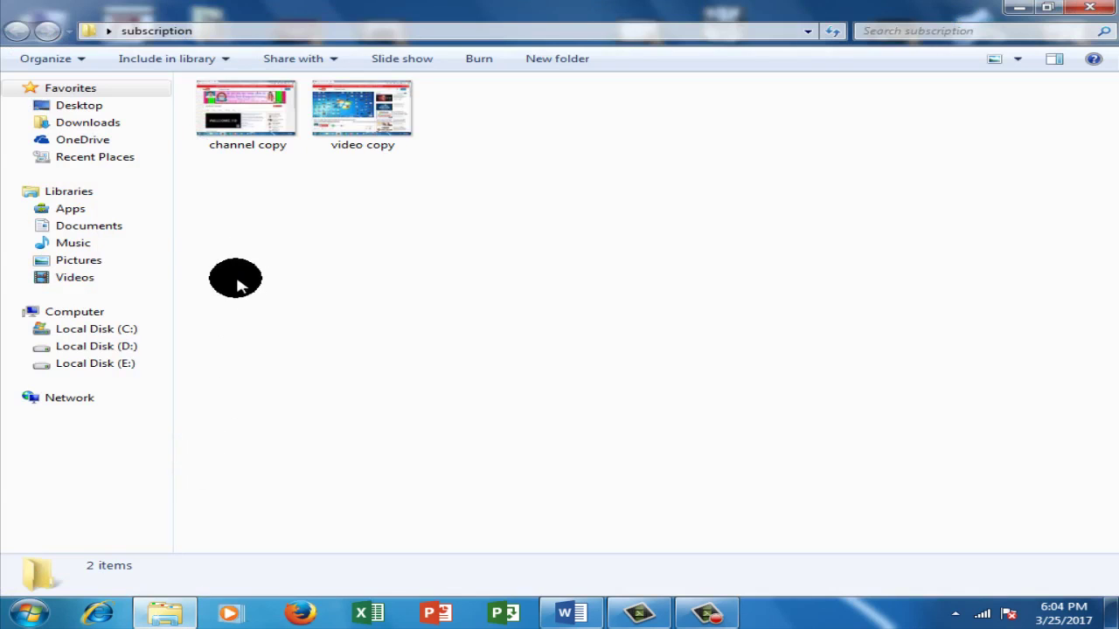
{"action": "left_click", "coordinate": [219, 137]}
{"action": "double_click", "coordinate": [221, 138]}
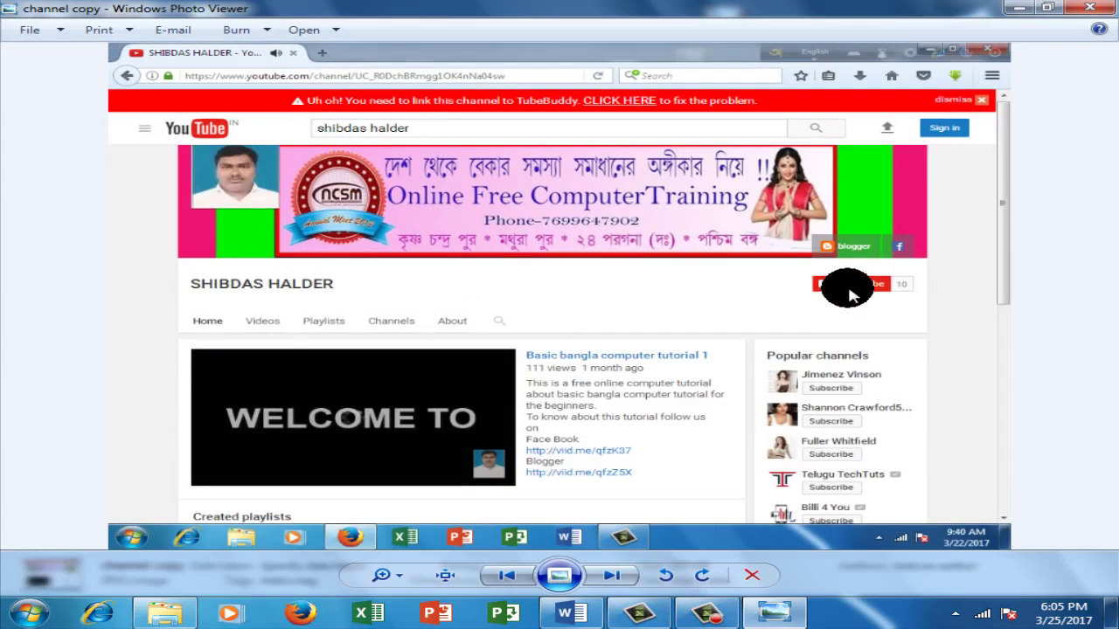
{"action": "left_click", "coordinate": [494, 352]}
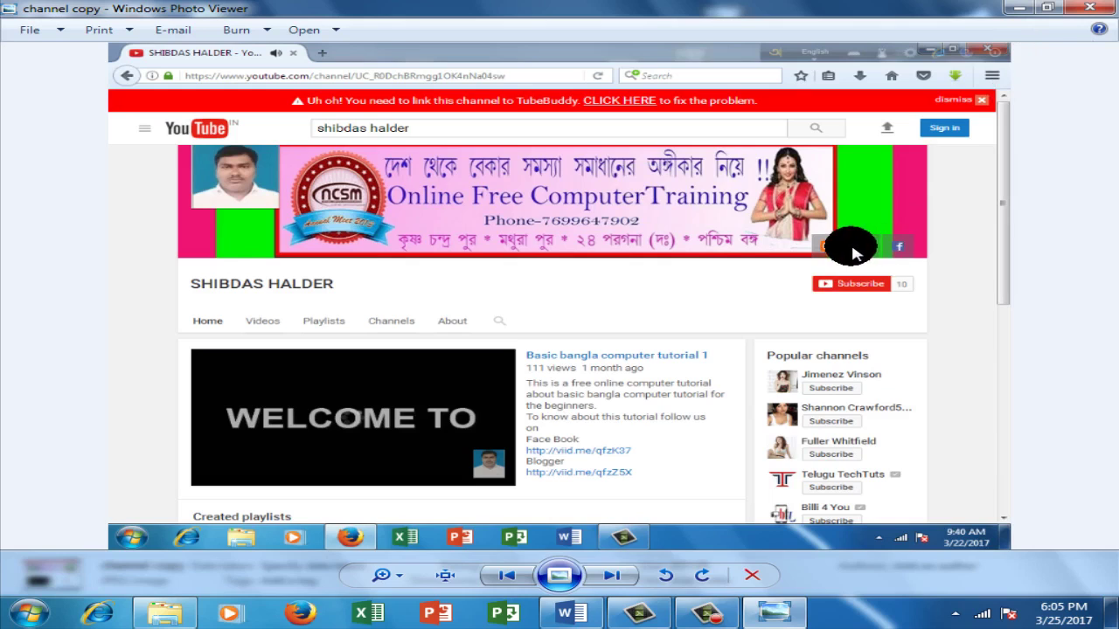
{"action": "left_click", "coordinate": [1084, 14]}
- View 'video copy' in Photo Viewer, then close the viewer and the subscription folder
{"action": "left_click", "coordinate": [350, 125]}
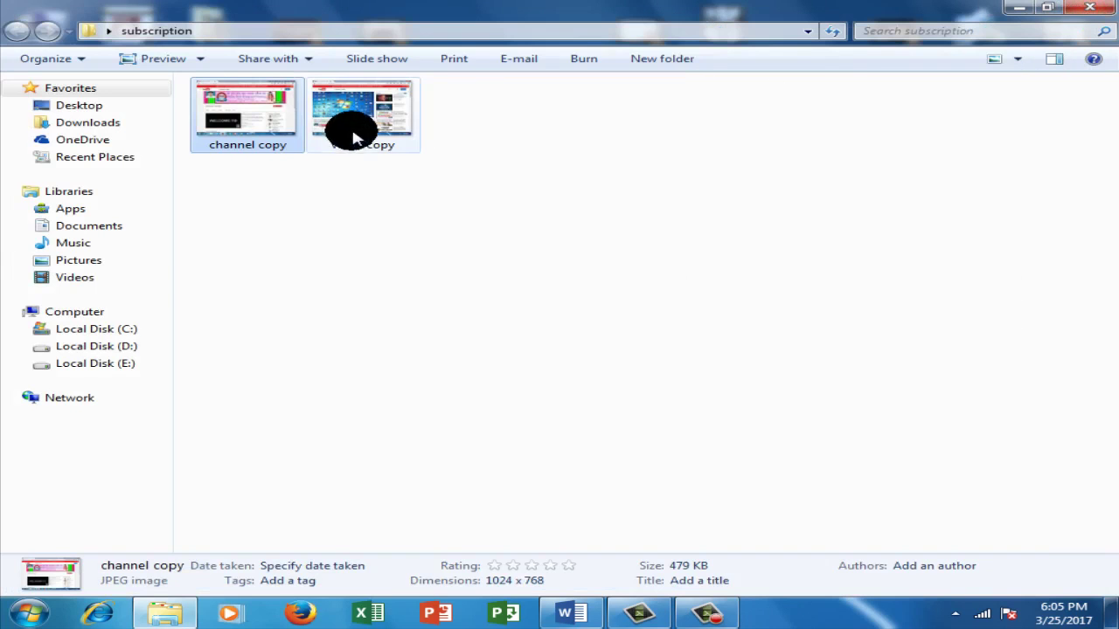
{"action": "double_click", "coordinate": [354, 134]}
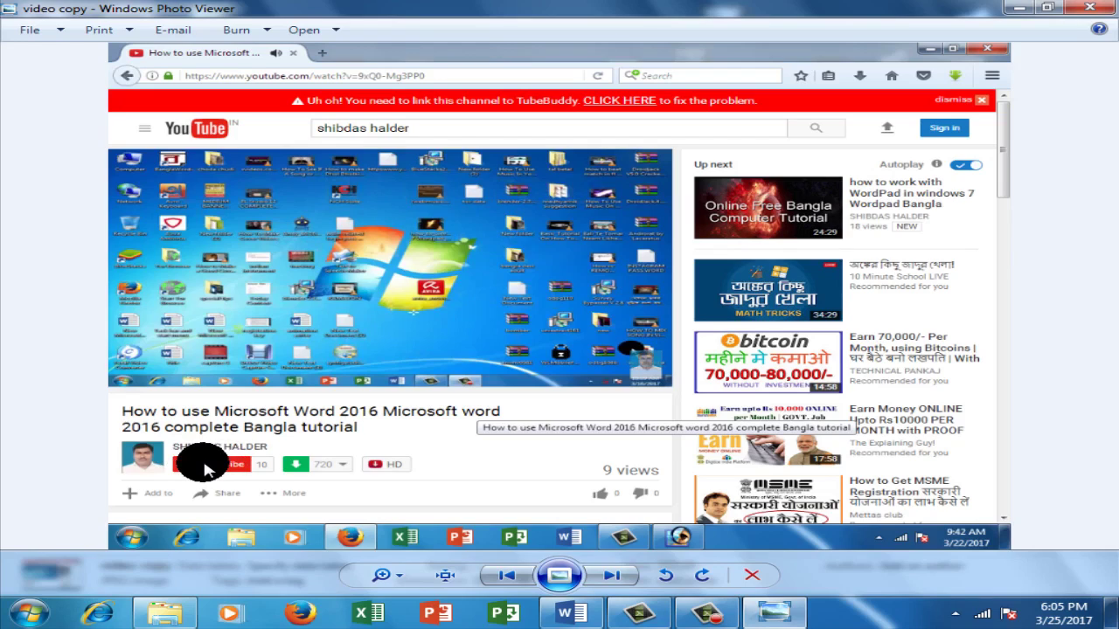
{"action": "left_click", "coordinate": [1103, 18]}
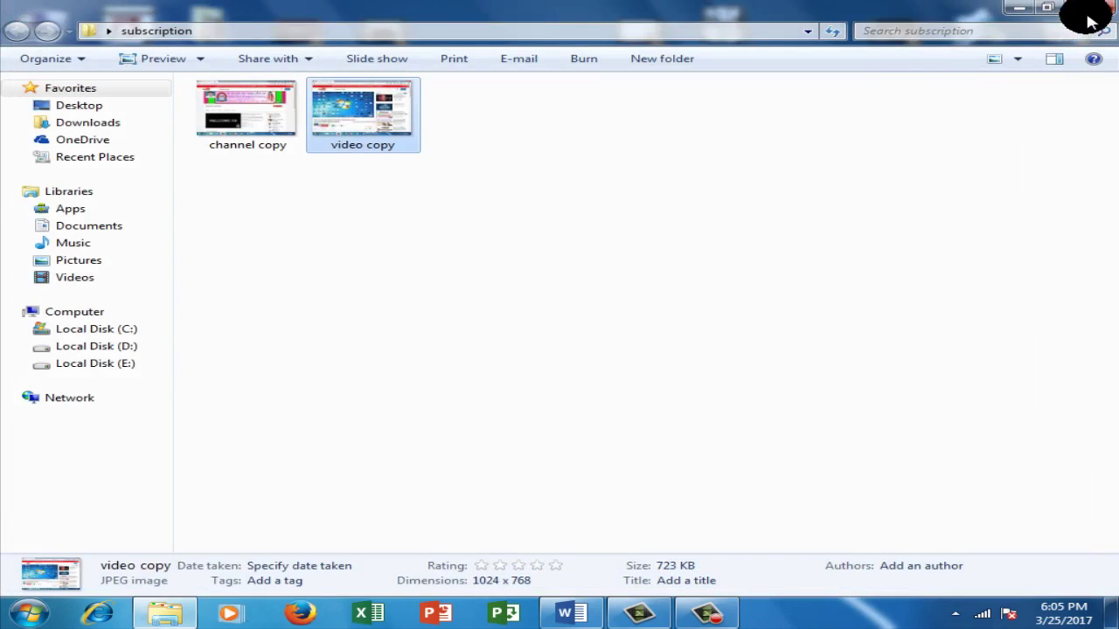
{"action": "left_click", "coordinate": [1084, 12]}
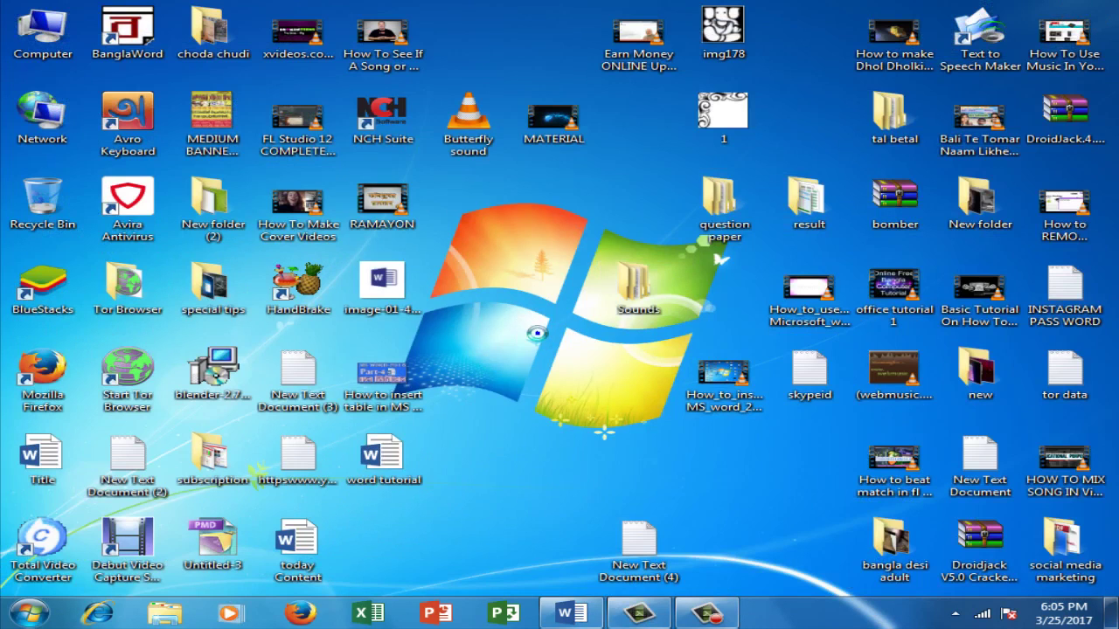
{"action": "right_click", "coordinate": [538, 336]}
{"action": "left_click", "coordinate": [594, 382]}
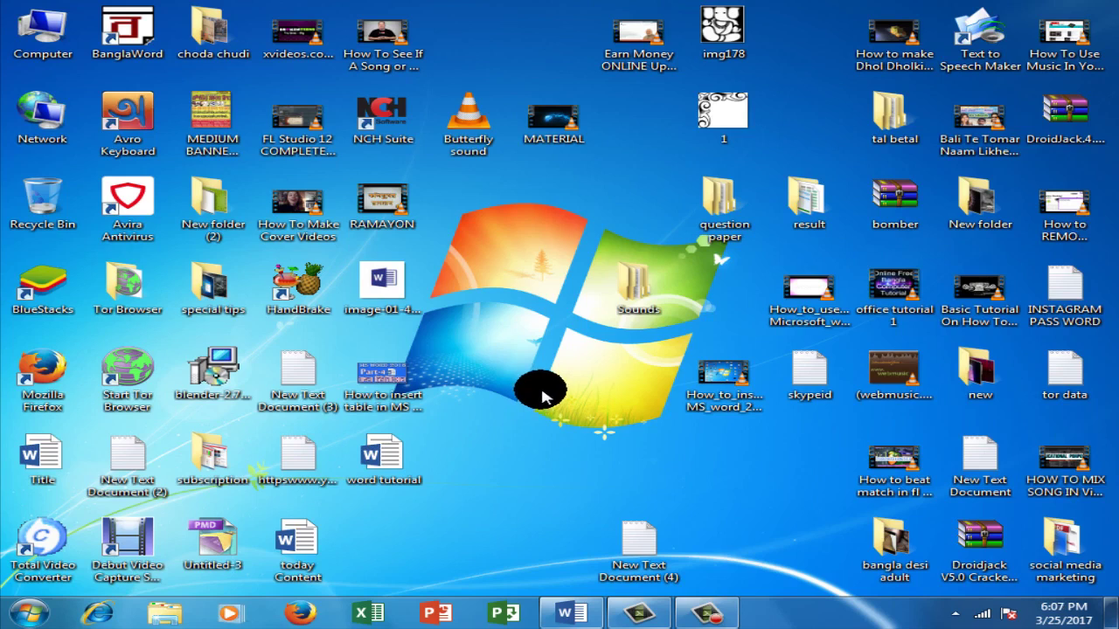
- Restore the 'today Content' document in Word and close it
{"action": "left_click", "coordinate": [565, 611]}
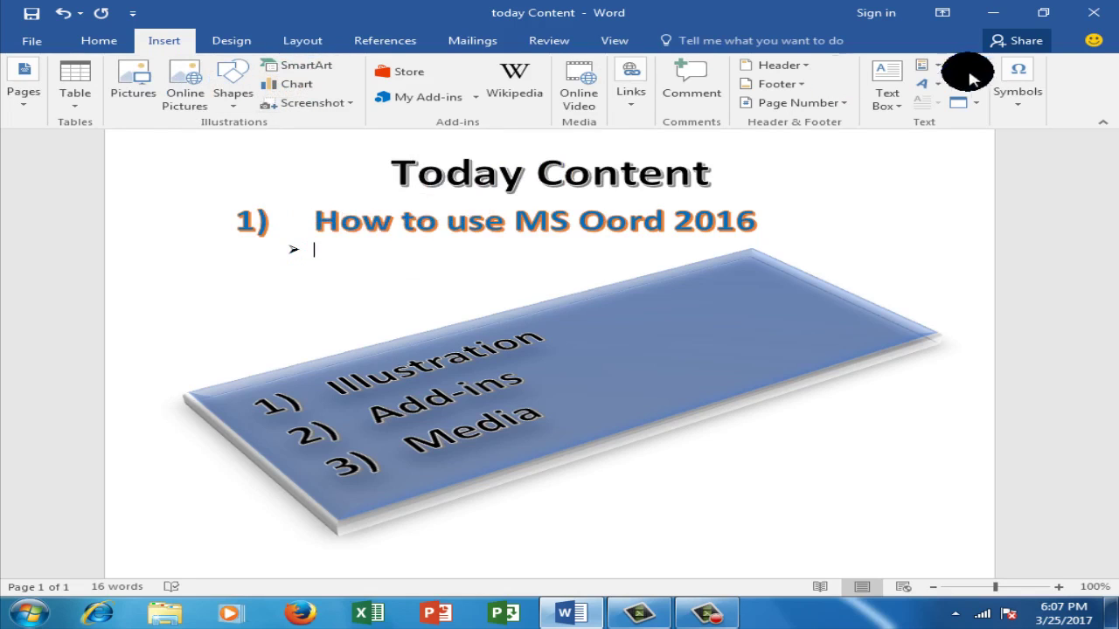
{"action": "left_click", "coordinate": [1092, 16]}
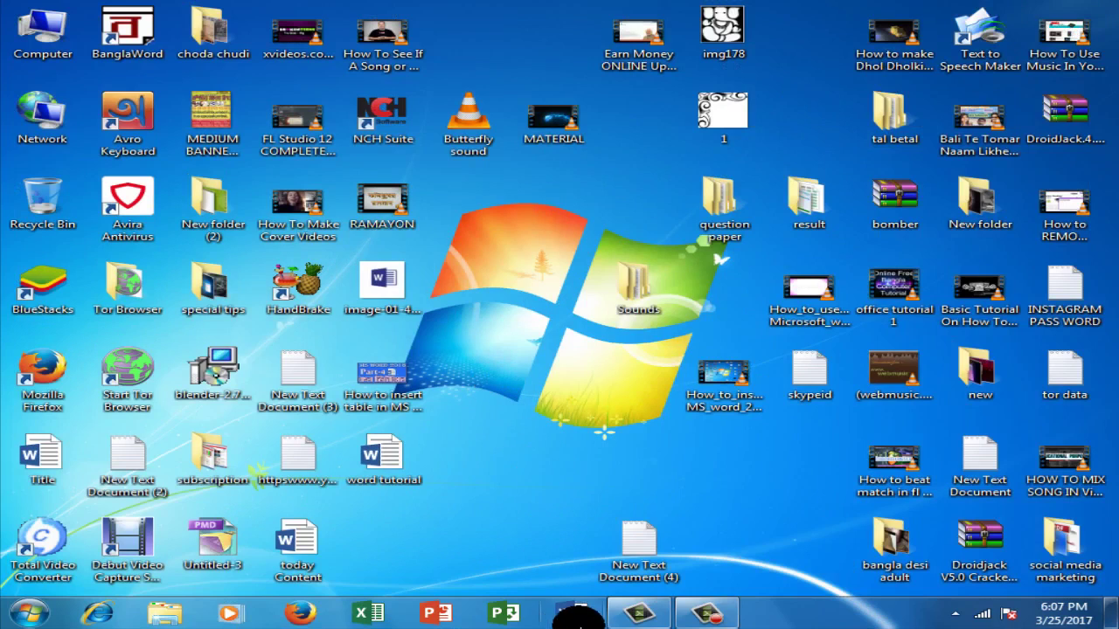
- Launch Word, create blank Document1, and show the Insert tab
{"action": "left_click", "coordinate": [577, 614]}
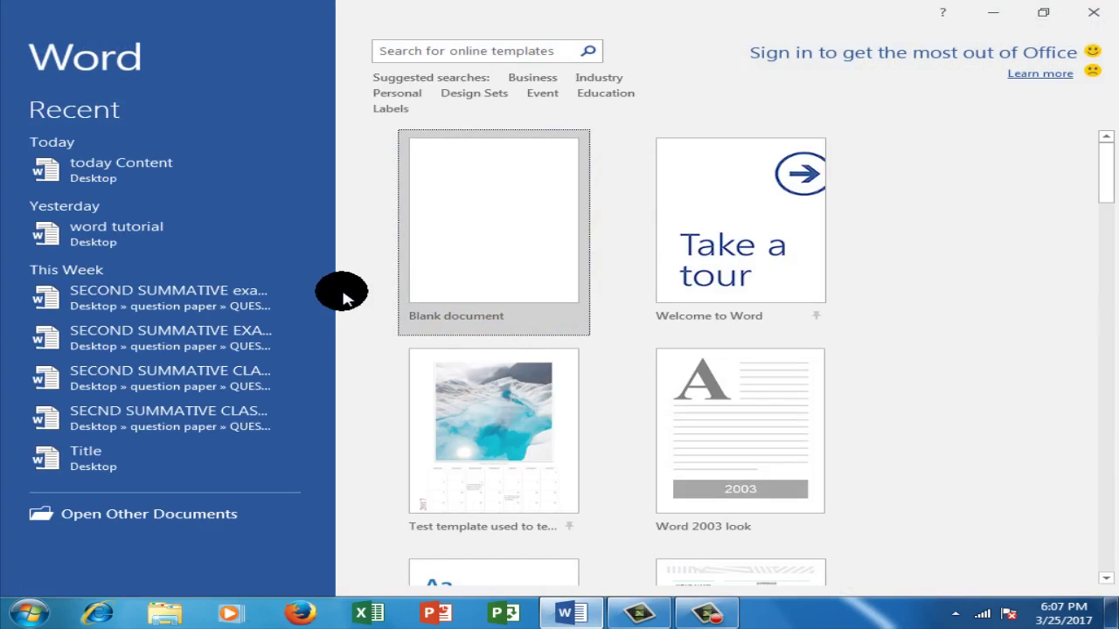
{"action": "left_click", "coordinate": [429, 294]}
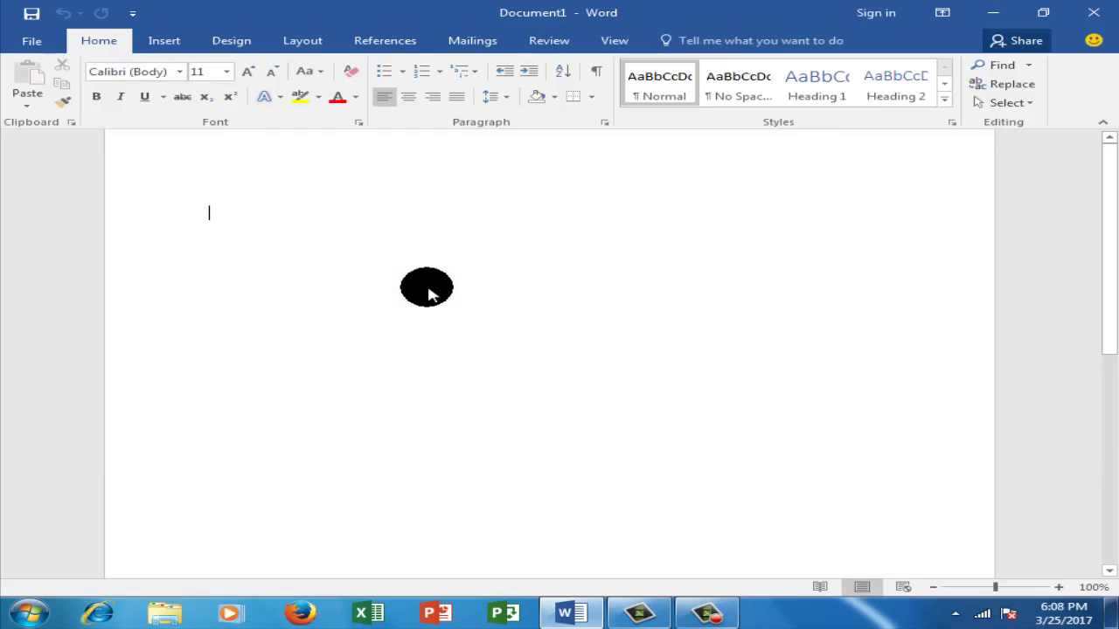
{"action": "left_click", "coordinate": [170, 45]}
- Insert the '! TJ' picture from Local Disk (D:) > old drive 2 all song > ARTIST
{"action": "left_click", "coordinate": [141, 102]}
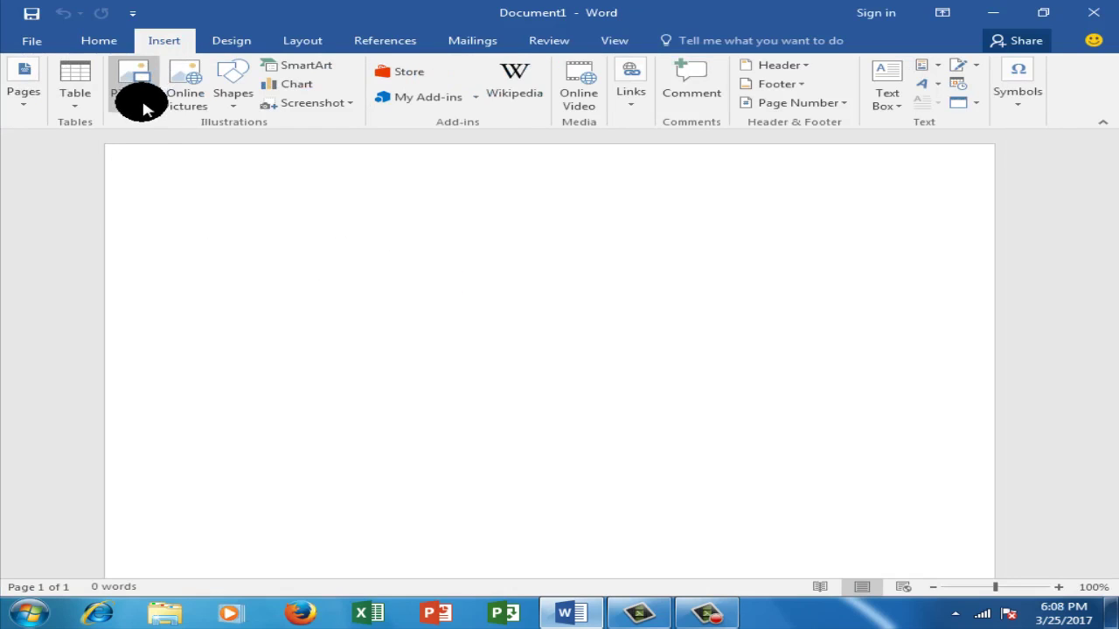
{"action": "left_click", "coordinate": [141, 105]}
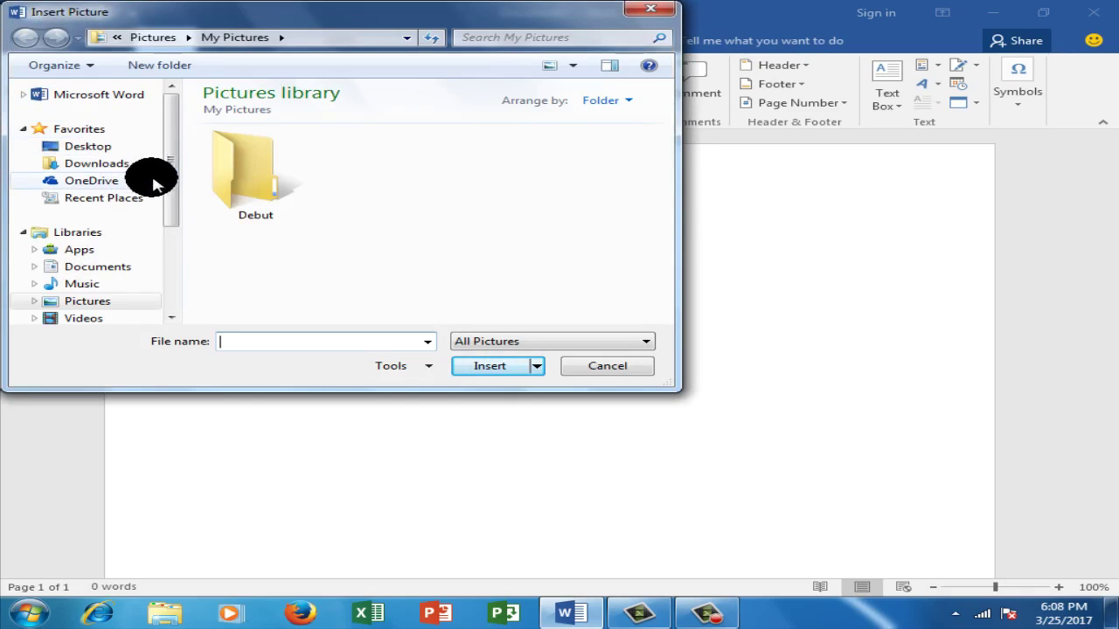
{"action": "left_click_drag", "start_coordinate": [165, 167], "coordinate": [162, 230]}
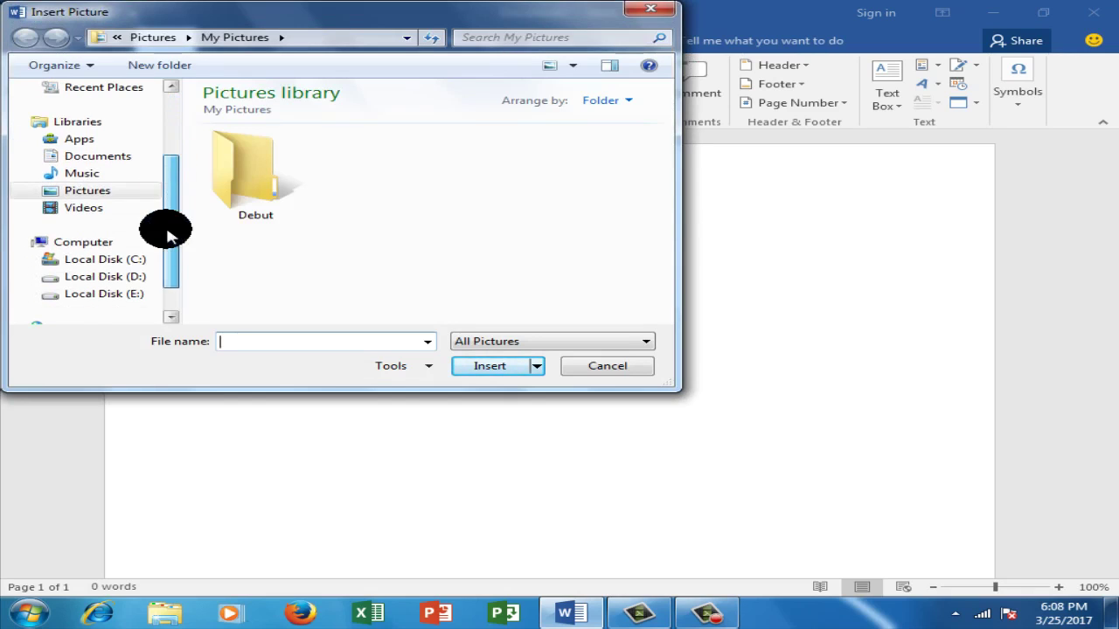
{"action": "left_click", "coordinate": [122, 278]}
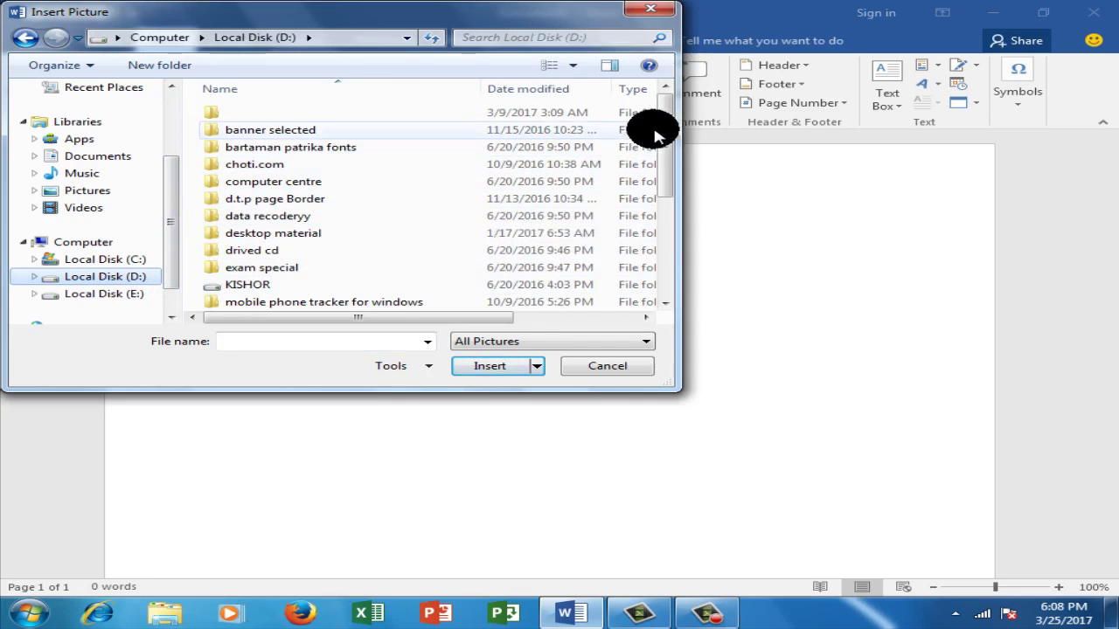
{"action": "left_click_drag", "start_coordinate": [661, 129], "coordinate": [667, 197]}
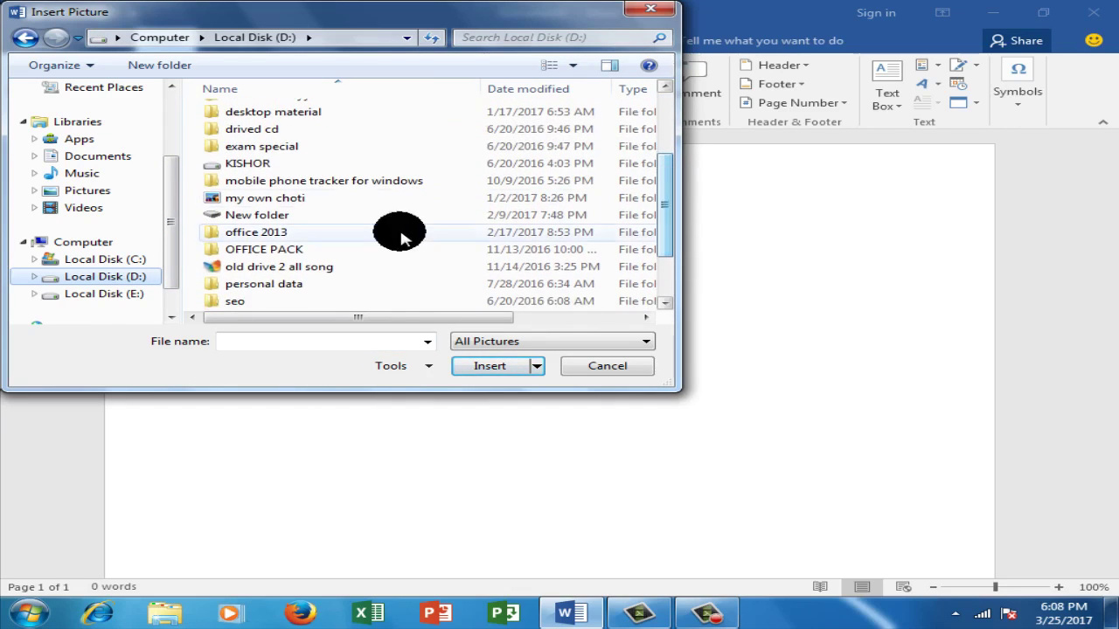
{"action": "left_click", "coordinate": [312, 271]}
{"action": "double_click", "coordinate": [312, 271]}
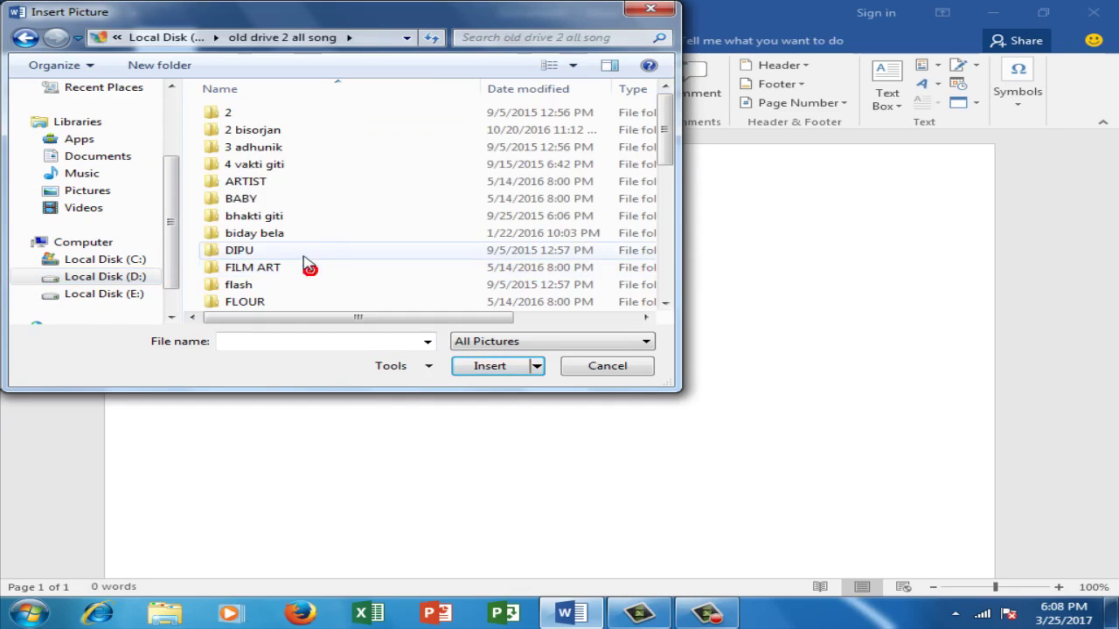
{"action": "double_click", "coordinate": [270, 190]}
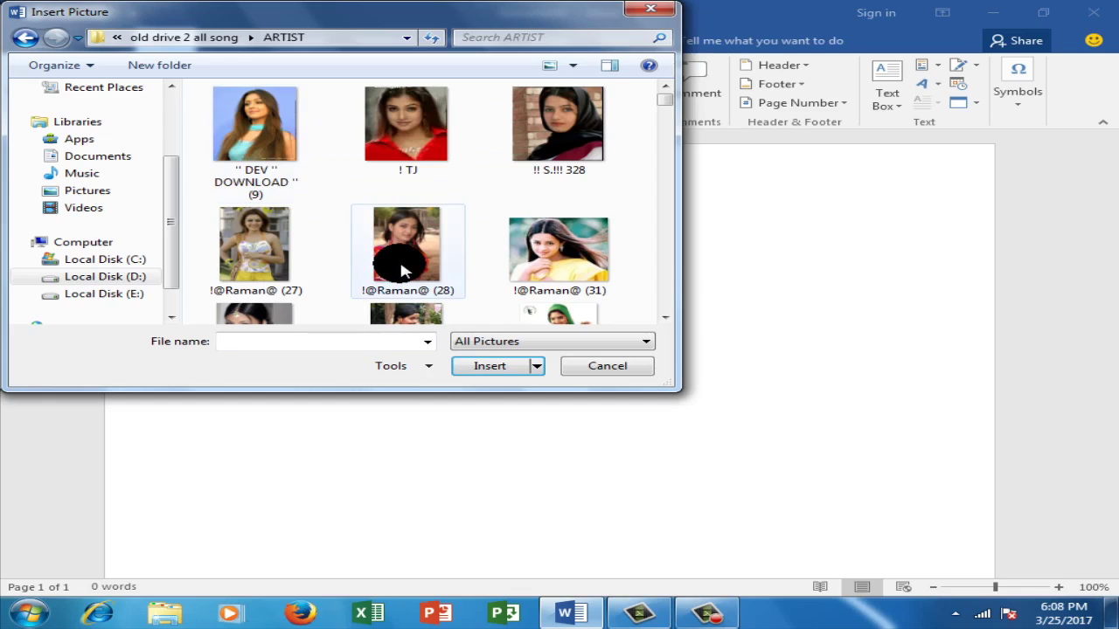
{"action": "left_click", "coordinate": [424, 158]}
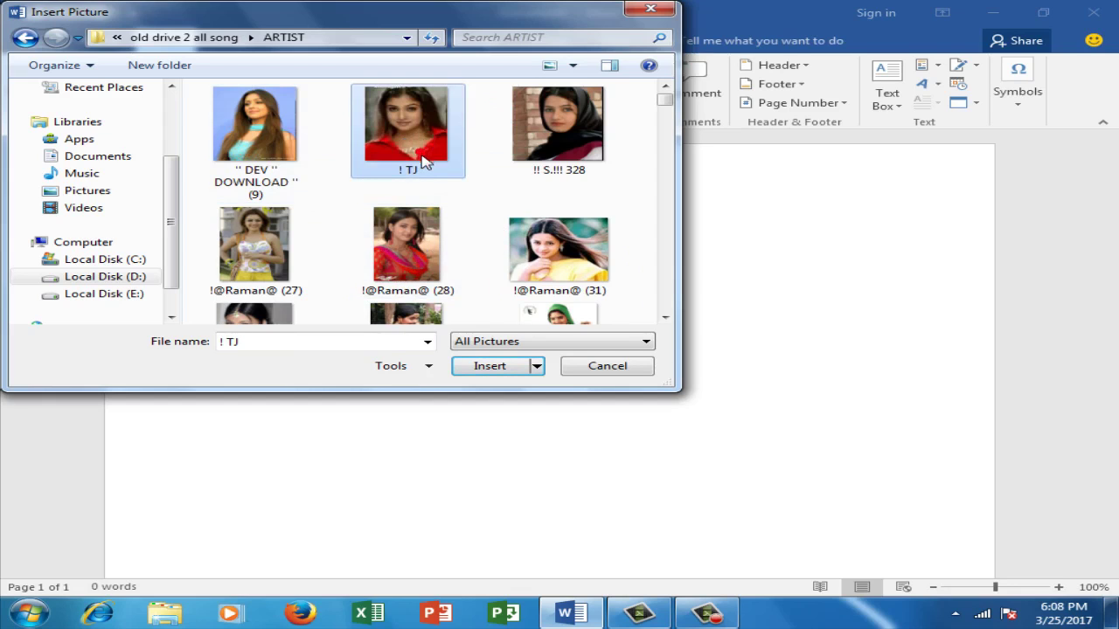
{"action": "left_click", "coordinate": [506, 368]}
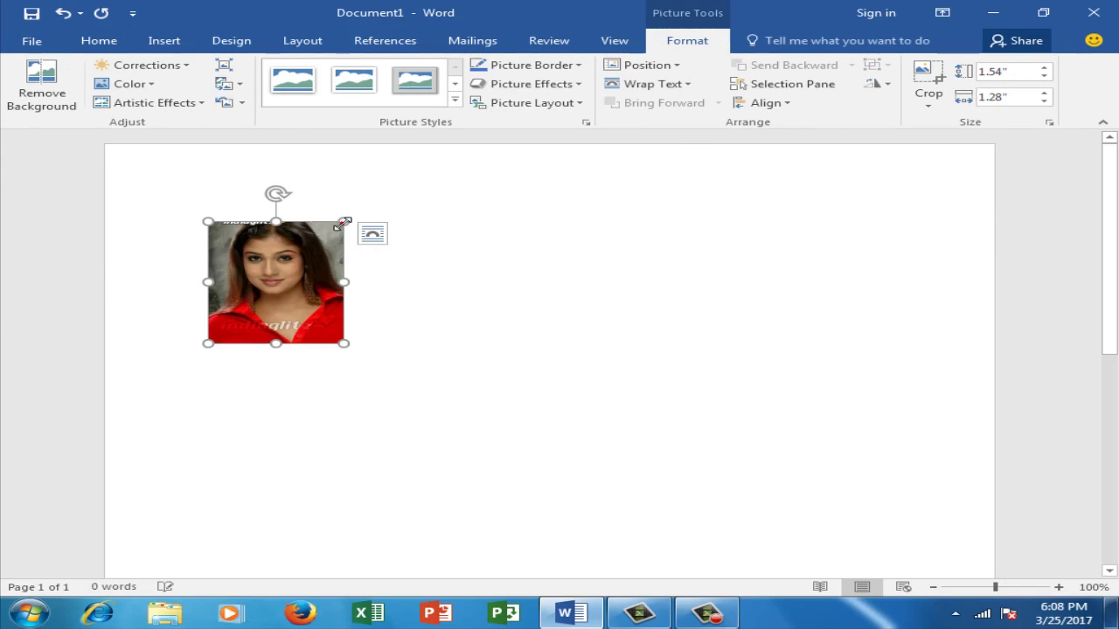
- Enlarge the '! TJ' picture to 4.71" by 3.91" and keep it upright
{"action": "left_click_drag", "start_coordinate": [367, 221], "coordinate": [618, 229]}
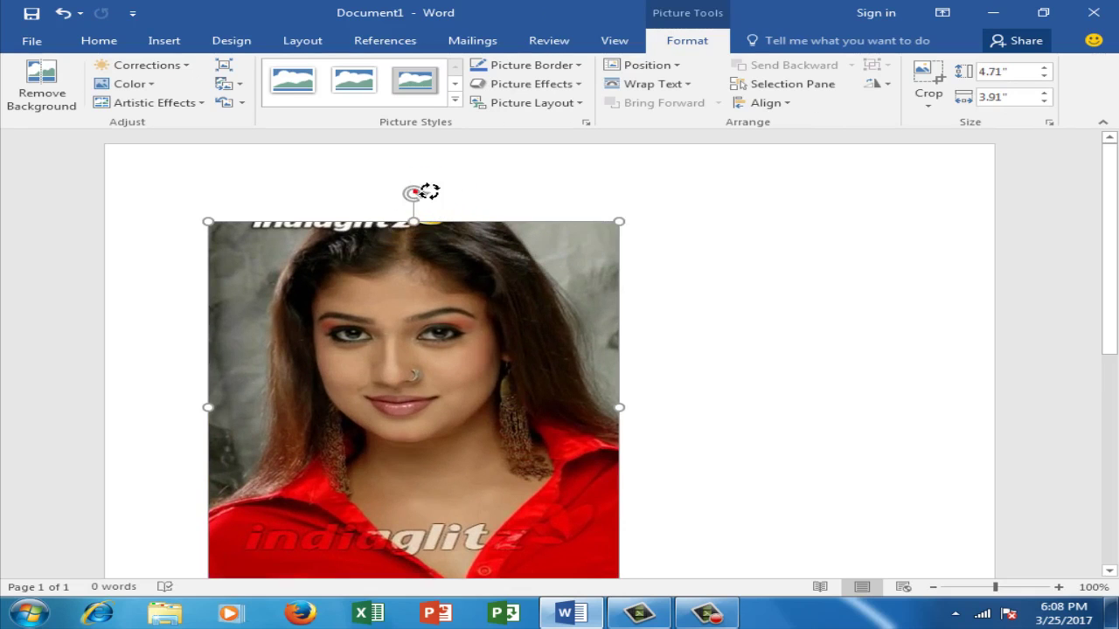
{"action": "left_click_drag", "start_coordinate": [428, 191], "coordinate": [612, 230]}
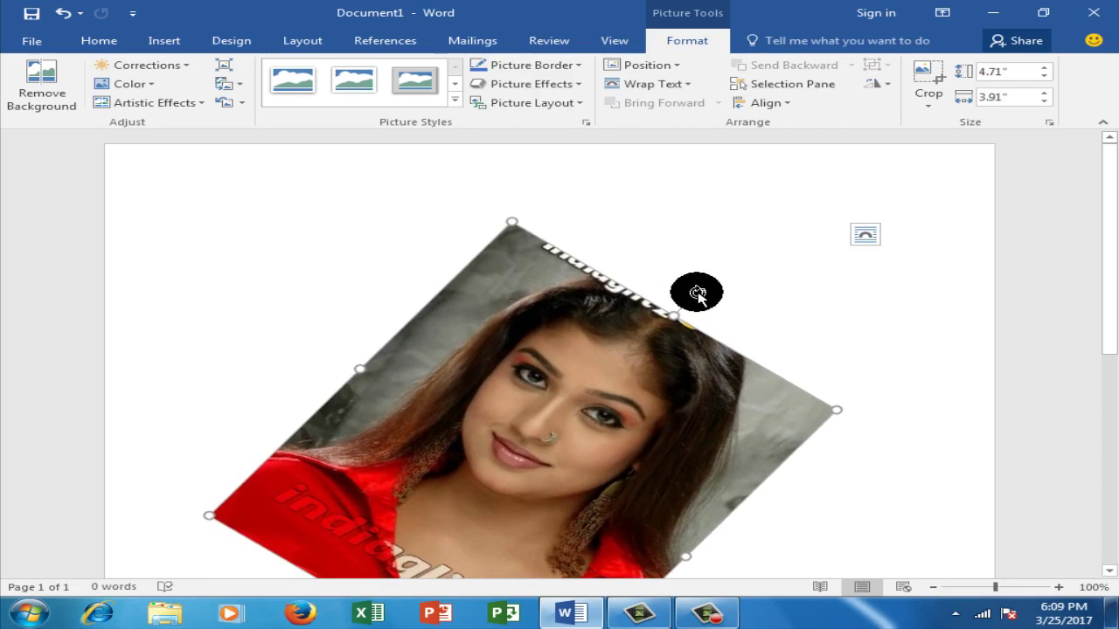
{"action": "left_click_drag", "start_coordinate": [697, 294], "coordinate": [536, 249]}
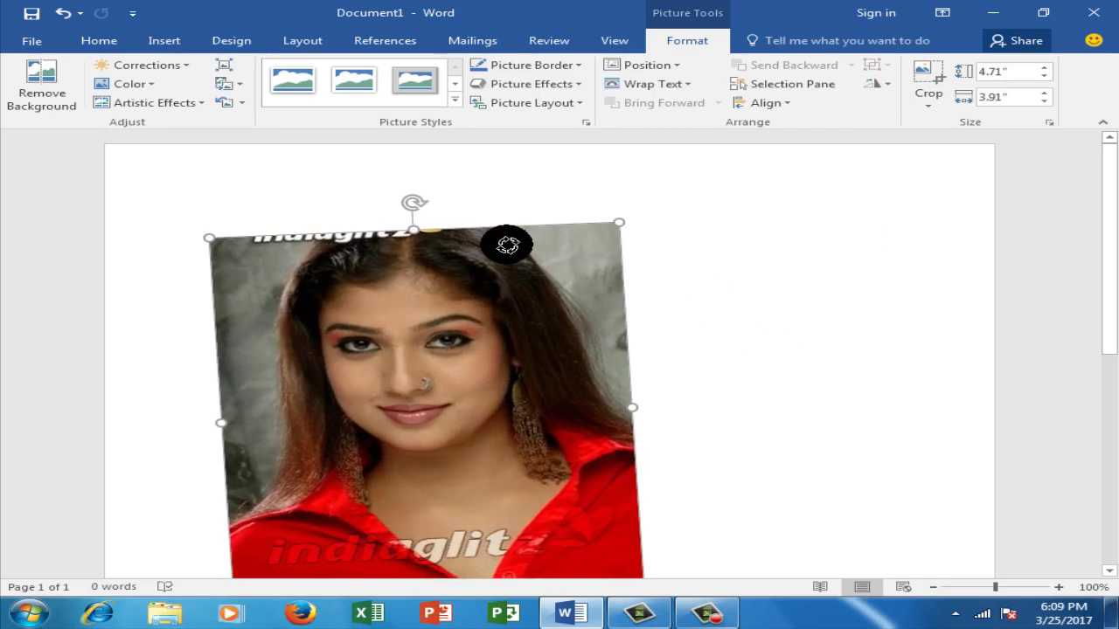
{"action": "left_click_drag", "start_coordinate": [537, 249], "coordinate": [535, 244]}
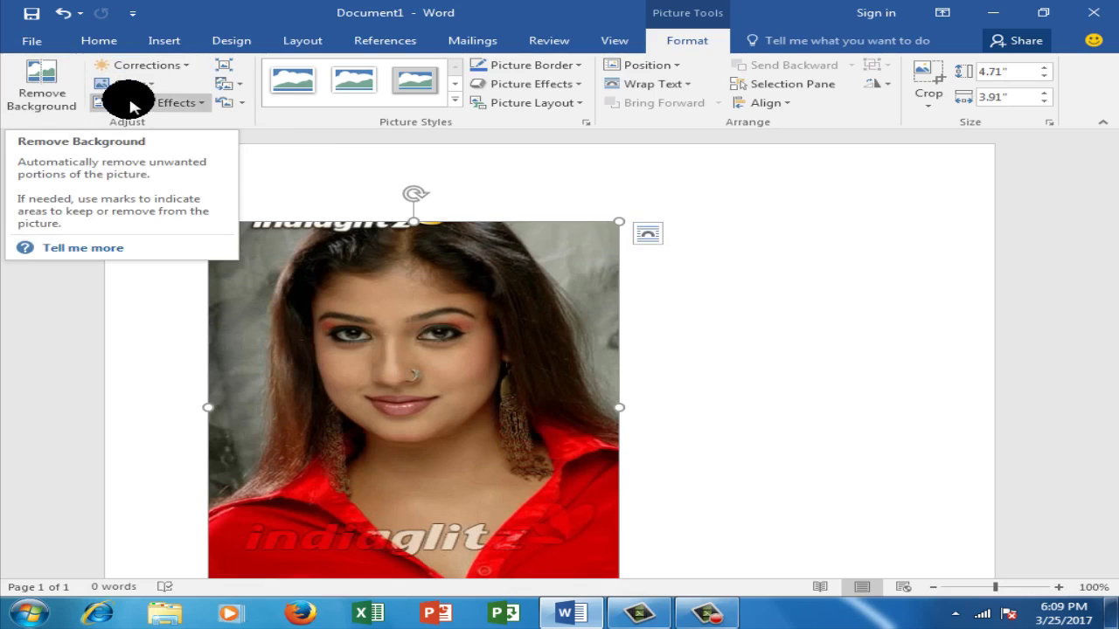
{"action": "left_click", "coordinate": [191, 68]}
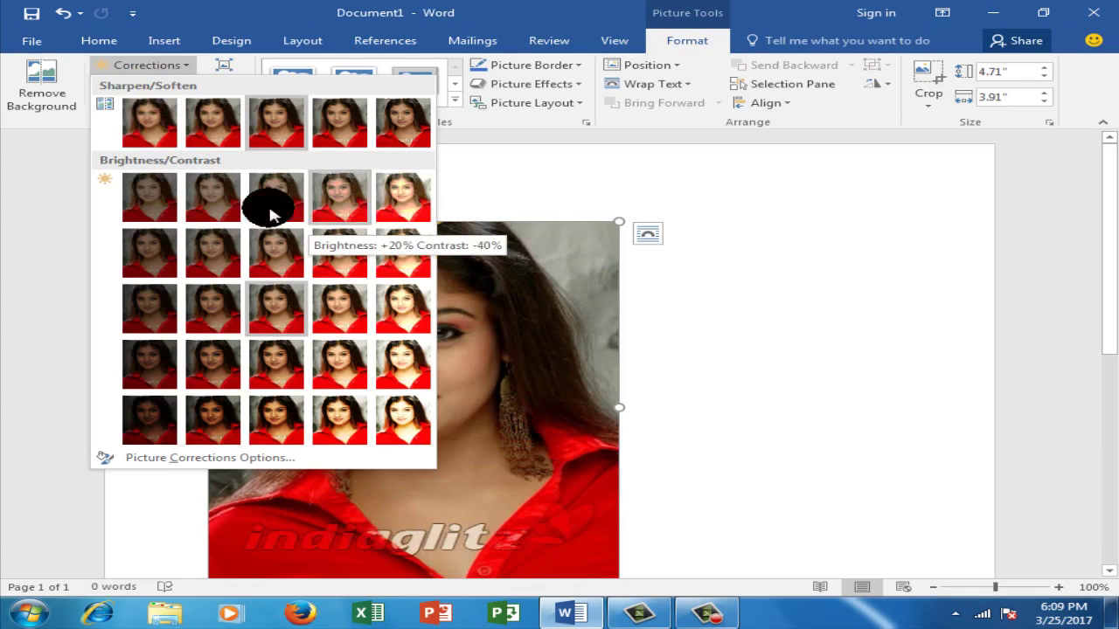
- Dull the picture with a Brightness/Contrast preset and apply the Glass artistic effect
{"action": "left_click", "coordinate": [213, 203]}
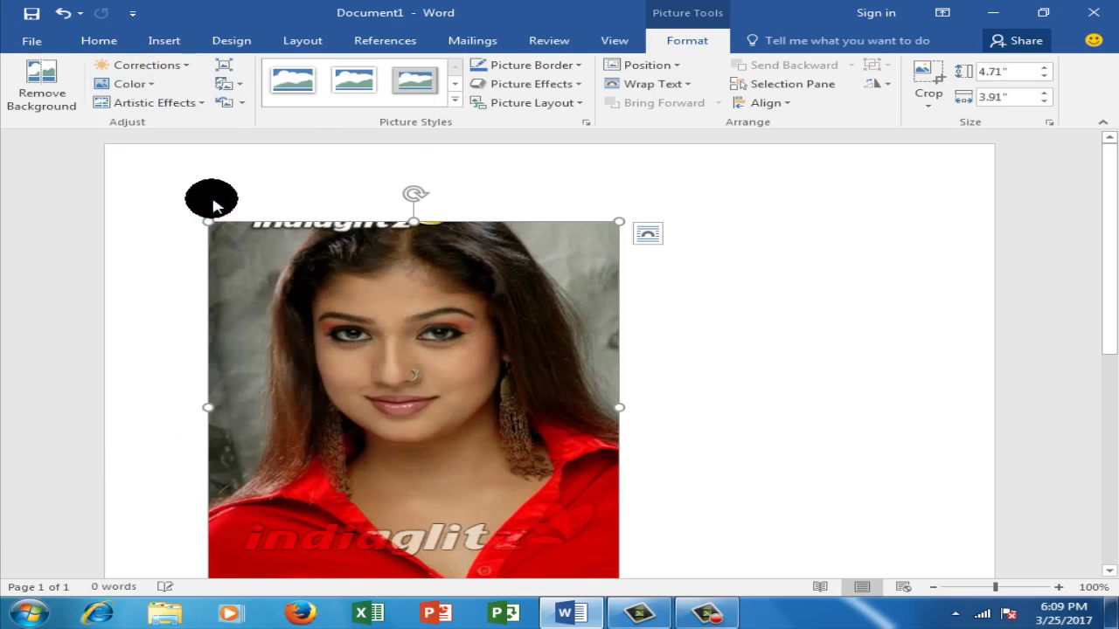
{"action": "left_click", "coordinate": [200, 111]}
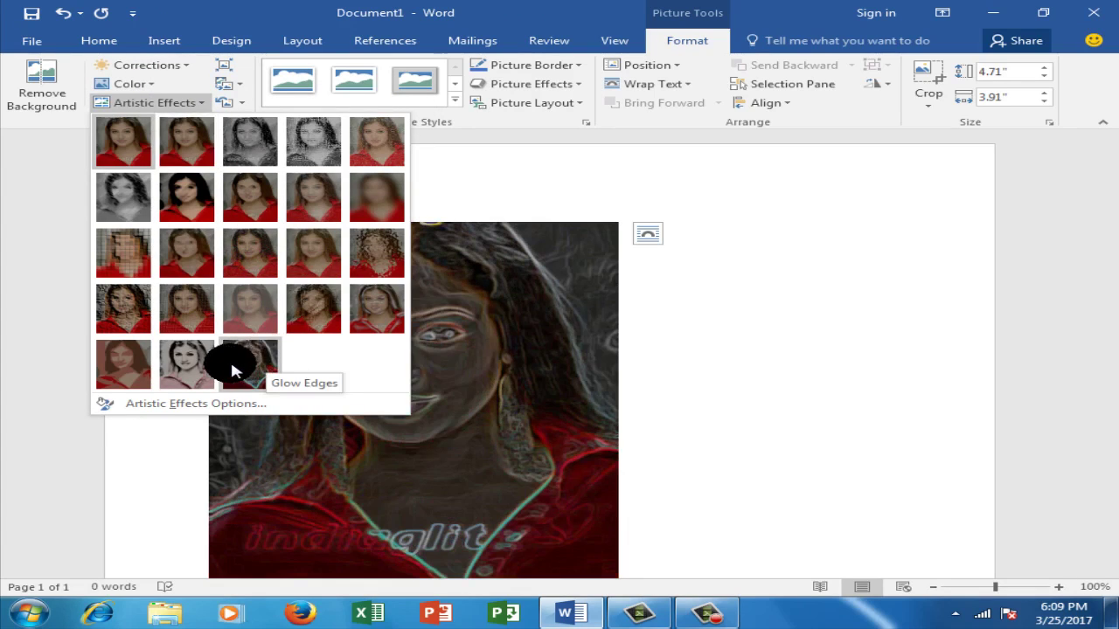
{"action": "left_click", "coordinate": [385, 263]}
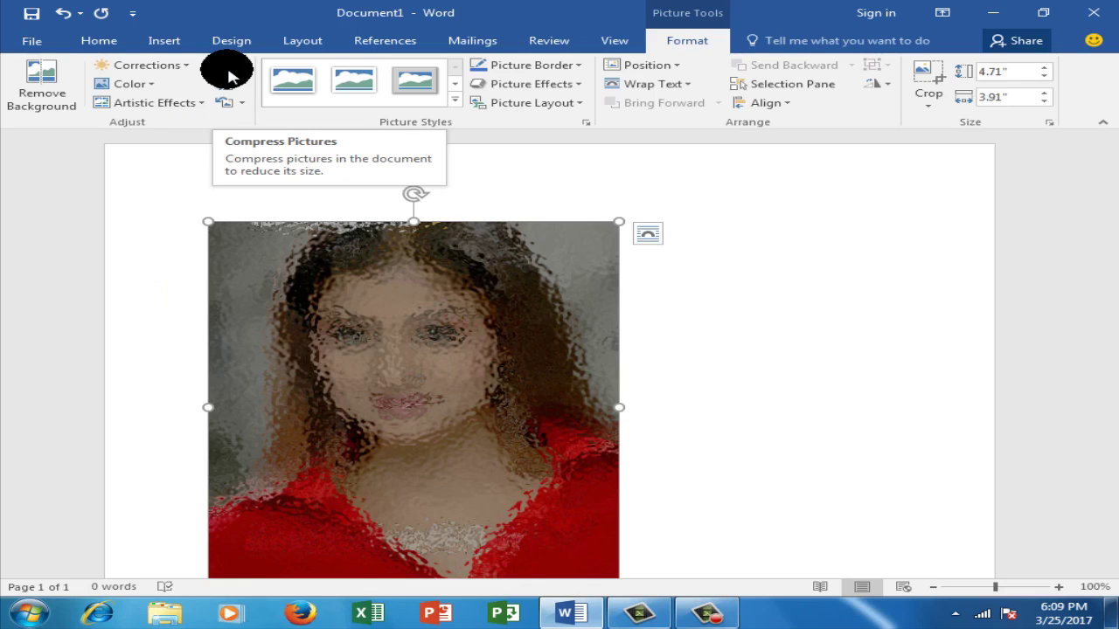
- Compress the Glass-effect picture, then cancel browsing for a replacement file
{"action": "left_click", "coordinate": [226, 76]}
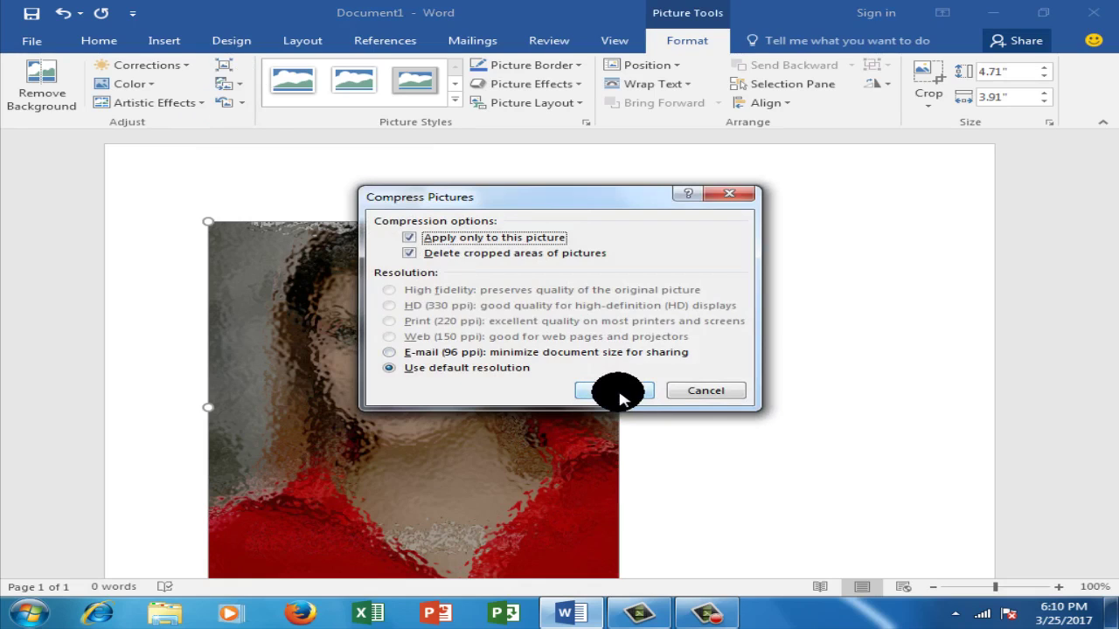
{"action": "left_click", "coordinate": [614, 391]}
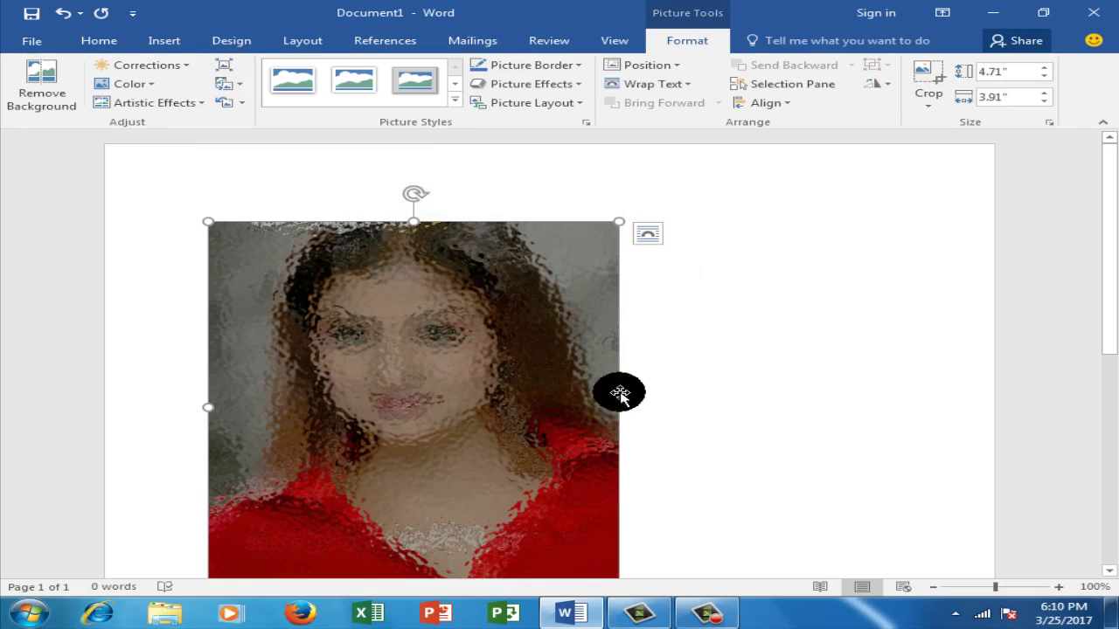
{"action": "left_click", "coordinate": [231, 83]}
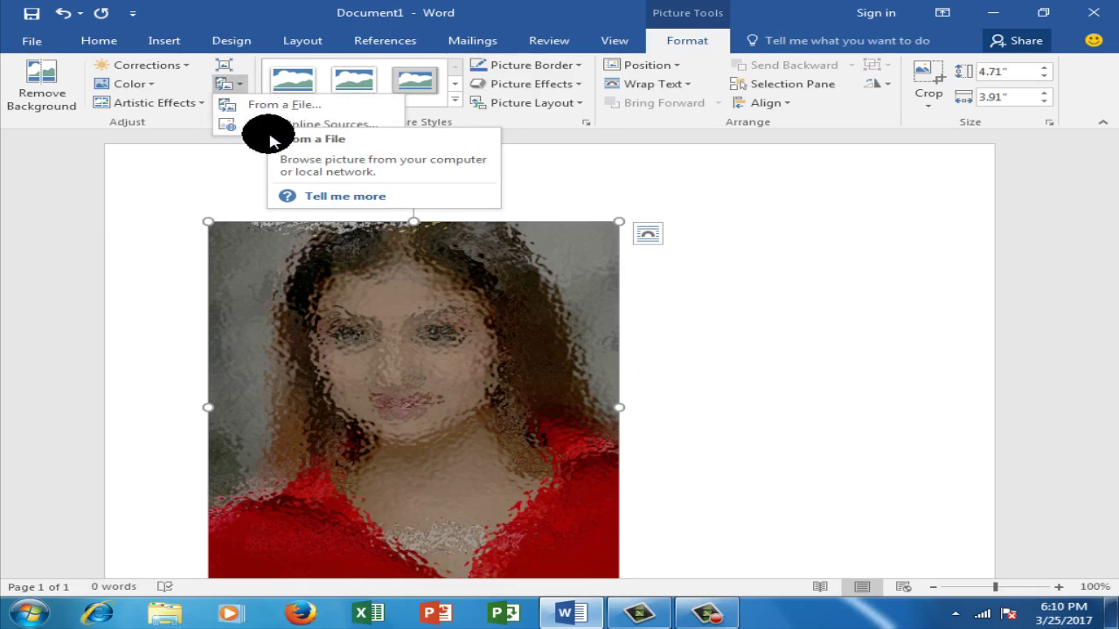
{"action": "left_click", "coordinate": [273, 112]}
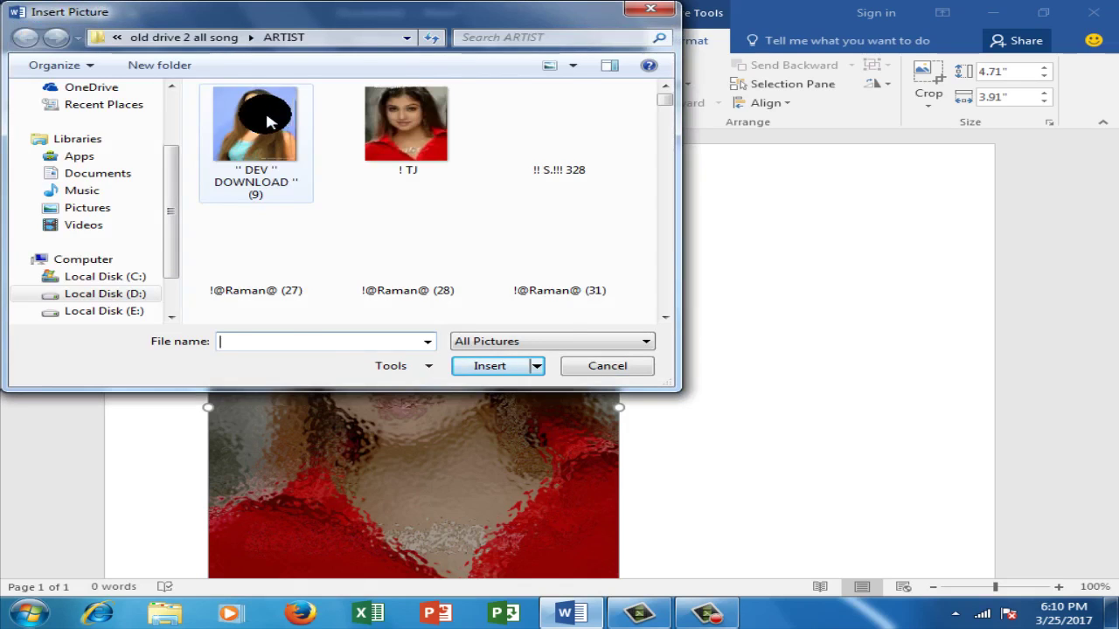
{"action": "left_click", "coordinate": [643, 11]}
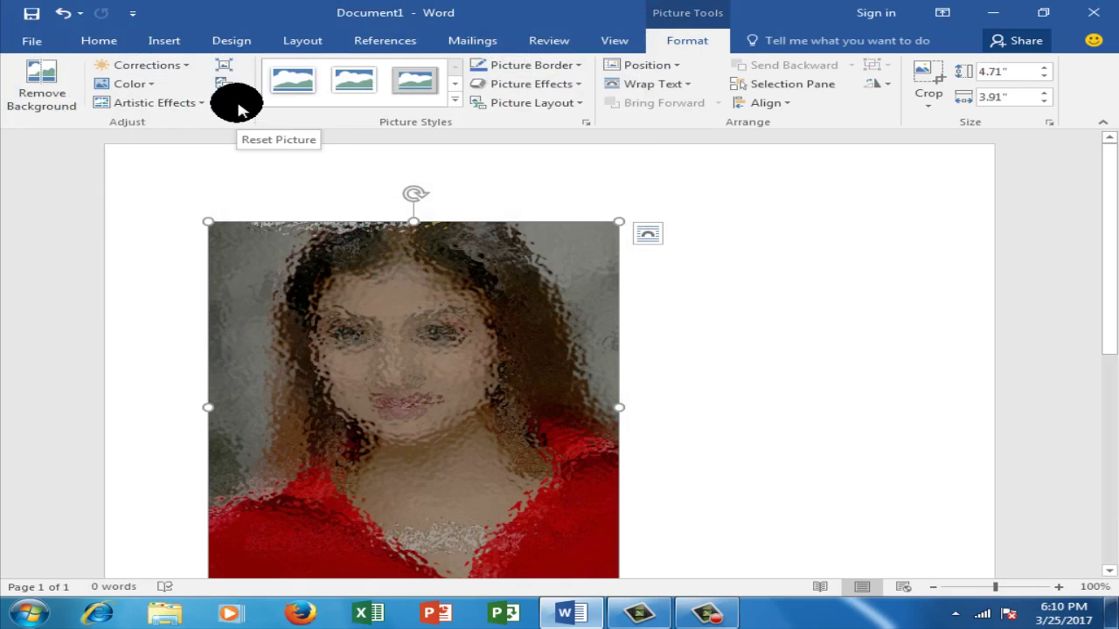
- Reset the photo's formatting, then apply the Metal Oval picture style to it
{"action": "left_click", "coordinate": [240, 105]}
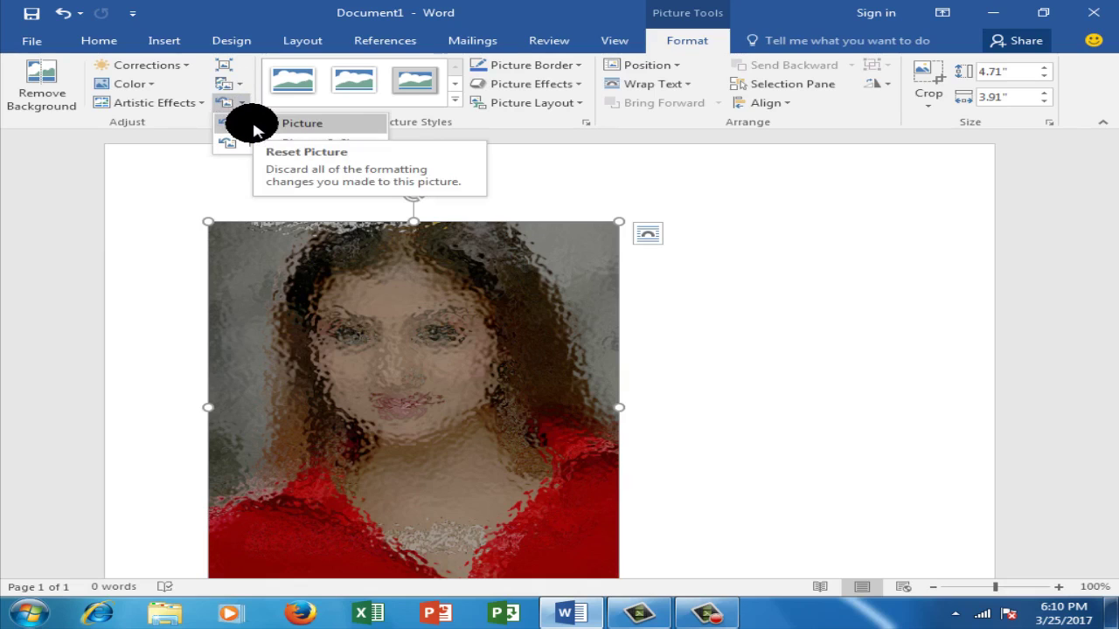
{"action": "left_click", "coordinate": [254, 128]}
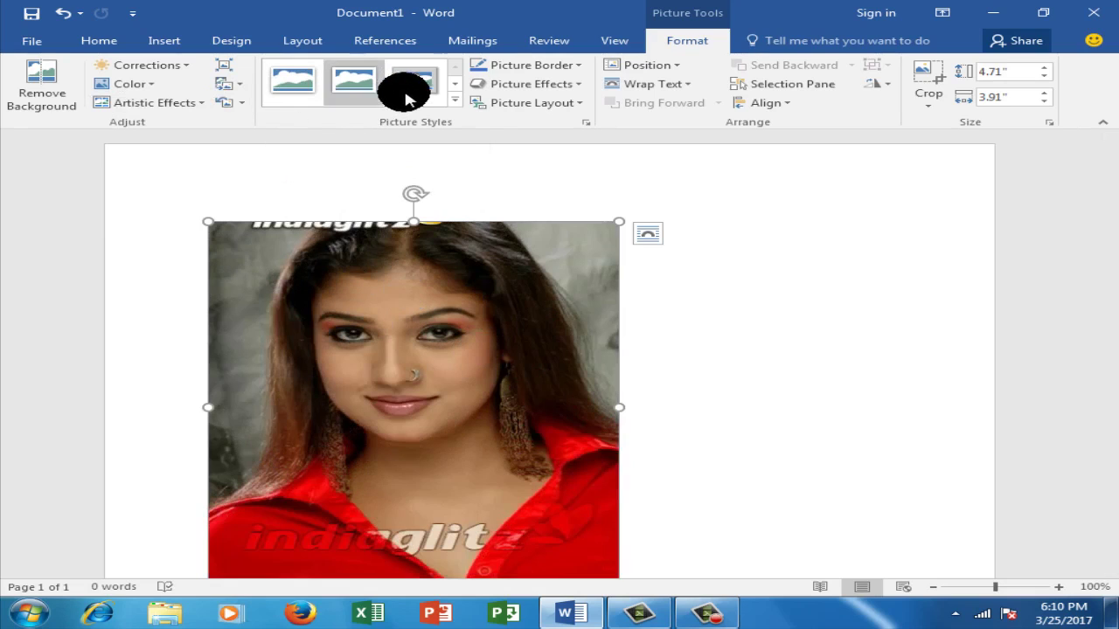
{"action": "left_click", "coordinate": [455, 104]}
{"action": "left_click", "coordinate": [708, 177]}
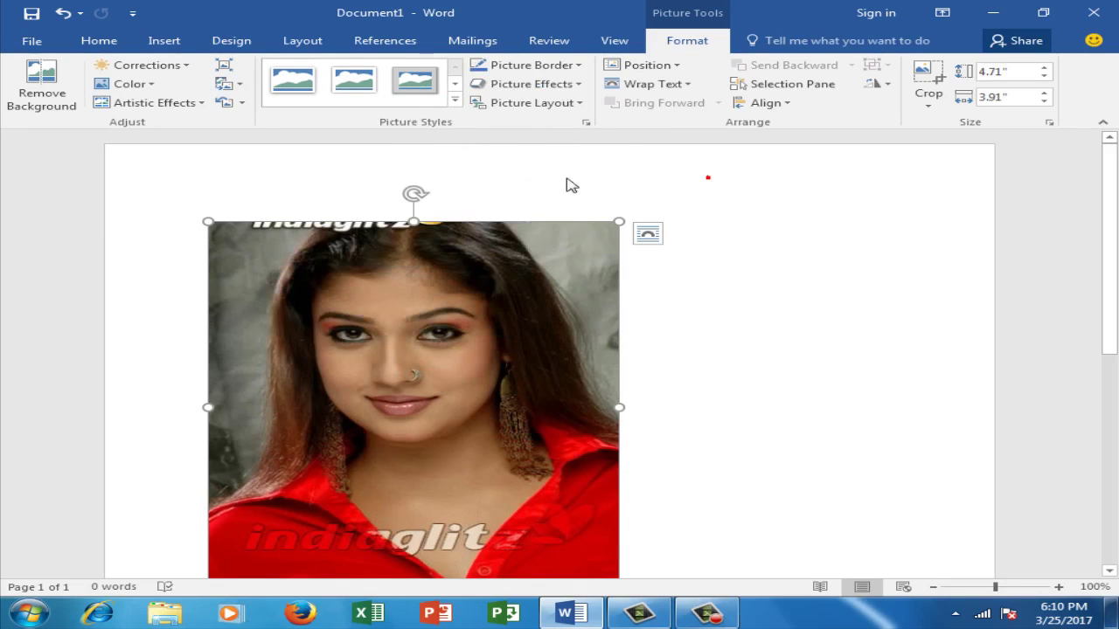
{"action": "left_click", "coordinate": [452, 104]}
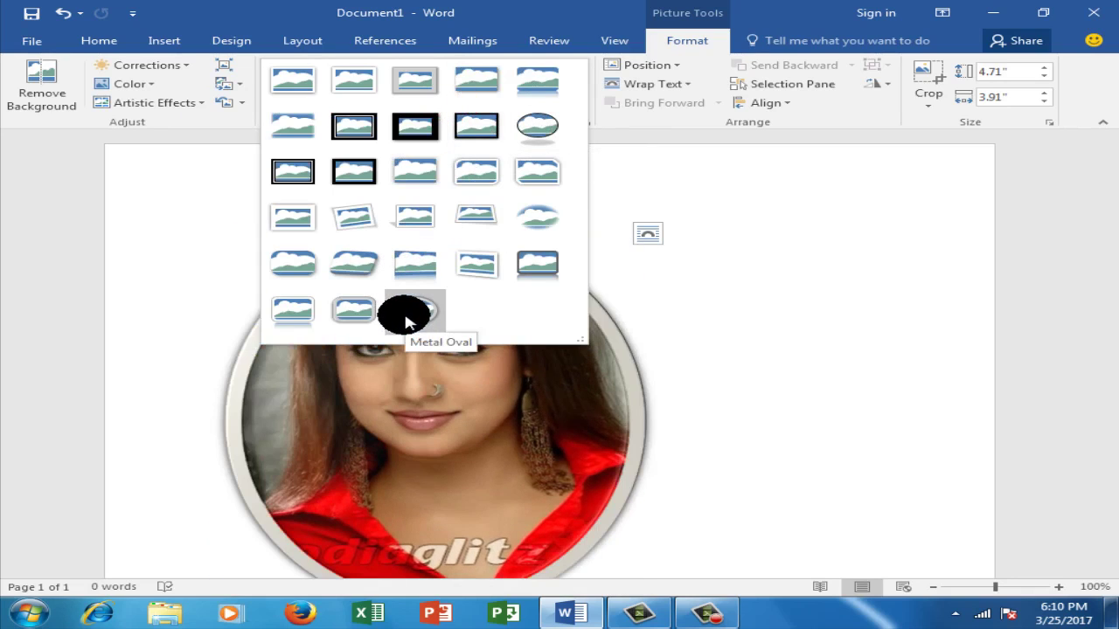
{"action": "left_click", "coordinate": [405, 321]}
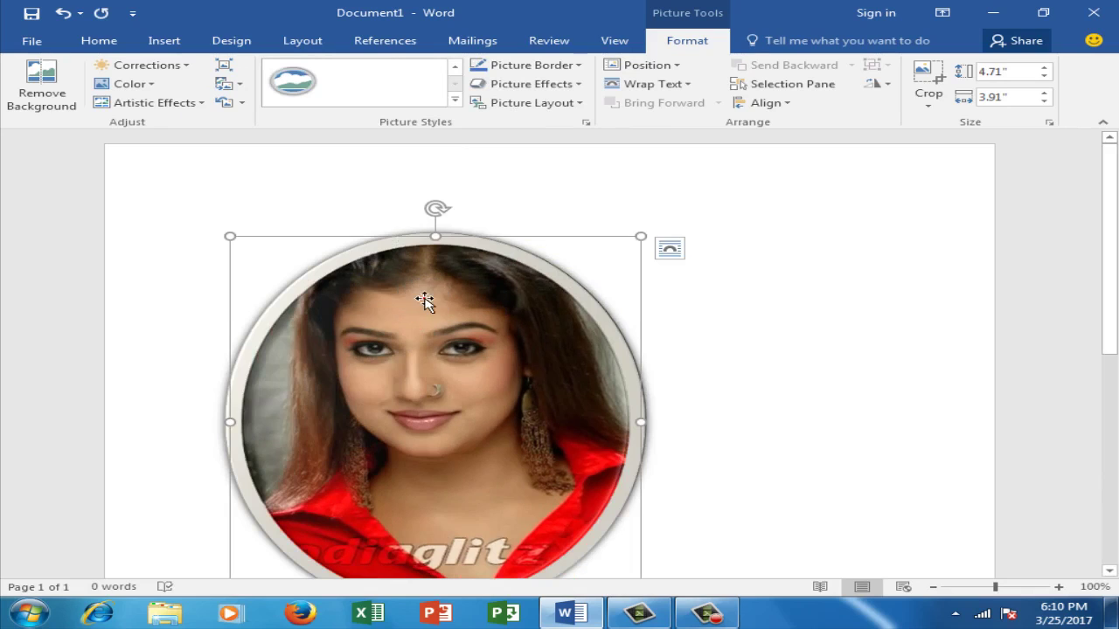
{"action": "left_click", "coordinate": [429, 290]}
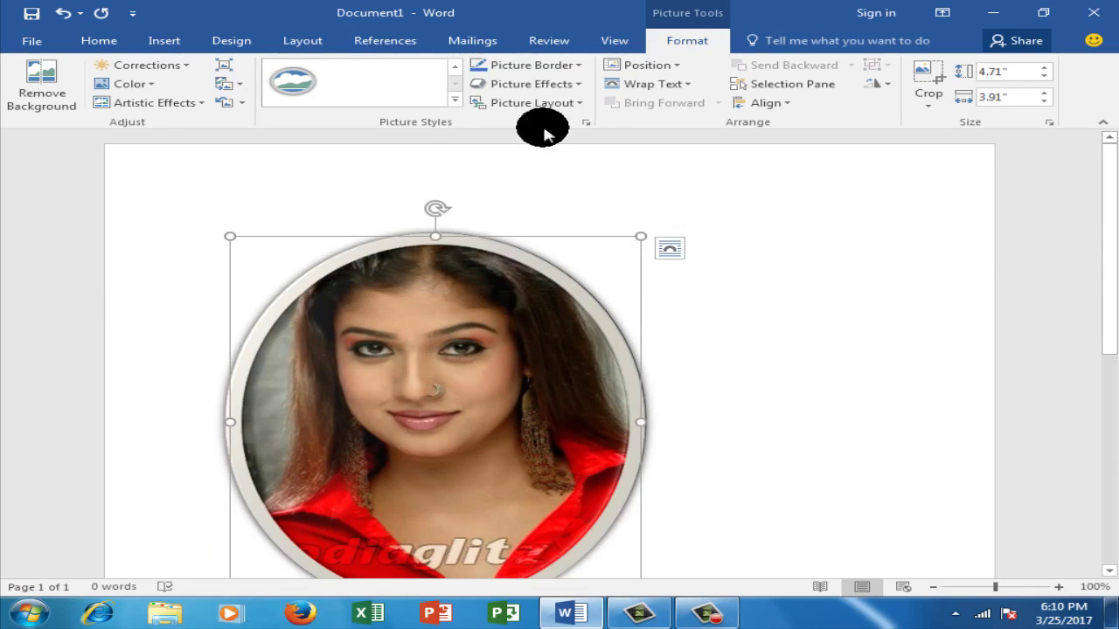
- Add a red picture border and apply a 3-D perspective preset effect to the photo
{"action": "left_click", "coordinate": [578, 65]}
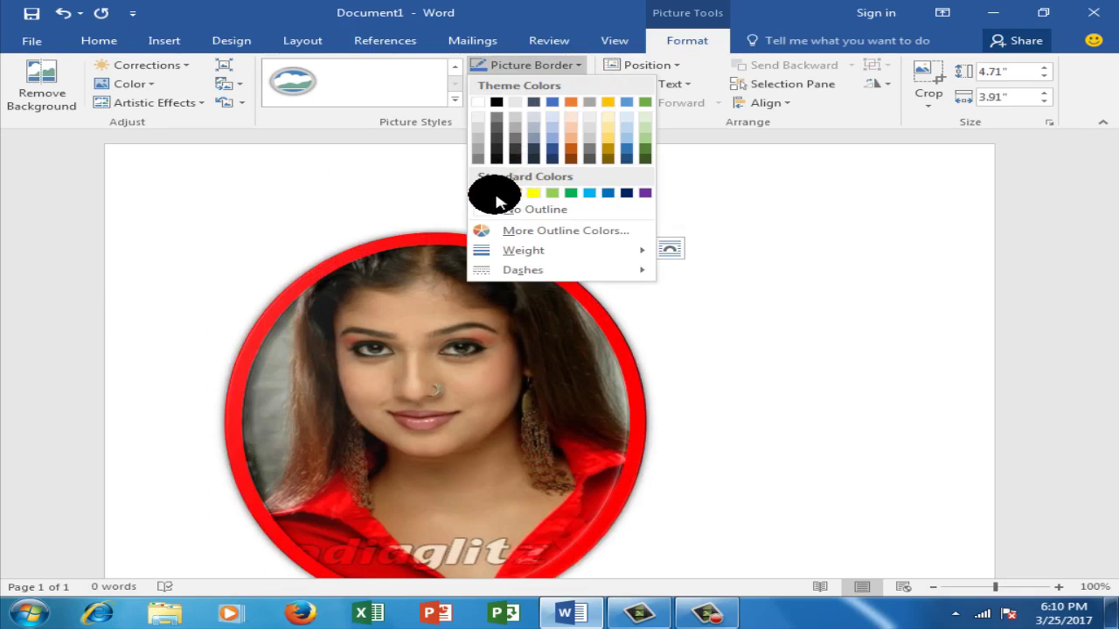
{"action": "left_click", "coordinate": [495, 193]}
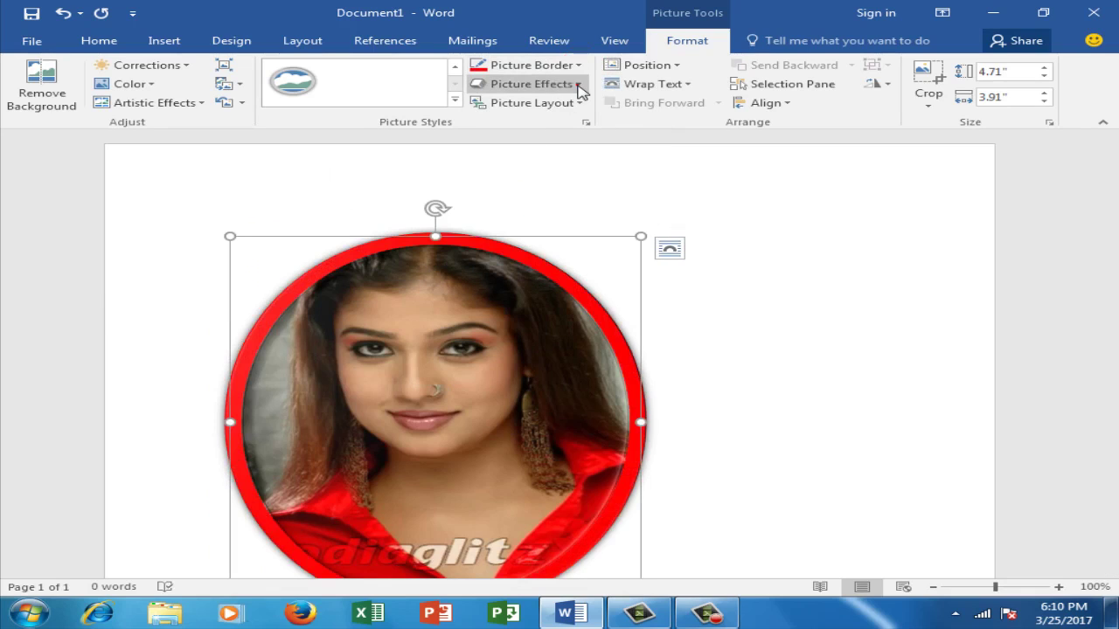
{"action": "left_click", "coordinate": [576, 83]}
{"action": "mouse_move", "coordinate": [542, 118]}
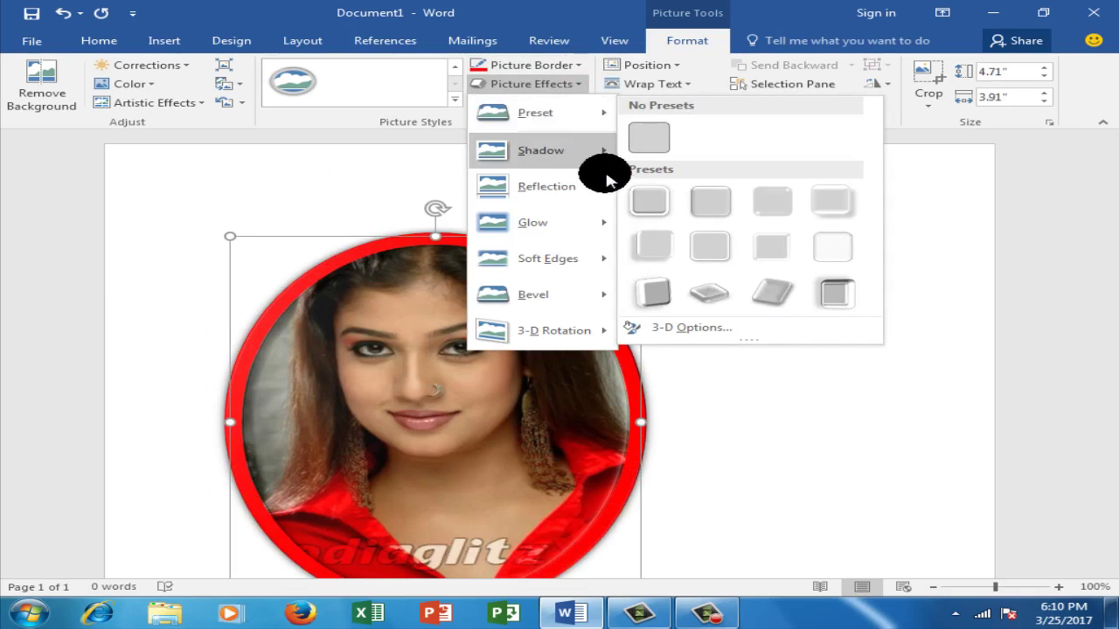
{"action": "left_click", "coordinate": [648, 295]}
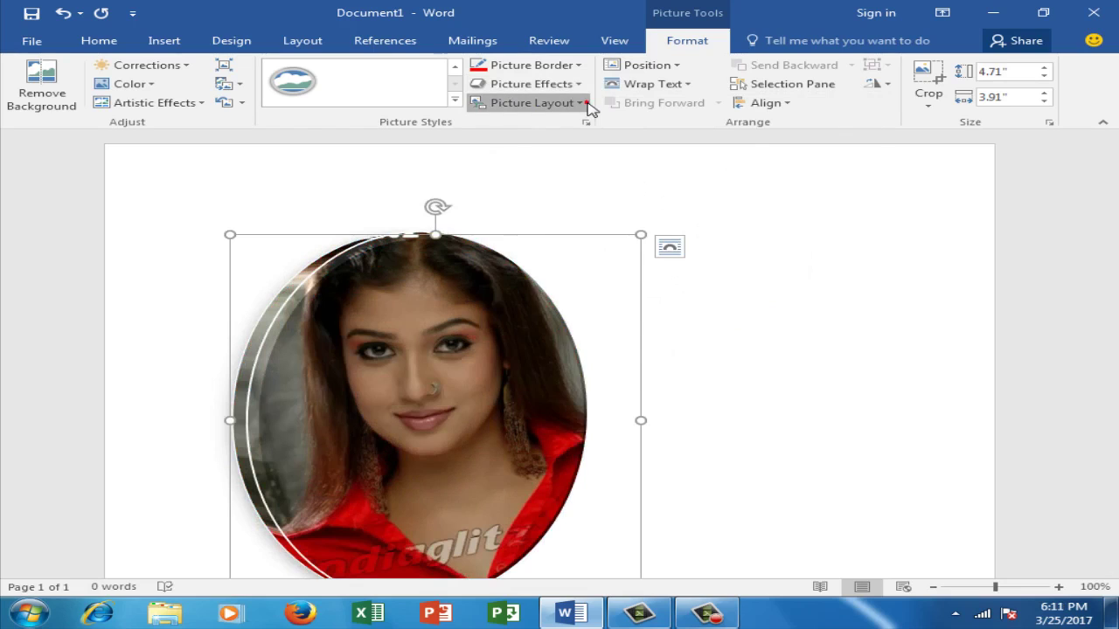
{"action": "left_click", "coordinate": [585, 103]}
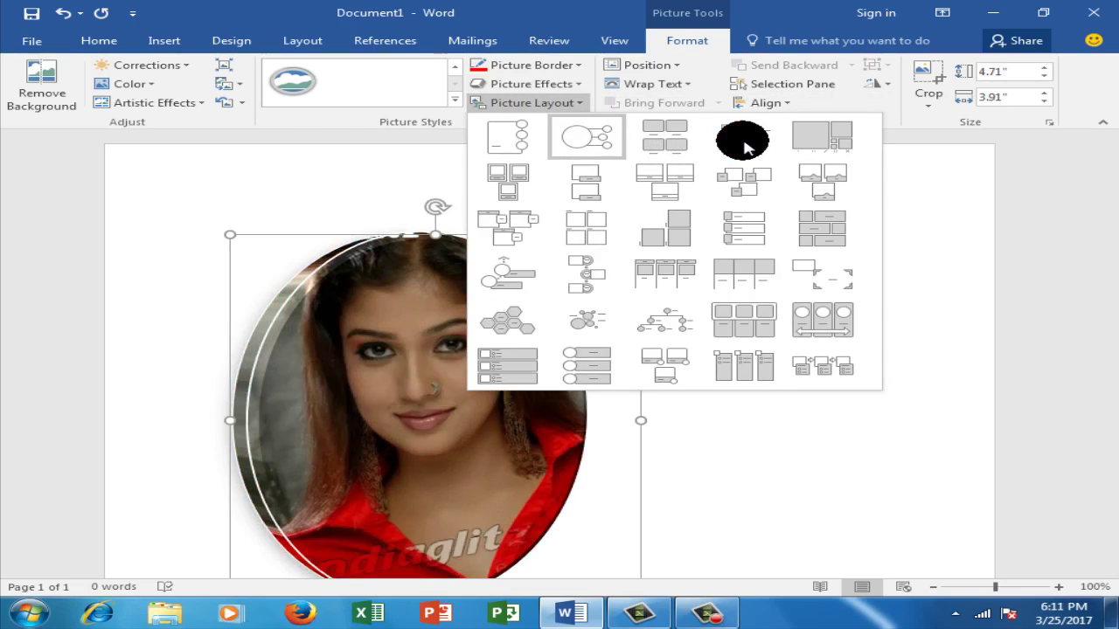
{"action": "left_click", "coordinate": [742, 140]}
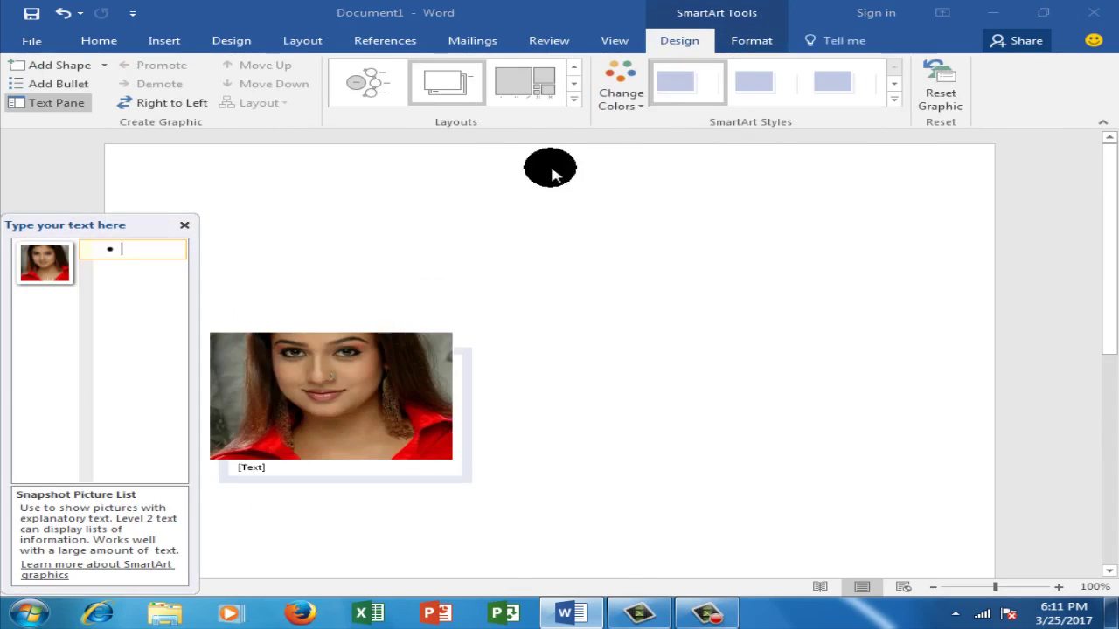
{"action": "left_click", "coordinate": [187, 225]}
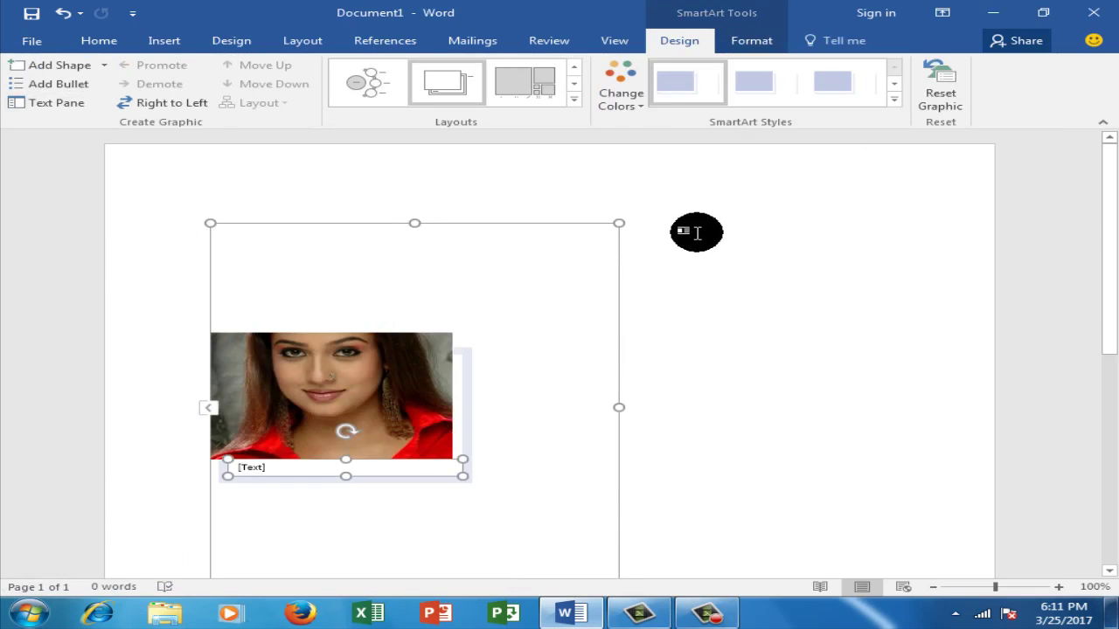
{"action": "left_click", "coordinate": [696, 232]}
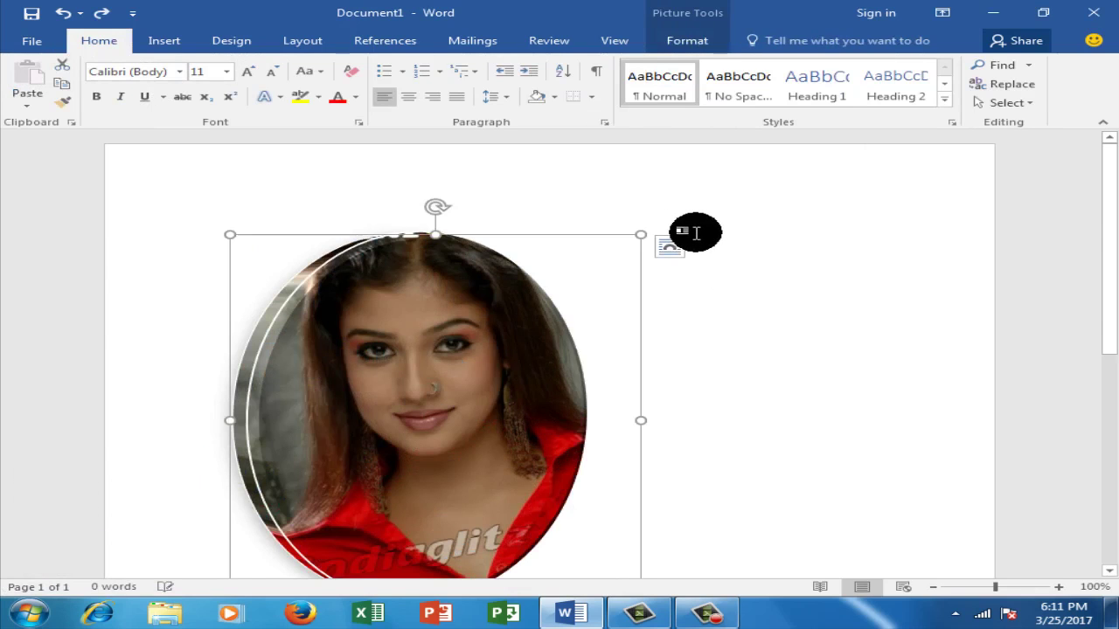
- Select the oval photo, try the Position options and In Line with Text wrapping, and drag it around
{"action": "left_click", "coordinate": [513, 254]}
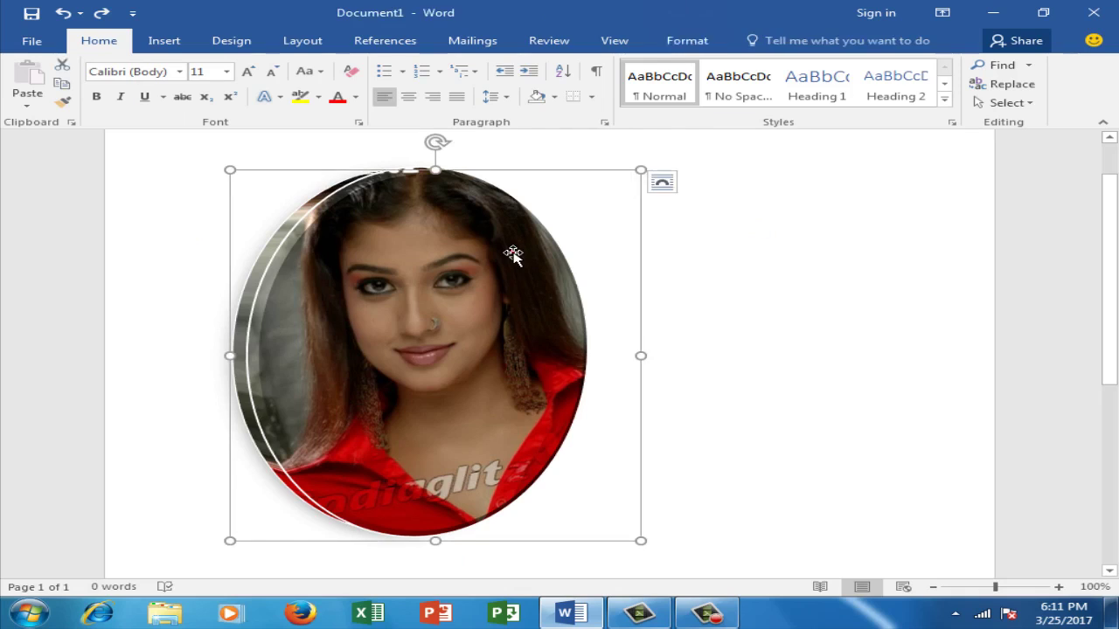
{"action": "double_click", "coordinate": [497, 256]}
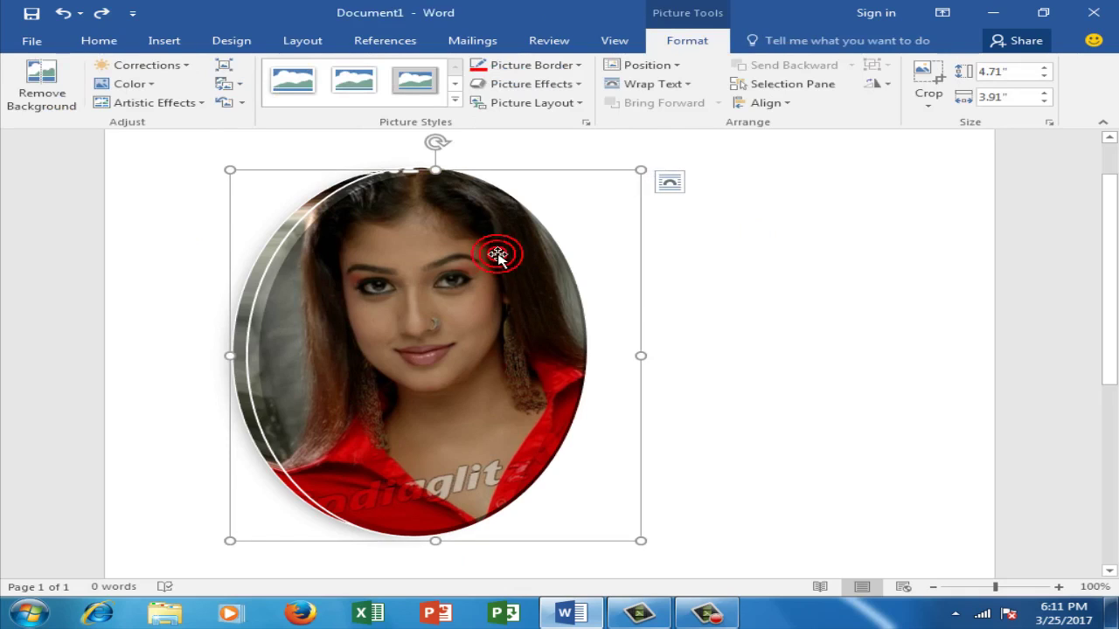
{"action": "left_click", "coordinate": [674, 68]}
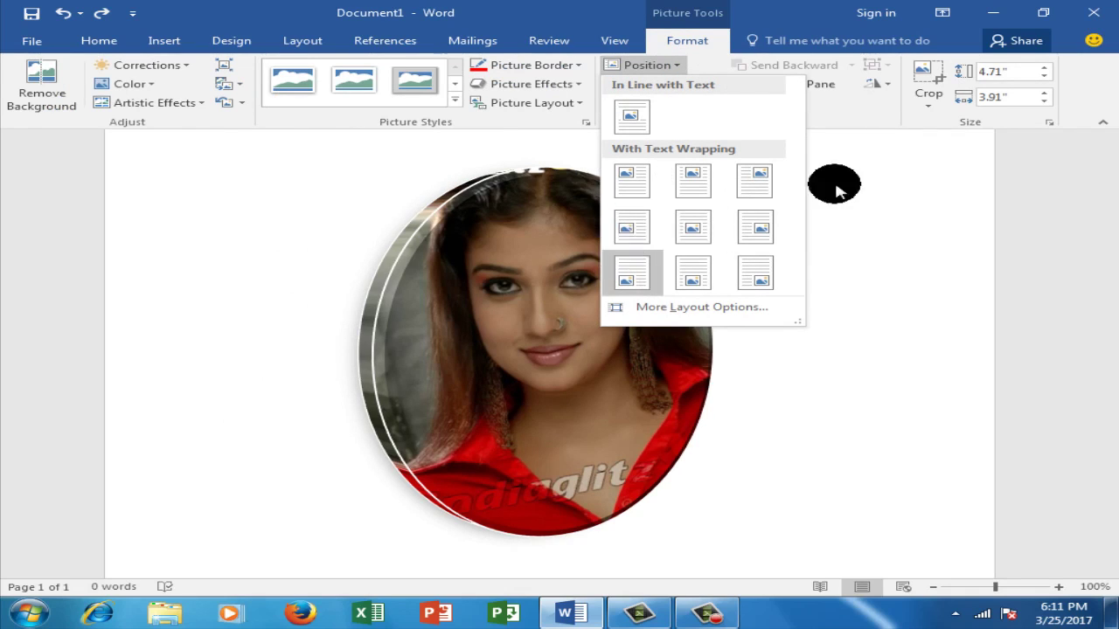
{"action": "left_click", "coordinate": [885, 170]}
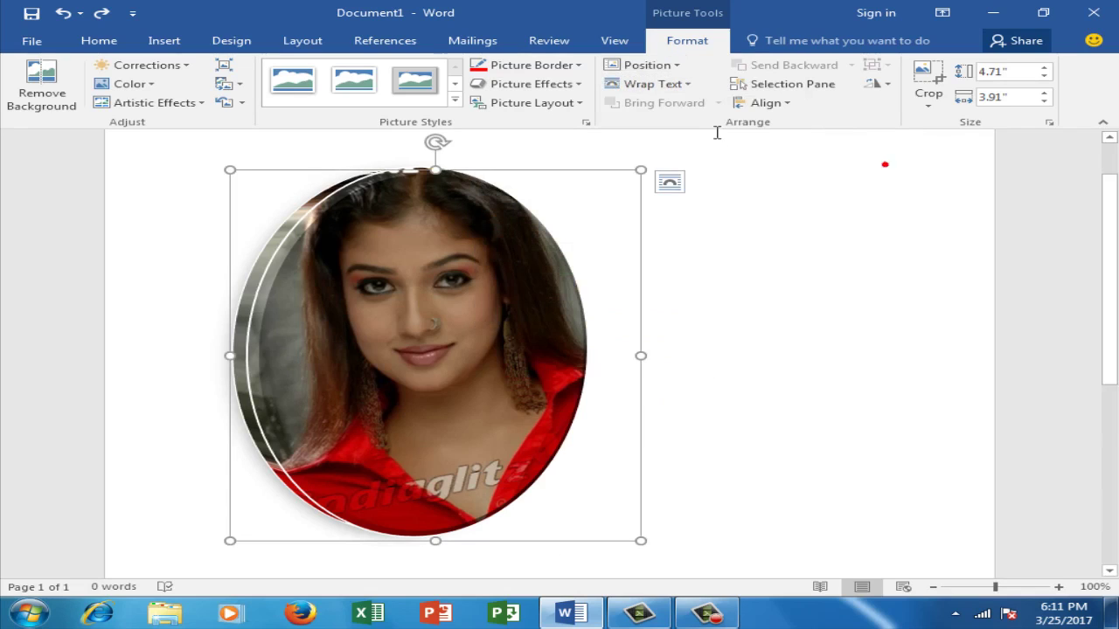
{"action": "left_click", "coordinate": [691, 92]}
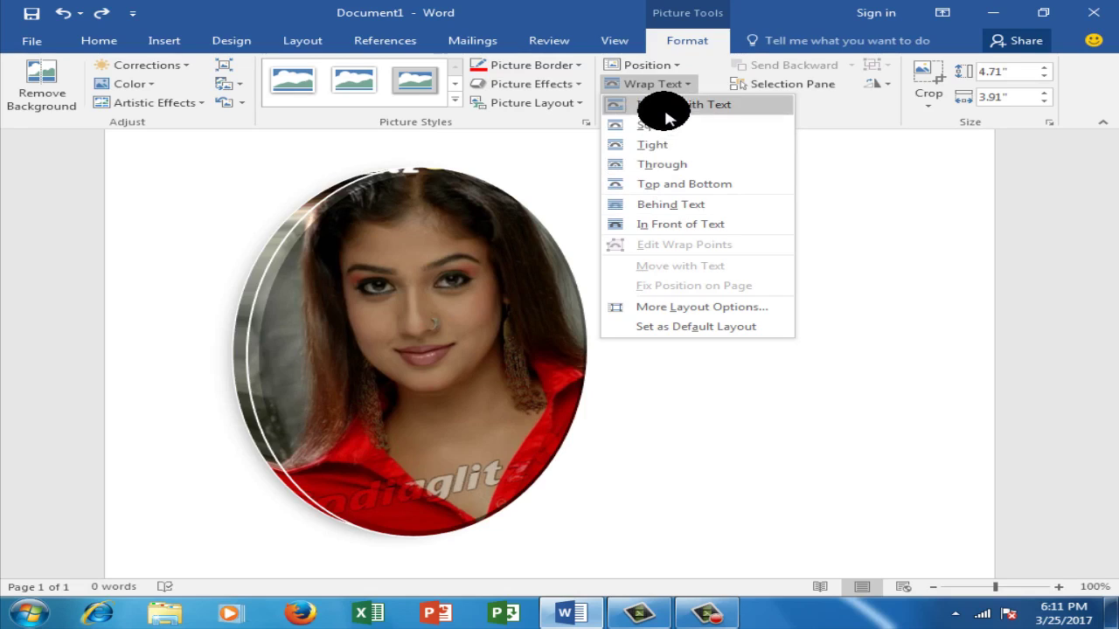
{"action": "left_click", "coordinate": [665, 112]}
{"action": "left_click", "coordinate": [437, 263]}
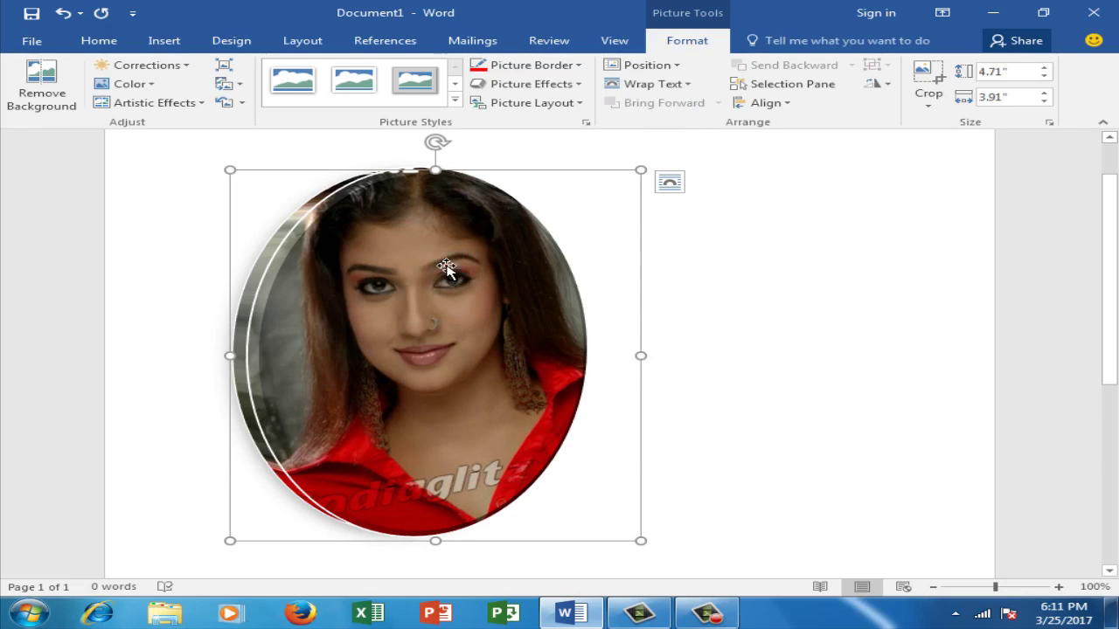
{"action": "left_click_drag", "start_coordinate": [446, 269], "coordinate": [504, 269]}
{"action": "left_click_drag", "start_coordinate": [545, 235], "coordinate": [635, 94]}
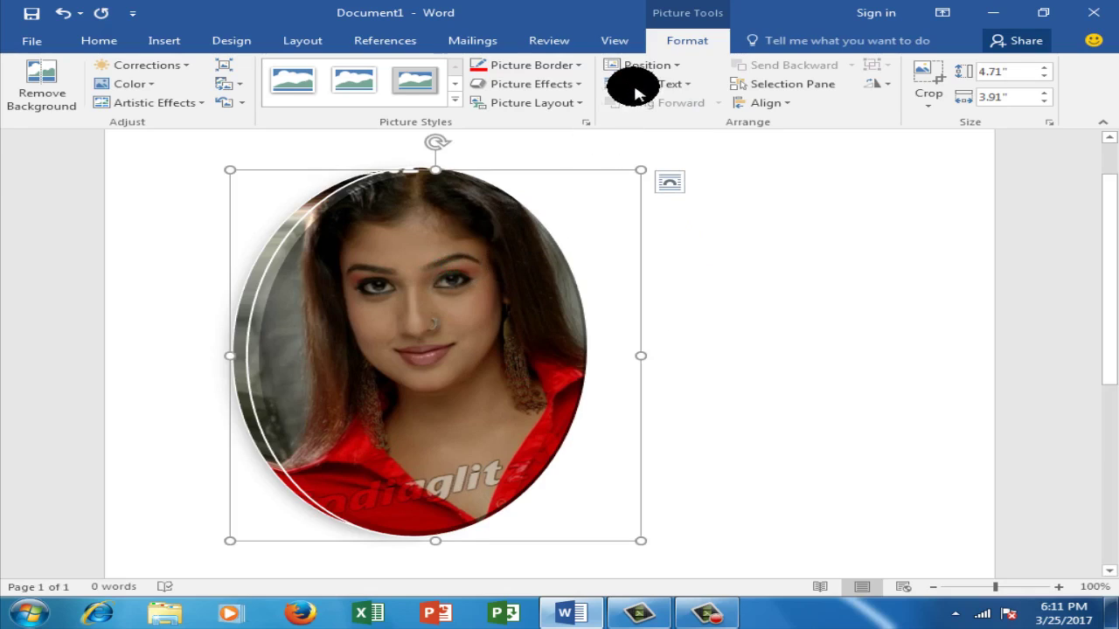
- Set the photo to Behind Text wrapping and drag it into place
{"action": "left_click", "coordinate": [671, 83]}
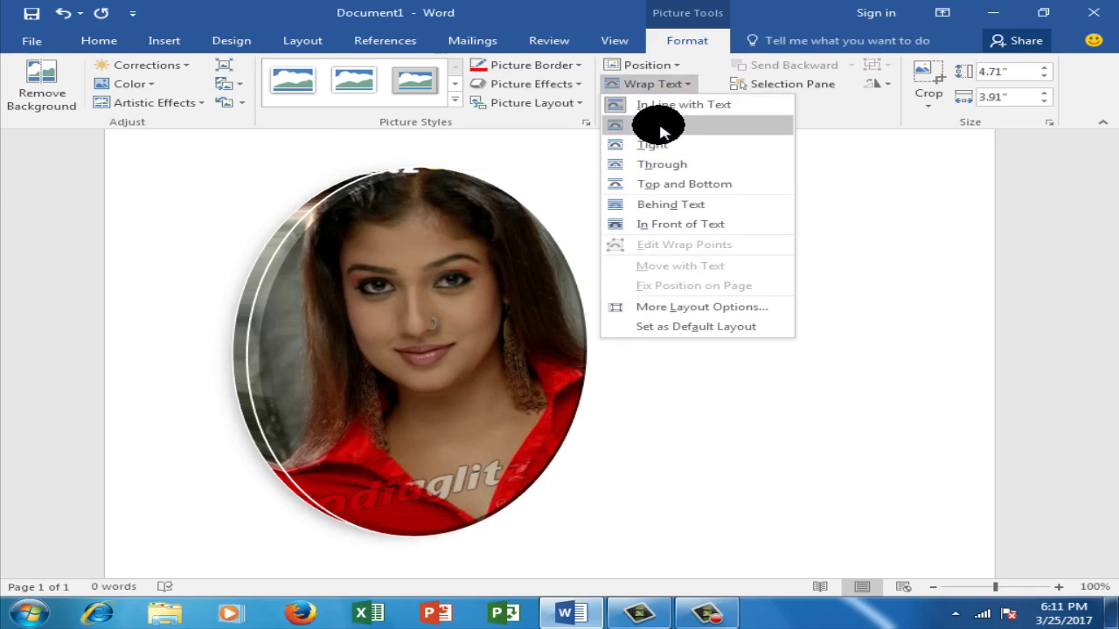
{"action": "left_click", "coordinate": [661, 204]}
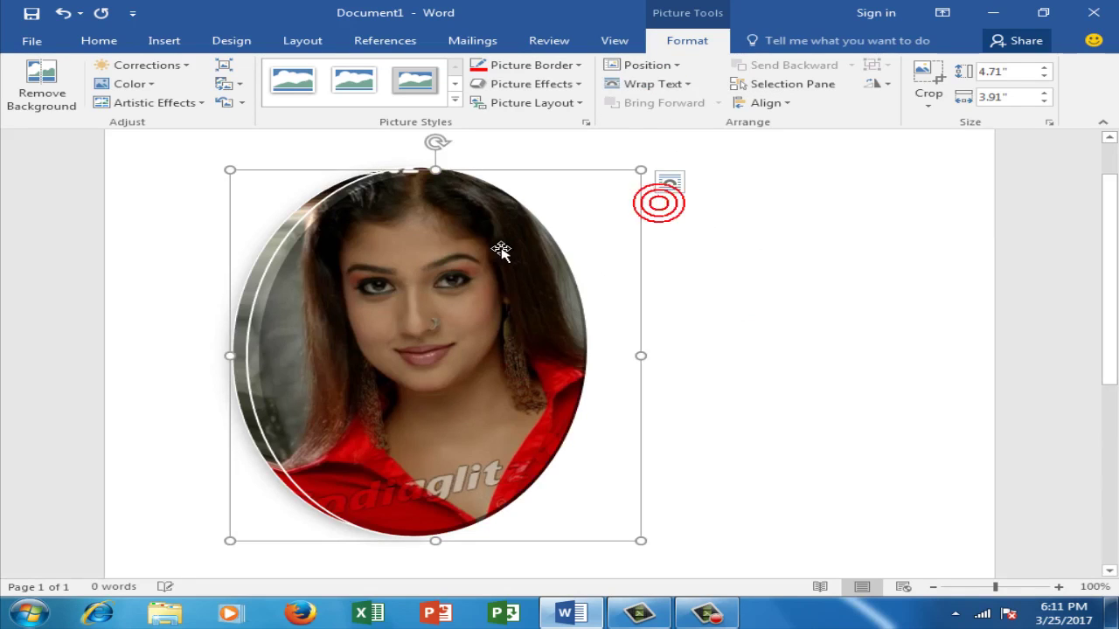
{"action": "mouse_move", "coordinate": [500, 251]}
{"action": "left_mouse_down"}
{"action": "mouse_move", "coordinate": [770, 260]}
{"action": "mouse_move", "coordinate": [475, 276]}
{"action": "mouse_move", "coordinate": [530, 274]}
{"action": "left_mouse_up"}
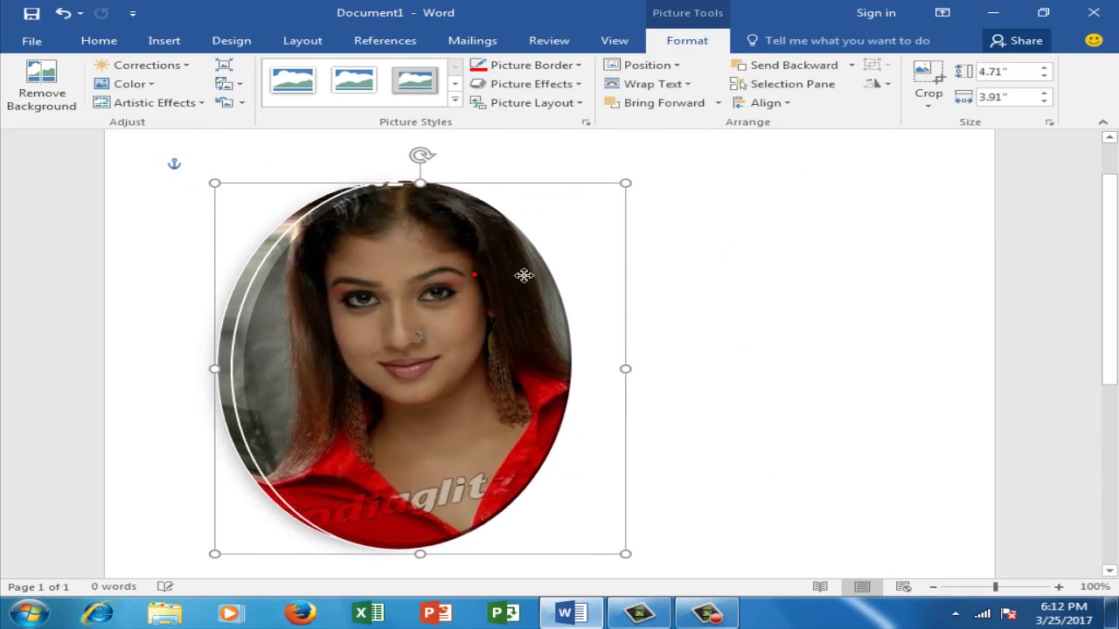
- Type the author's name to the left of the oval picture
{"action": "left_click", "coordinate": [716, 252]}
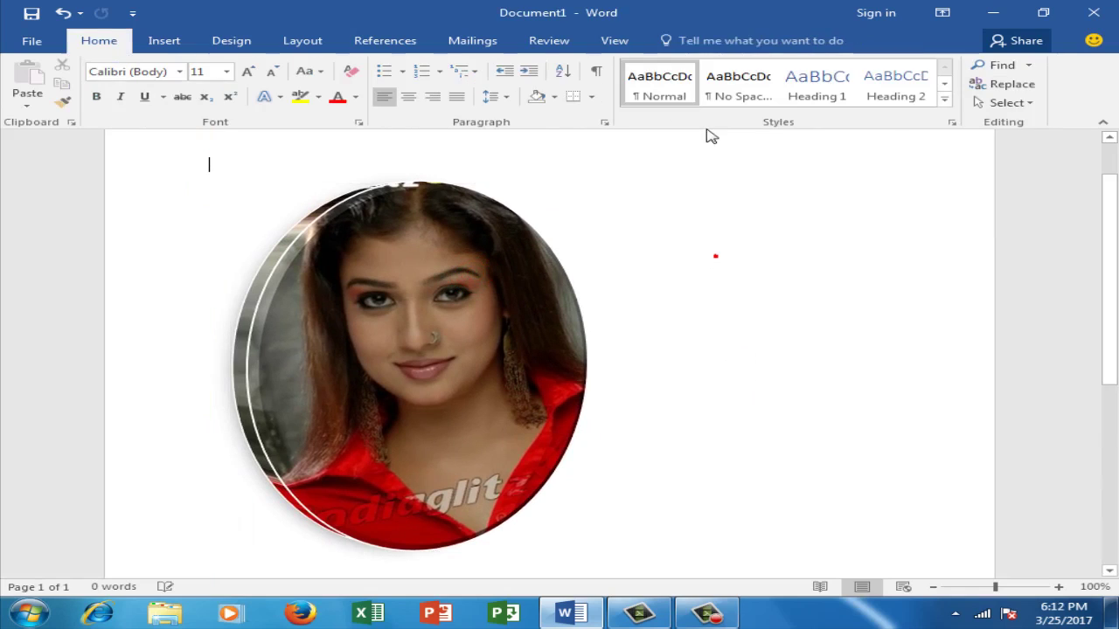
{"action": "left_click", "coordinate": [502, 274]}
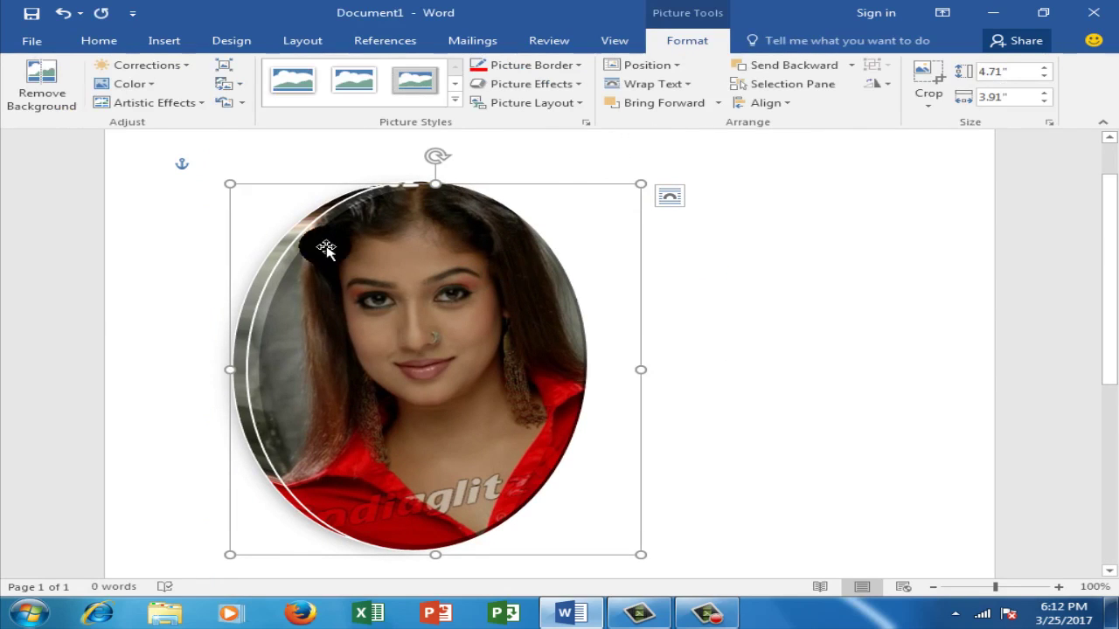
{"action": "left_click", "coordinate": [203, 318]}
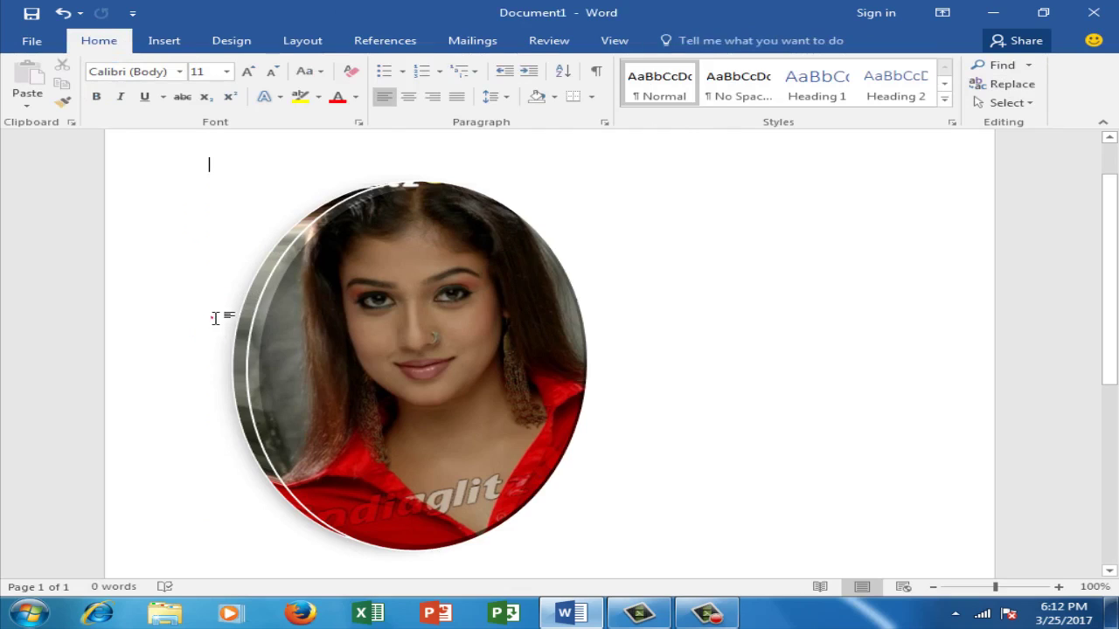
{"action": "left_click", "coordinate": [200, 335]}
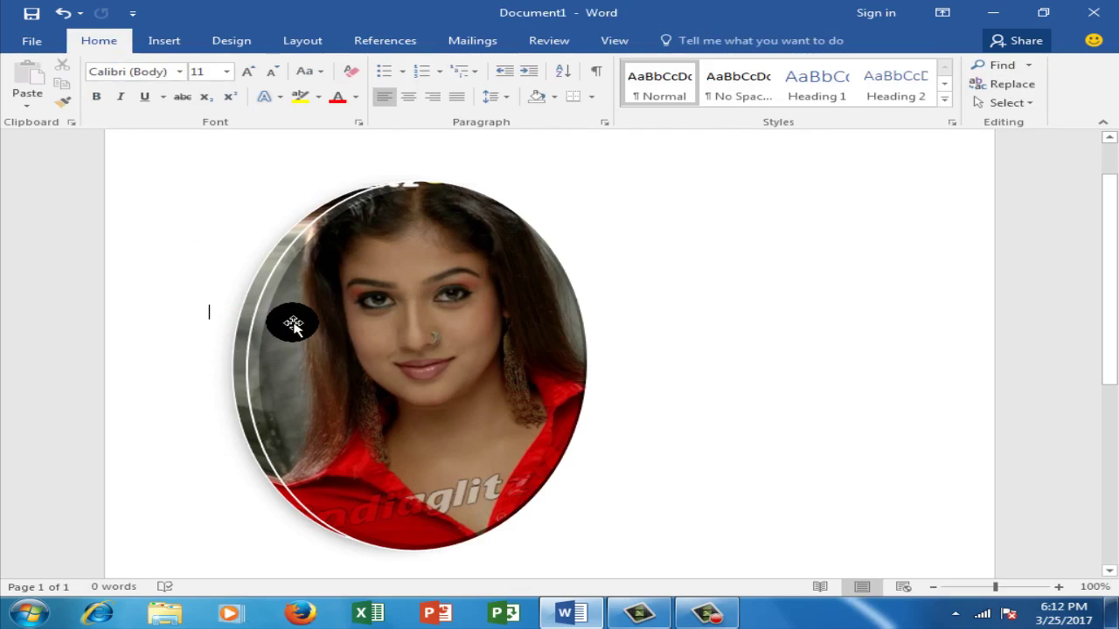
{"action": "type", "text": "s"}
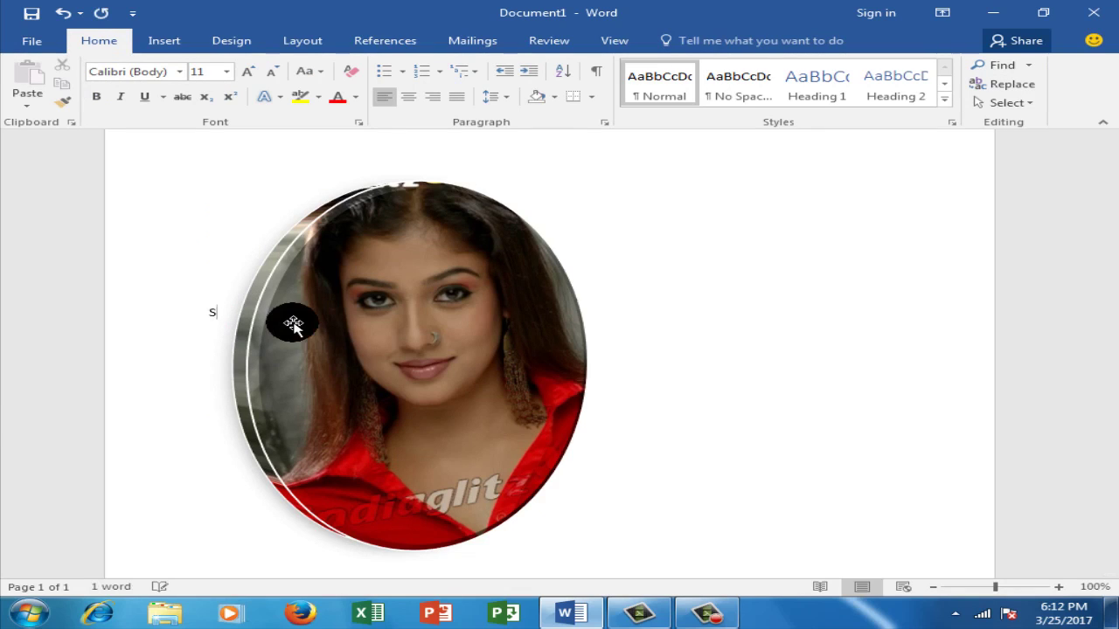
{"action": "type", "text": "hibdas halder"}
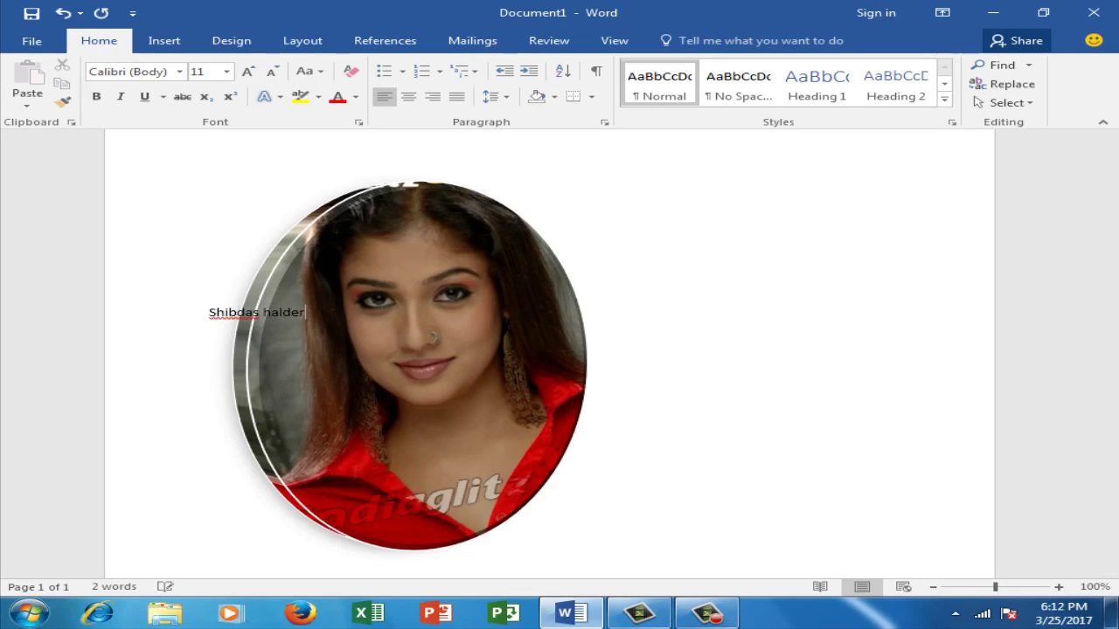
- Select the name and apply a shadowed Text Effects style to it
{"action": "left_click_drag", "start_coordinate": [295, 319], "coordinate": [294, 329]}
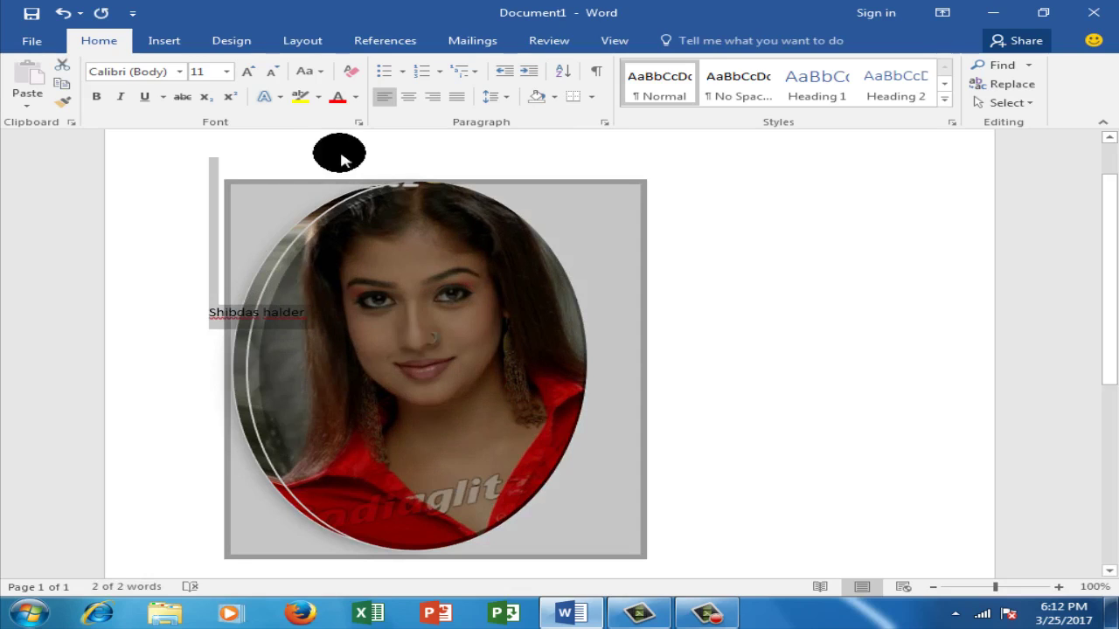
{"action": "left_click_drag", "start_coordinate": [295, 330], "coordinate": [282, 104]}
{"action": "left_click", "coordinate": [279, 98]}
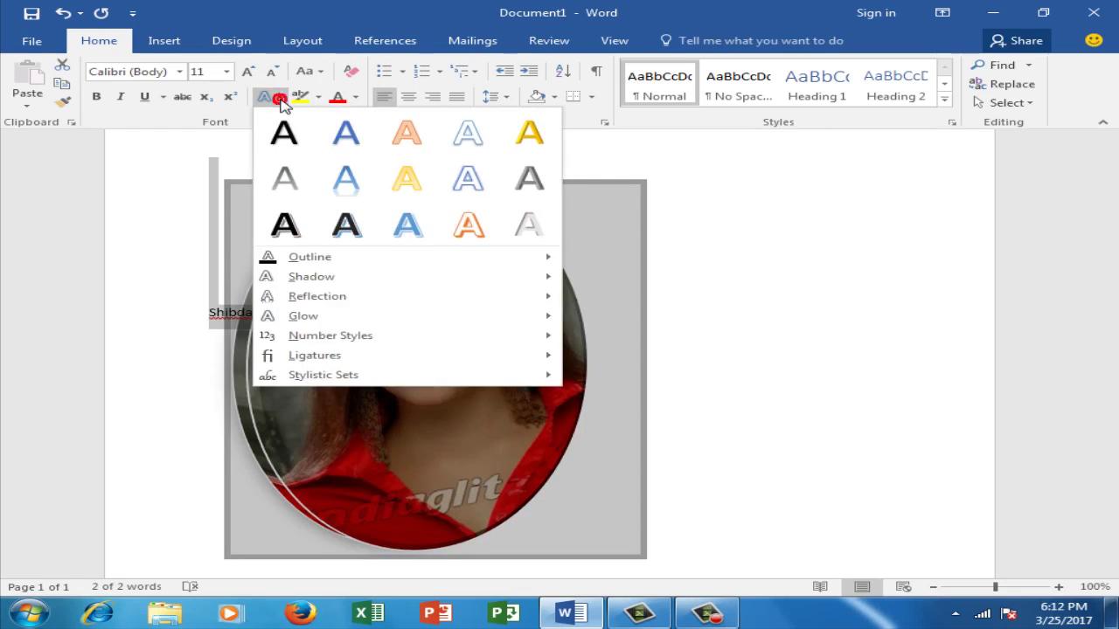
{"action": "left_click", "coordinate": [347, 229]}
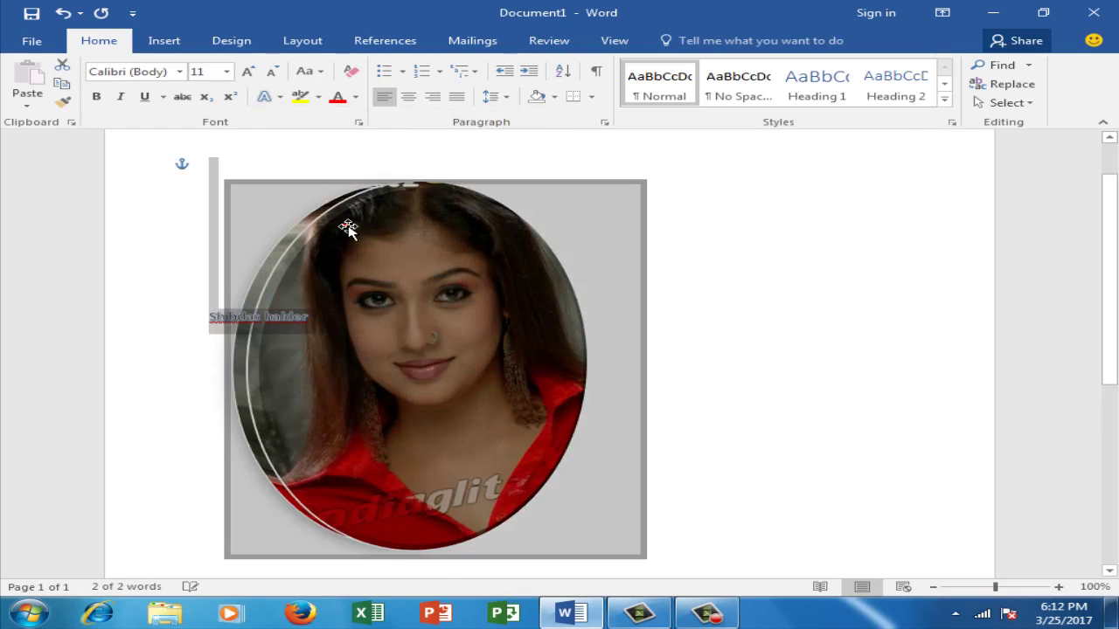
{"action": "left_click", "coordinate": [227, 71]}
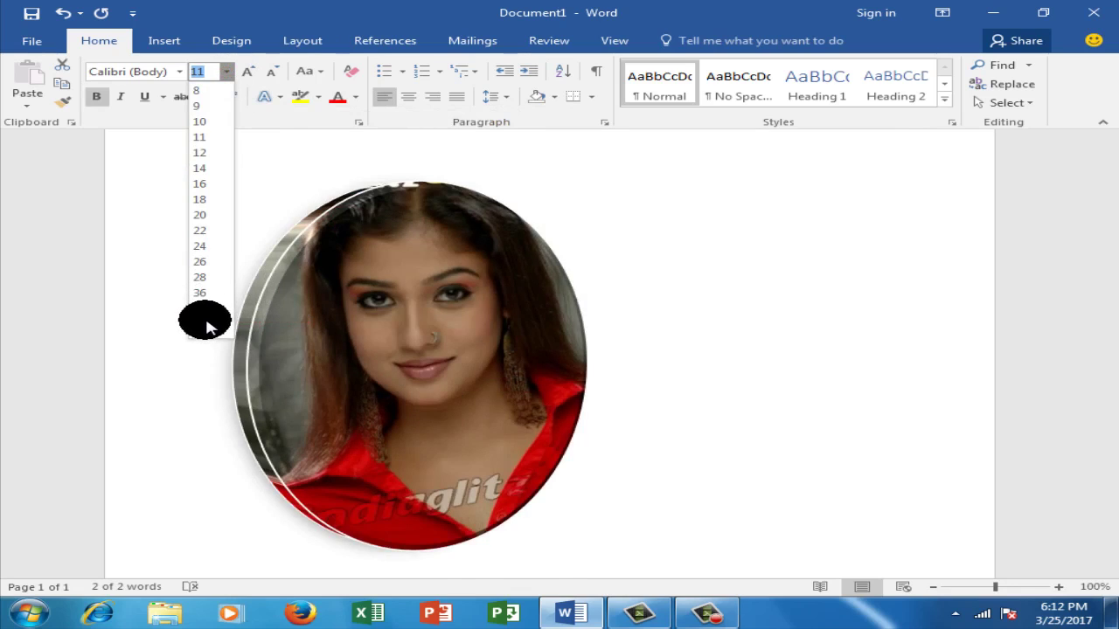
- Enlarge the name to 72 pt, then drag the oval picture right and undo the move
{"action": "left_click", "coordinate": [207, 324]}
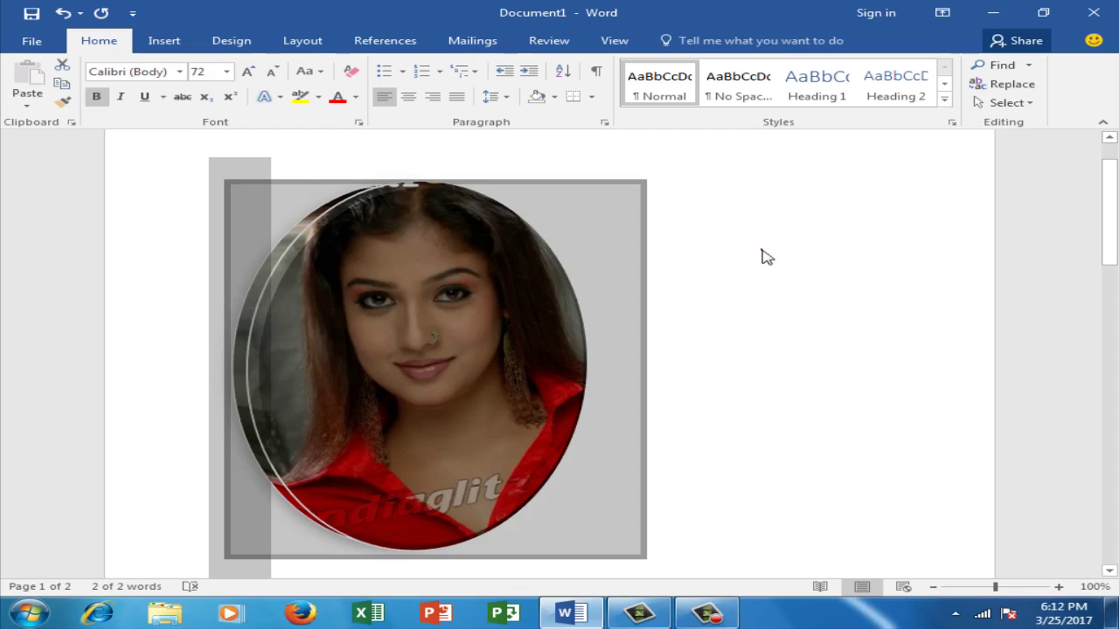
{"action": "left_click", "coordinate": [762, 252]}
{"action": "left_click", "coordinate": [440, 306]}
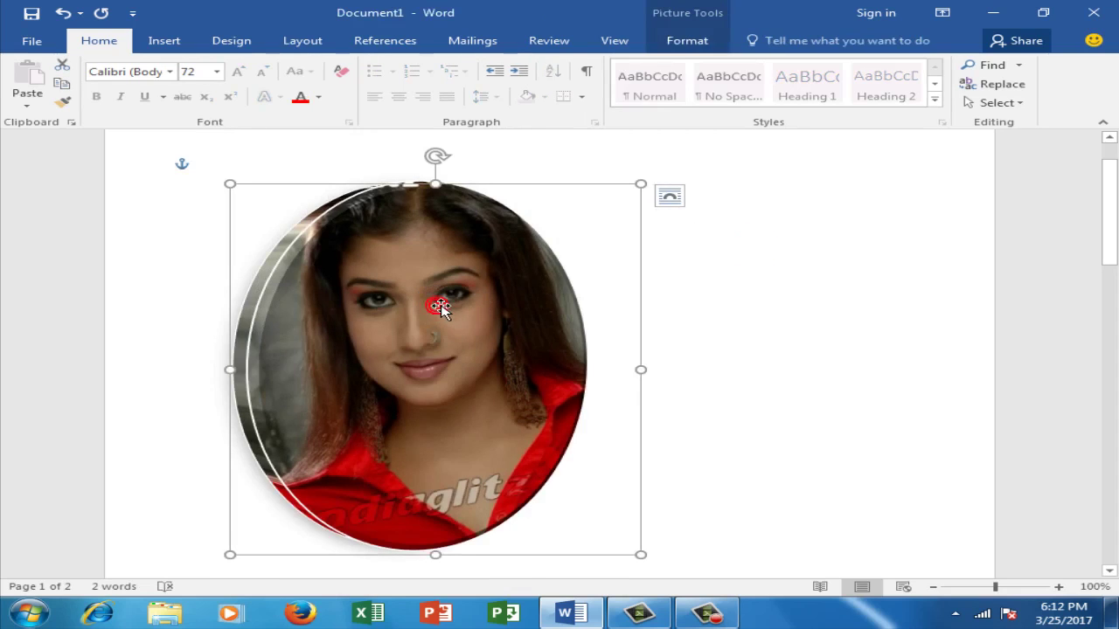
{"action": "left_click_drag", "start_coordinate": [439, 306], "coordinate": [652, 331]}
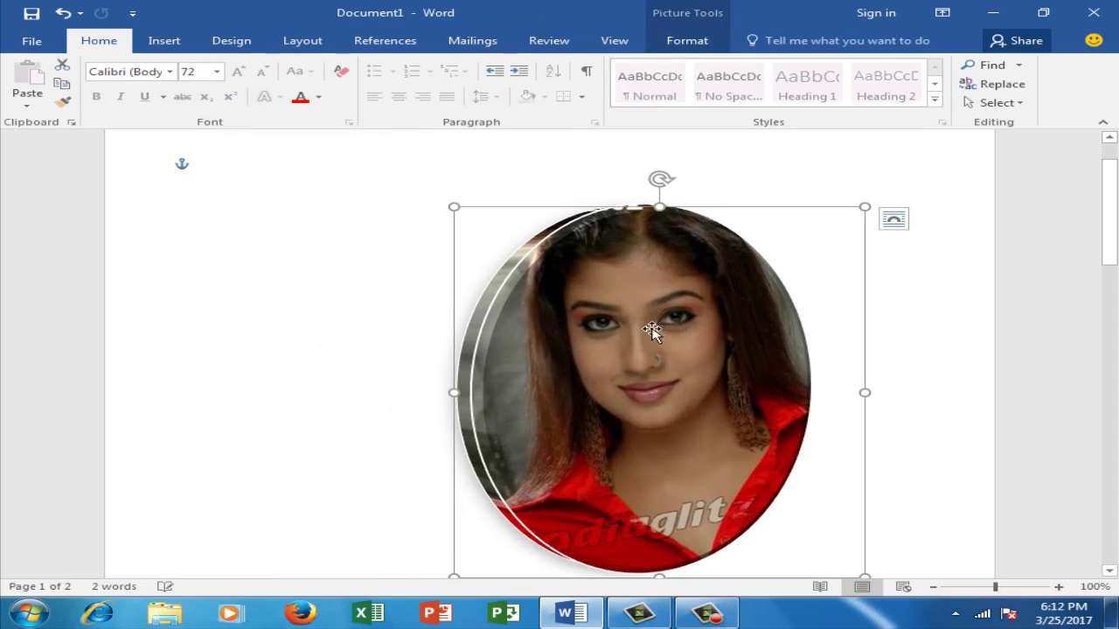
{"action": "key", "text": "ctrl+z"}
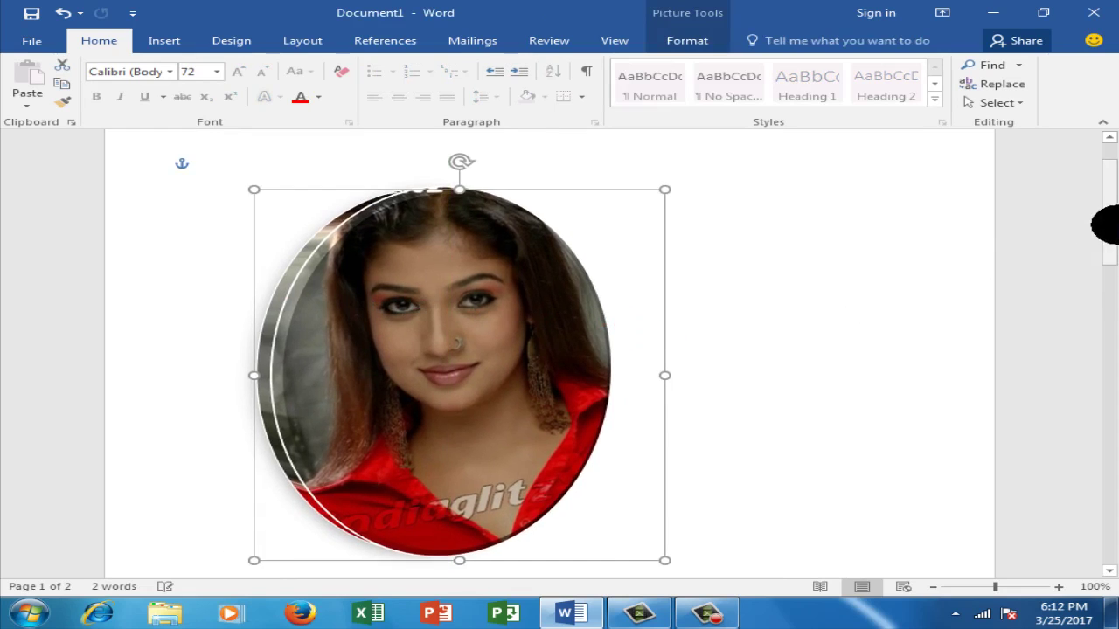
- Select the whole 72 pt name line, bring up its quick formatting menu, and undo again
{"action": "left_click_drag", "start_coordinate": [1104, 225], "coordinate": [1105, 402]}
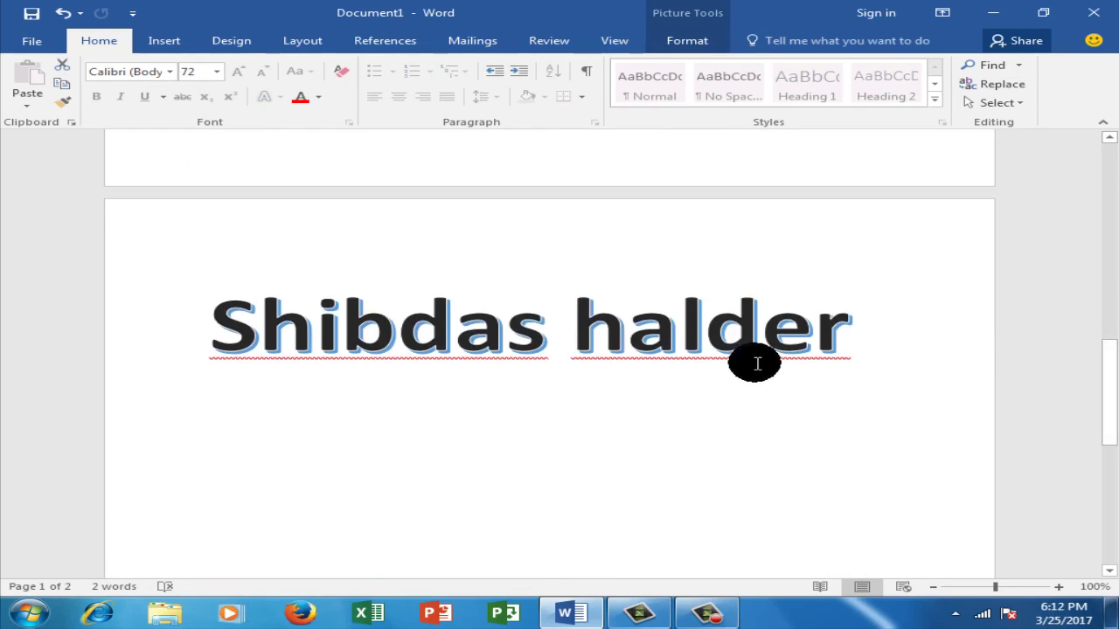
{"action": "left_click", "coordinate": [756, 363]}
{"action": "triple_click", "coordinate": [839, 343]}
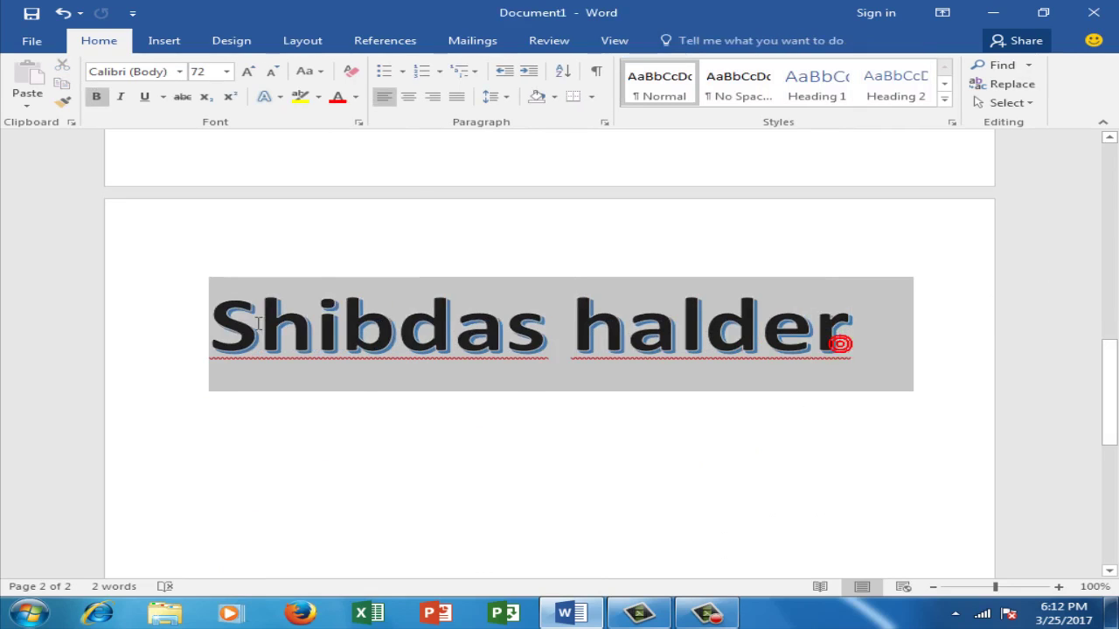
{"action": "right_click", "coordinate": [319, 325]}
{"action": "scroll", "coordinate": [385, 334], "scroll_direction": "up", "scroll_amount": 5}
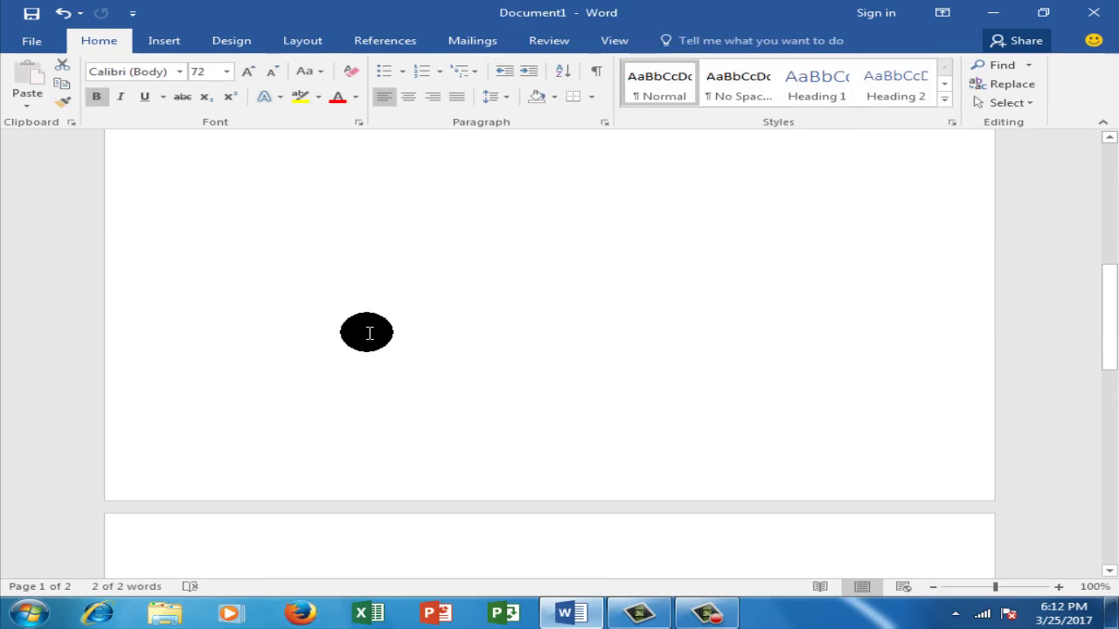
{"action": "key", "text": "ctrl+z"}
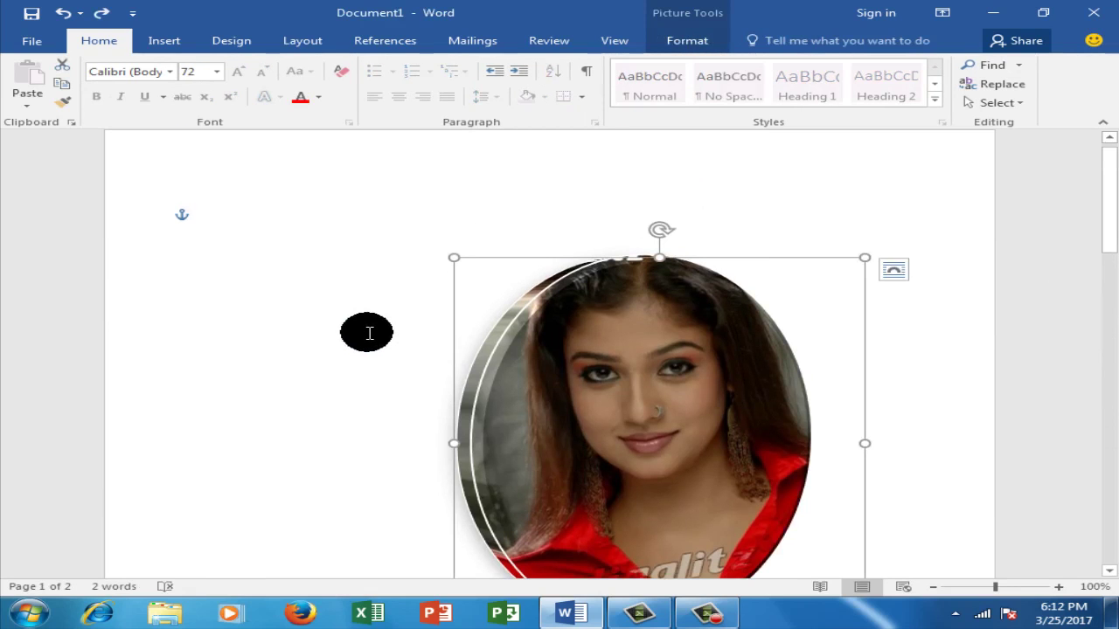
- Type the filler text 'gsggsgsggggggg' into the large text line
{"action": "left_click", "coordinate": [369, 332]}
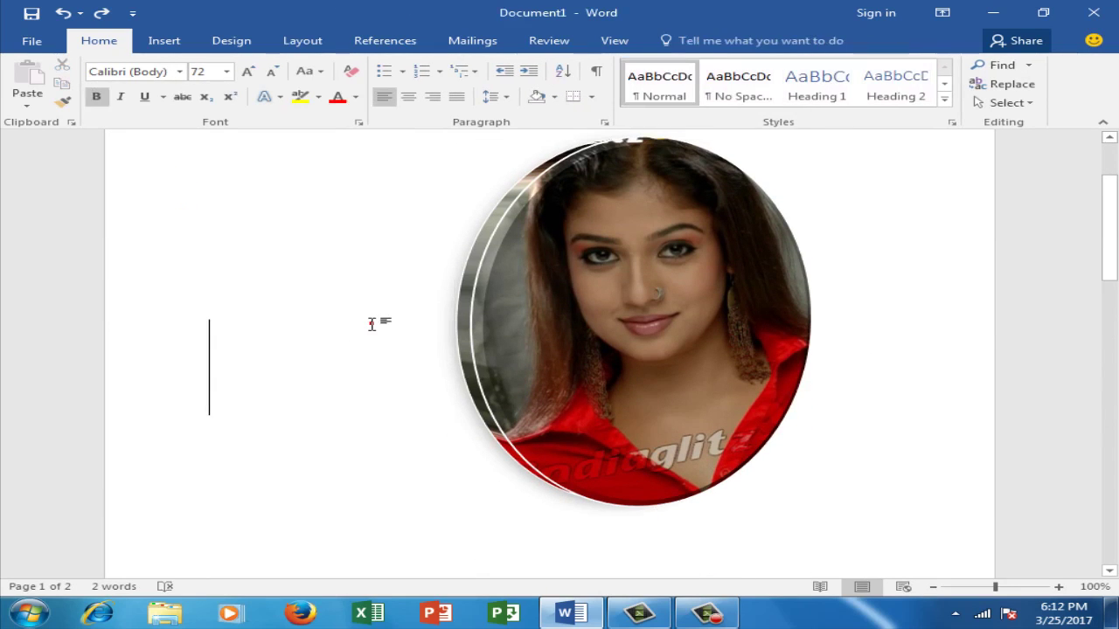
{"action": "left_click", "coordinate": [373, 326]}
{"action": "type", "text": "gs"}
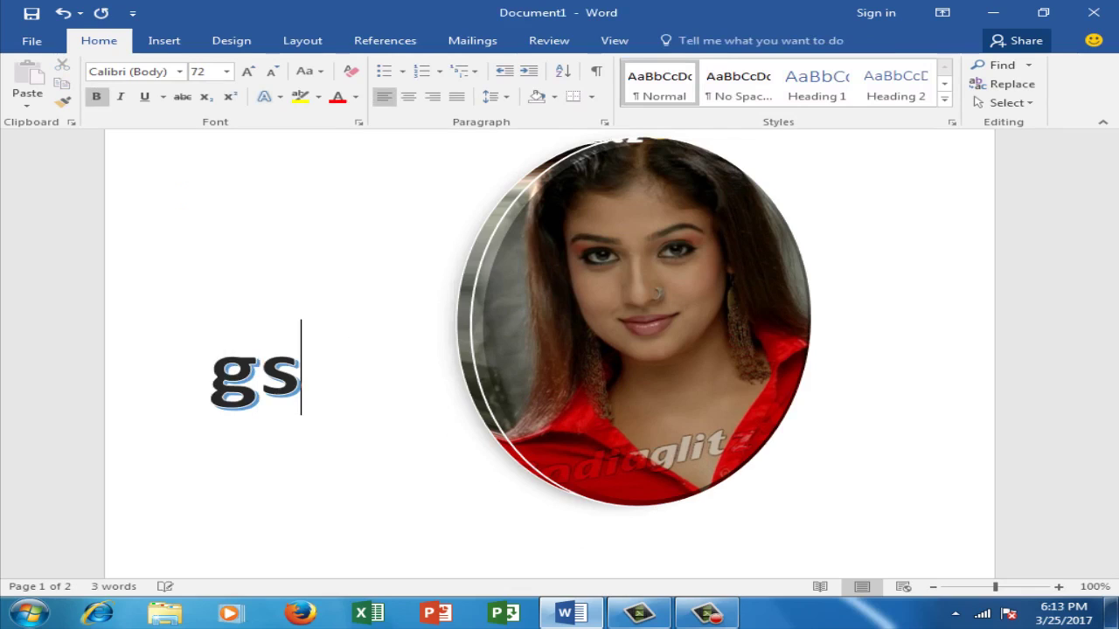
{"action": "type", "text": "ggsgsg"}
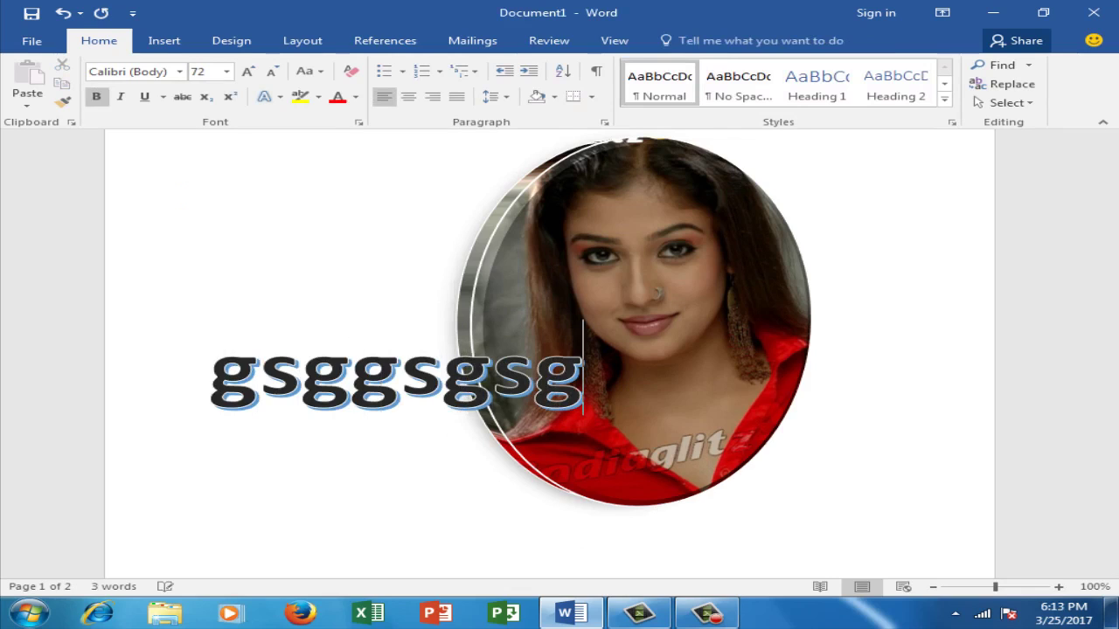
{"action": "type", "text": "gggg"}
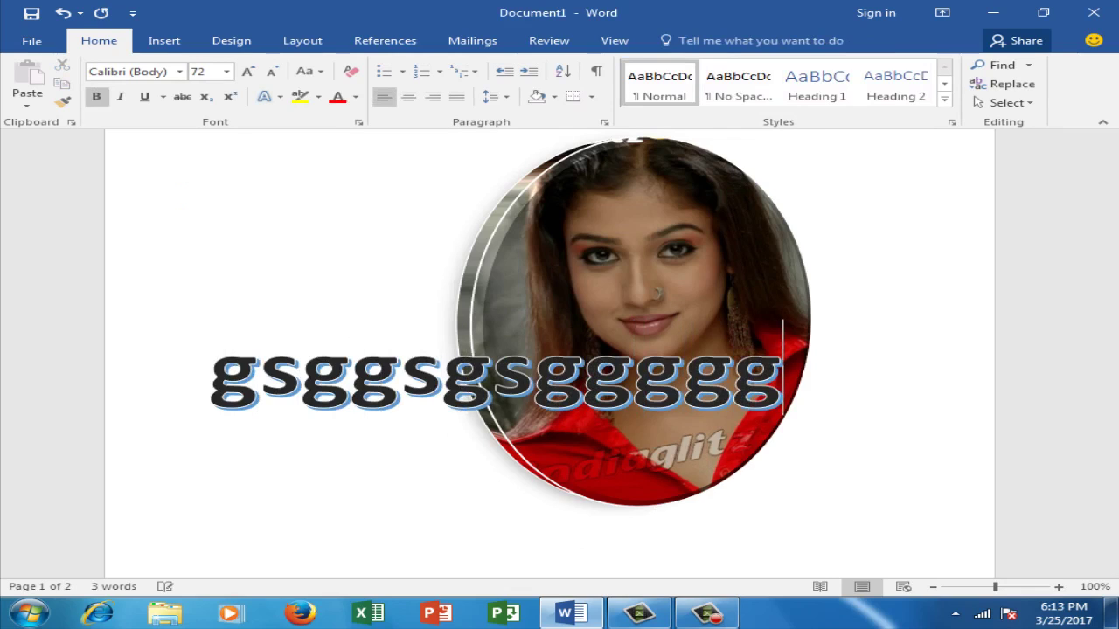
{"action": "type", "text": "gg"}
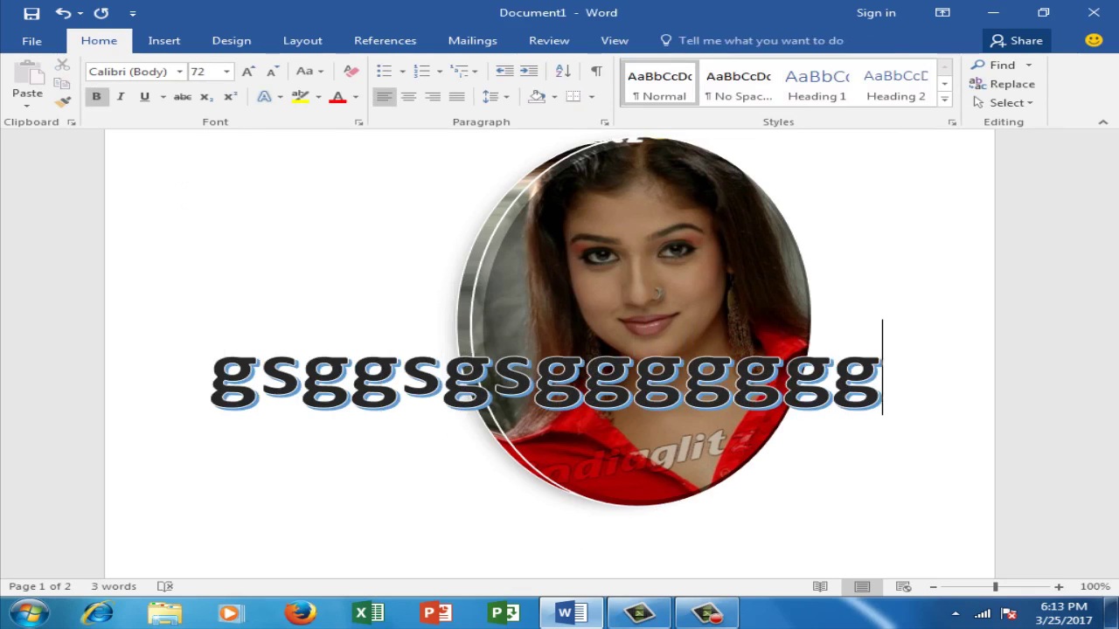
{"action": "scroll", "coordinate": [479, 347], "scroll_direction": "up", "scroll_amount": 3}
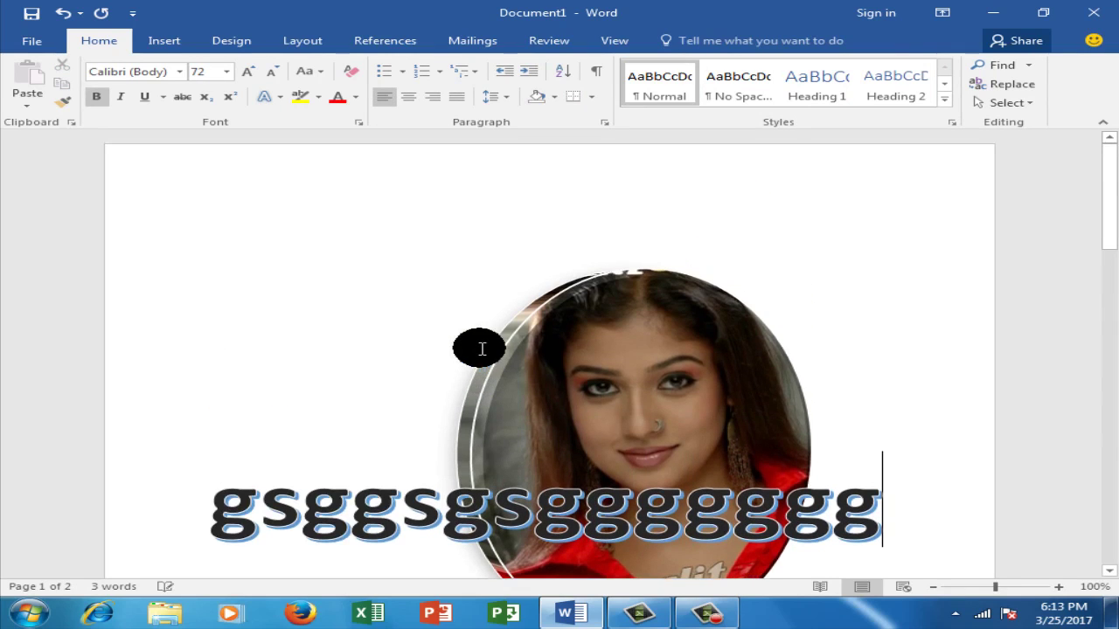
- Set the oval photo to Bring in Front of Text so it covers the text
{"action": "left_click", "coordinate": [643, 368]}
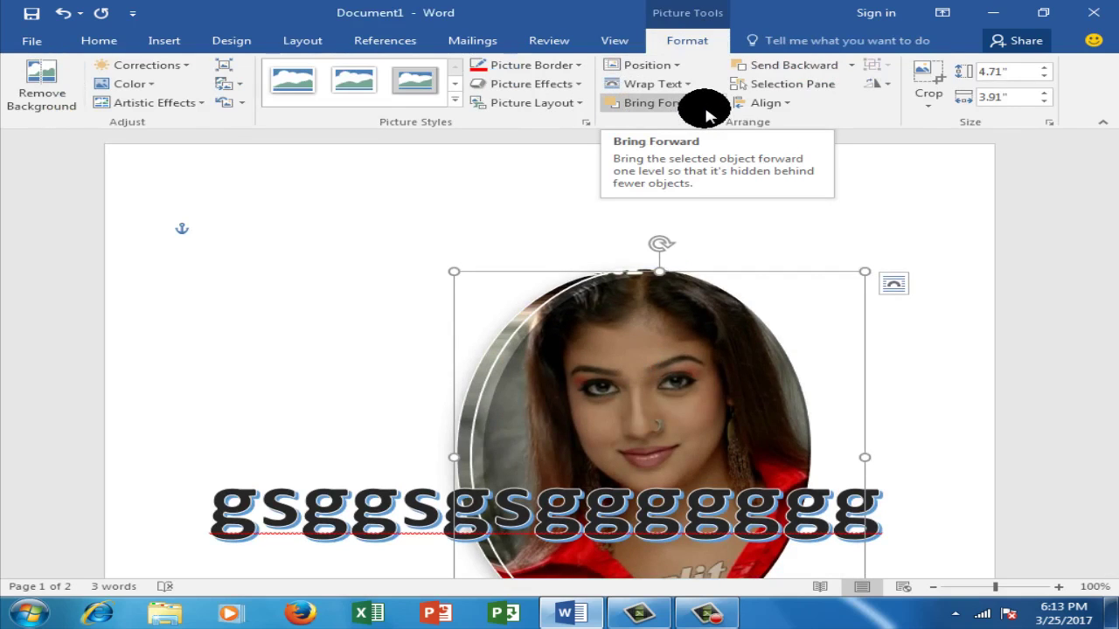
{"action": "left_click", "coordinate": [706, 112]}
{"action": "left_click", "coordinate": [713, 111]}
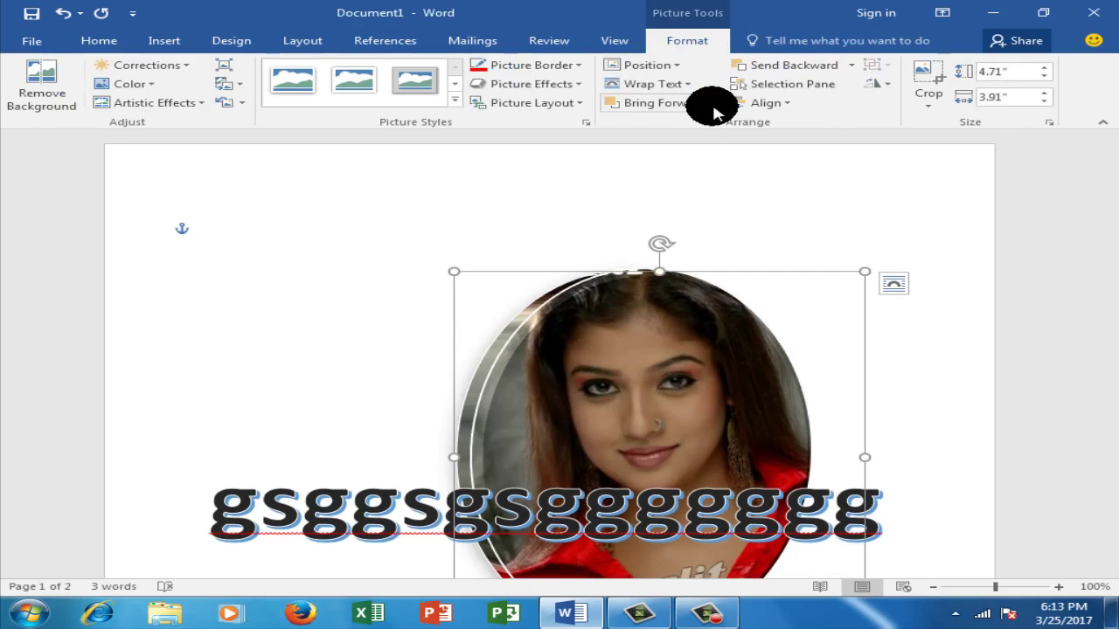
{"action": "left_click", "coordinate": [713, 111]}
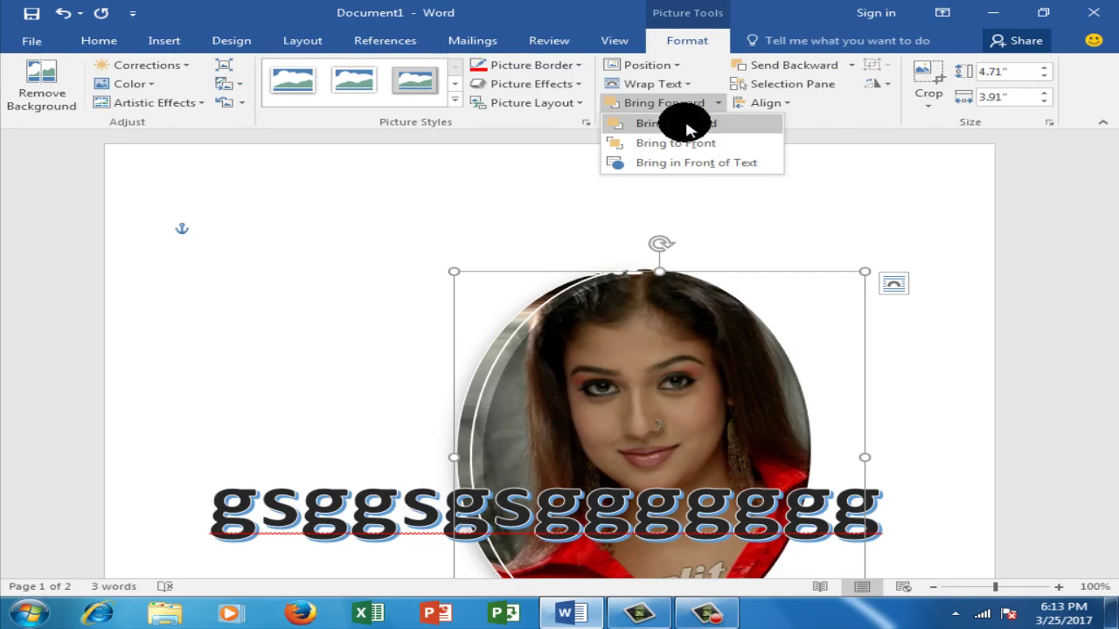
{"action": "left_click", "coordinate": [689, 122]}
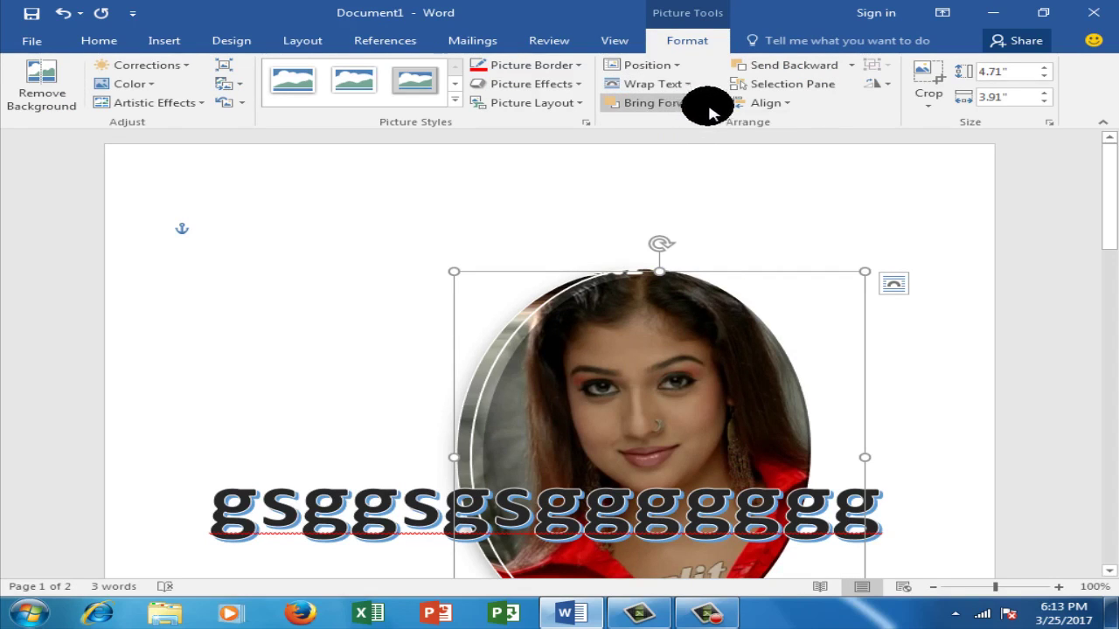
{"action": "left_click", "coordinate": [706, 105]}
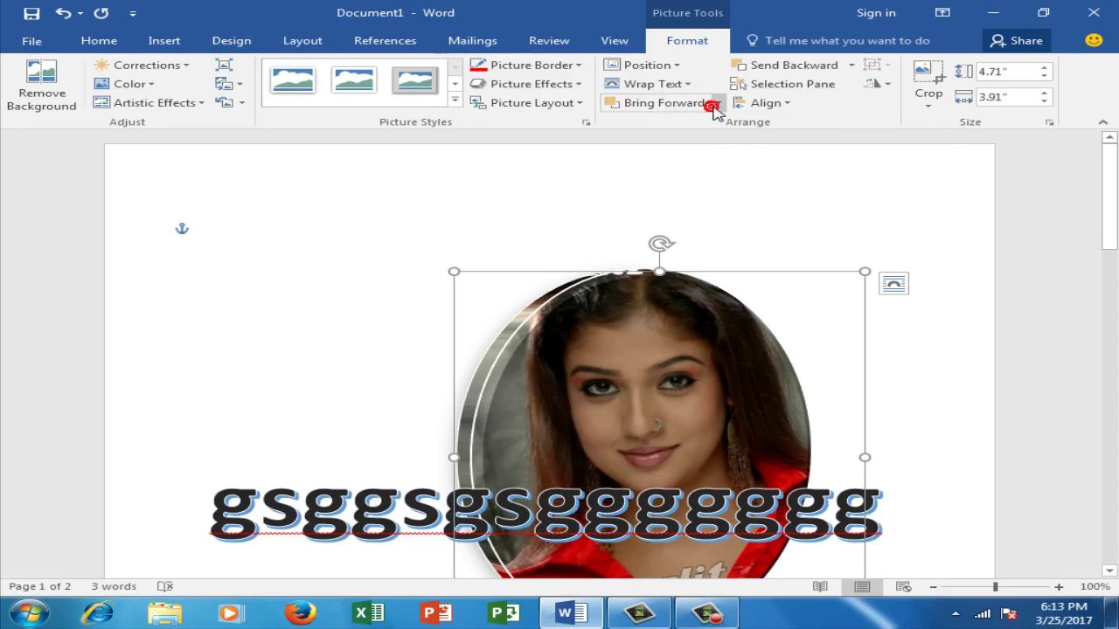
{"action": "left_click", "coordinate": [717, 105]}
{"action": "left_click_drag", "start_coordinate": [687, 124], "coordinate": [671, 172]}
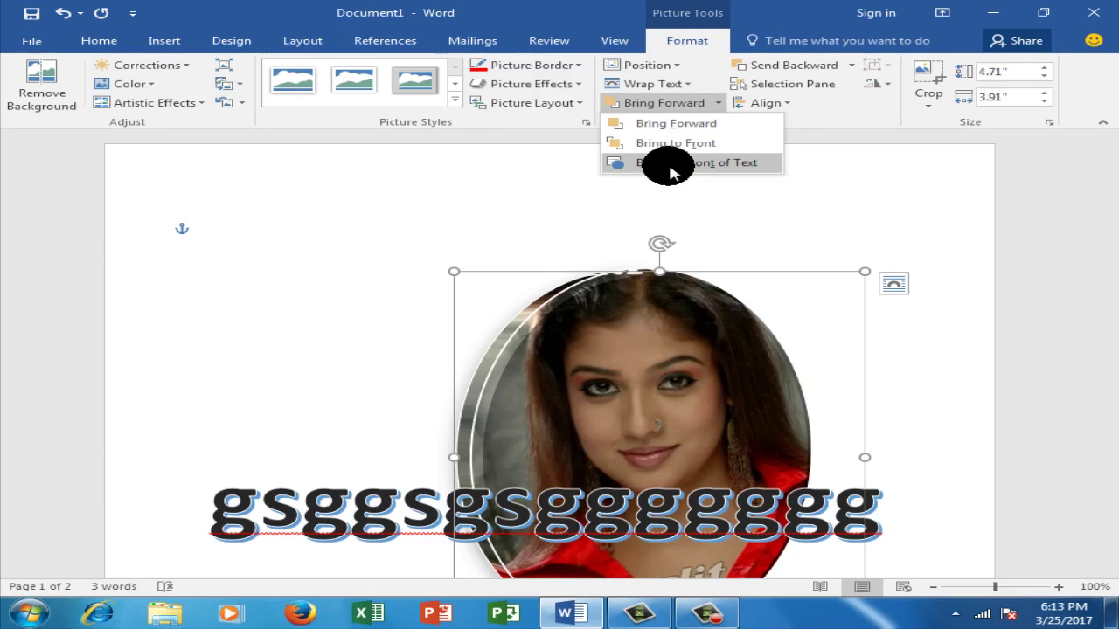
{"action": "left_click", "coordinate": [670, 172]}
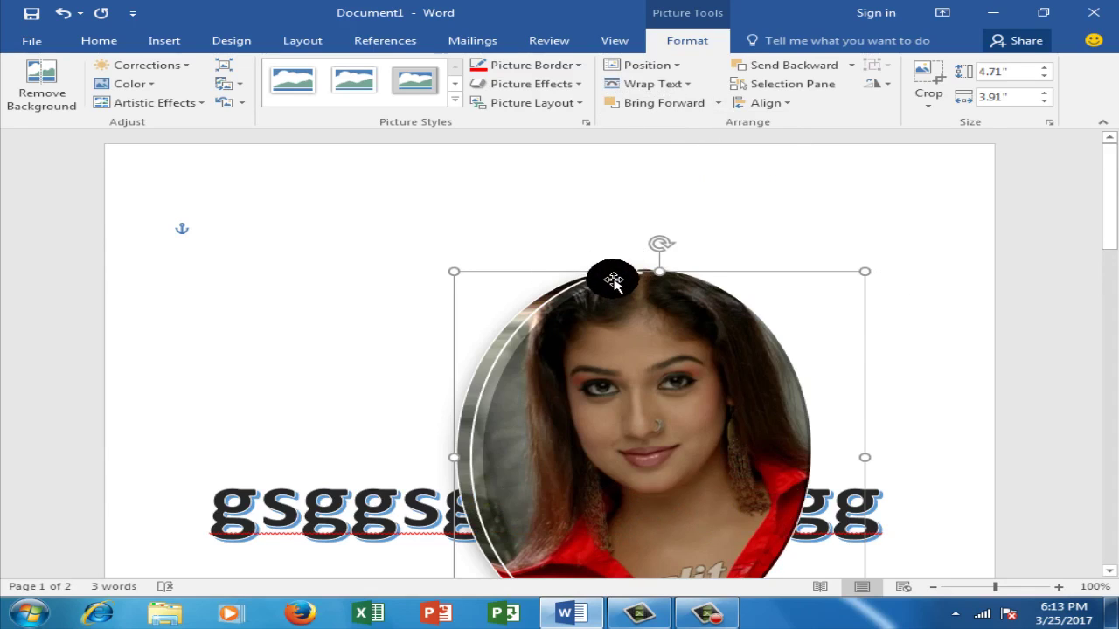
{"action": "scroll", "coordinate": [613, 279], "scroll_direction": "down", "scroll_amount": 3}
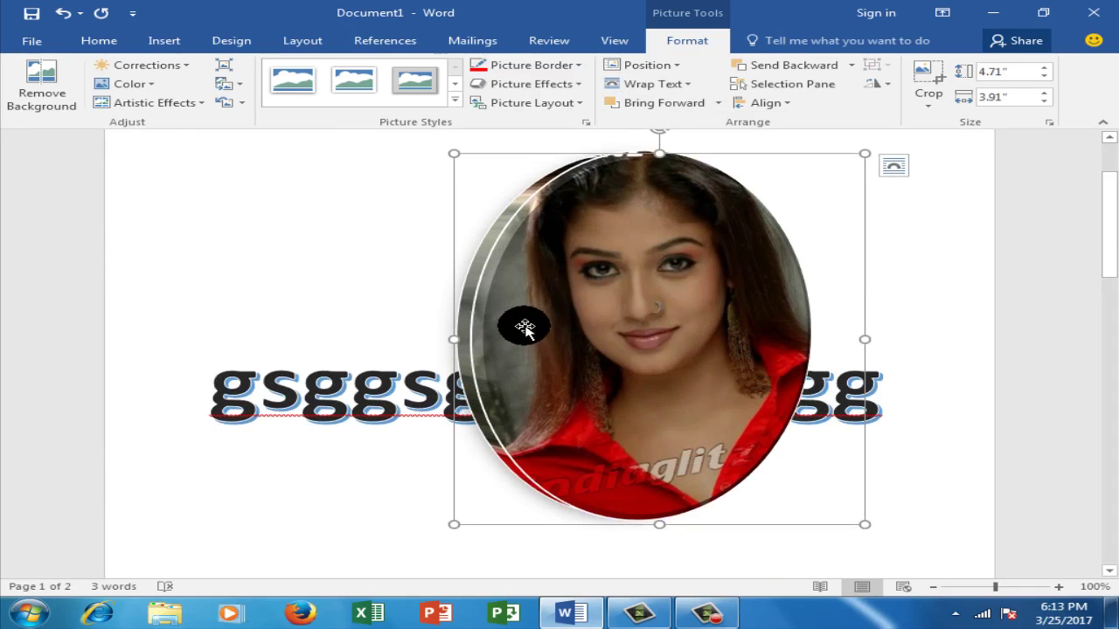
{"action": "scroll", "coordinate": [524, 327], "scroll_direction": "up", "scroll_amount": 1}
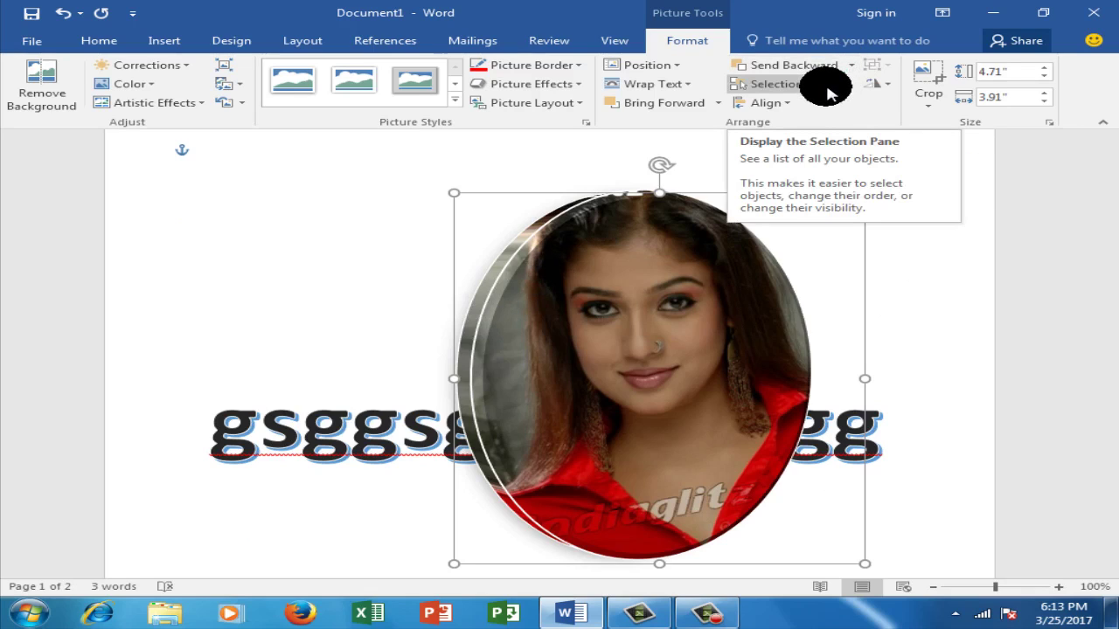
- Align the photo left and top, relative to the page
{"action": "left_click", "coordinate": [784, 105]}
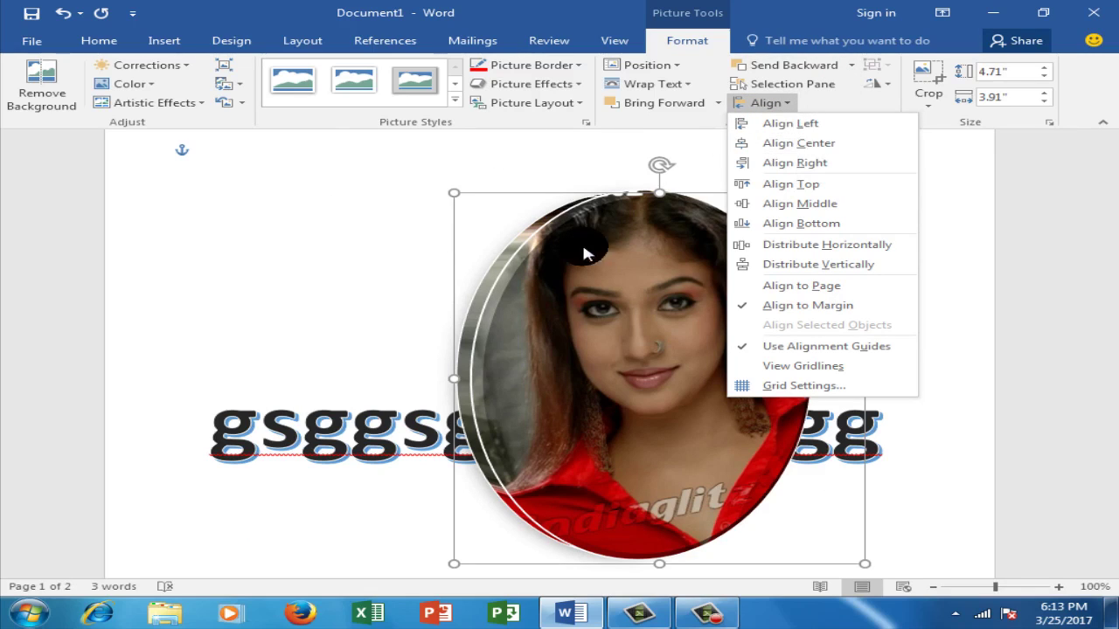
{"action": "left_click", "coordinate": [744, 124]}
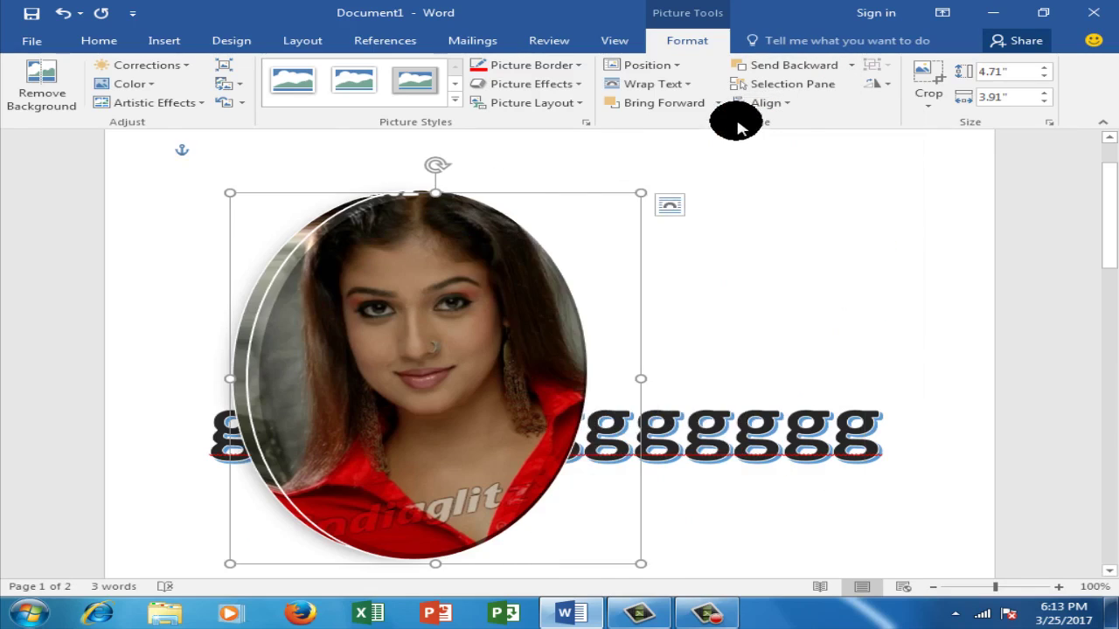
{"action": "left_click", "coordinate": [769, 103]}
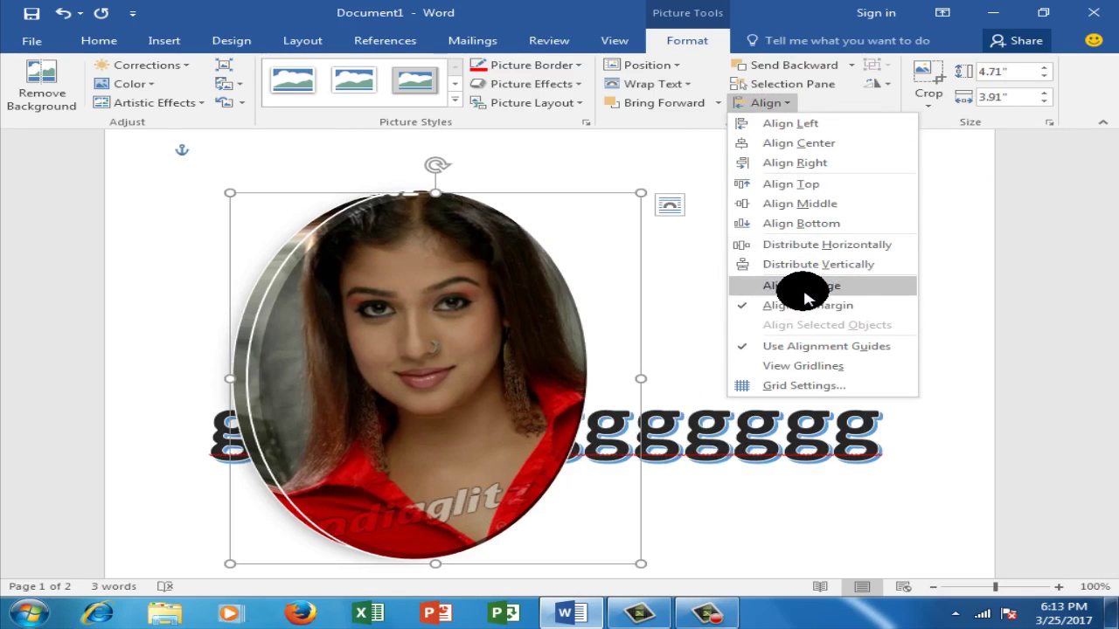
{"action": "left_click", "coordinate": [804, 288]}
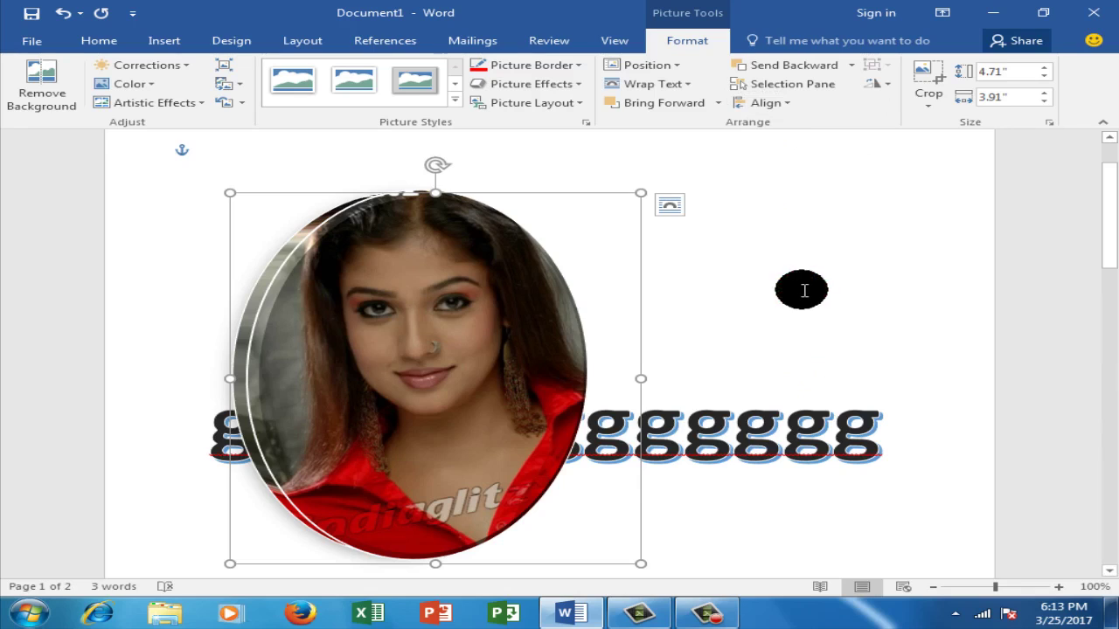
{"action": "left_click", "coordinate": [774, 103]}
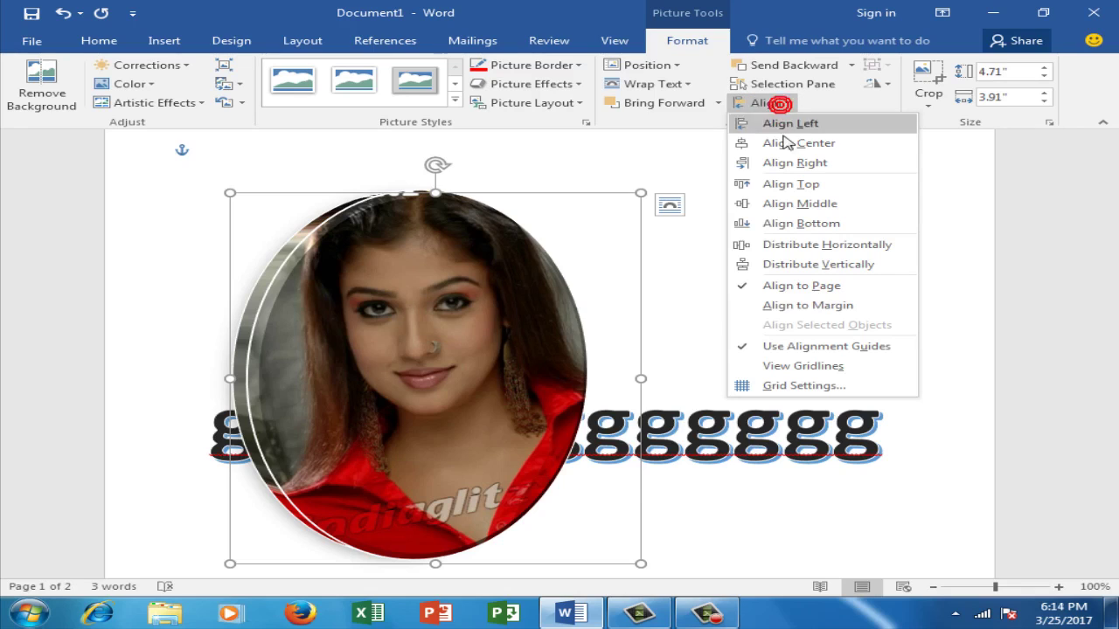
{"action": "left_click", "coordinate": [775, 191]}
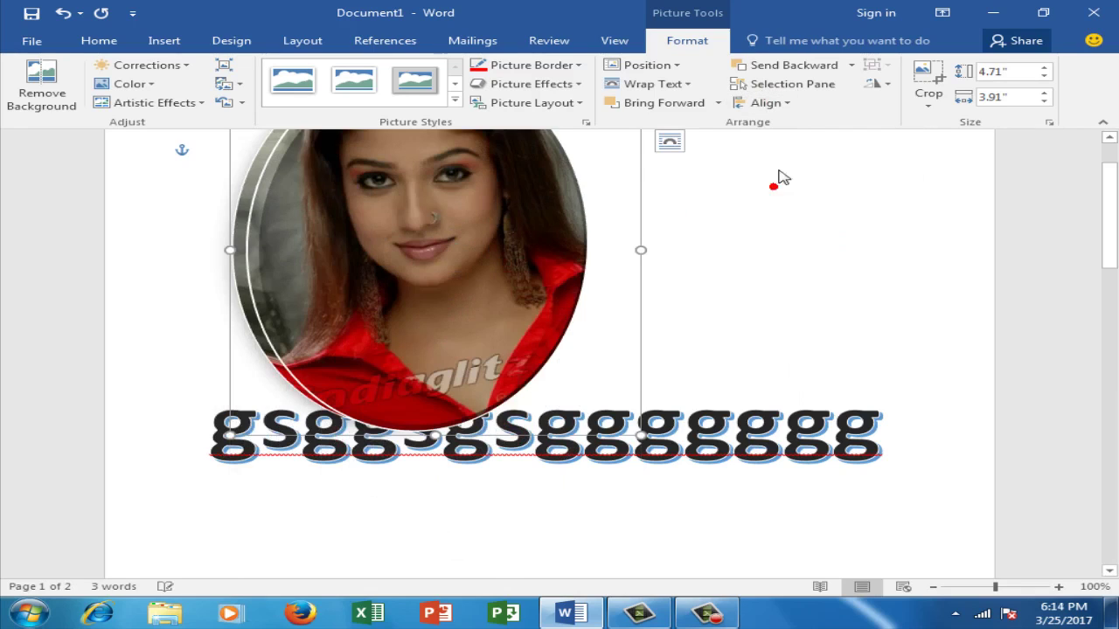
{"action": "scroll", "coordinate": [746, 218], "scroll_direction": "up", "scroll_amount": 2}
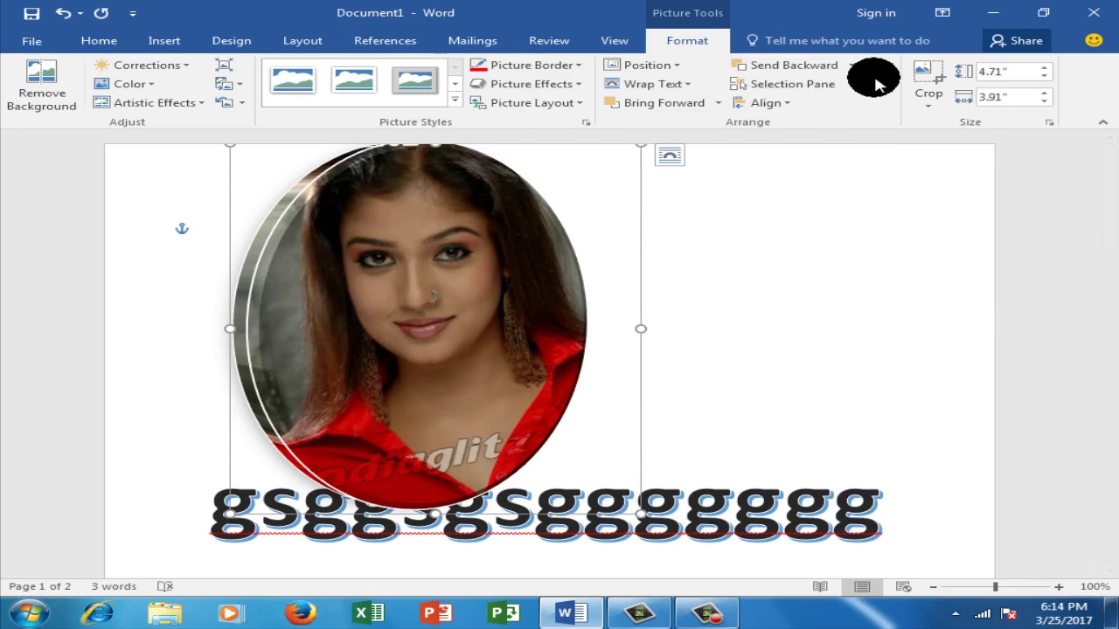
- Select part of the large text line, then reselect the photo to show its formatting options
{"action": "double_click", "coordinate": [880, 514]}
{"action": "left_click_drag", "start_coordinate": [880, 514], "coordinate": [355, 452]}
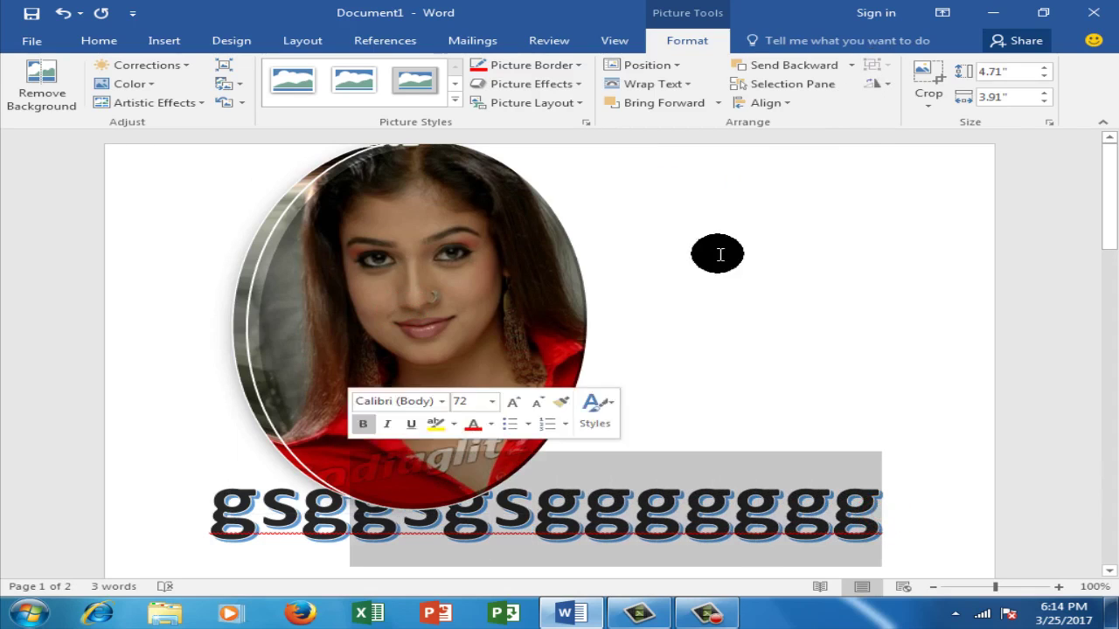
{"action": "left_click", "coordinate": [800, 217]}
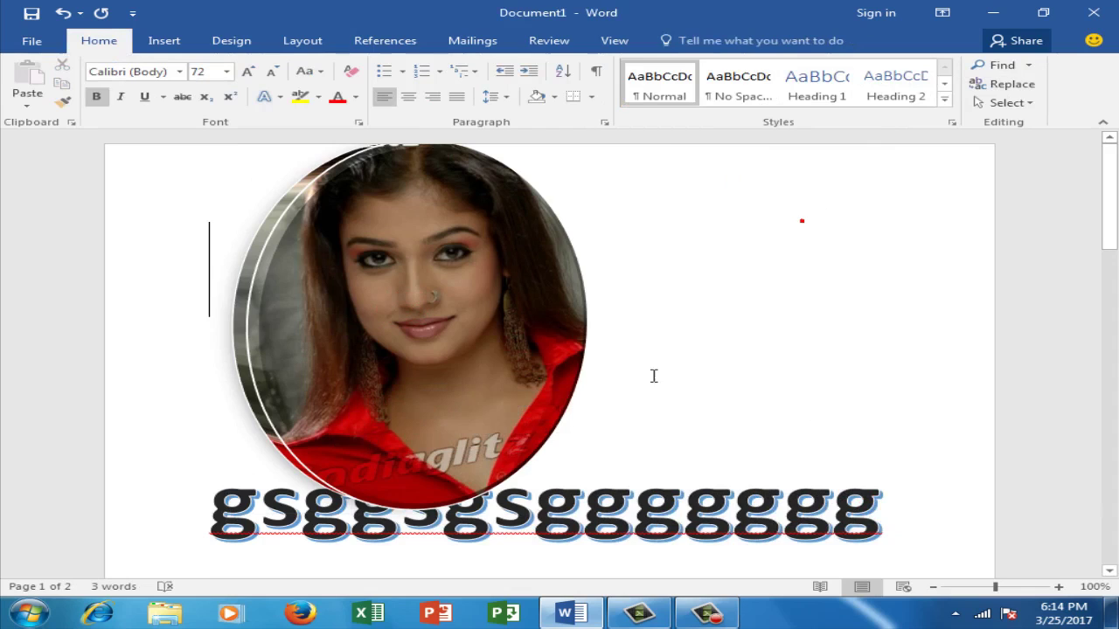
{"action": "left_click", "coordinate": [473, 416]}
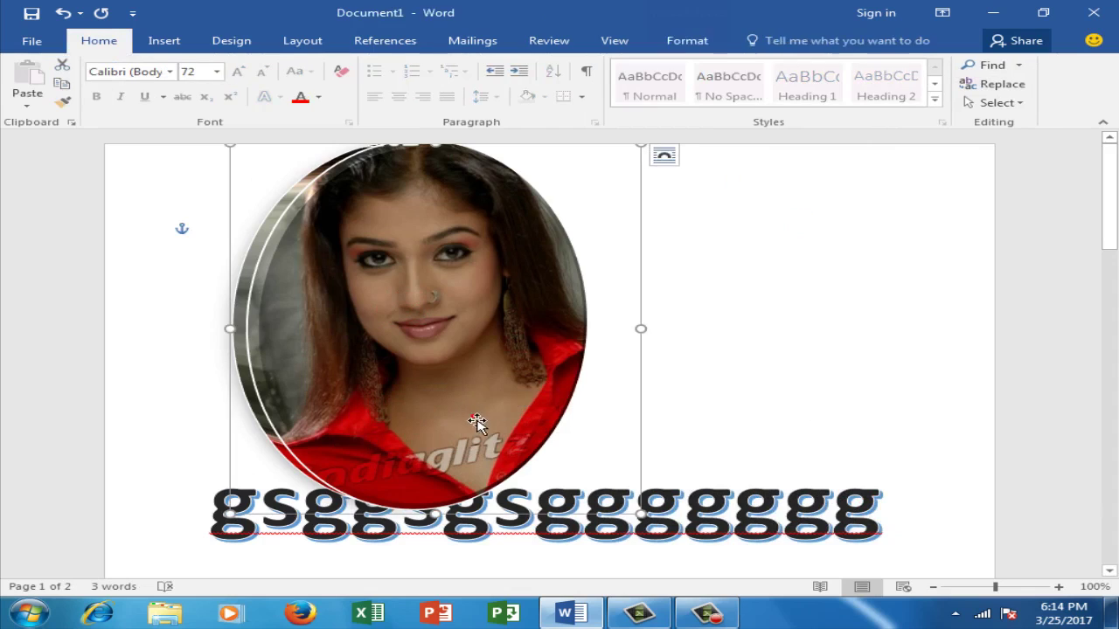
{"action": "left_click", "coordinate": [542, 318]}
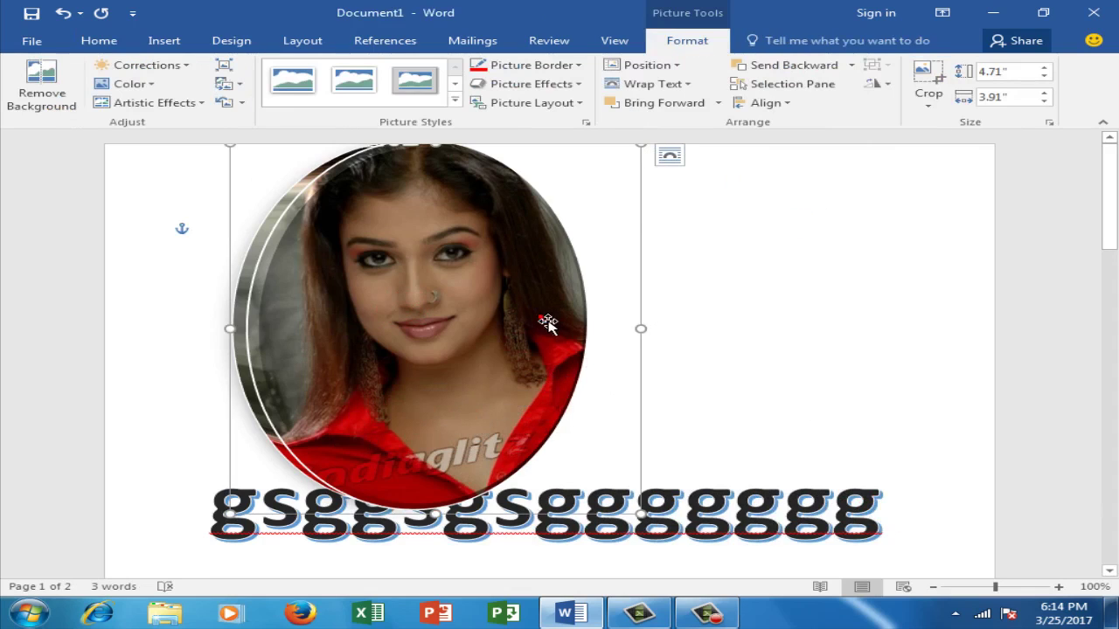
{"action": "left_click", "coordinate": [878, 83]}
{"action": "left_click", "coordinate": [908, 106]}
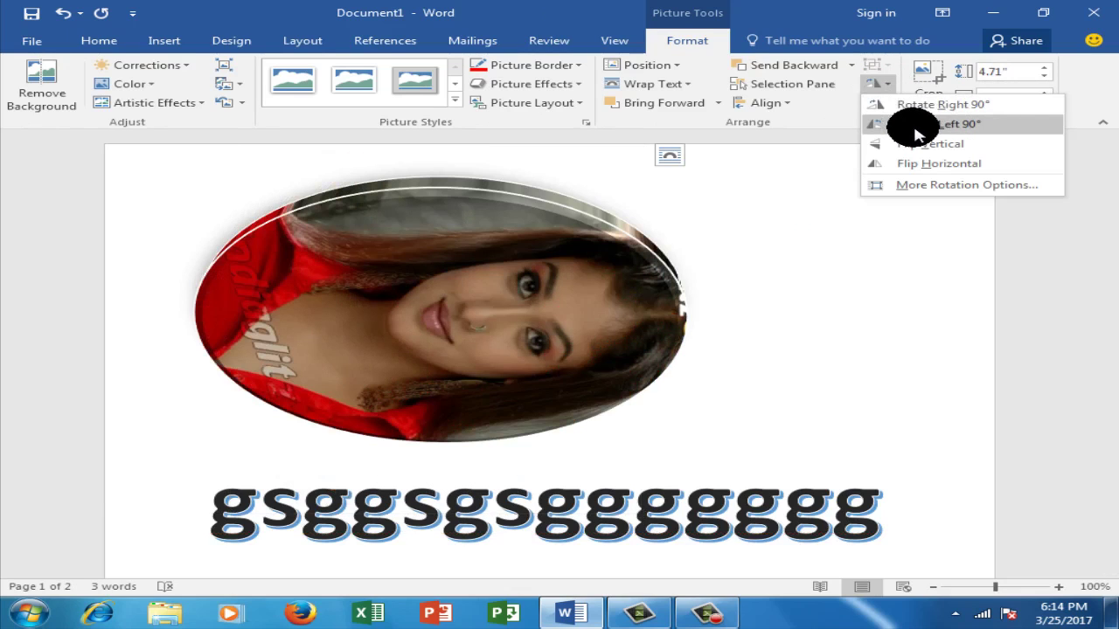
{"action": "left_click", "coordinate": [915, 126]}
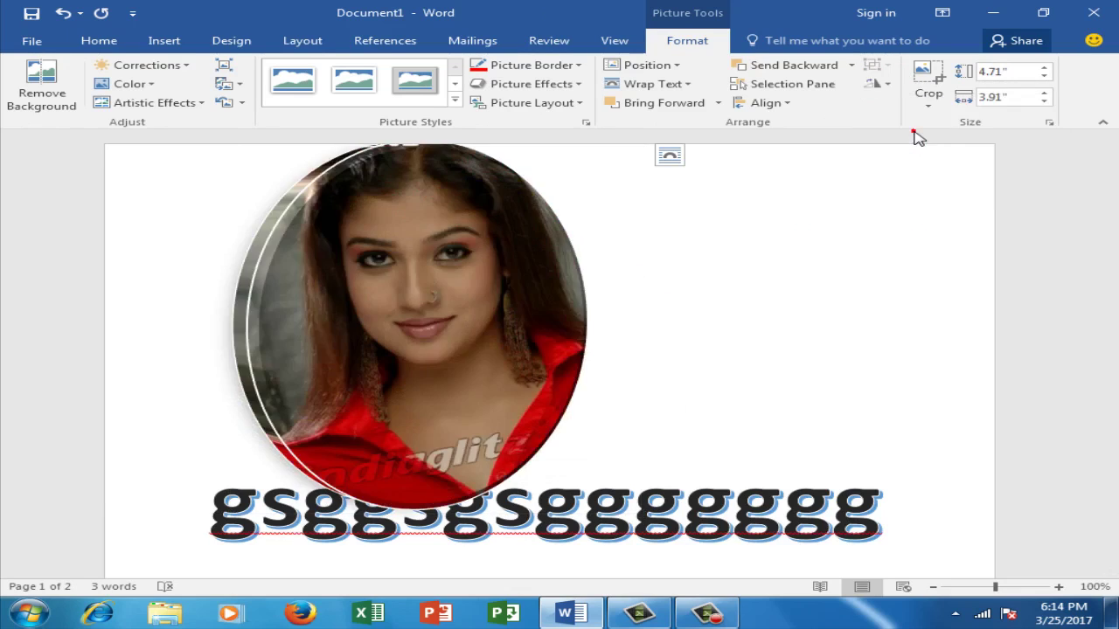
{"action": "left_click", "coordinate": [928, 80]}
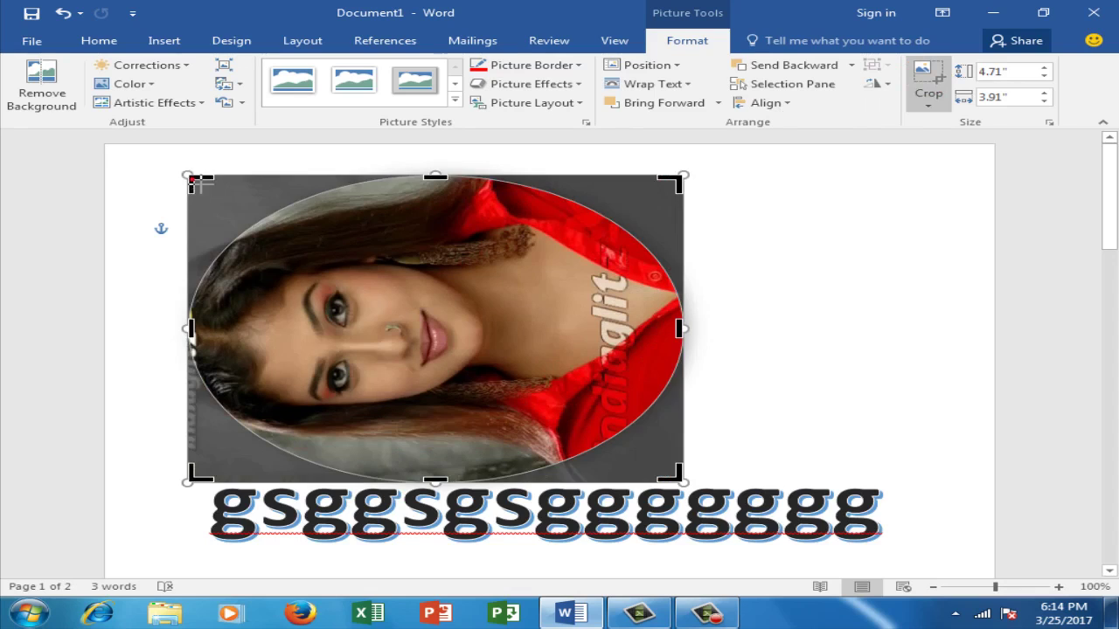
{"action": "left_click_drag", "start_coordinate": [191, 177], "coordinate": [365, 271]}
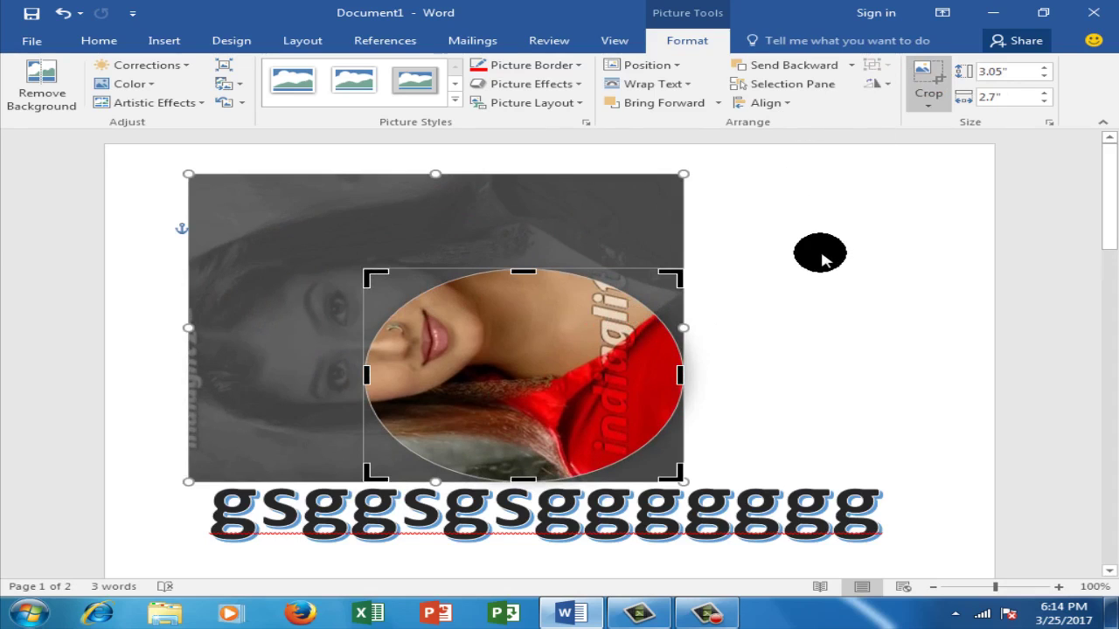
{"action": "left_click", "coordinate": [743, 282]}
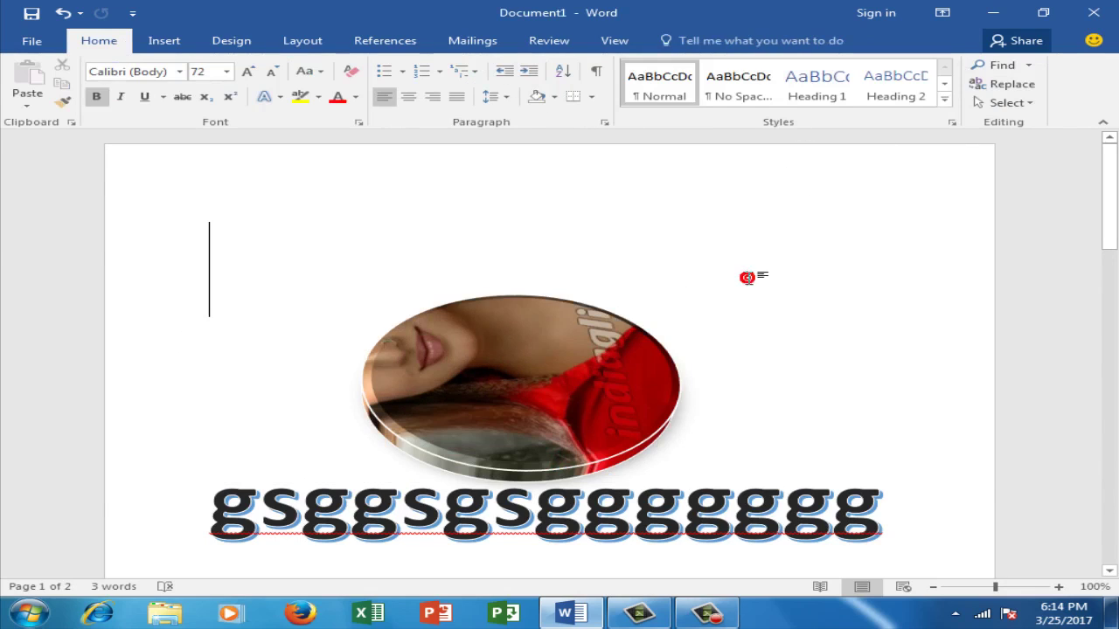
{"action": "left_click", "coordinate": [525, 363]}
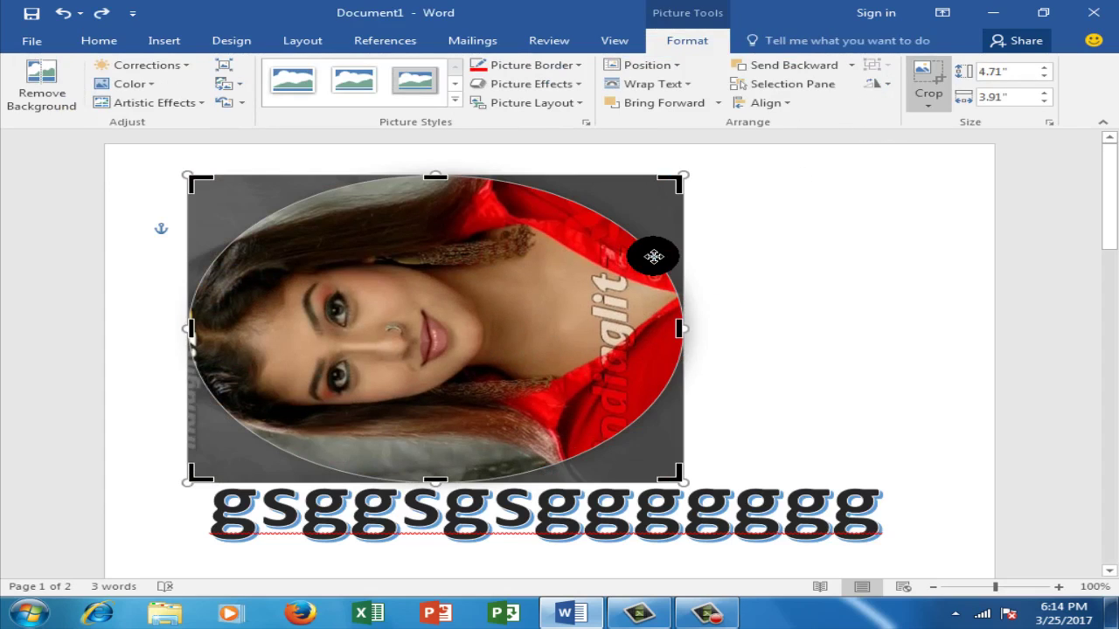
{"action": "left_click", "coordinate": [884, 87]}
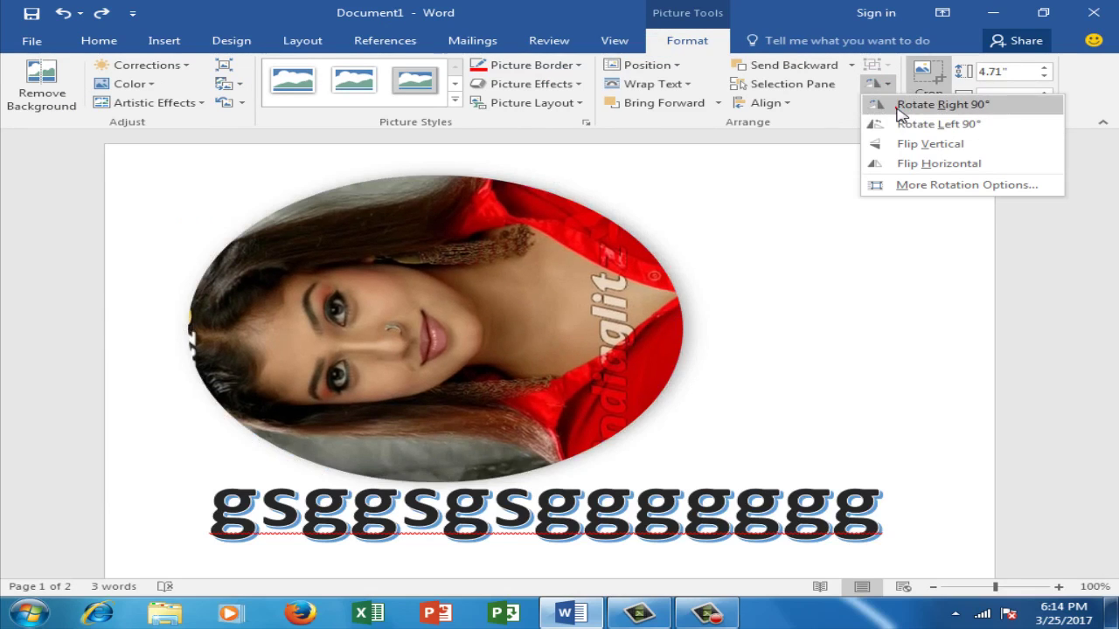
{"action": "key", "text": "Escape"}
{"action": "left_click", "coordinate": [893, 110]}
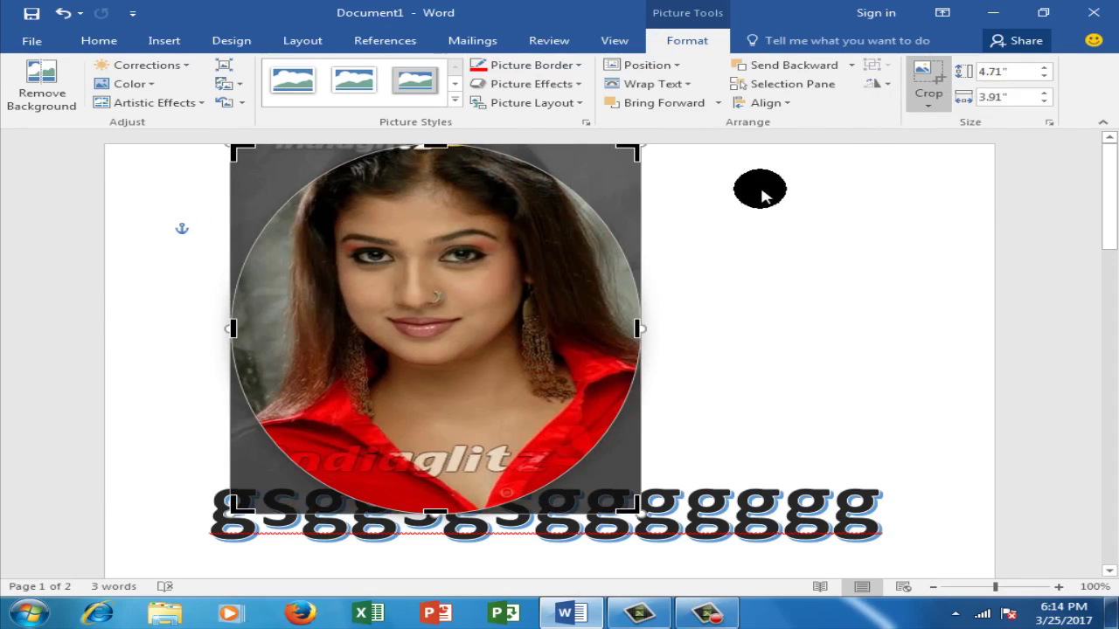
{"action": "left_click", "coordinate": [789, 229]}
{"action": "left_click", "coordinate": [674, 261]}
{"action": "left_click", "coordinate": [478, 307]}
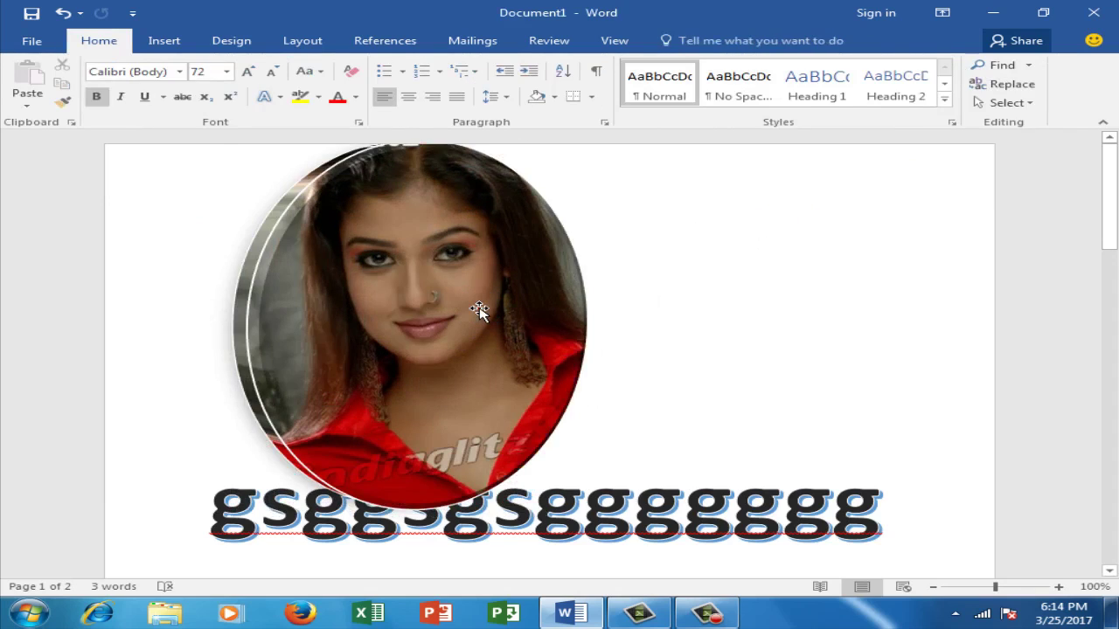
{"action": "left_click", "coordinate": [881, 88]}
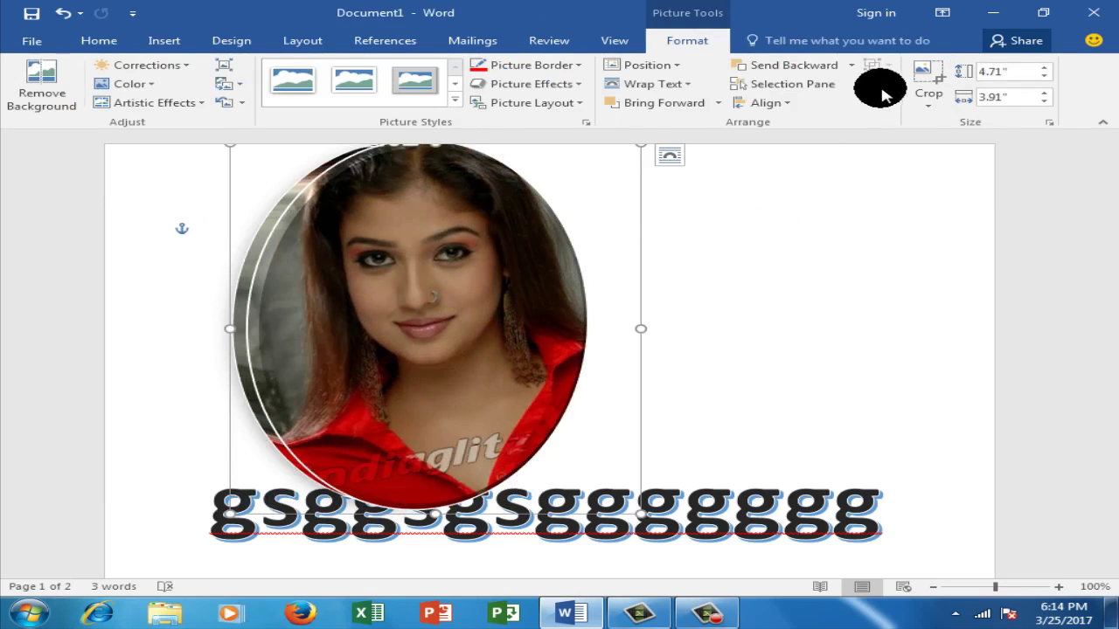
{"action": "left_click", "coordinate": [784, 242]}
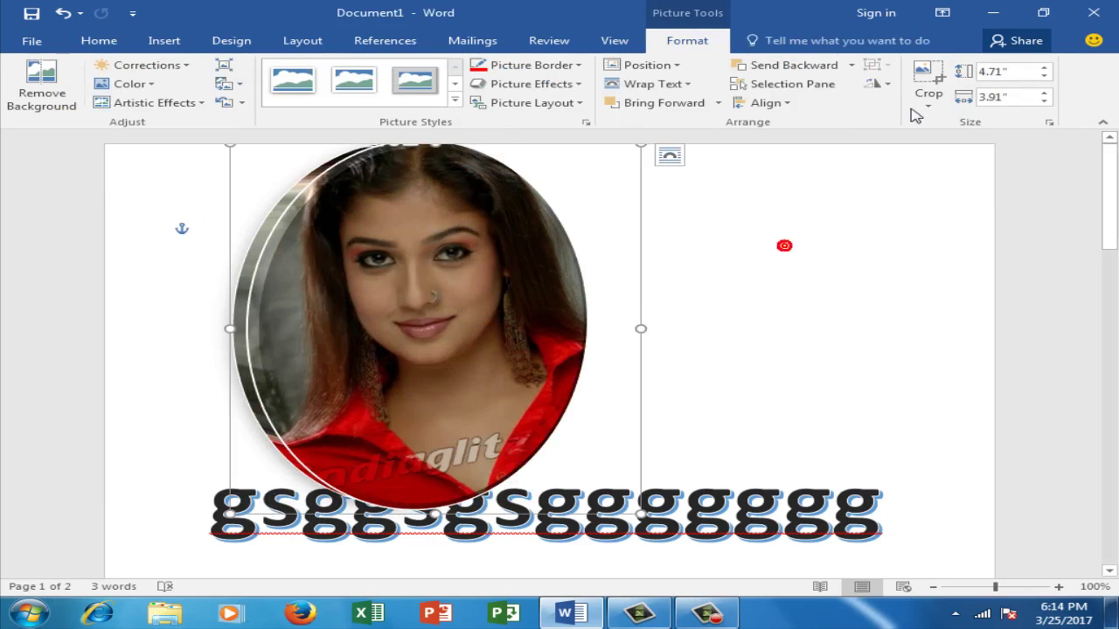
- Reduce the picture's Shape Height step by step down to 3.9 inches
{"action": "left_click", "coordinate": [917, 87]}
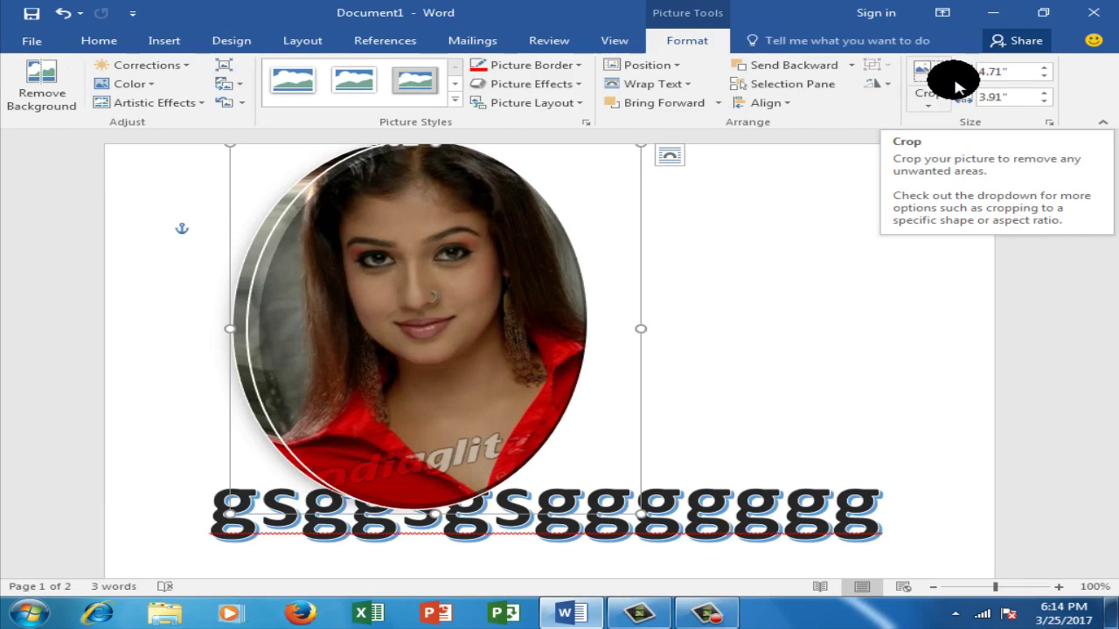
{"action": "left_click", "coordinate": [959, 79]}
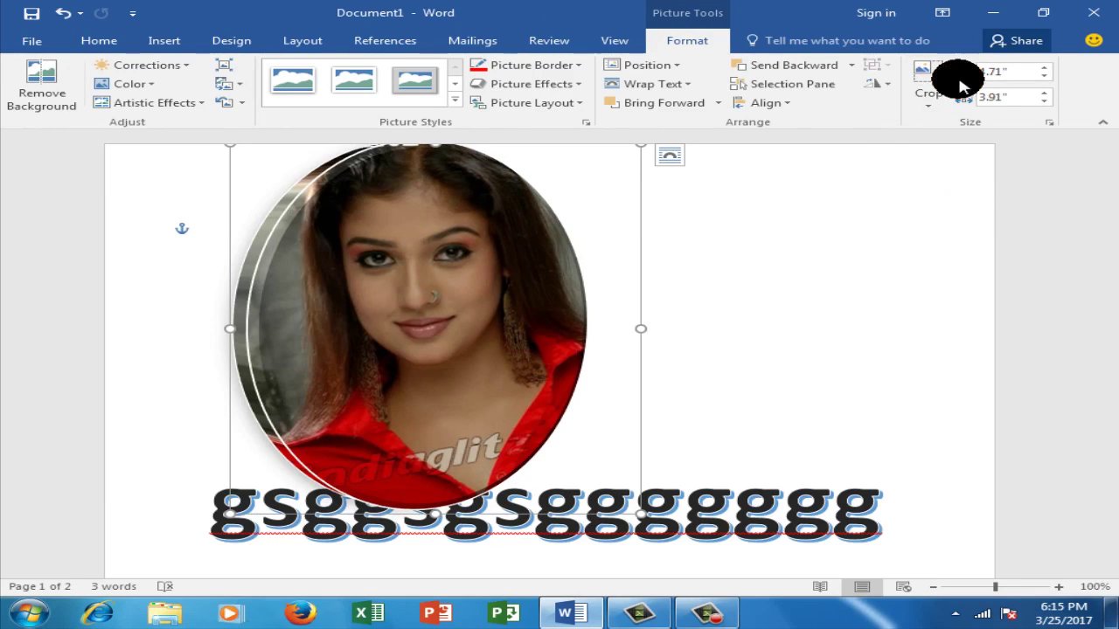
{"action": "left_click", "coordinate": [1044, 77]}
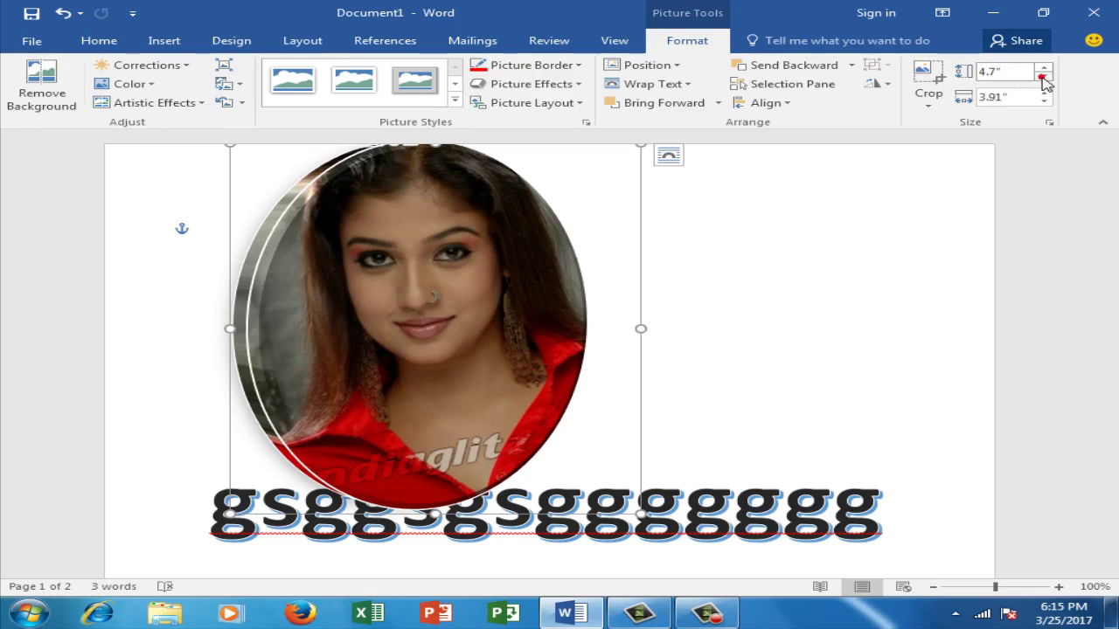
{"action": "left_click", "coordinate": [1044, 76]}
{"action": "left_click", "coordinate": [1044, 76]}
{"action": "left_click", "coordinate": [1044, 76]}
{"action": "left_click", "coordinate": [1043, 76]}
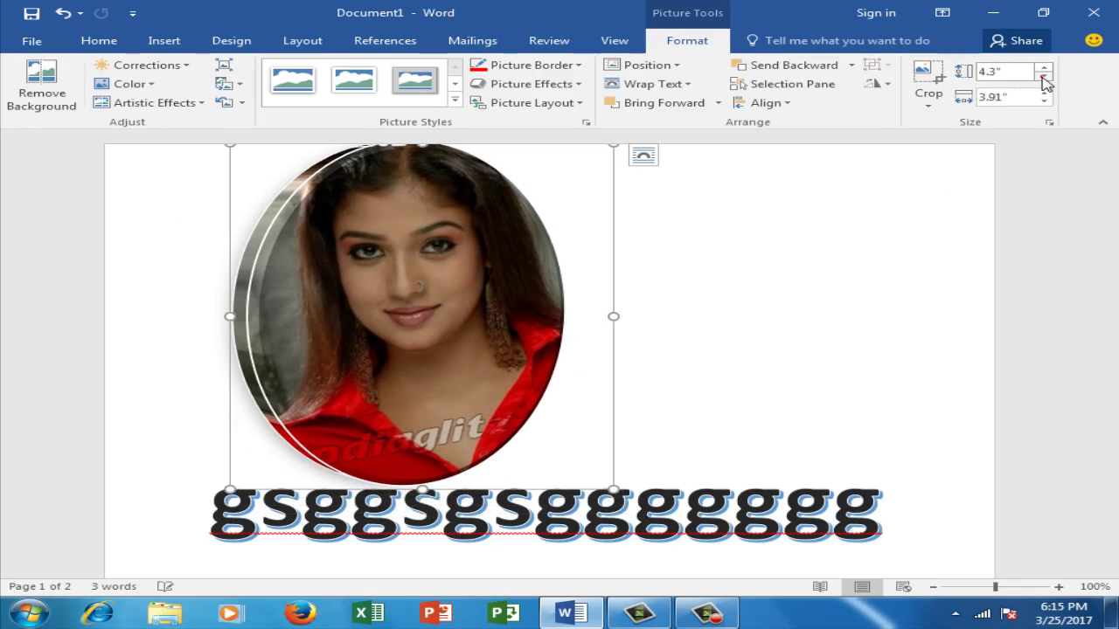
{"action": "left_click", "coordinate": [1043, 76]}
{"action": "left_click", "coordinate": [1044, 77]}
{"action": "left_click", "coordinate": [1043, 76]}
{"action": "left_click", "coordinate": [1043, 77]}
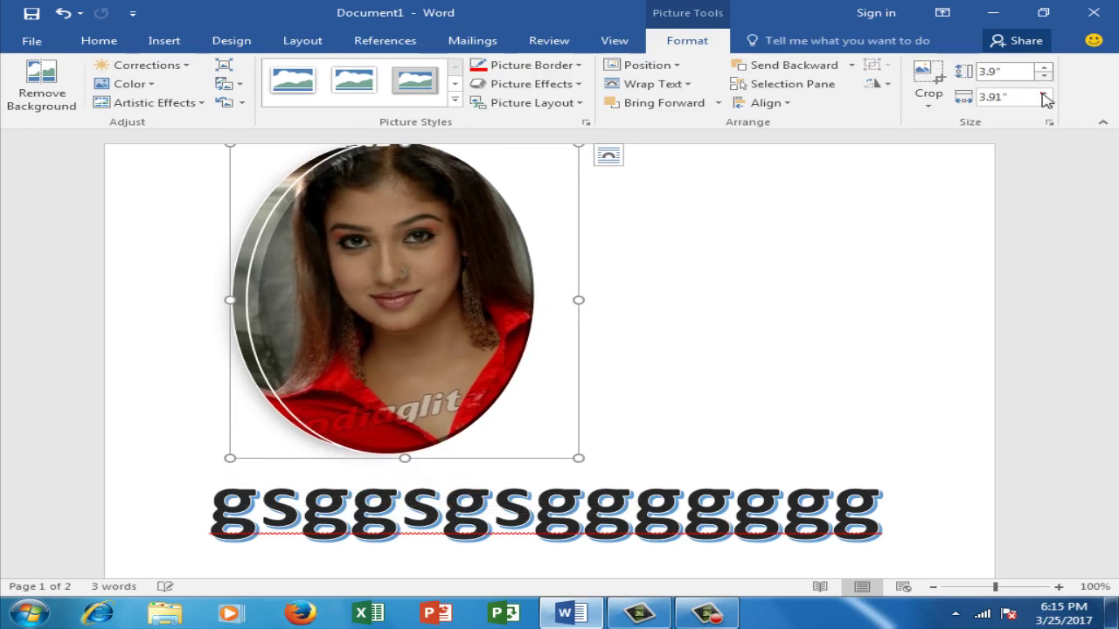
- Shrink the height further to 3.3 inches, then drag the picture wider to 4.8 inches
{"action": "left_click", "coordinate": [1042, 95]}
{"action": "left_click", "coordinate": [1041, 94]}
{"action": "left_click", "coordinate": [1042, 94]}
{"action": "left_click", "coordinate": [1042, 94]}
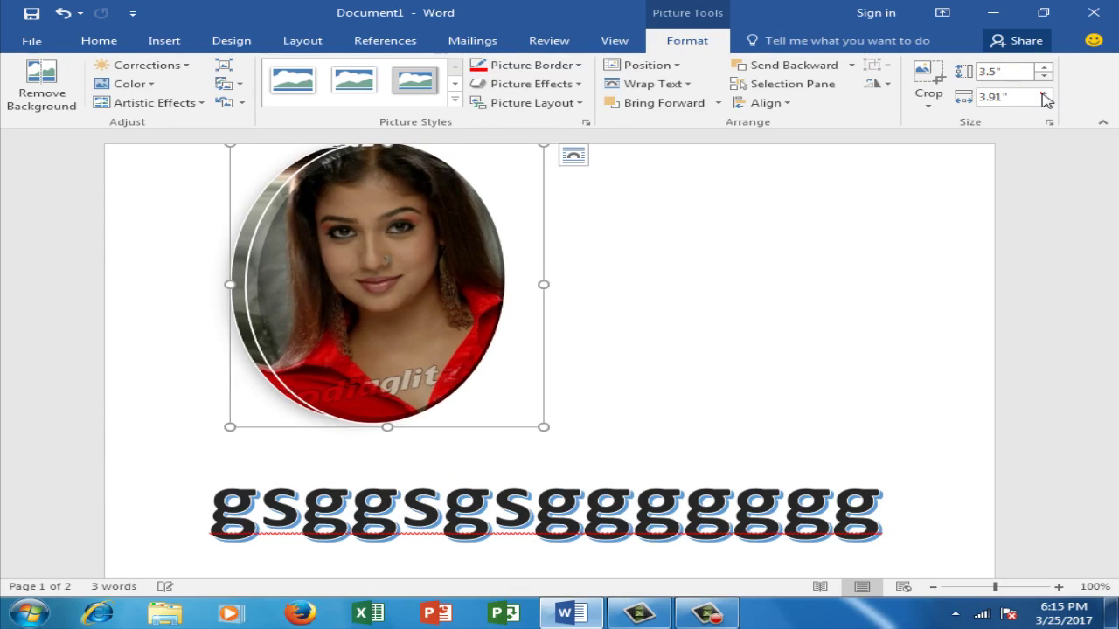
{"action": "left_click", "coordinate": [1044, 97]}
{"action": "left_click", "coordinate": [1043, 98]}
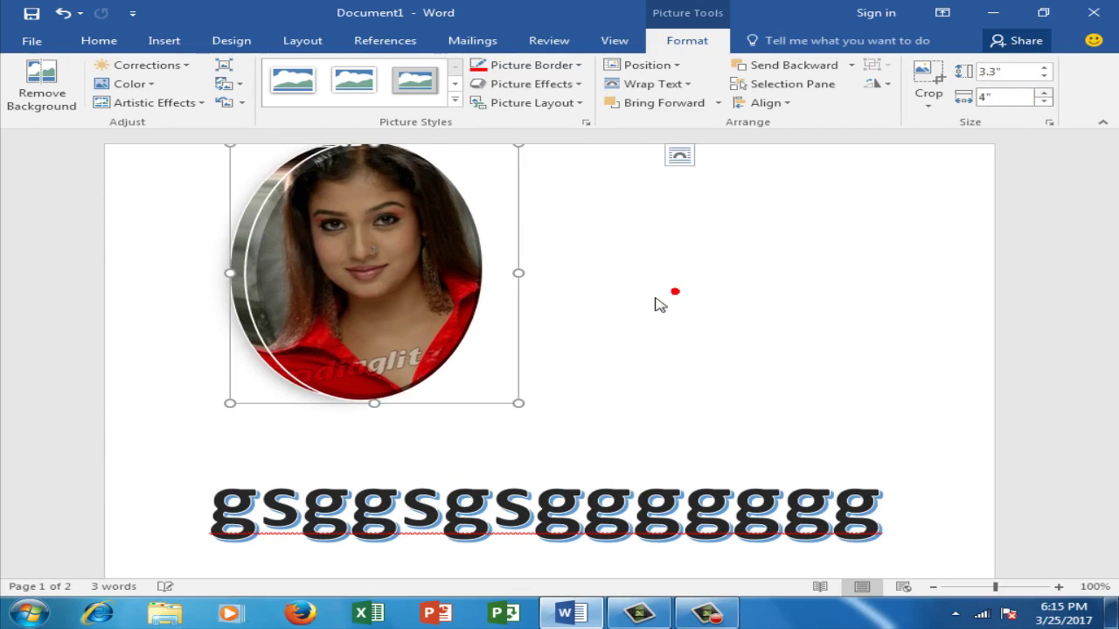
{"action": "left_click_drag", "start_coordinate": [660, 304], "coordinate": [655, 302]}
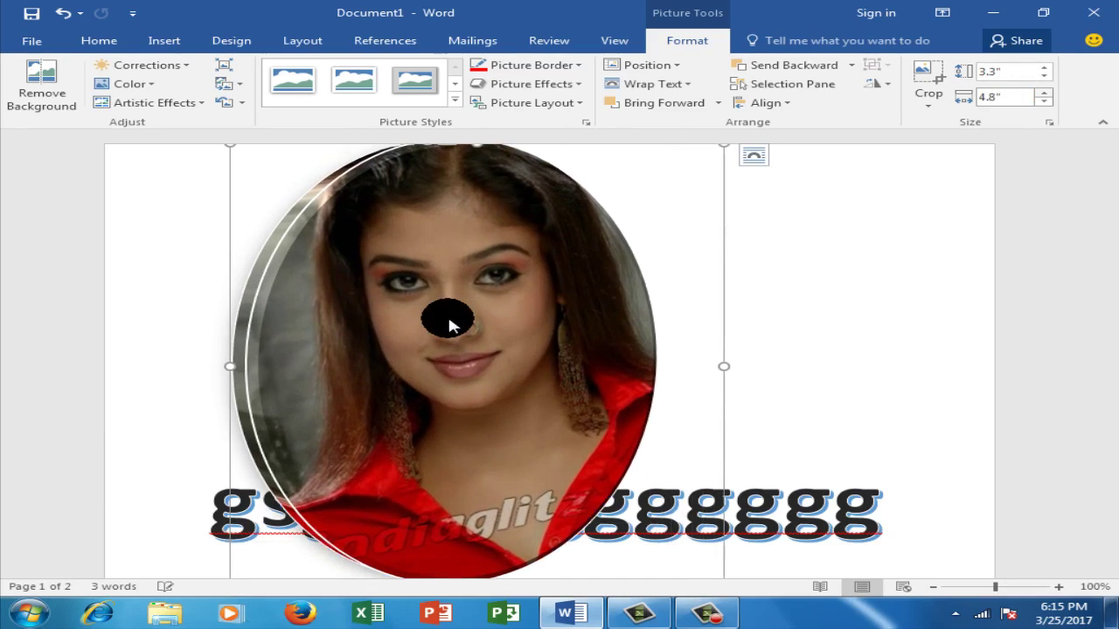
{"action": "mouse_move", "coordinate": [656, 302]}
{"action": "left_mouse_down"}
{"action": "mouse_move", "coordinate": [448, 325]}
{"action": "mouse_move", "coordinate": [431, 311]}
{"action": "left_mouse_up"}
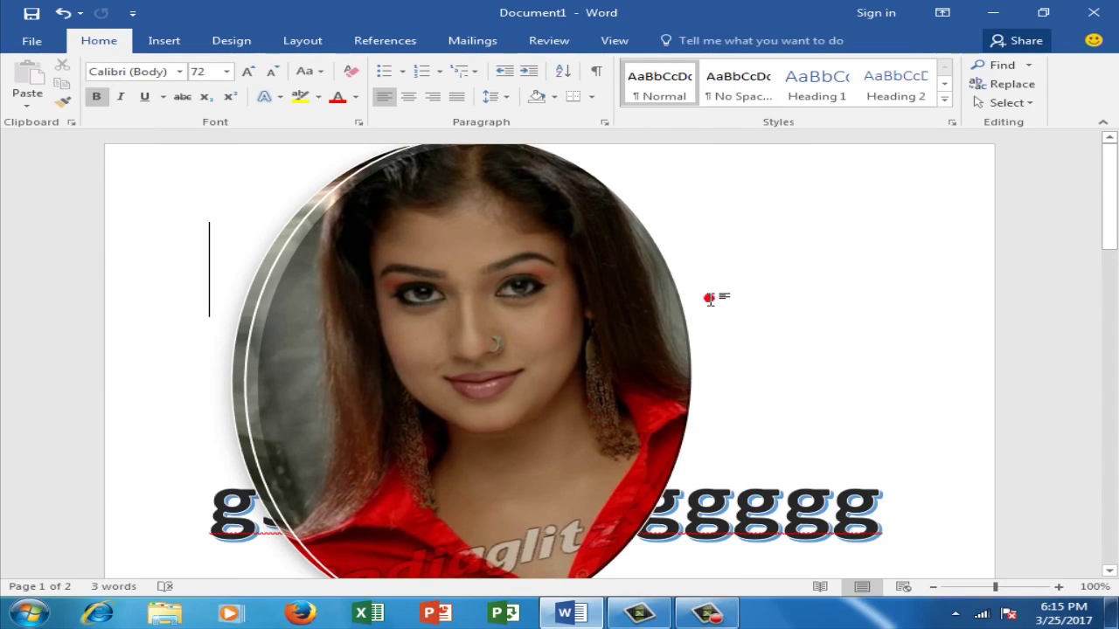
- Delete the oval picture and the large line of g and s text
{"action": "left_click", "coordinate": [710, 299]}
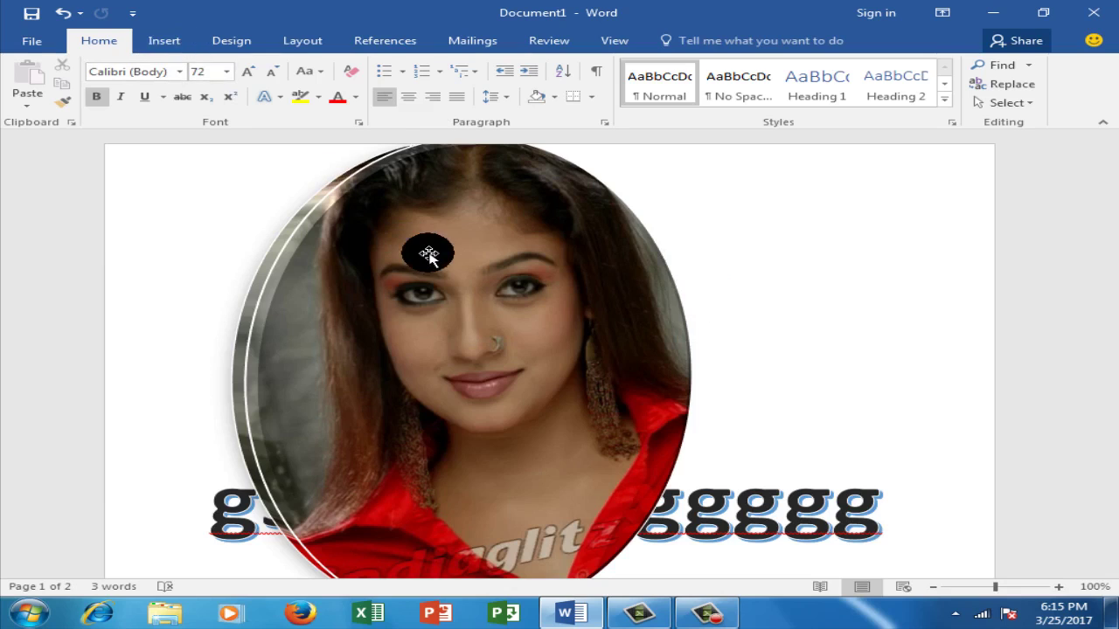
{"action": "left_click", "coordinate": [428, 255]}
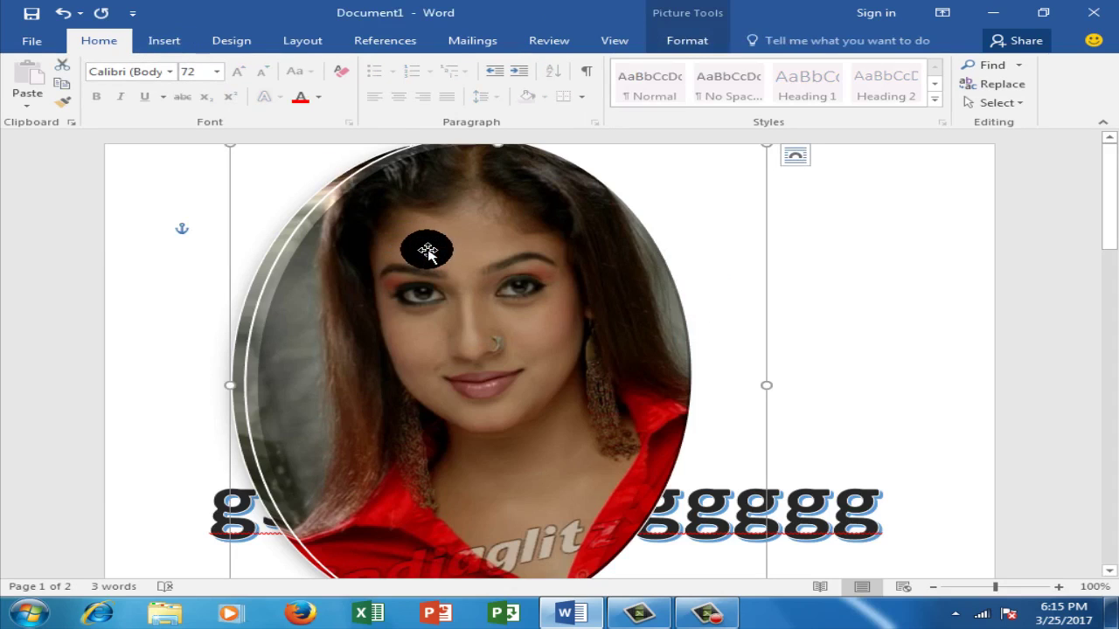
{"action": "key", "text": "Delete"}
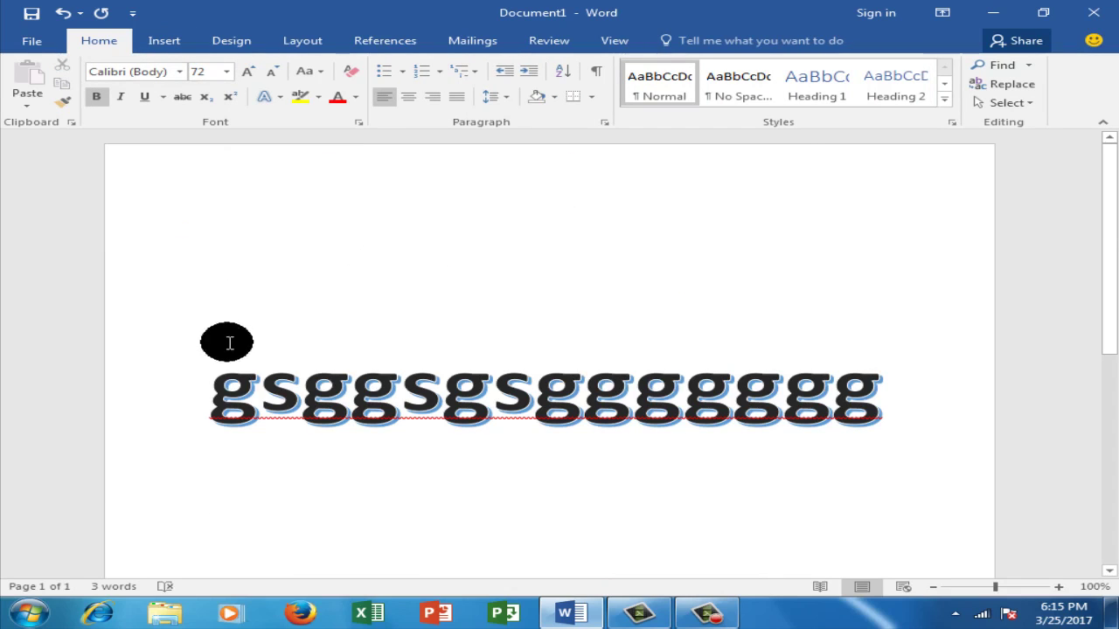
{"action": "left_click_drag", "start_coordinate": [884, 400], "coordinate": [157, 370]}
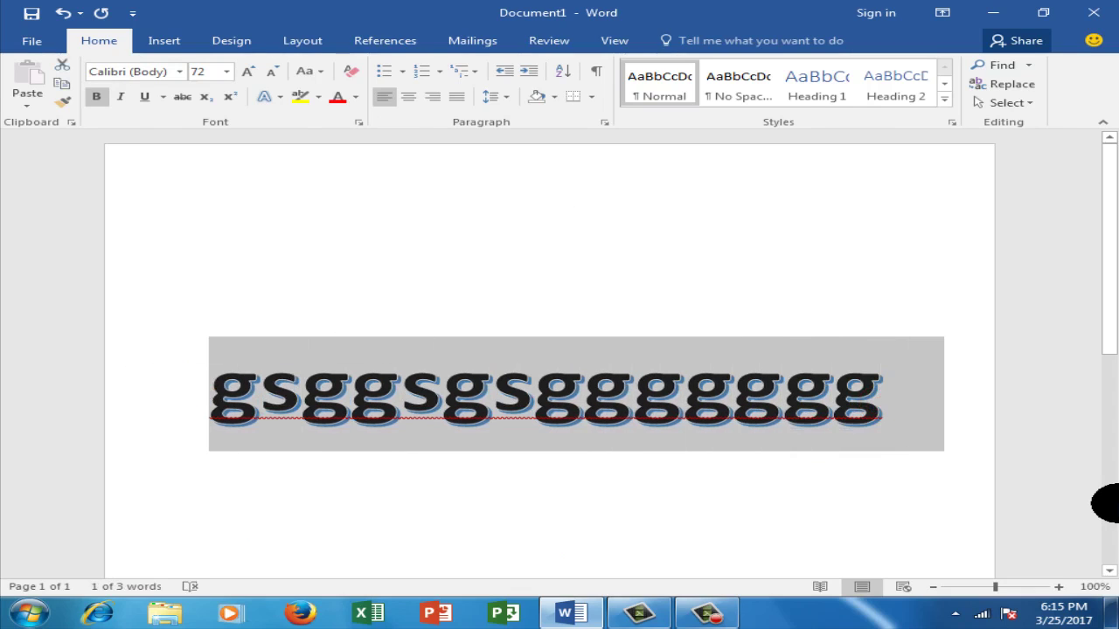
{"action": "key", "text": "Delete"}
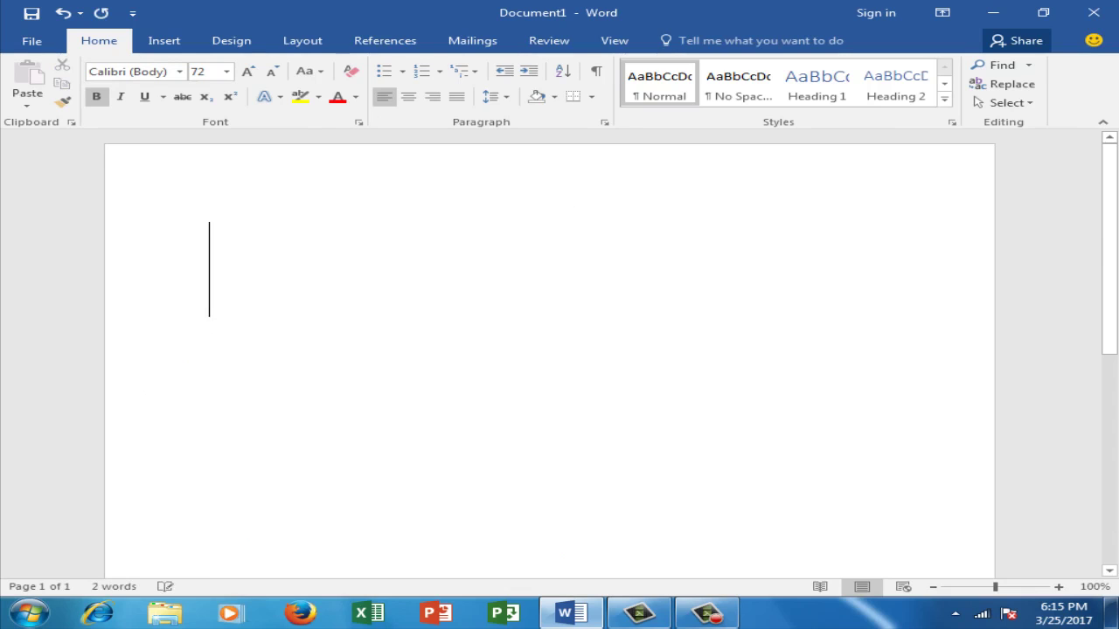
- Set the font size to 12 and delete the remaining large name text
{"action": "left_click", "coordinate": [226, 71]}
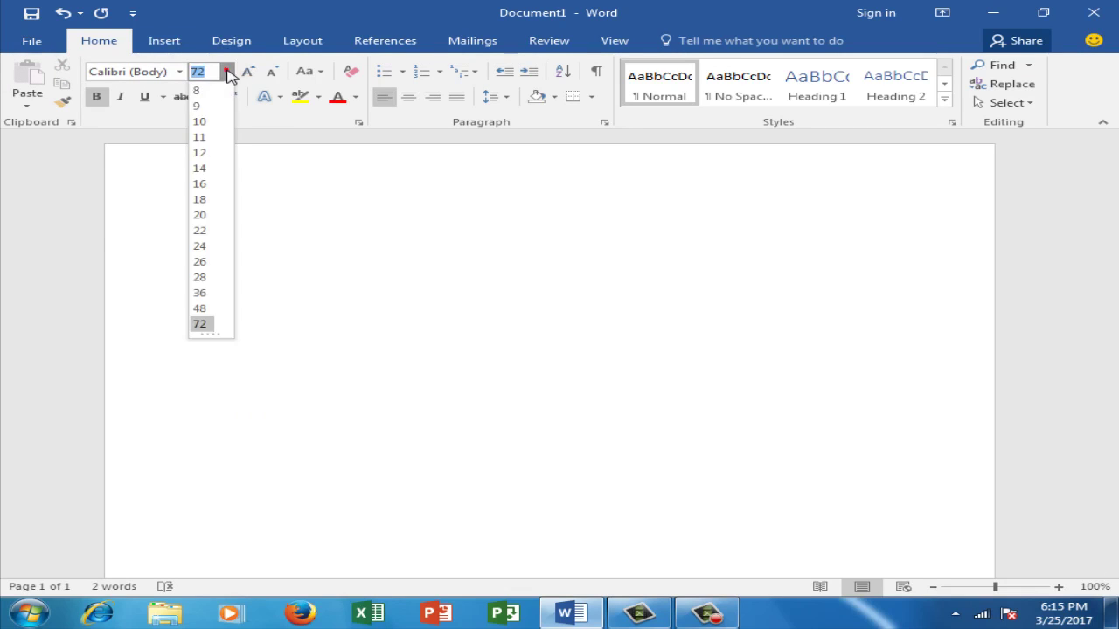
{"action": "left_click", "coordinate": [209, 153]}
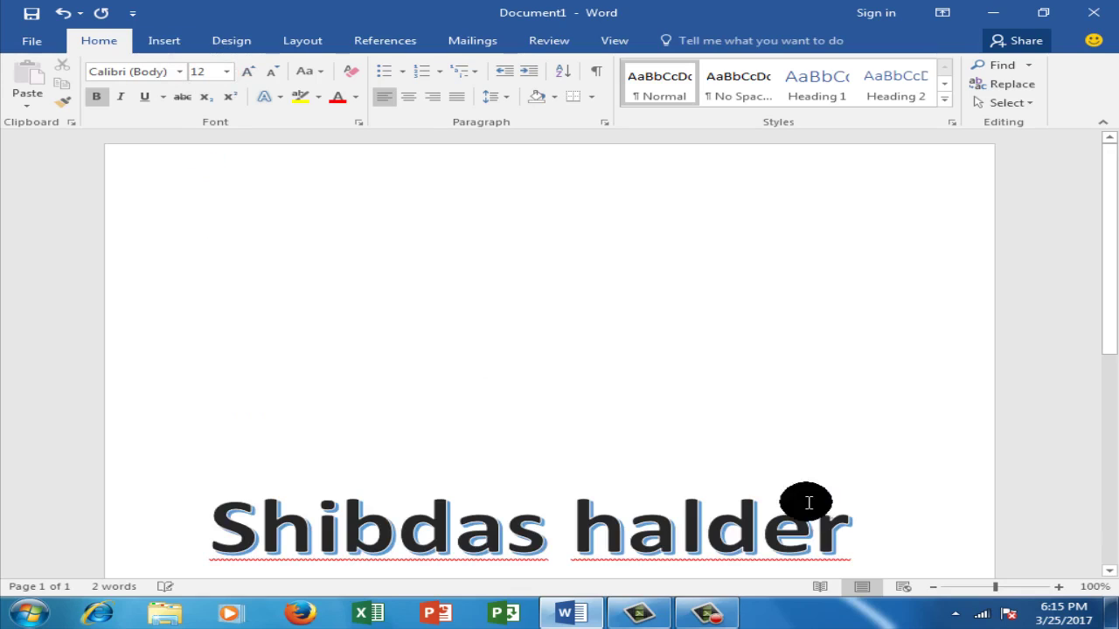
{"action": "left_click_drag", "start_coordinate": [853, 544], "coordinate": [139, 507]}
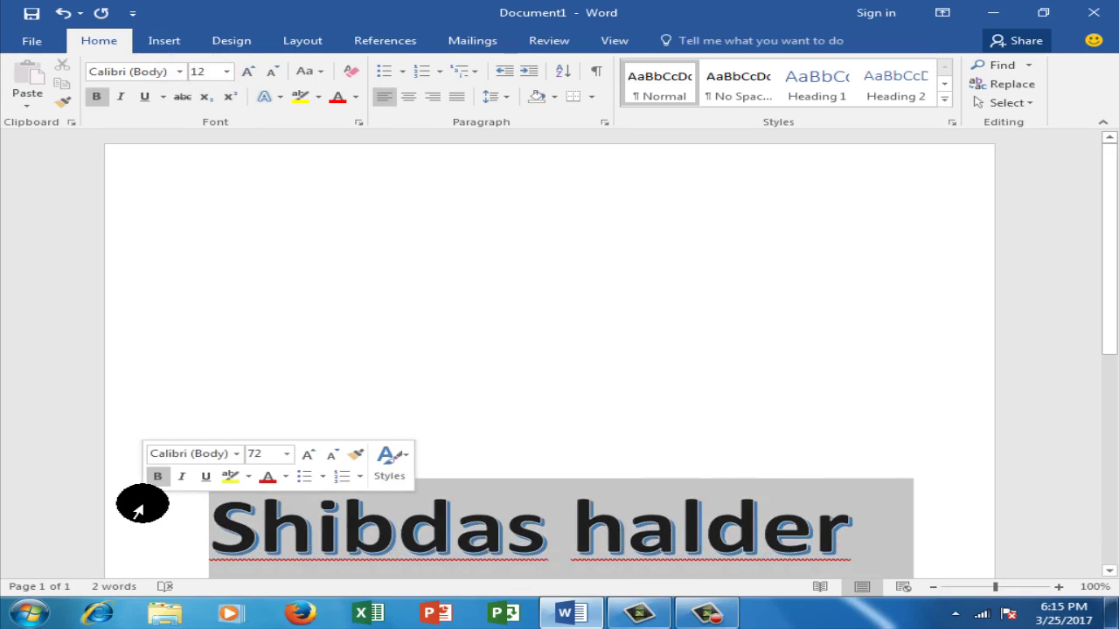
{"action": "key", "text": "Delete"}
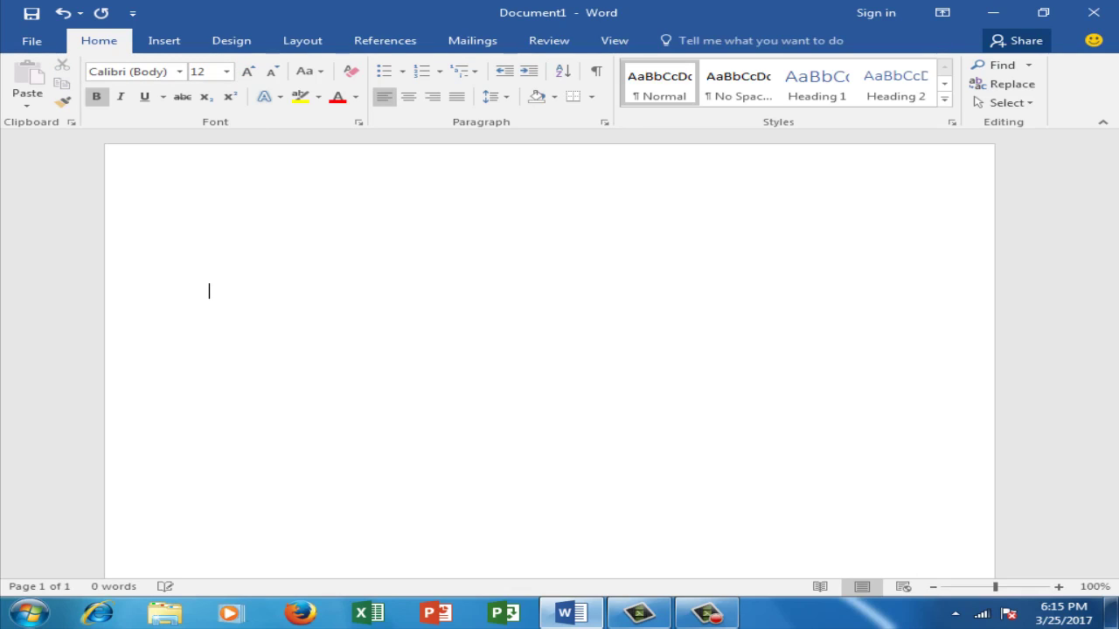
- Choose 10 pt as the font size on the empty page, then bring up the Insert ribbon
{"action": "left_click", "coordinate": [239, 208]}
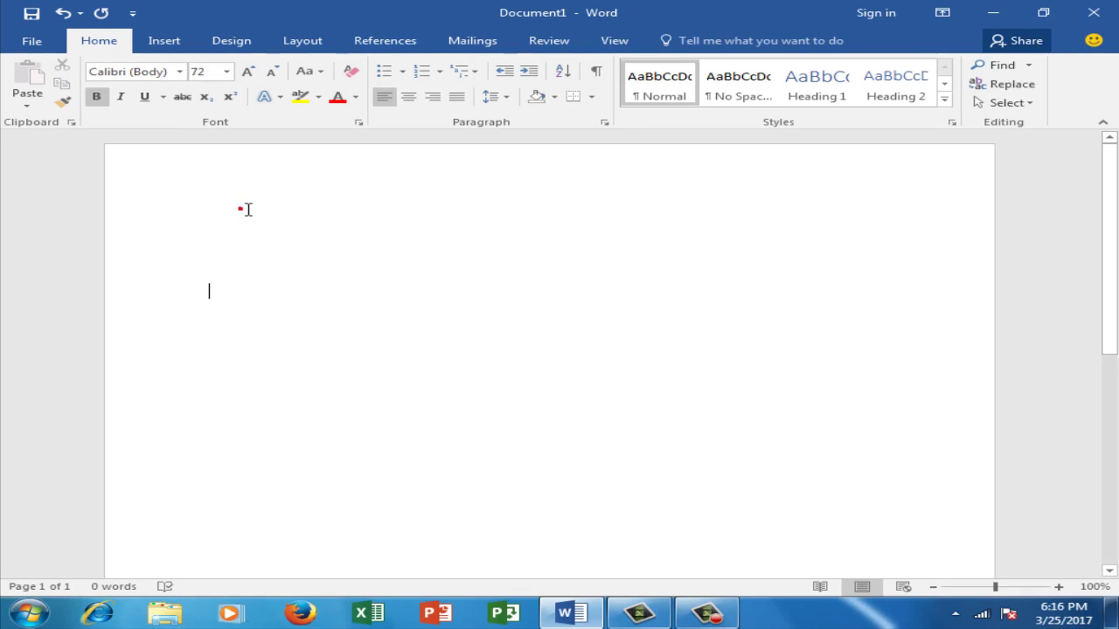
{"action": "left_click", "coordinate": [294, 262]}
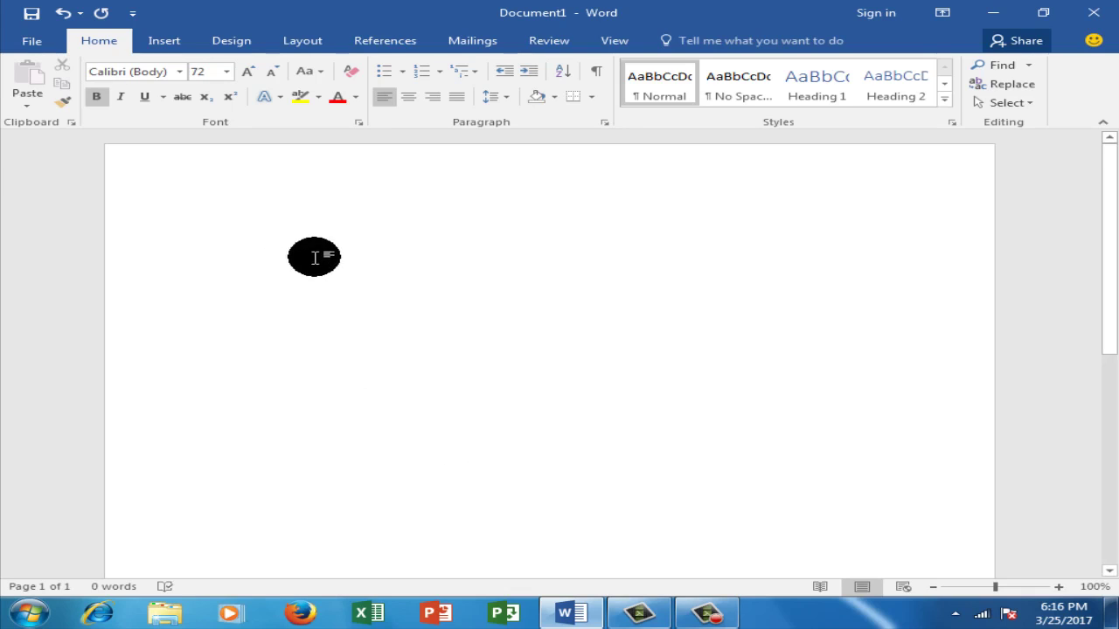
{"action": "left_click", "coordinate": [224, 71]}
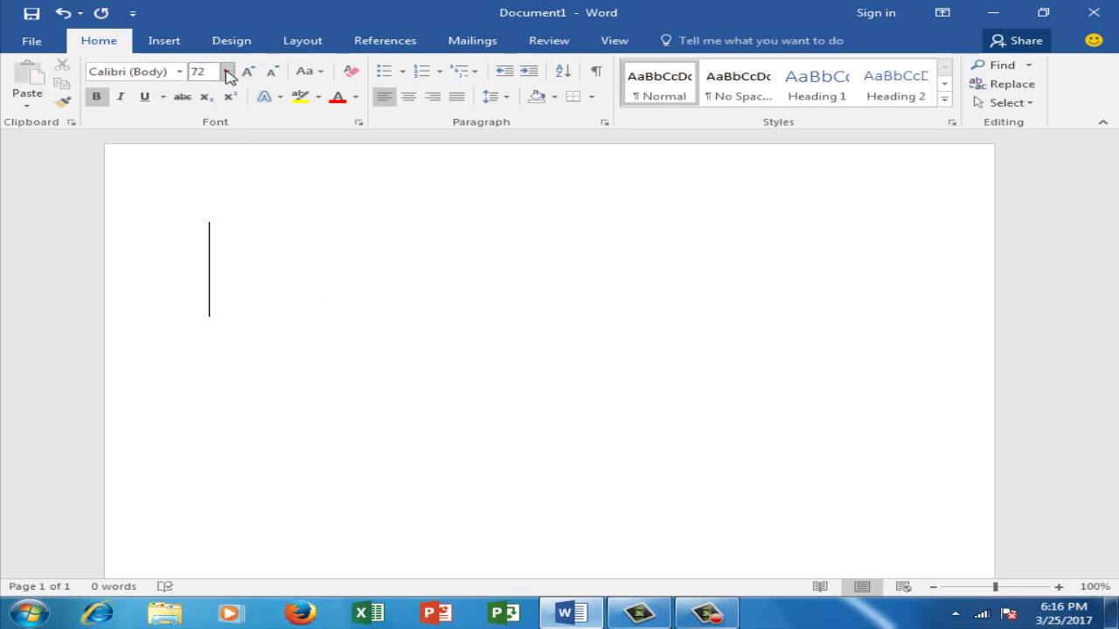
{"action": "left_click", "coordinate": [201, 131]}
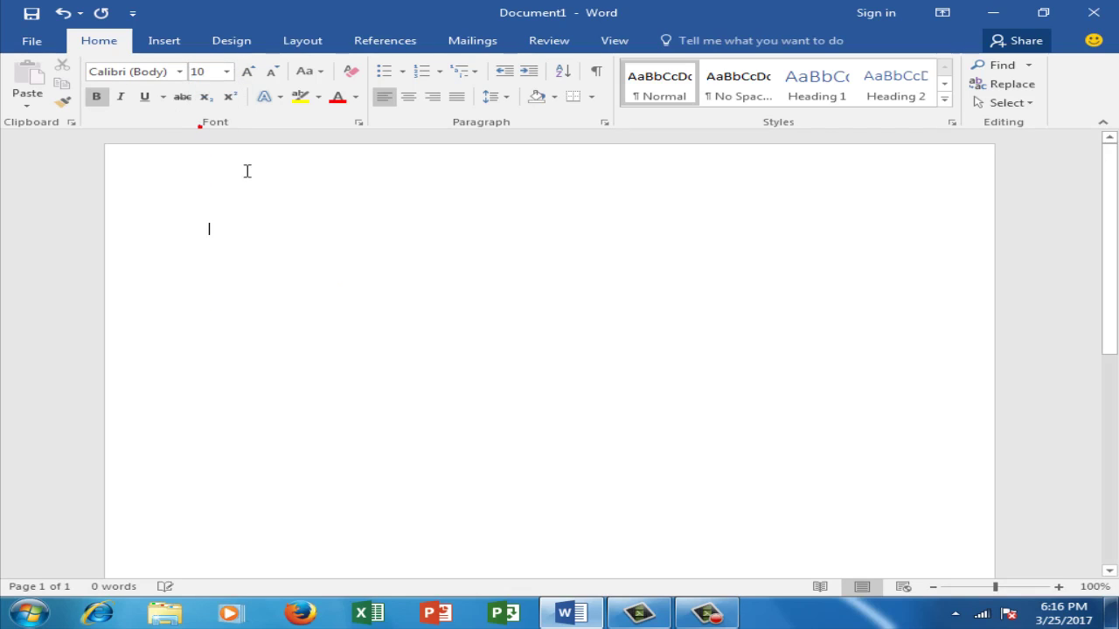
{"action": "left_click", "coordinate": [160, 48]}
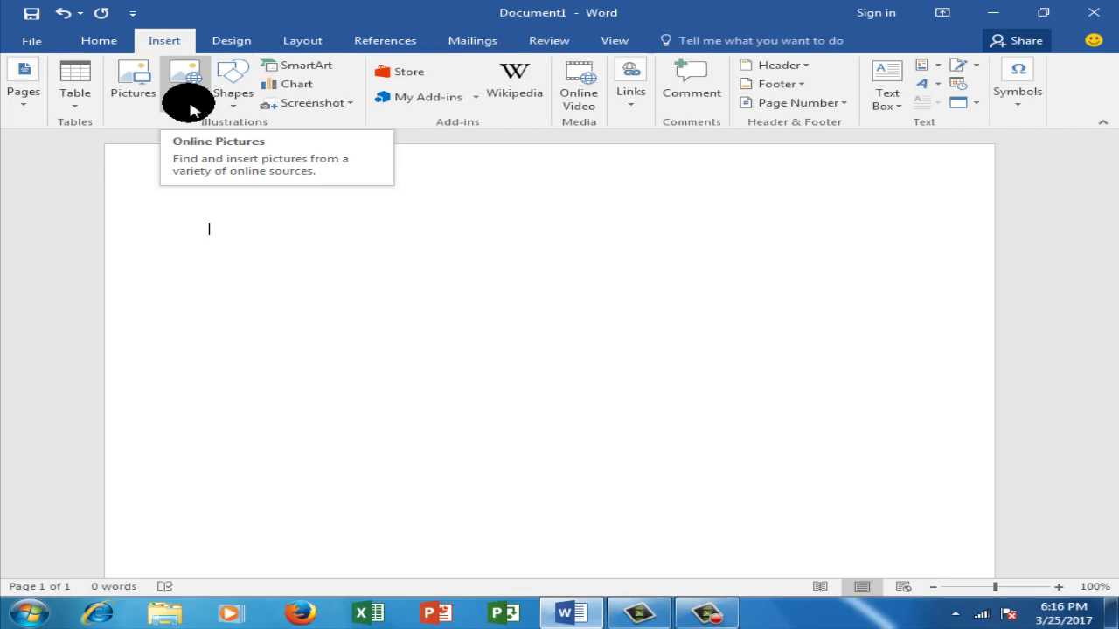
- Open the Insert Pictures dialog with its Bing Image Search field from the Insert tab
{"action": "left_click", "coordinate": [191, 108]}
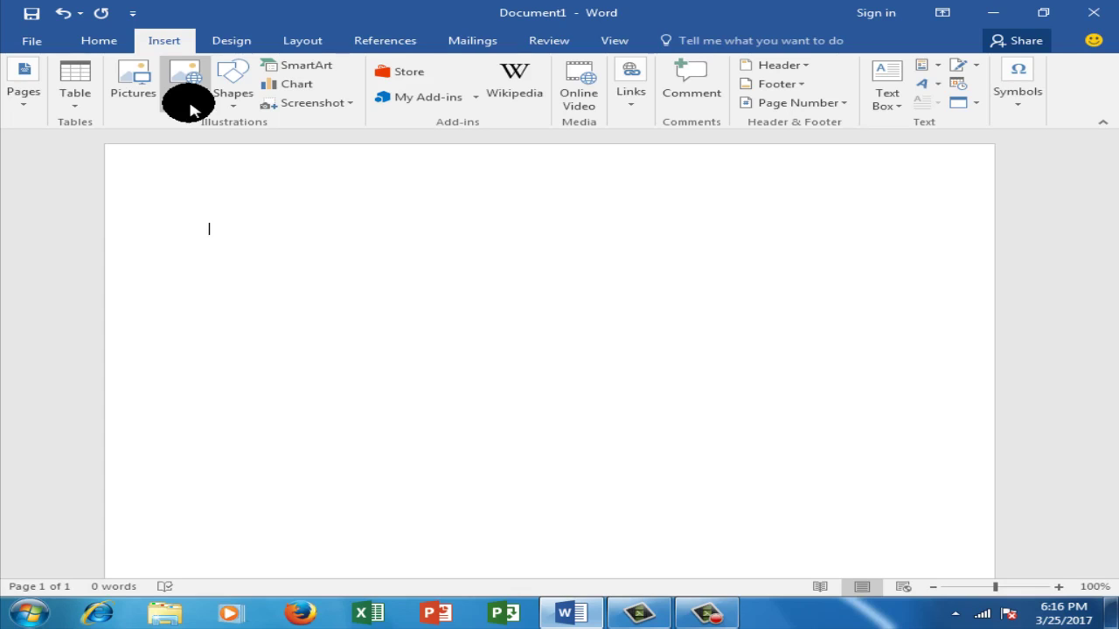
{"action": "left_click", "coordinate": [191, 106]}
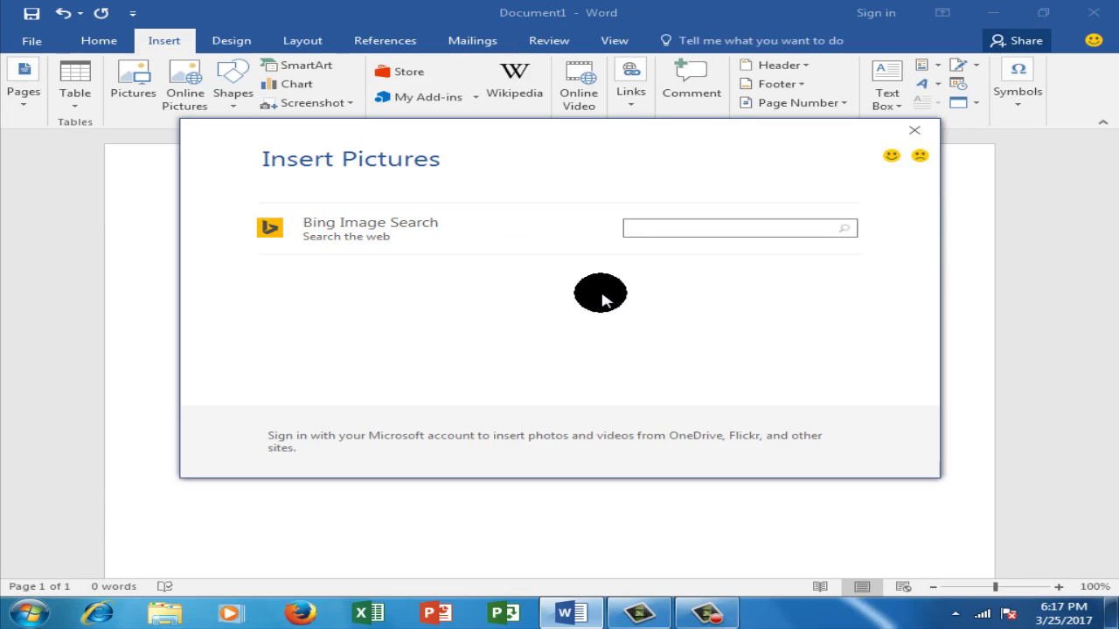
- Search Bing images for 'rose', look over the results, and close the dialog without inserting
{"action": "type", "text": "r"}
{"action": "type", "text": "os"}
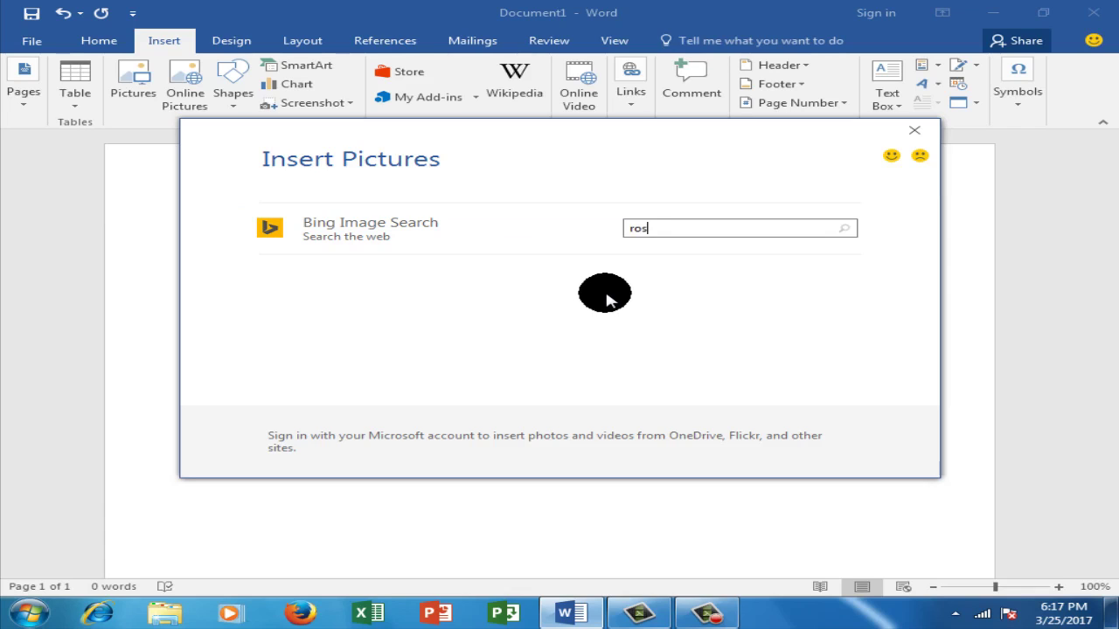
{"action": "type", "text": "e"}
{"action": "left_click", "coordinate": [843, 237]}
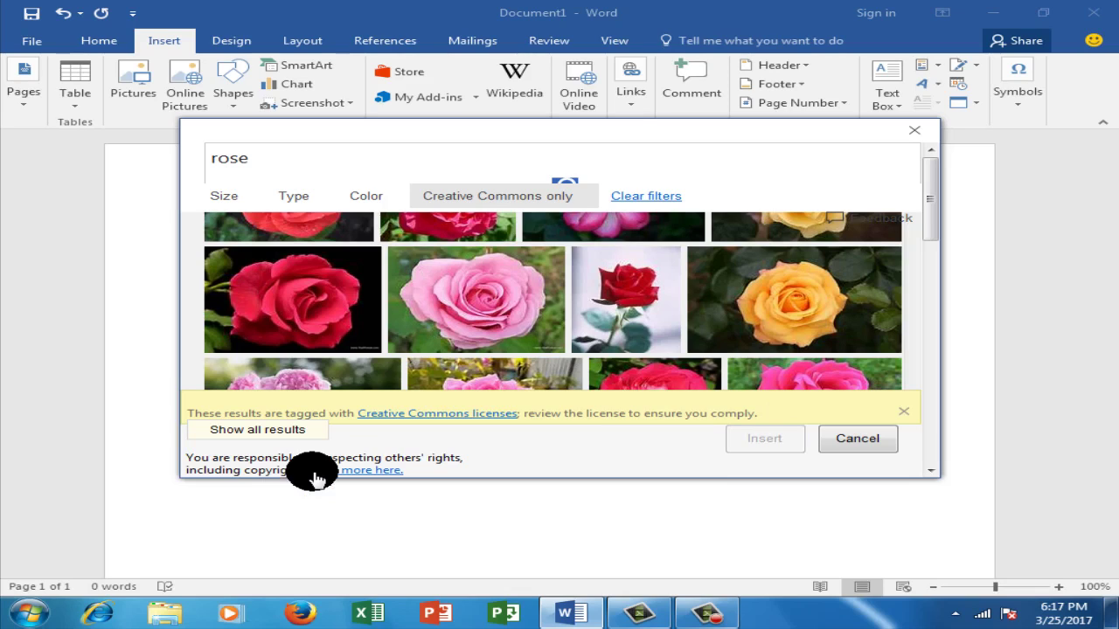
{"action": "left_click", "coordinate": [913, 130]}
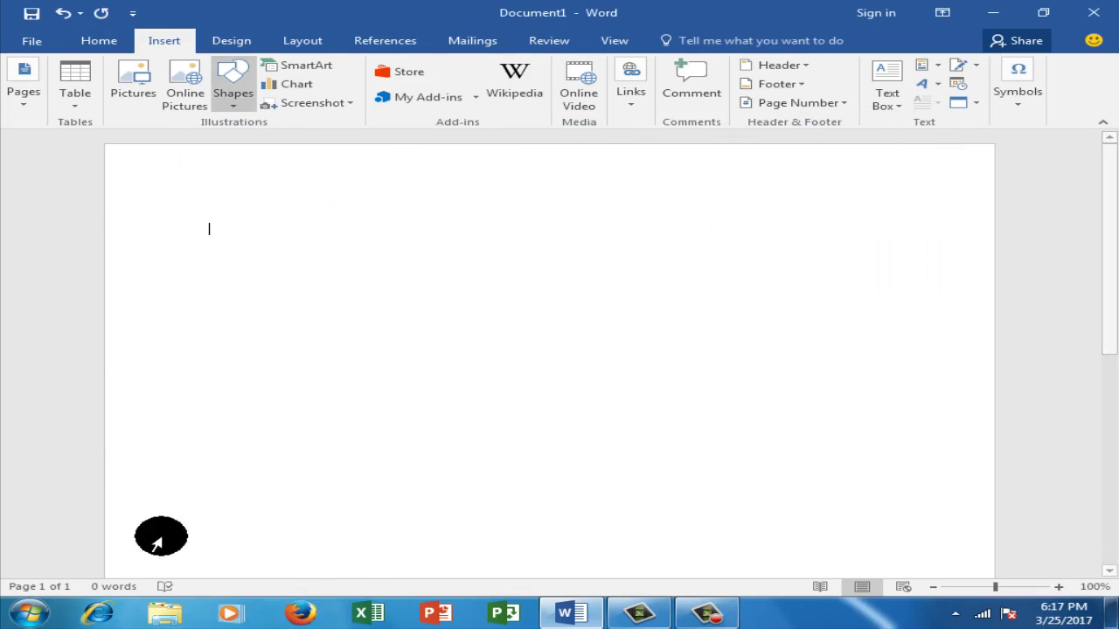
- Switch to Firefox using its taskbar icon
{"action": "left_click", "coordinate": [295, 614]}
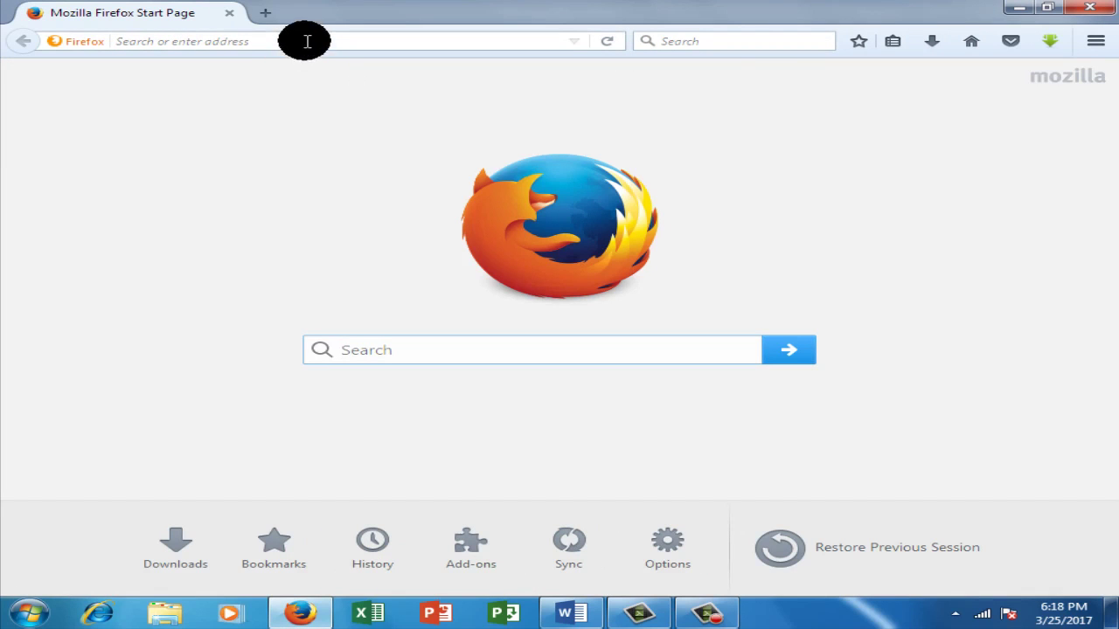
- Search Google for 'rose' from the Firefox address bar
{"action": "left_click", "coordinate": [305, 41]}
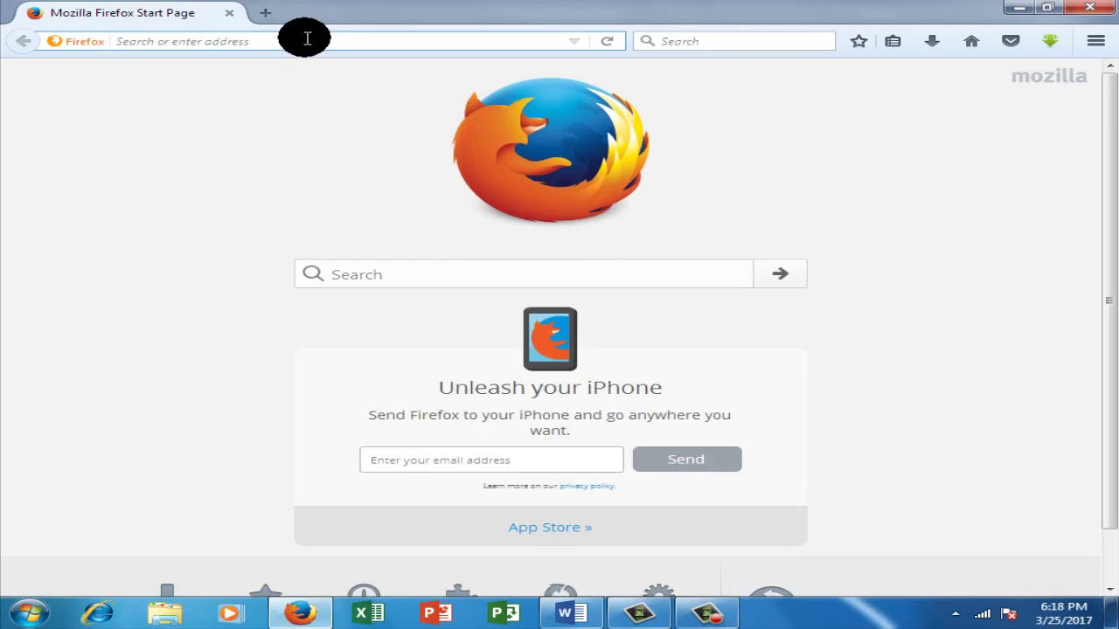
{"action": "left_click", "coordinate": [307, 38]}
{"action": "type", "text": "r"}
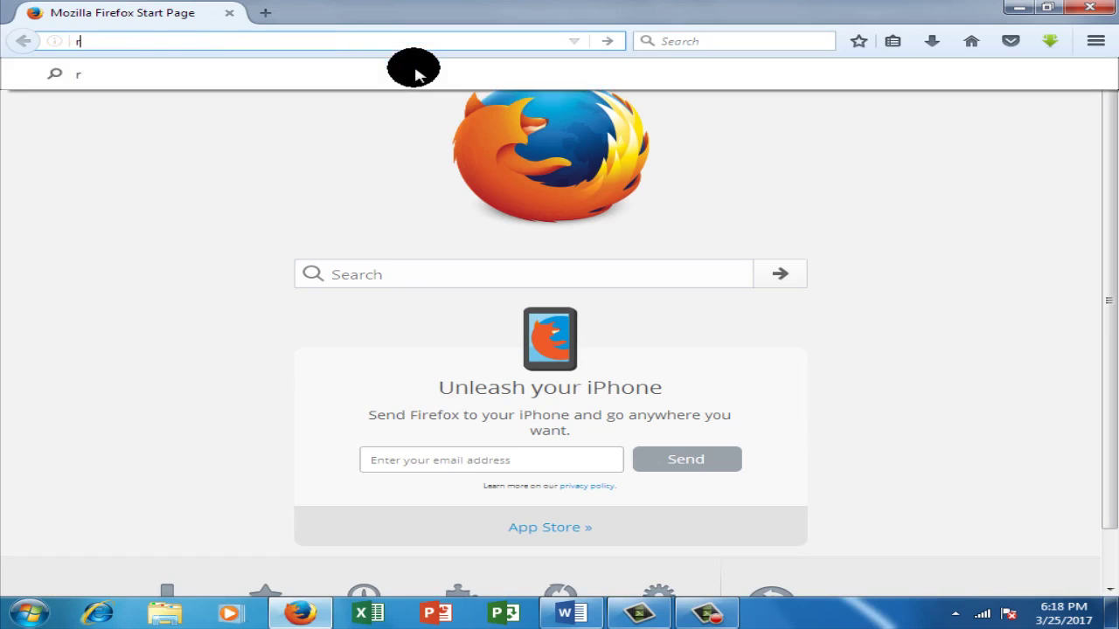
{"action": "type", "text": "ose"}
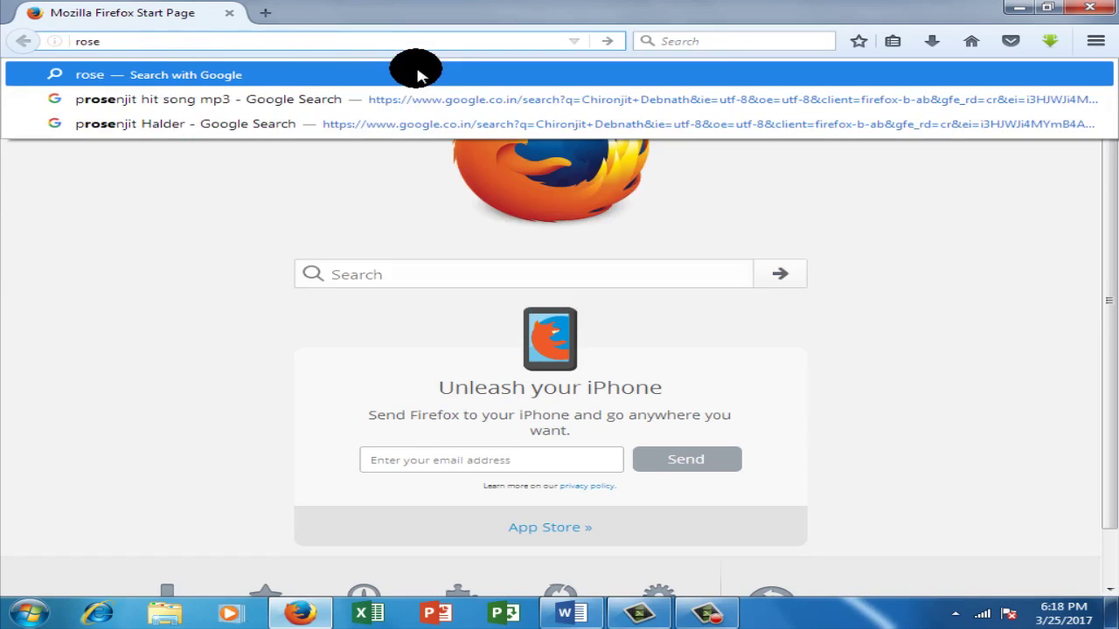
{"action": "left_click", "coordinate": [420, 70]}
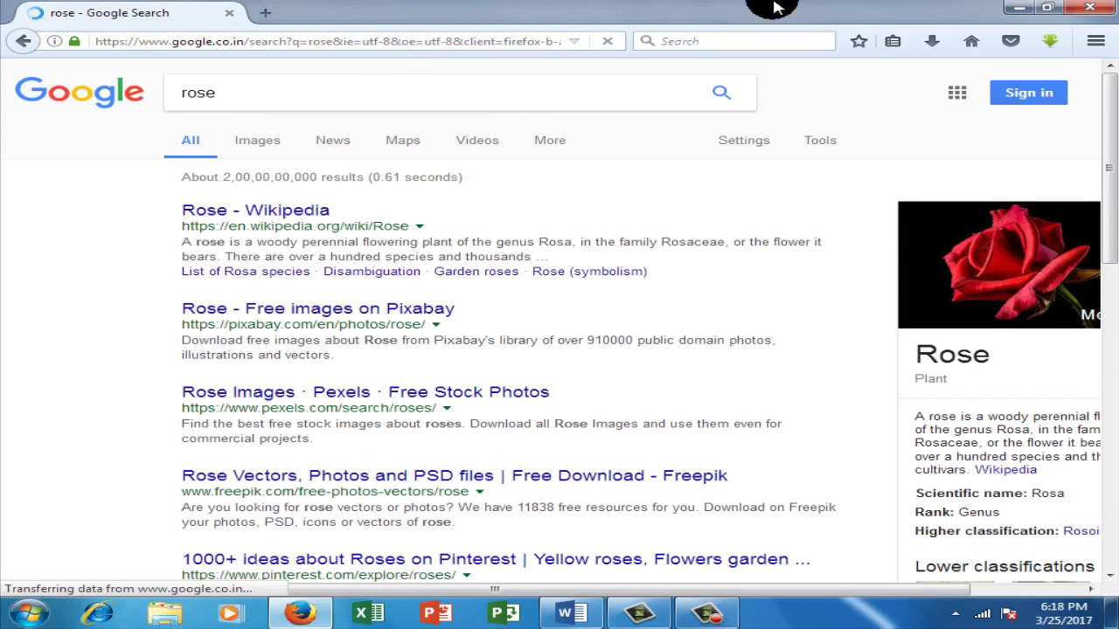
- Switch to Google Images for 'rose' and view the red-and-white rose full size in a new tab
{"action": "left_click", "coordinate": [258, 144]}
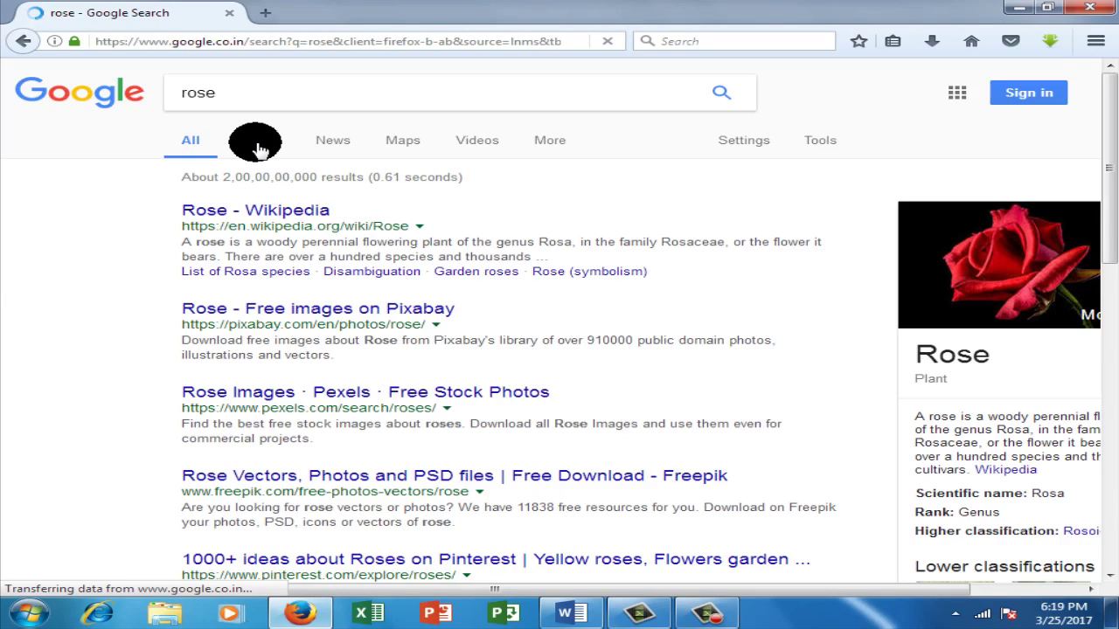
{"action": "left_click", "coordinate": [258, 147]}
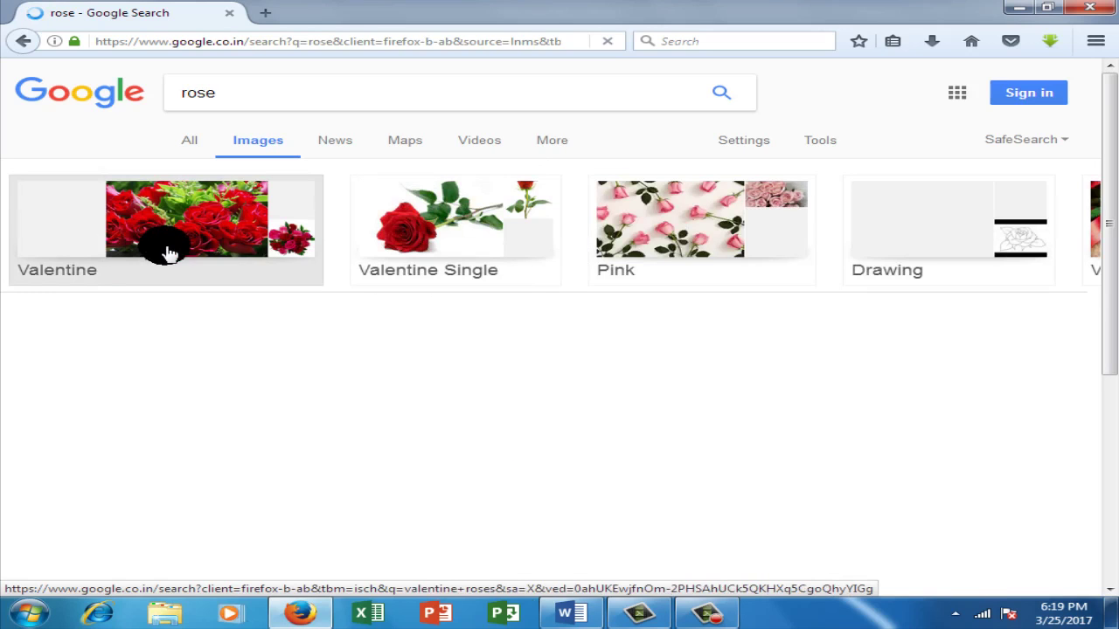
{"action": "scroll", "coordinate": [170, 252], "scroll_direction": "down", "scroll_amount": 3}
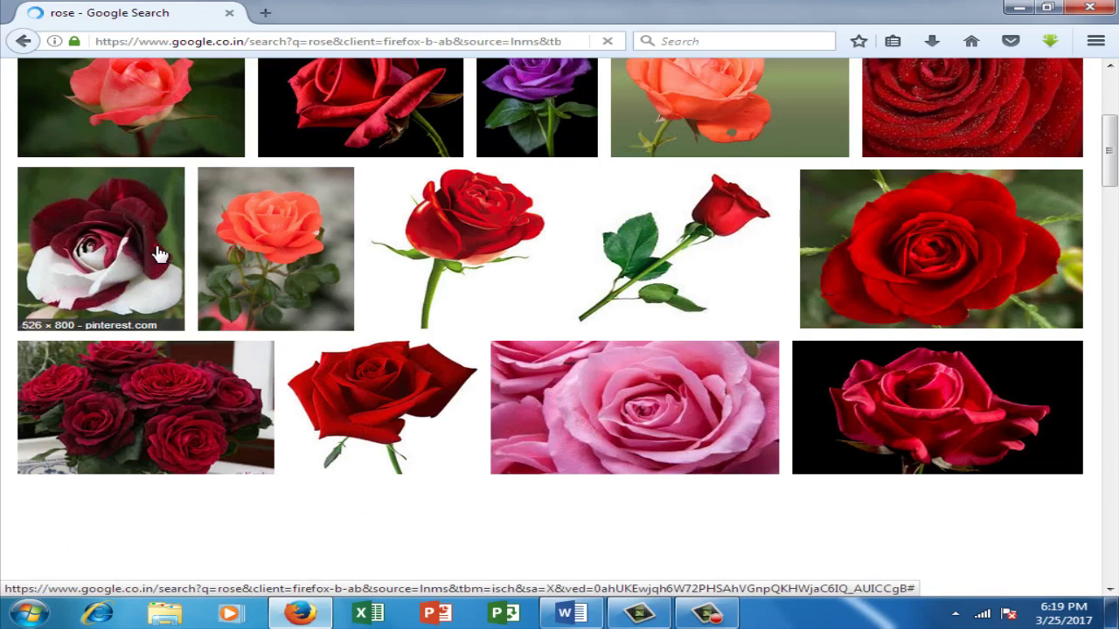
{"action": "left_click", "coordinate": [160, 254]}
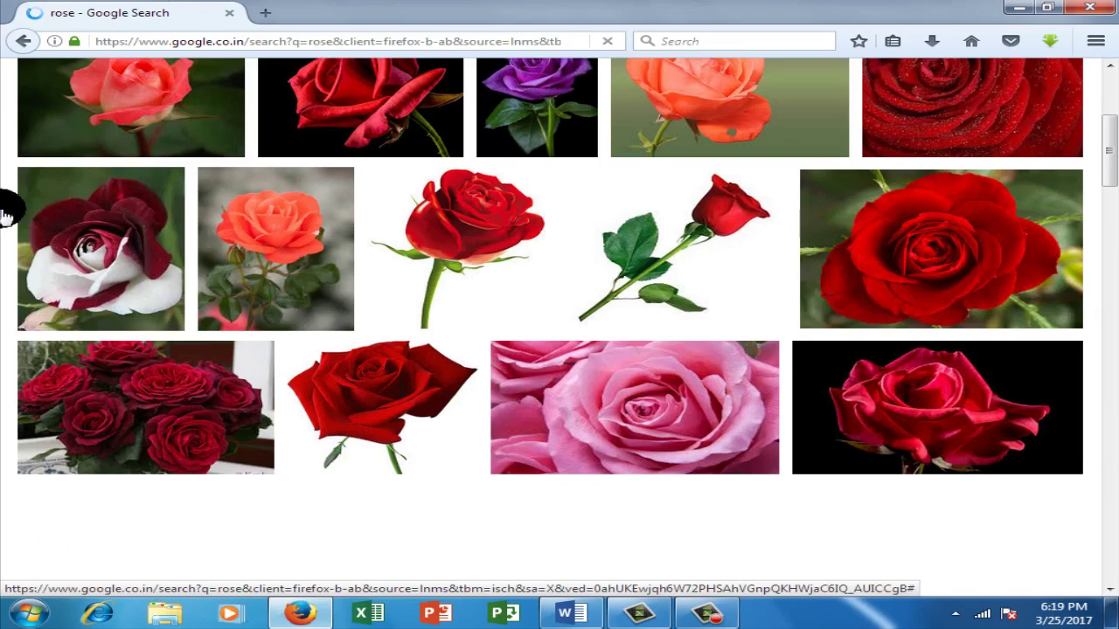
{"action": "left_click", "coordinate": [39, 259]}
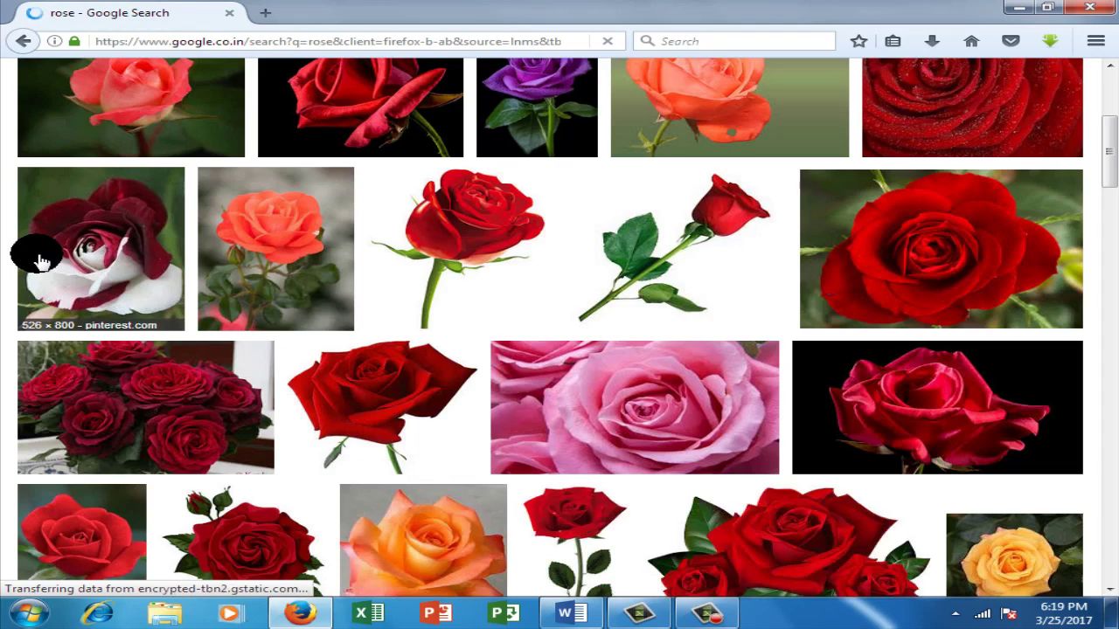
{"action": "left_click", "coordinate": [38, 258]}
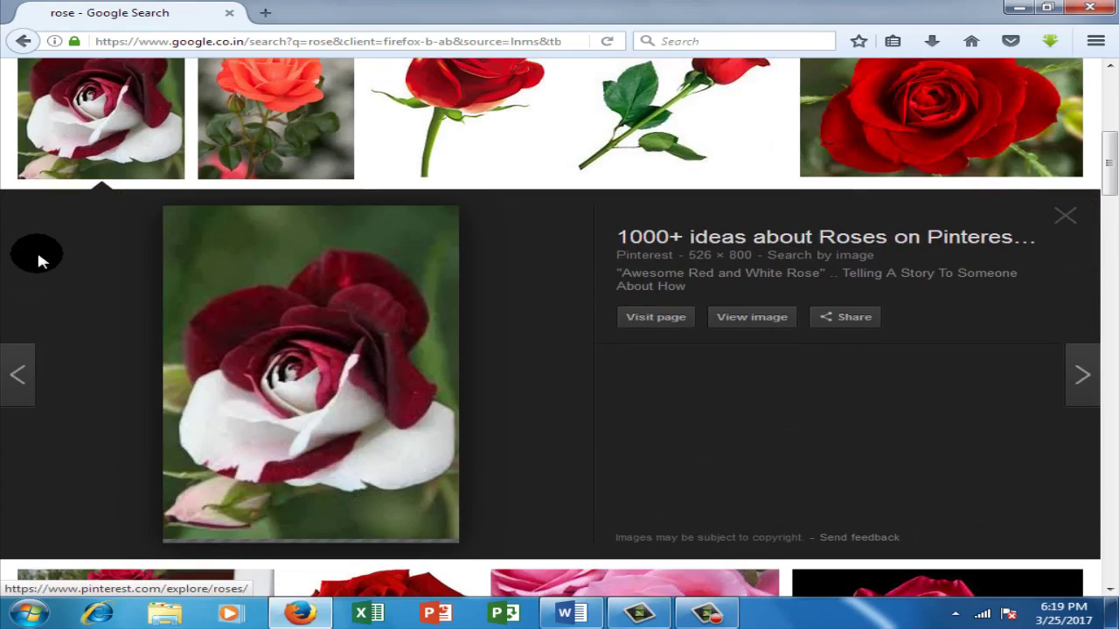
{"action": "left_click", "coordinate": [742, 320]}
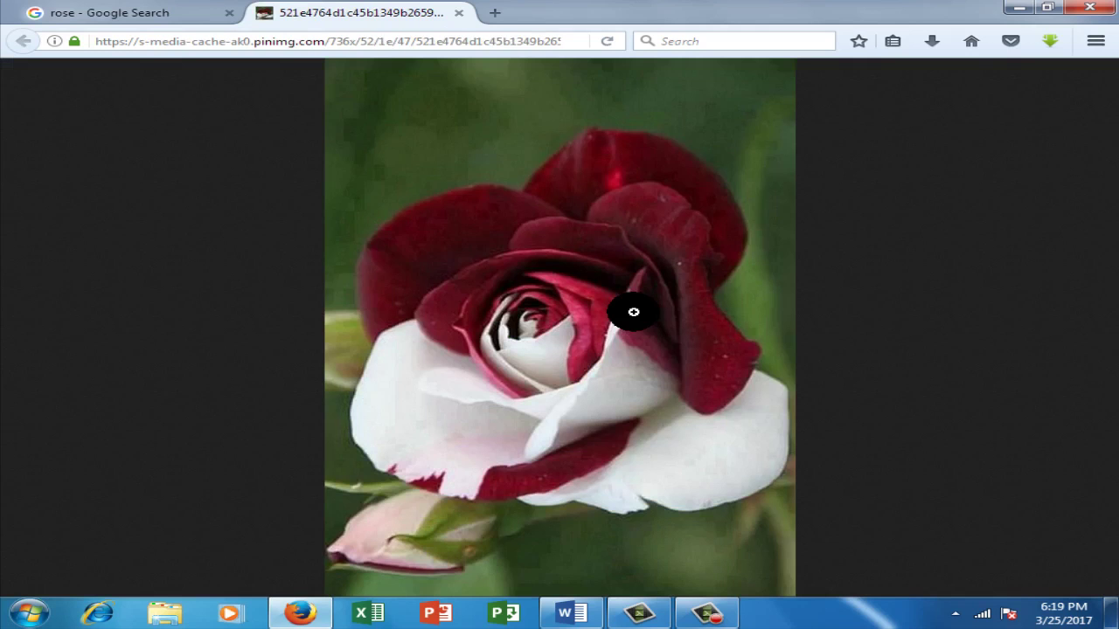
- Save the rose image to the Desktop with Save Image As, then close the tab and Firefox
{"action": "right_click", "coordinate": [446, 240]}
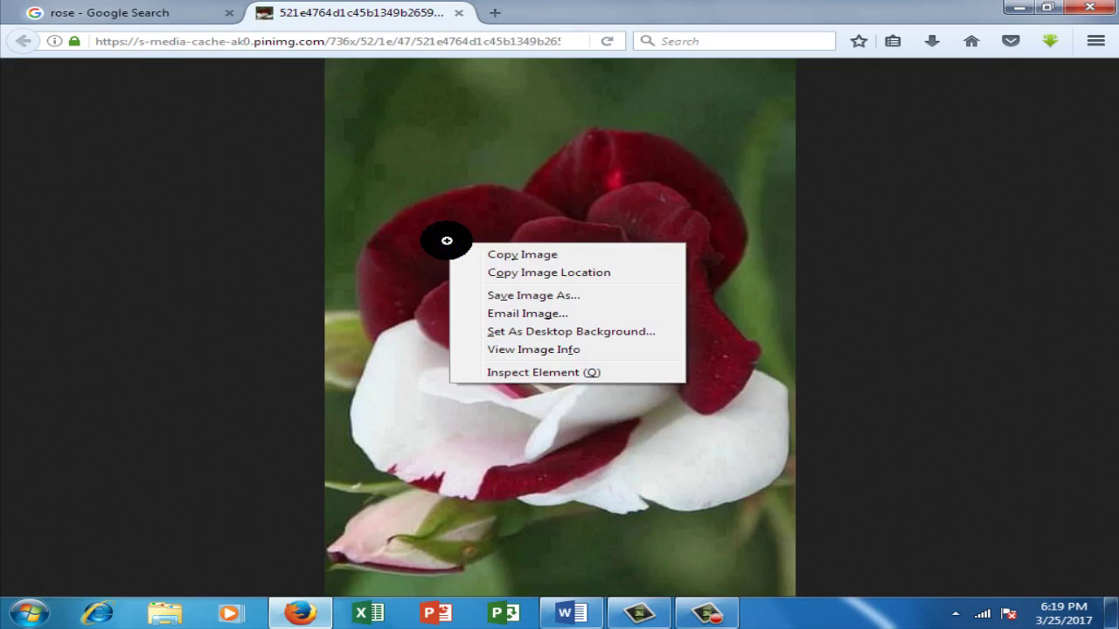
{"action": "left_click", "coordinate": [532, 296]}
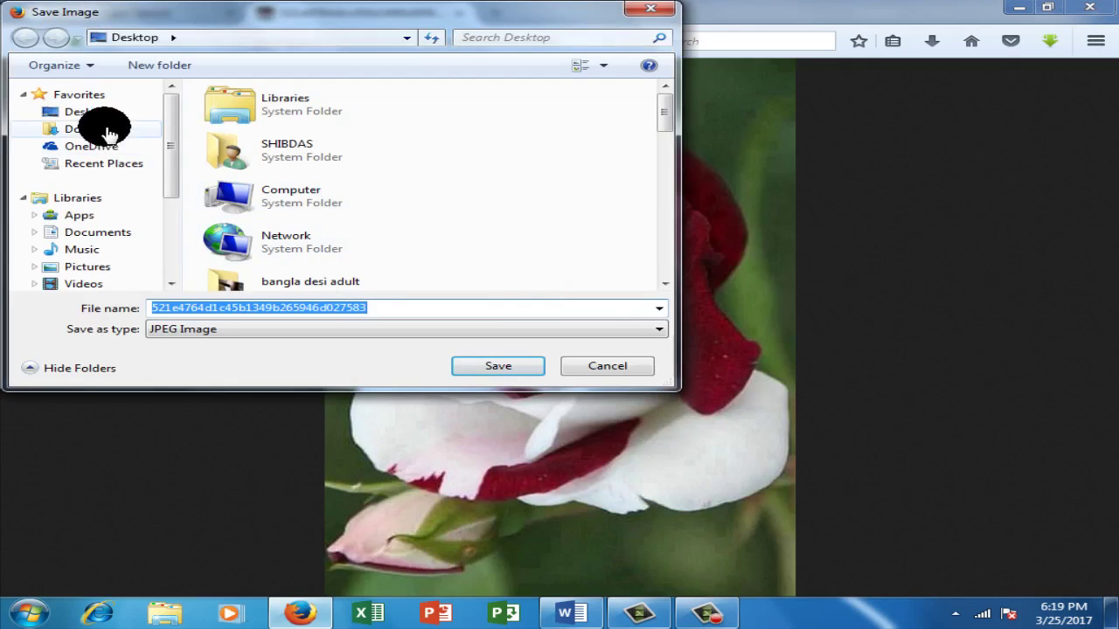
{"action": "left_click", "coordinate": [97, 114]}
{"action": "left_click", "coordinate": [498, 365]}
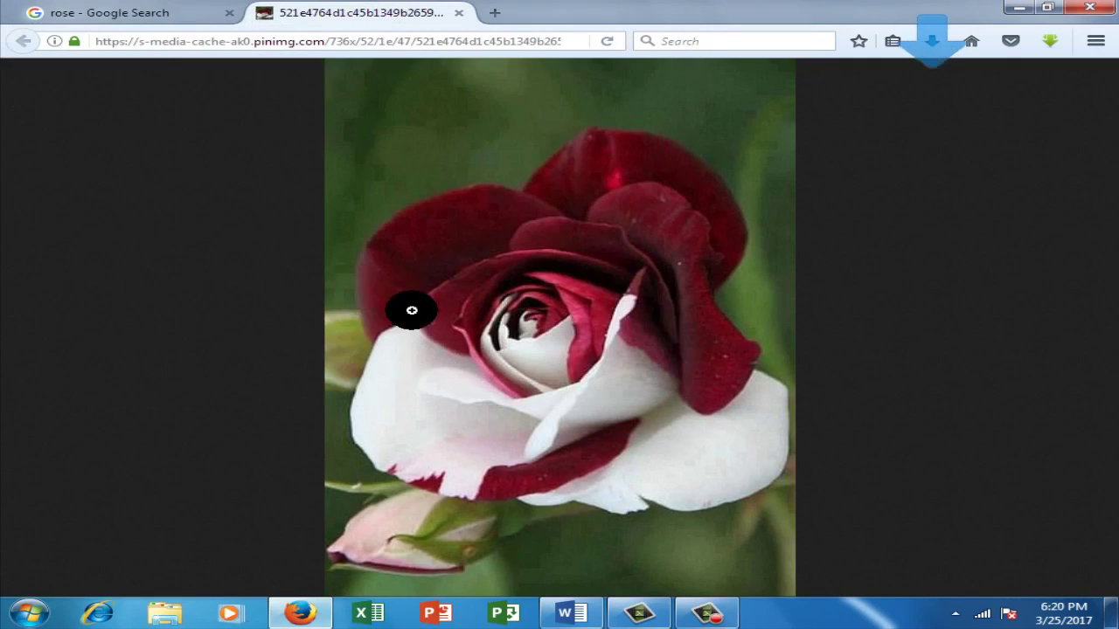
{"action": "left_click", "coordinate": [458, 13]}
{"action": "left_click", "coordinate": [1090, 9]}
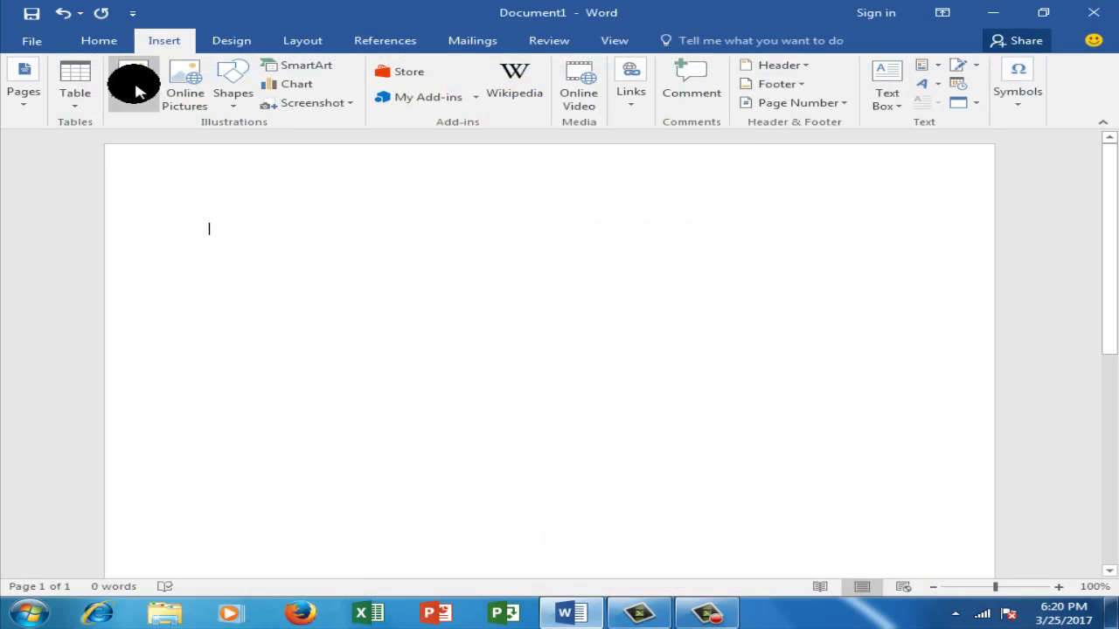
- Insert the downloaded 521e4764… rose JPEG from the Desktop via Insert > Pictures and select it
{"action": "left_click", "coordinate": [134, 86]}
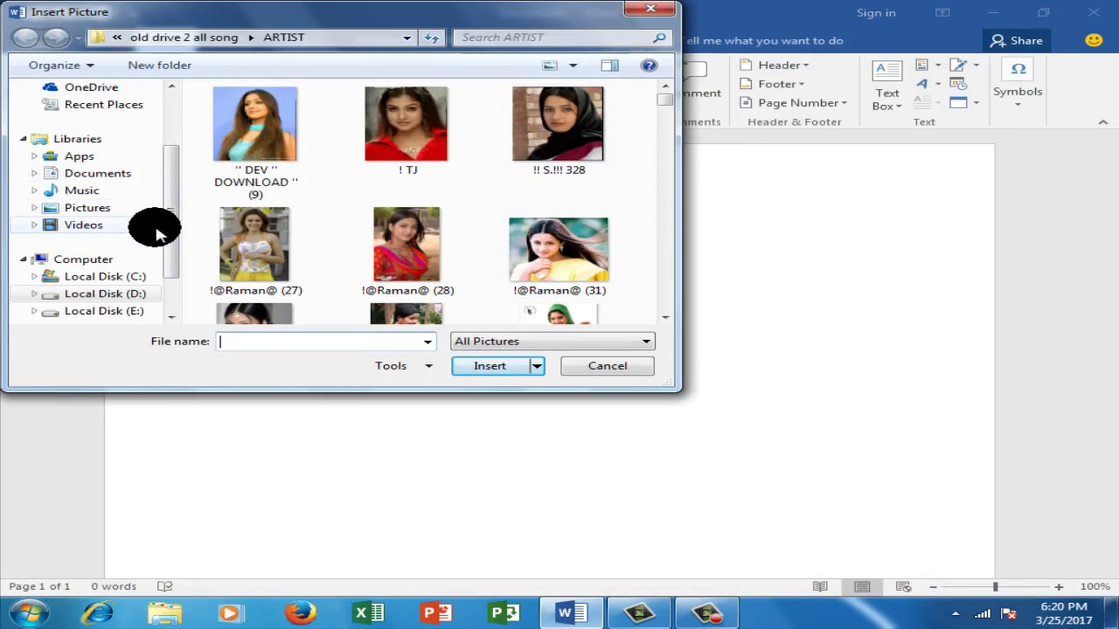
{"action": "left_click_drag", "start_coordinate": [173, 199], "coordinate": [170, 135]}
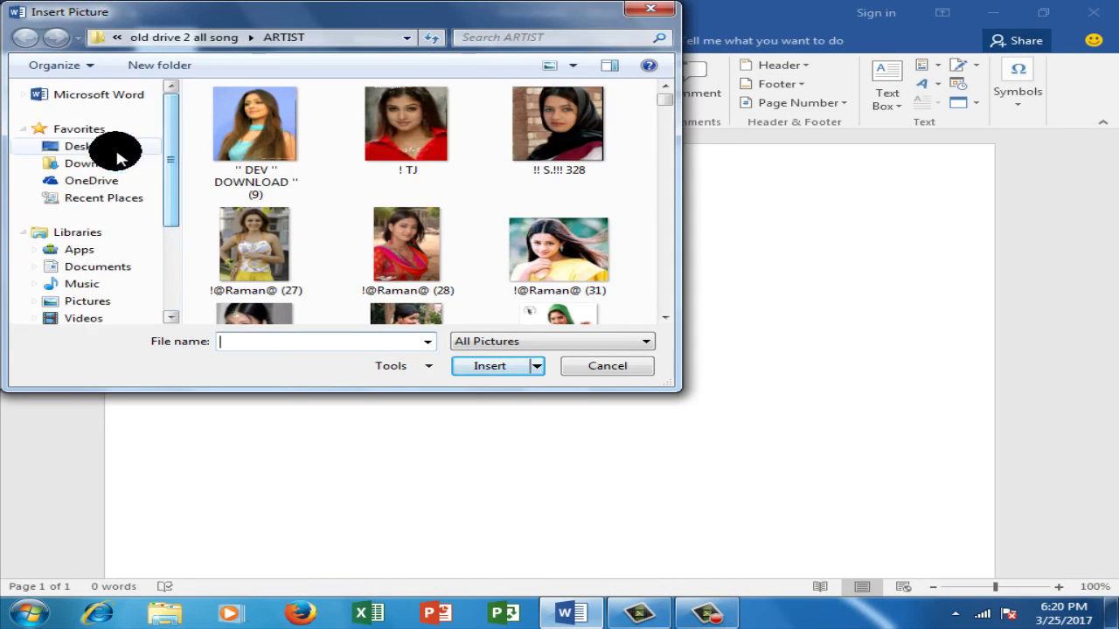
{"action": "left_click", "coordinate": [87, 147]}
{"action": "left_click_drag", "start_coordinate": [663, 116], "coordinate": [677, 264]}
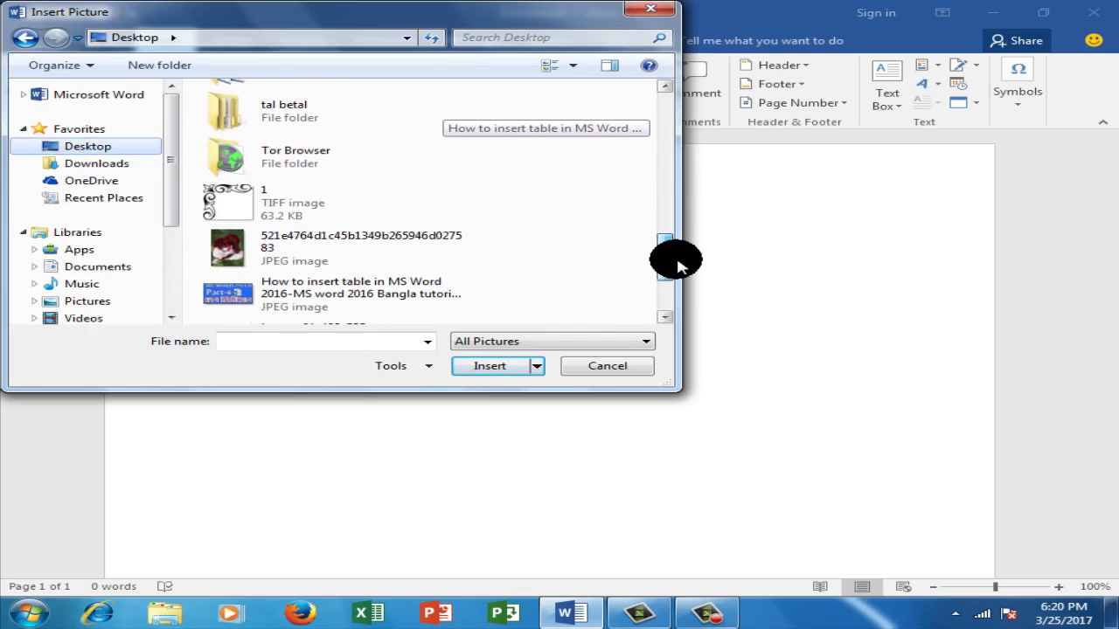
{"action": "left_click", "coordinate": [387, 241]}
{"action": "left_click", "coordinate": [490, 366]}
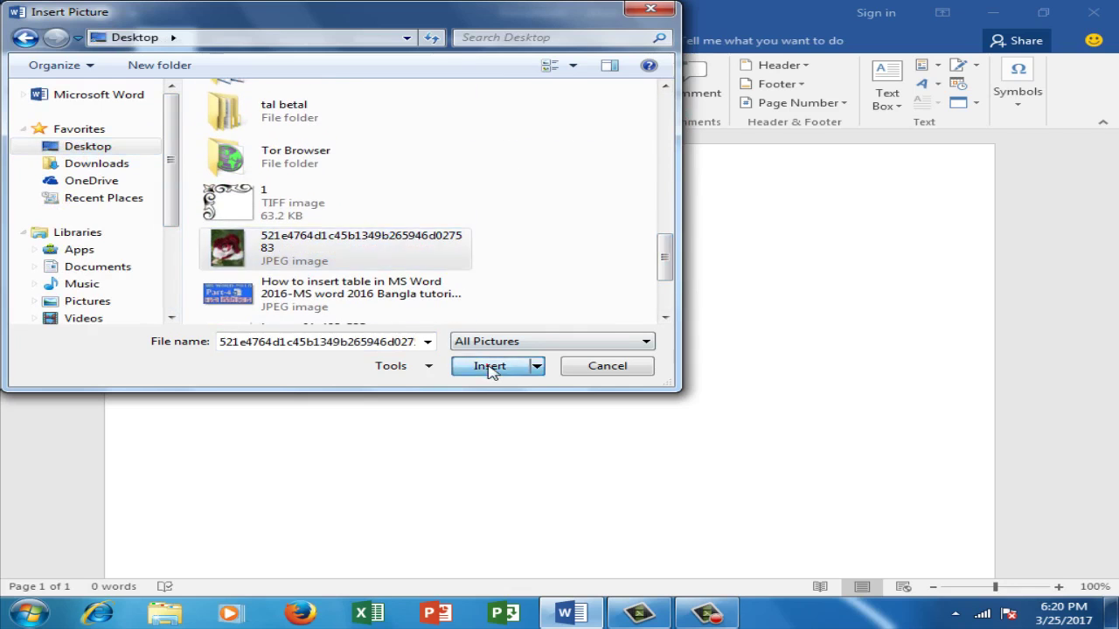
{"action": "left_click", "coordinate": [542, 328]}
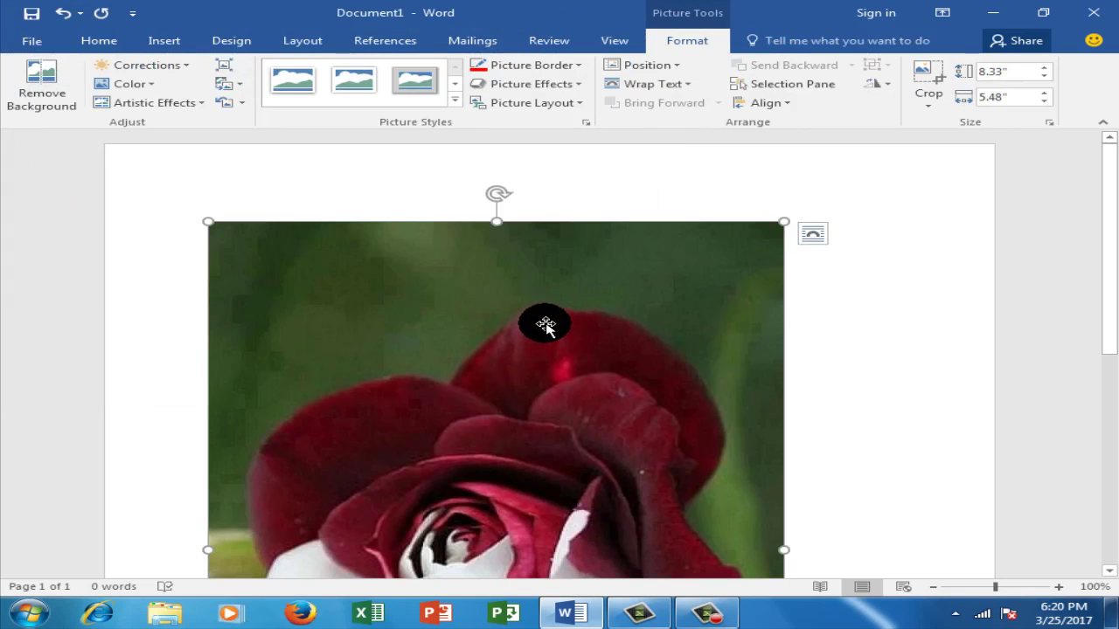
- Shrink the rose picture to 7.05" by 4.64" by dragging a corner handle
{"action": "scroll", "coordinate": [538, 326], "scroll_direction": "down", "scroll_amount": 2}
{"action": "scroll", "coordinate": [533, 320], "scroll_direction": "down", "scroll_amount": 3}
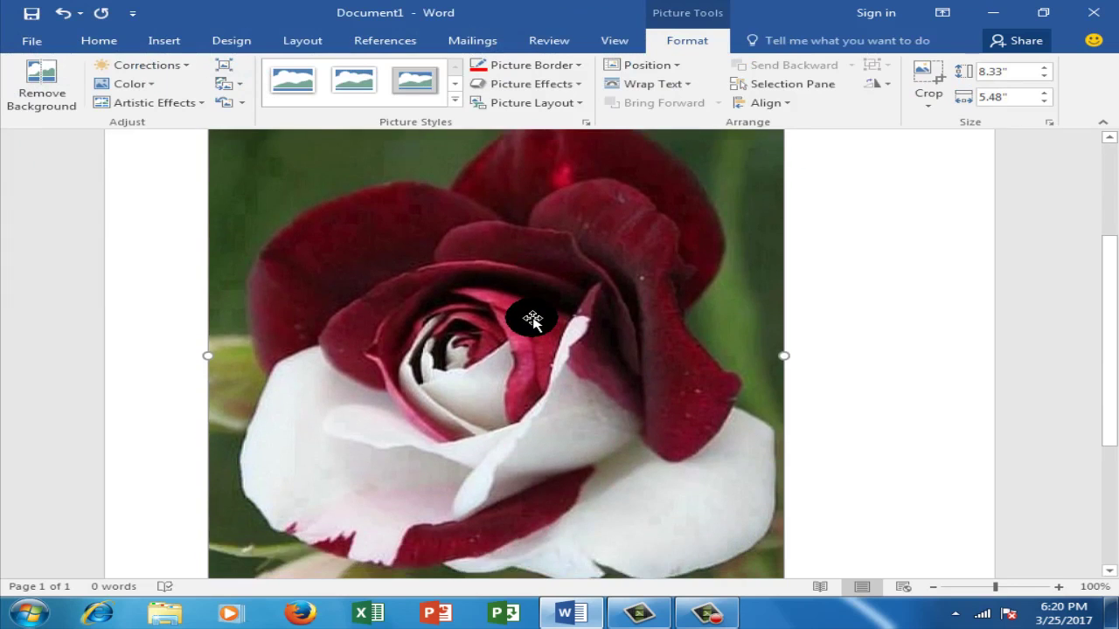
{"action": "scroll", "coordinate": [532, 320], "scroll_direction": "up", "scroll_amount": 4}
{"action": "scroll", "coordinate": [532, 319], "scroll_direction": "up", "scroll_amount": 1}
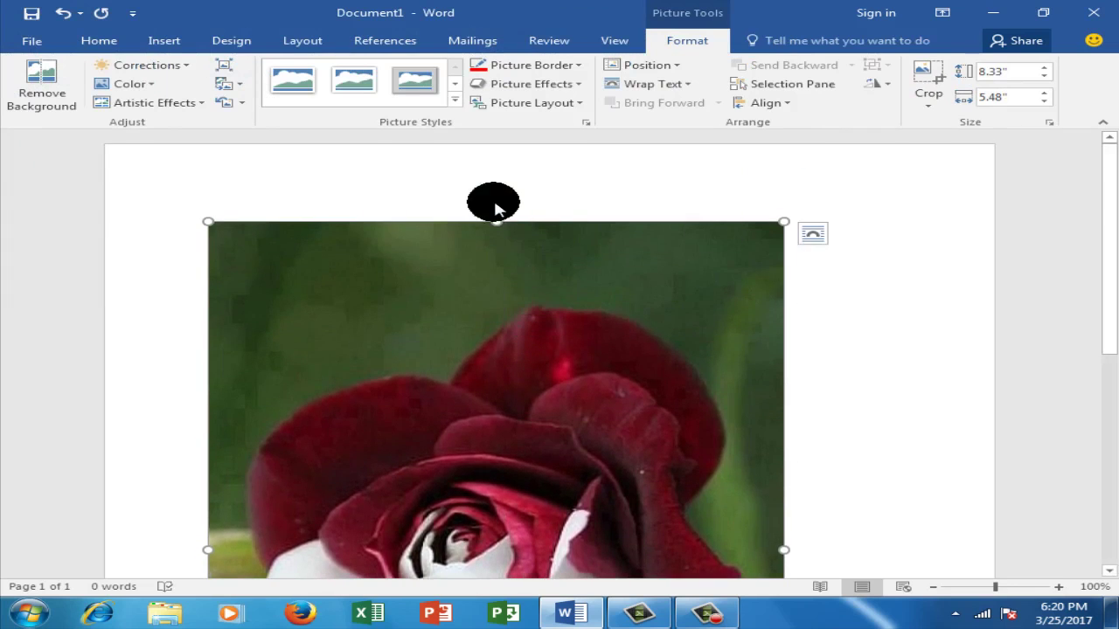
{"action": "left_click_drag", "start_coordinate": [744, 244], "coordinate": [741, 316]}
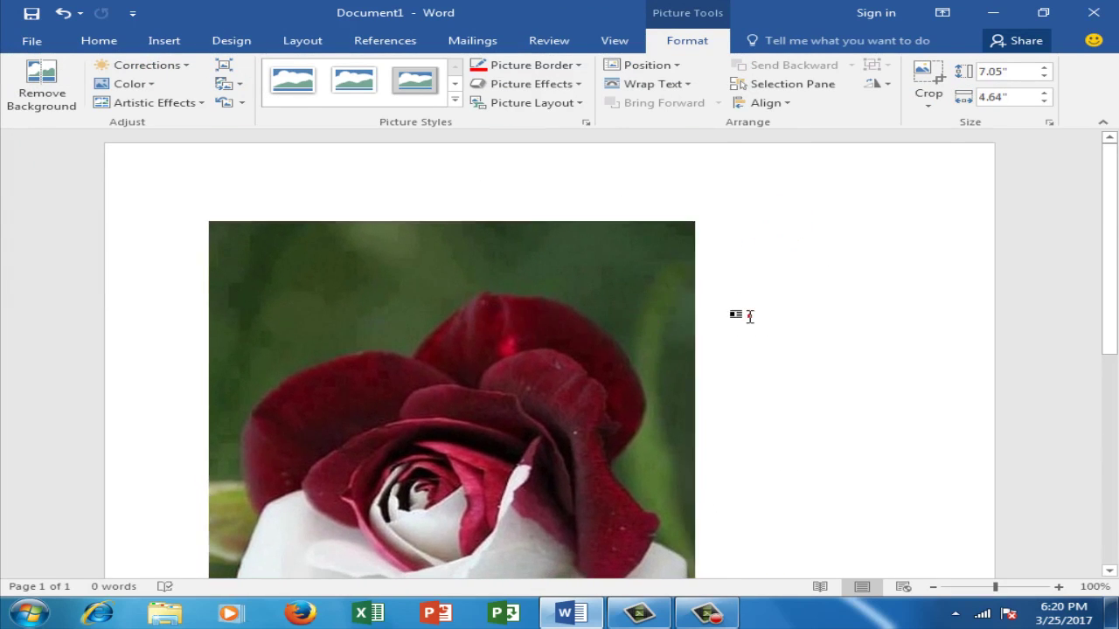
{"action": "left_click", "coordinate": [749, 316]}
- Dismiss the save prompt without saving and undo with Ctrl+Z to remove the rose picture
{"action": "scroll", "coordinate": [641, 283], "scroll_direction": "up", "scroll_amount": 3}
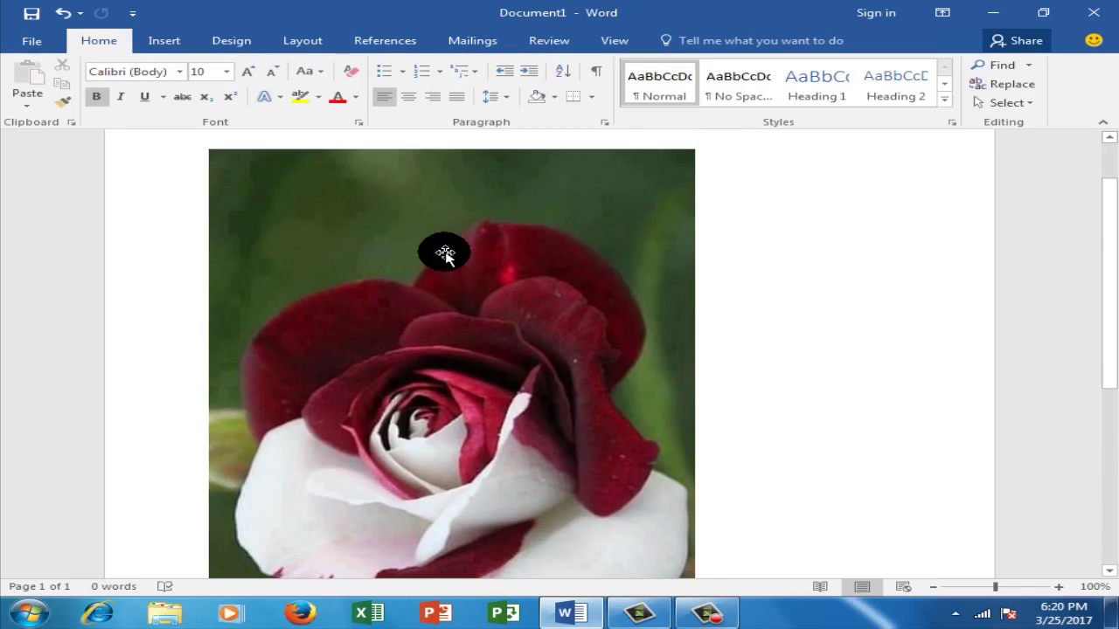
{"action": "left_click", "coordinate": [377, 233]}
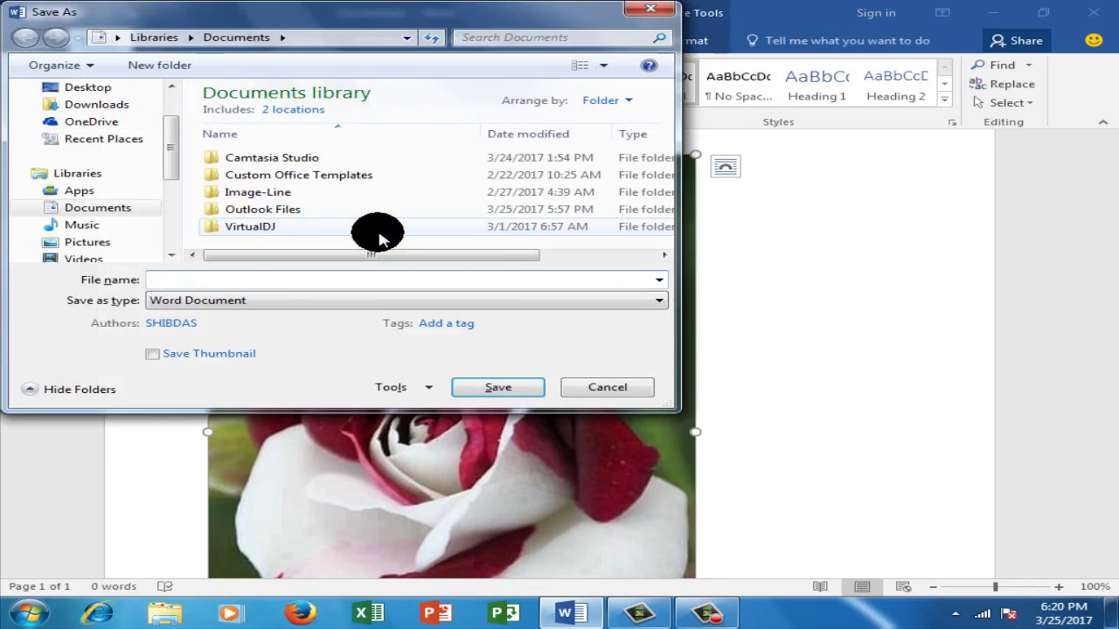
{"action": "left_click", "coordinate": [603, 315]}
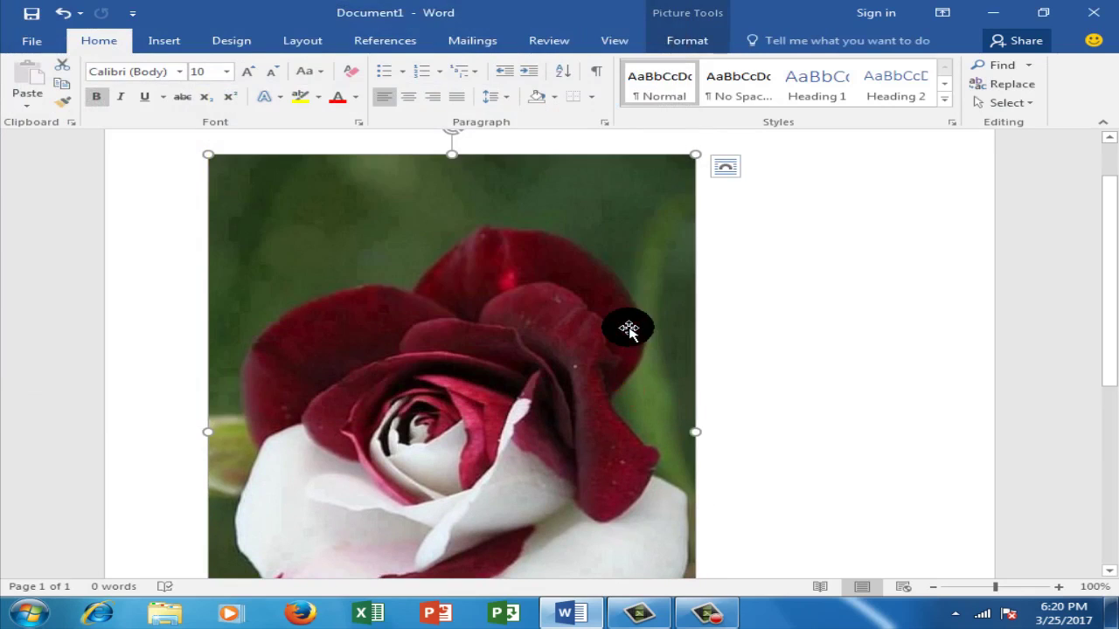
{"action": "key", "text": "ctrl+z"}
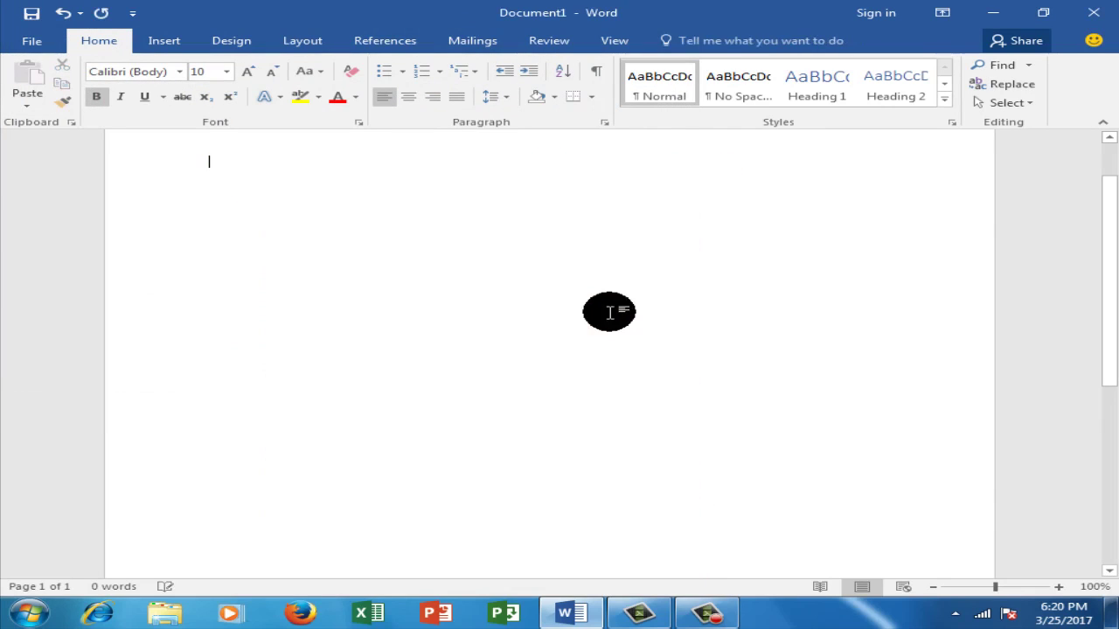
- Draw a wide blue 1.16" by 5.02" rectangle near the top of the page from Insert > Shapes
{"action": "left_click", "coordinate": [171, 44]}
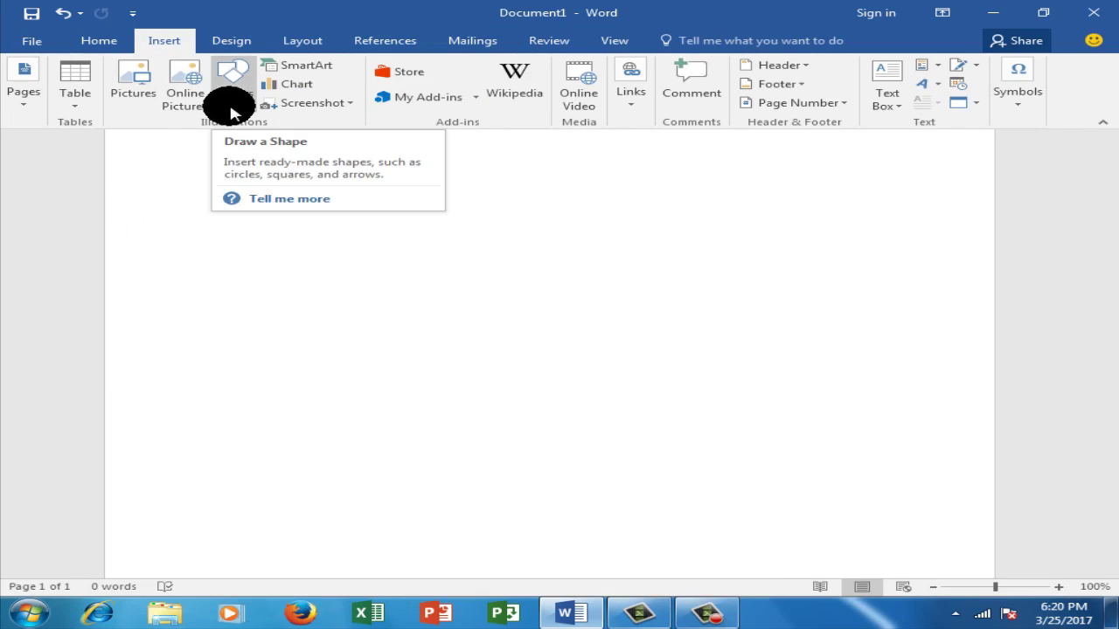
{"action": "left_click", "coordinate": [232, 110]}
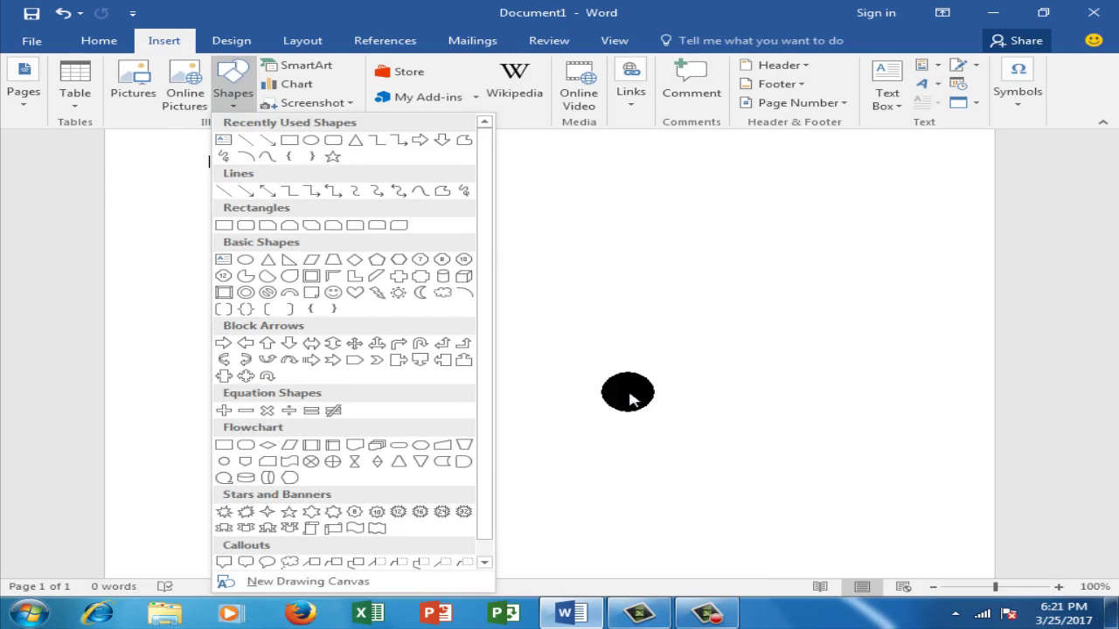
{"action": "left_click", "coordinate": [707, 614]}
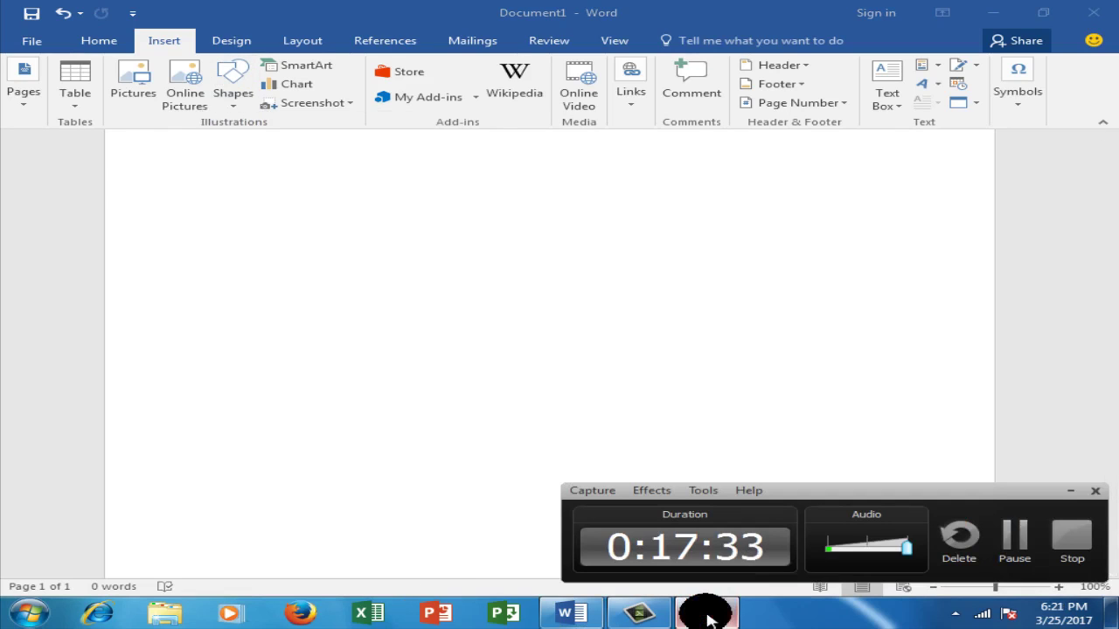
{"action": "left_click", "coordinate": [1069, 490]}
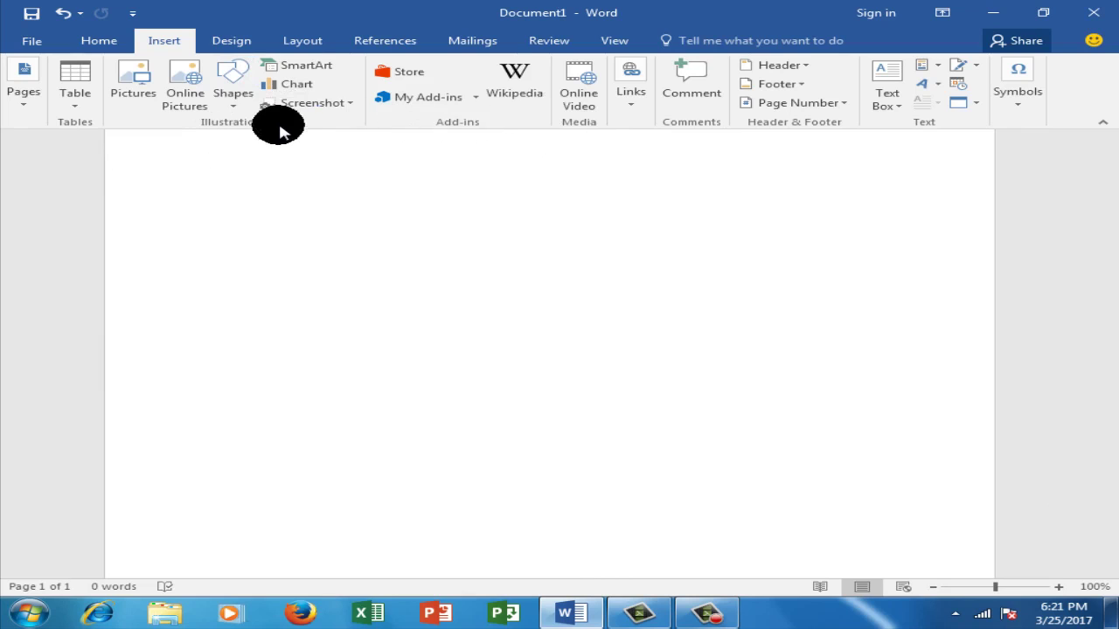
{"action": "left_click", "coordinate": [233, 97]}
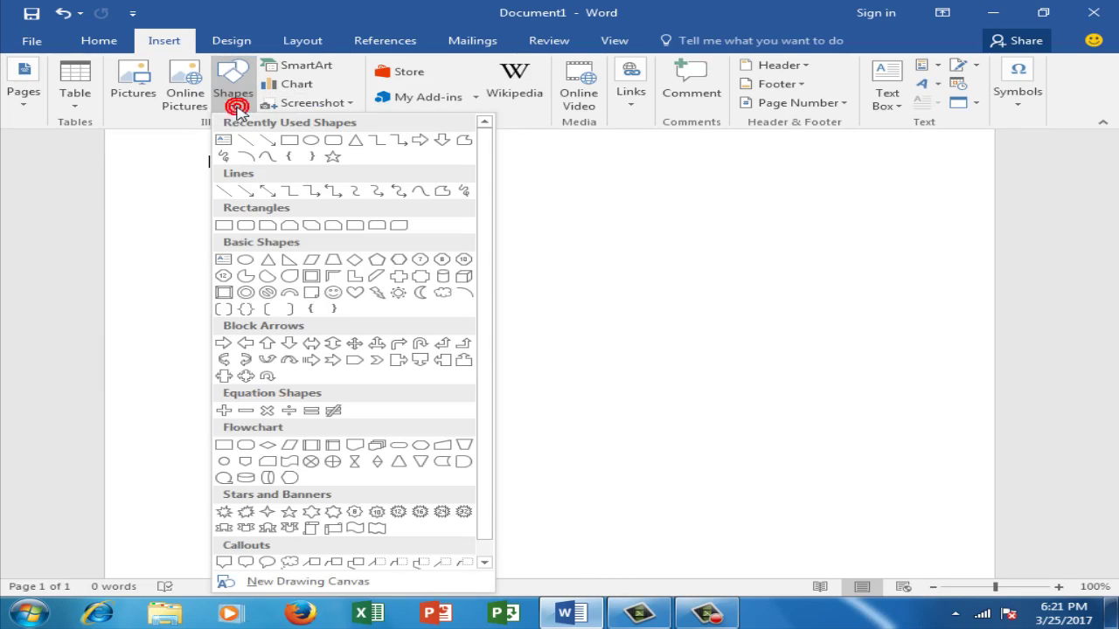
{"action": "left_click", "coordinate": [294, 149]}
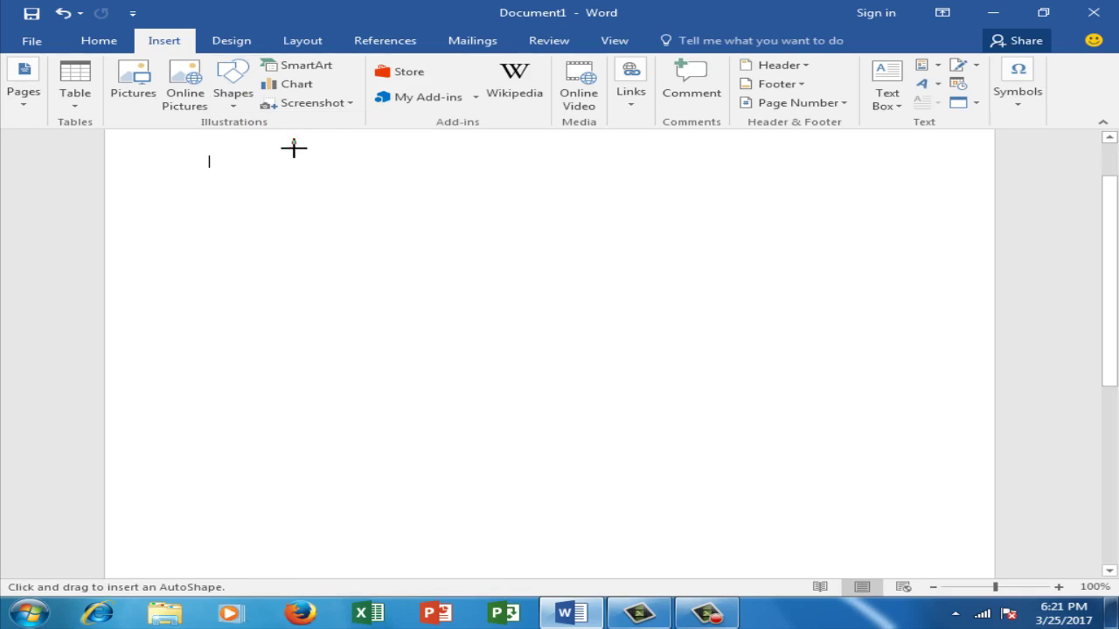
{"action": "left_click_drag", "start_coordinate": [164, 180], "coordinate": [664, 272]}
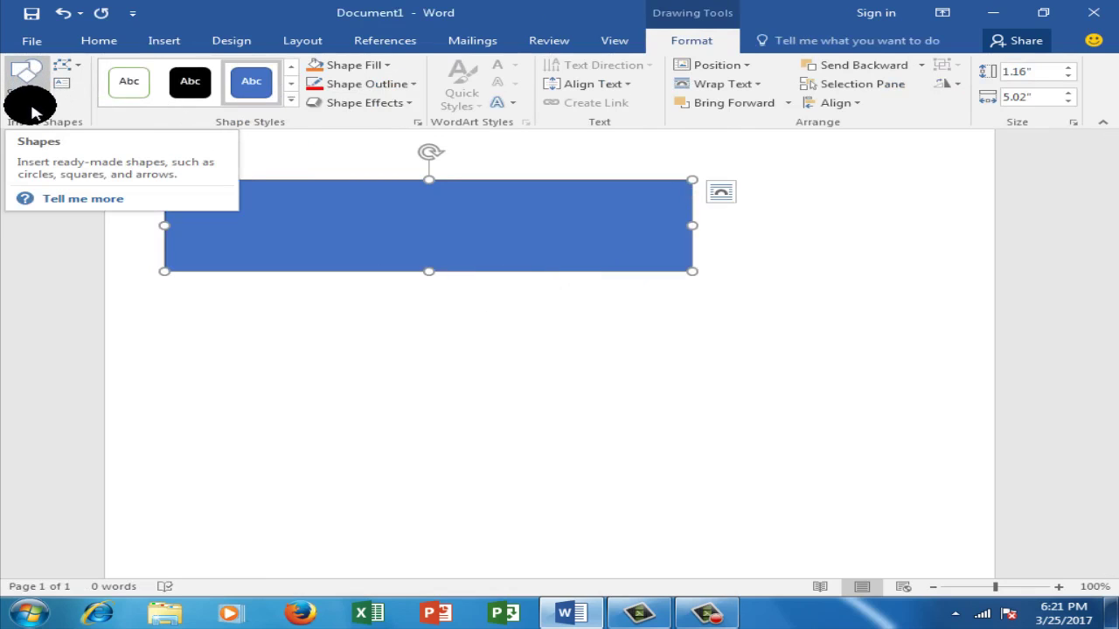
- Select the blue rectangle and delete it
{"action": "left_click", "coordinate": [728, 231]}
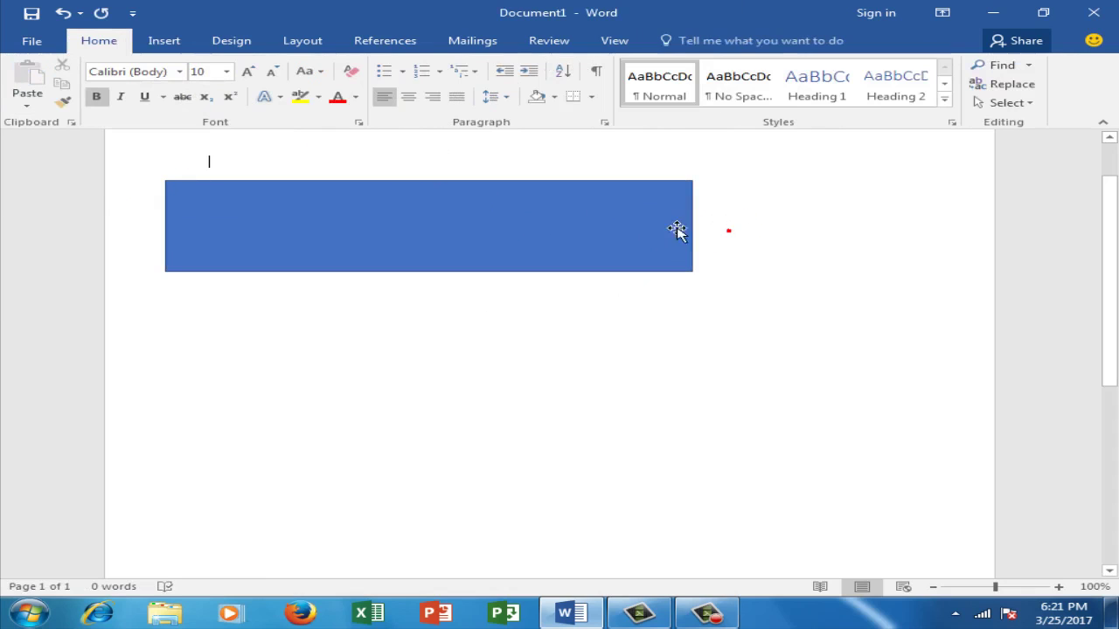
{"action": "left_click", "coordinate": [566, 194]}
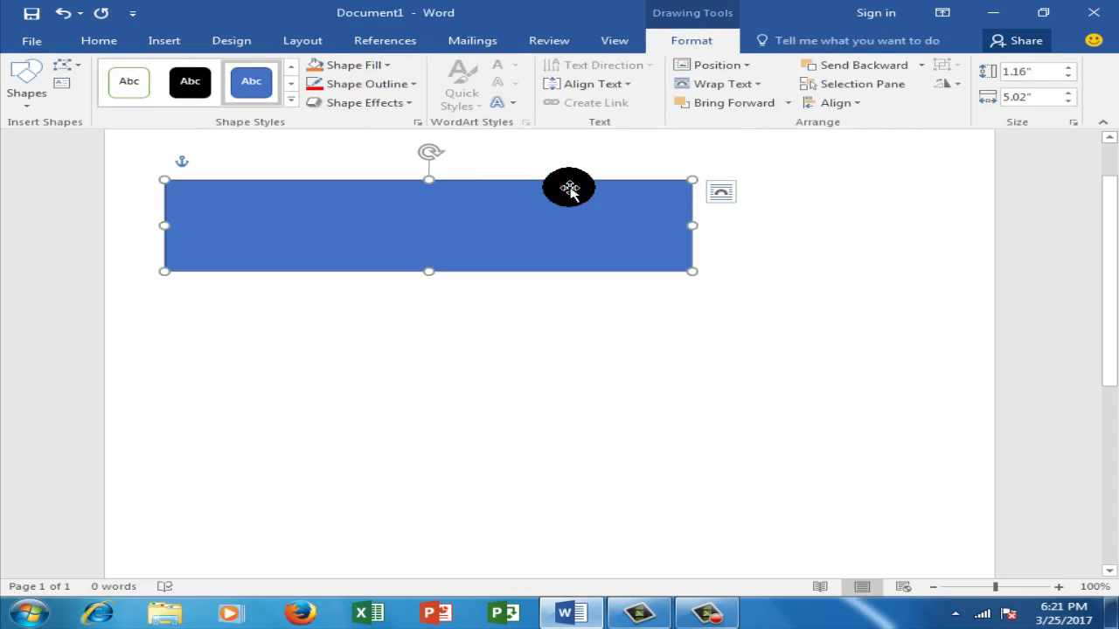
{"action": "key", "text": "Delete"}
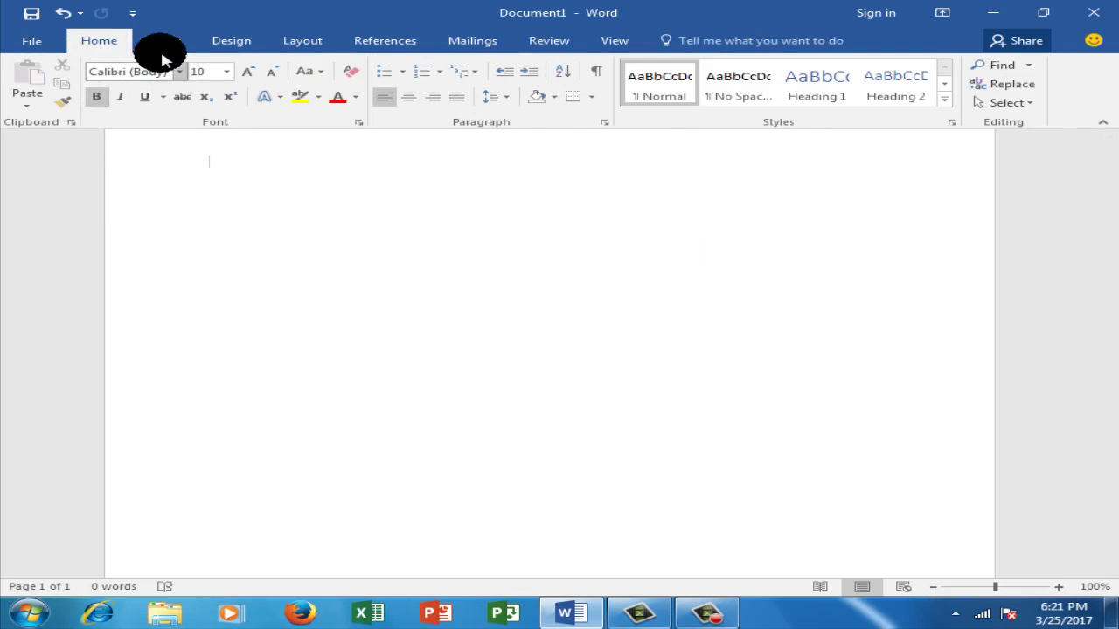
- Draw a 5.41" horizontal Line Arrow across the page from Insert > Shapes
{"action": "left_click", "coordinate": [165, 44]}
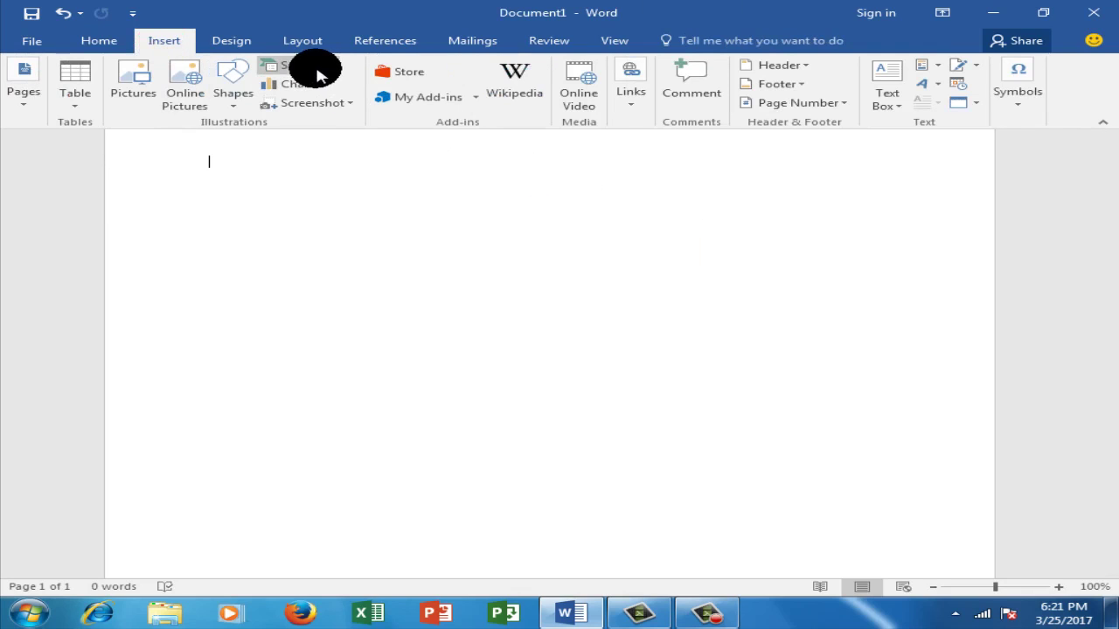
{"action": "left_click", "coordinate": [233, 95]}
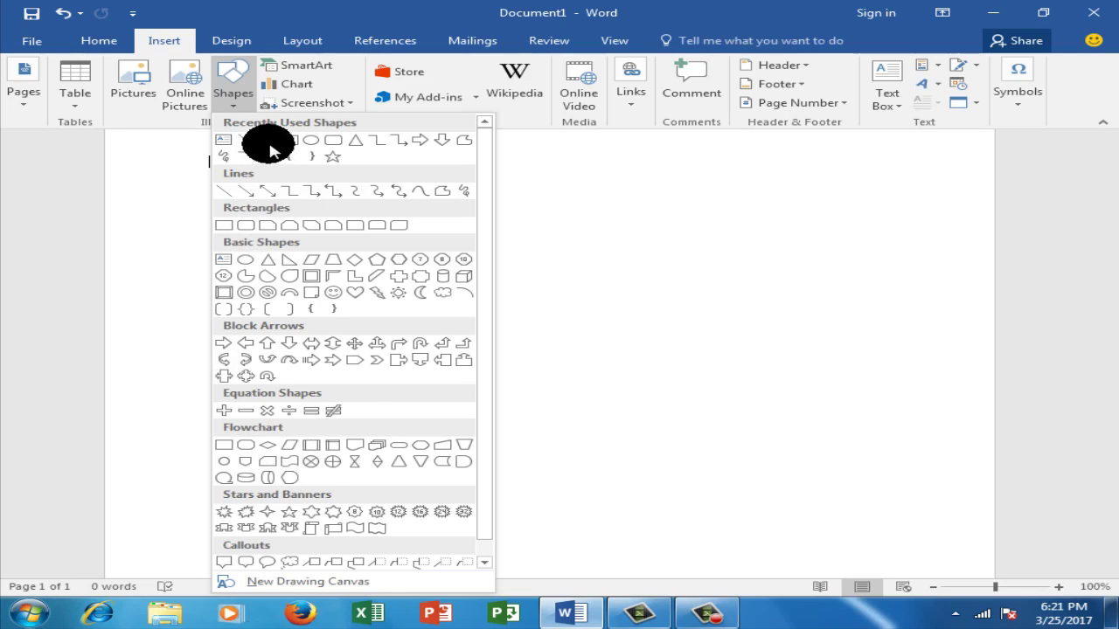
{"action": "left_click", "coordinate": [268, 143]}
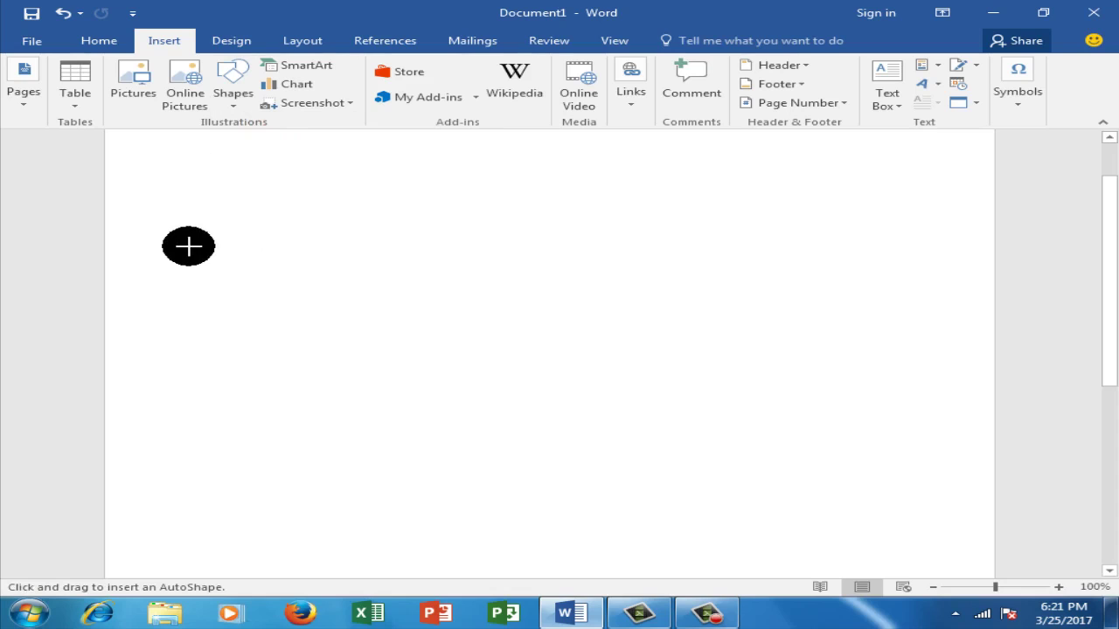
{"action": "left_click_drag", "start_coordinate": [474, 246], "coordinate": [756, 247]}
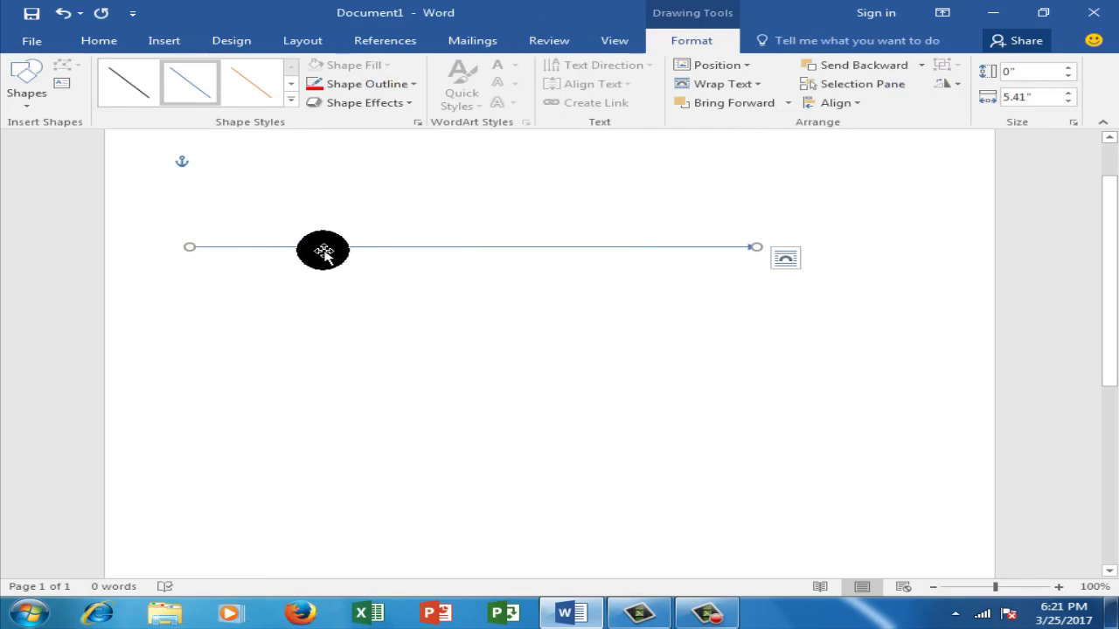
- Apply the Single Arrow – Accent 1 style and nudge the arrow up near the page top
{"action": "left_click", "coordinate": [290, 99]}
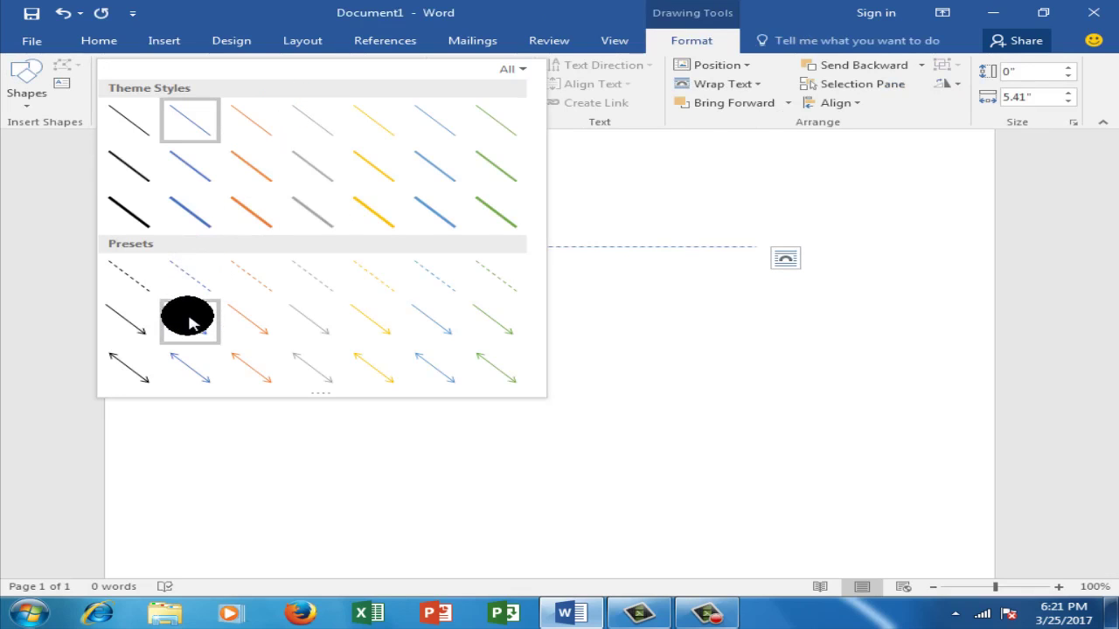
{"action": "left_click", "coordinate": [189, 323]}
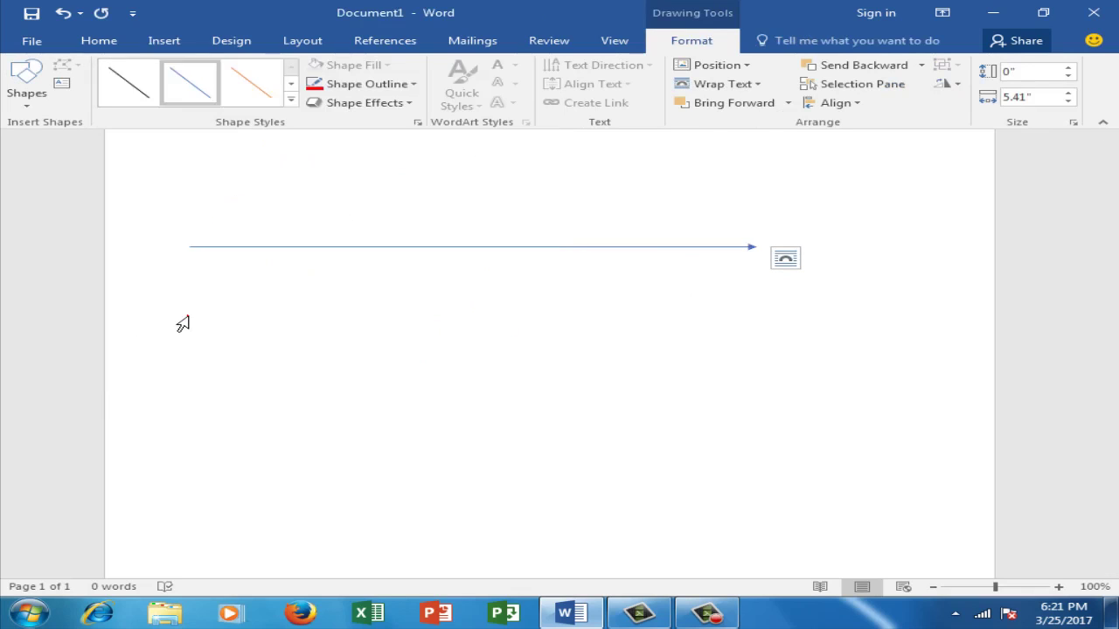
{"action": "left_click", "coordinate": [450, 249]}
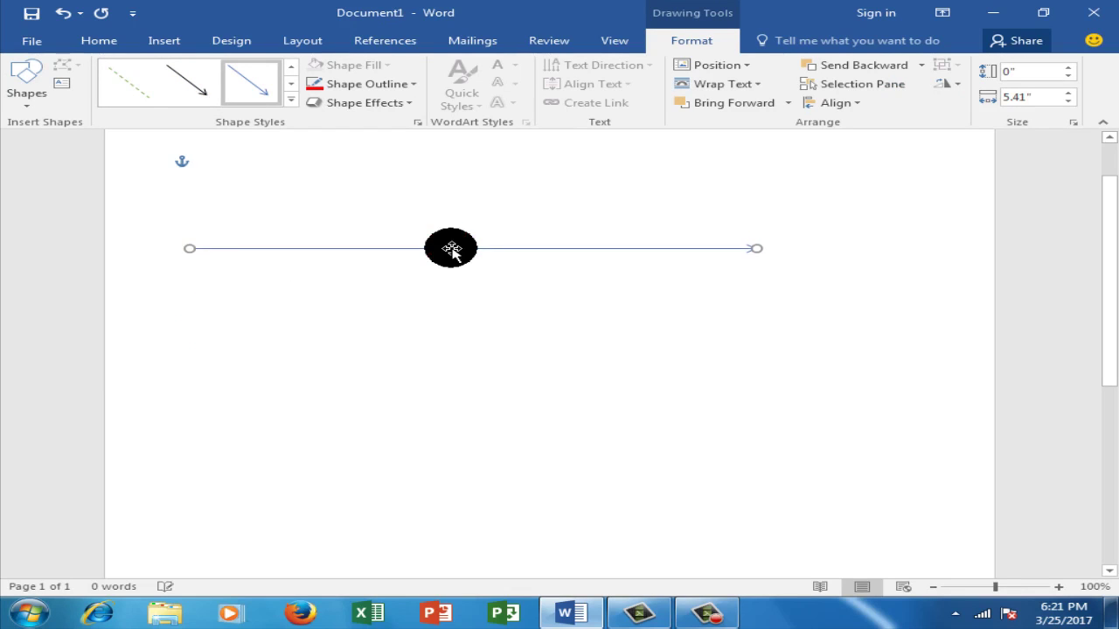
{"action": "left_click_drag", "start_coordinate": [451, 248], "coordinate": [451, 248]}
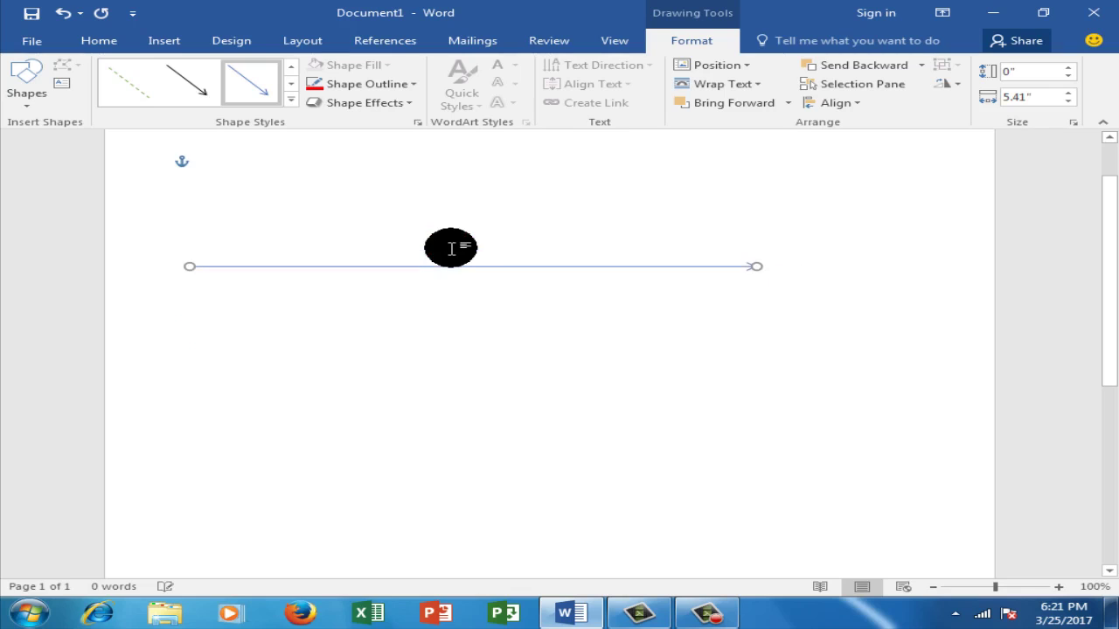
{"action": "key", "text": "Up"}
{"action": "key", "text": "Up"}
{"action": "key", "text": "Up"}
{"action": "key", "text": "Up"}
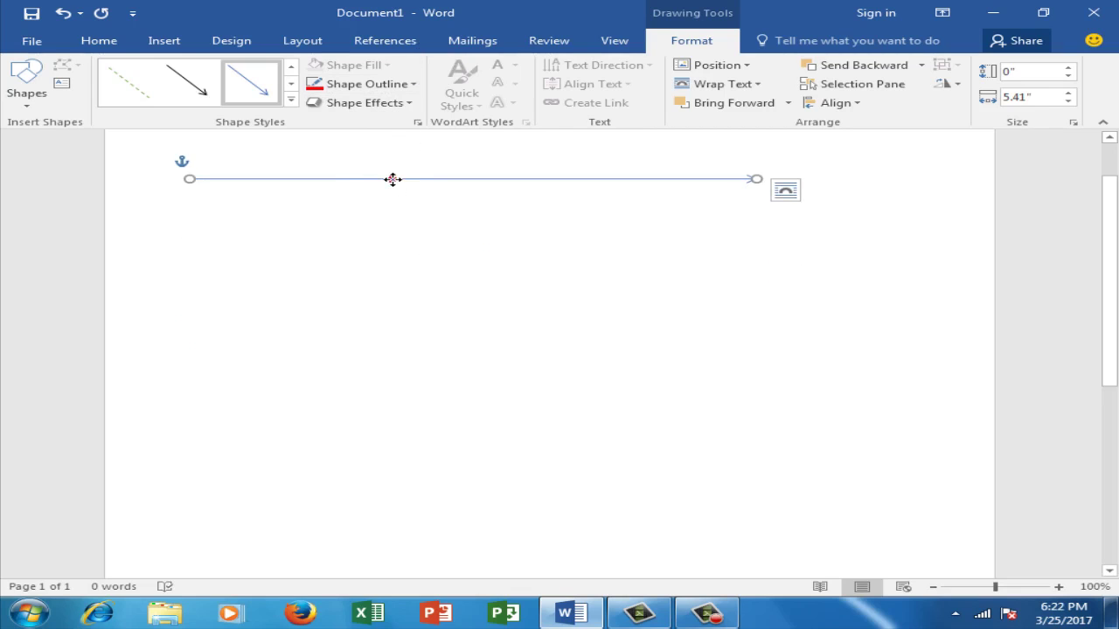
- Widen the arrow line to 5.25 pt and colour it standard Red in Format Shape
{"action": "right_click", "coordinate": [393, 179]}
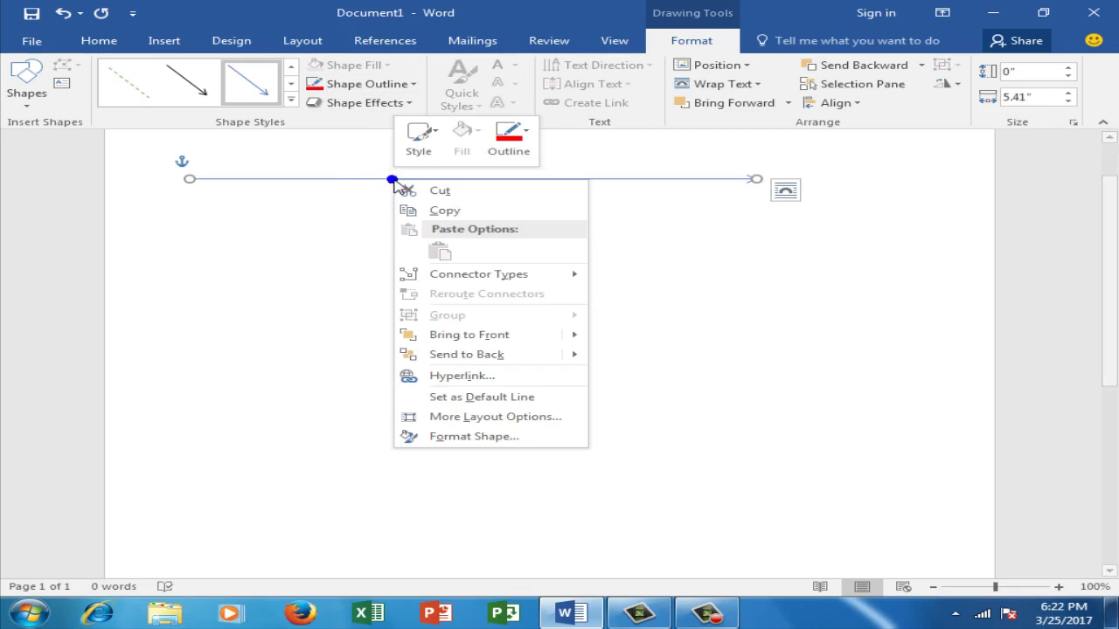
{"action": "left_click", "coordinate": [494, 441]}
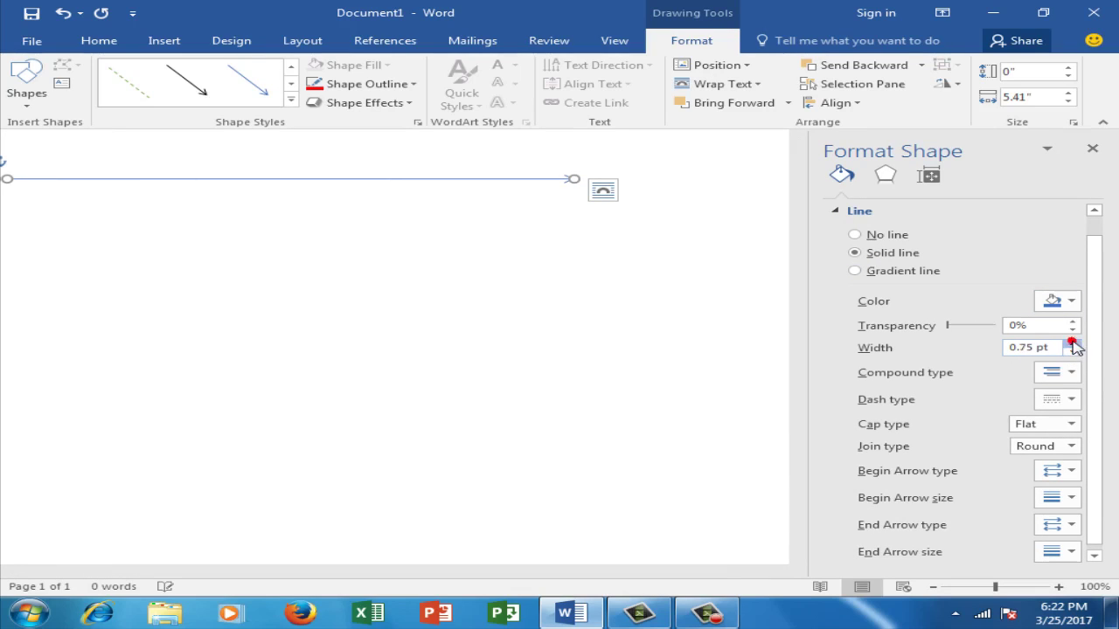
{"action": "left_click", "coordinate": [1071, 342]}
{"action": "left_click", "coordinate": [1073, 342]}
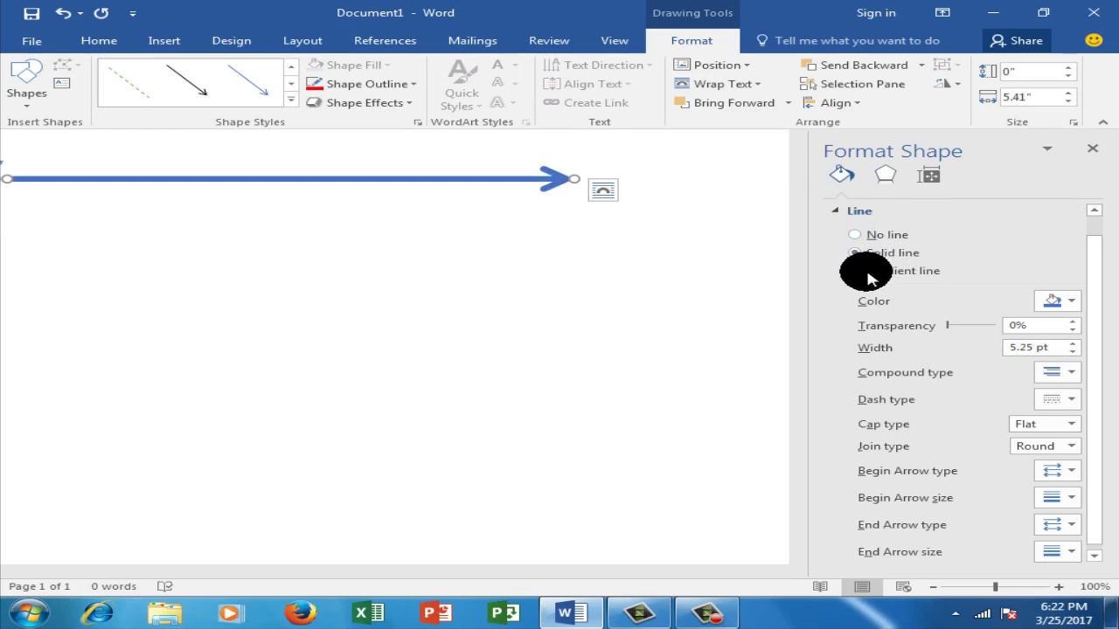
{"action": "left_click", "coordinate": [1069, 303]}
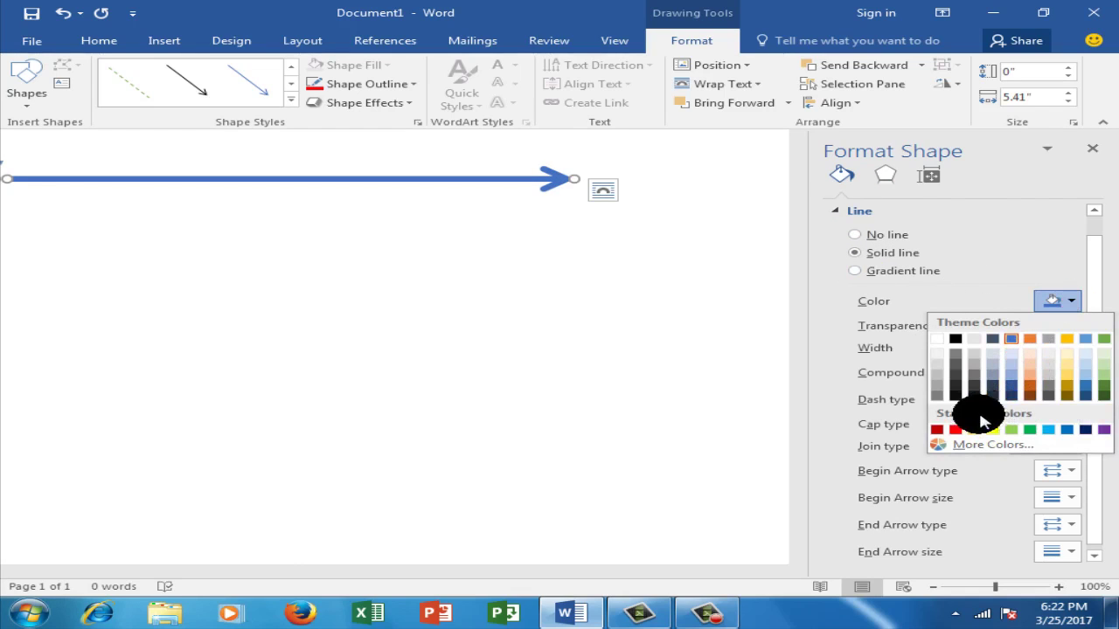
{"action": "left_click", "coordinate": [956, 430]}
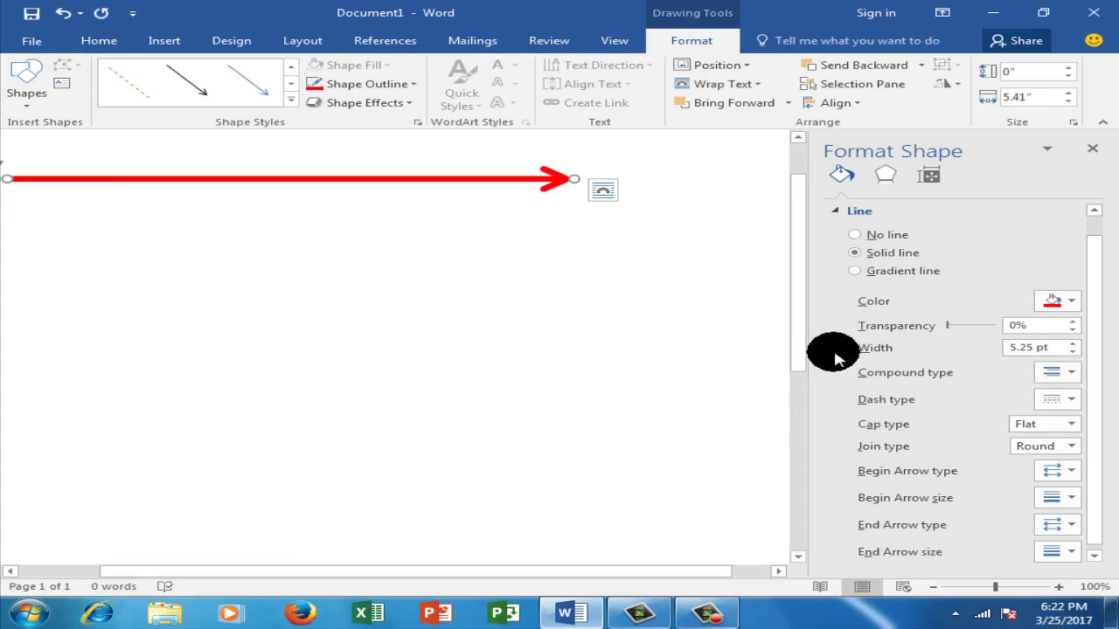
{"action": "left_click_drag", "start_coordinate": [1093, 256], "coordinate": [1110, 311]}
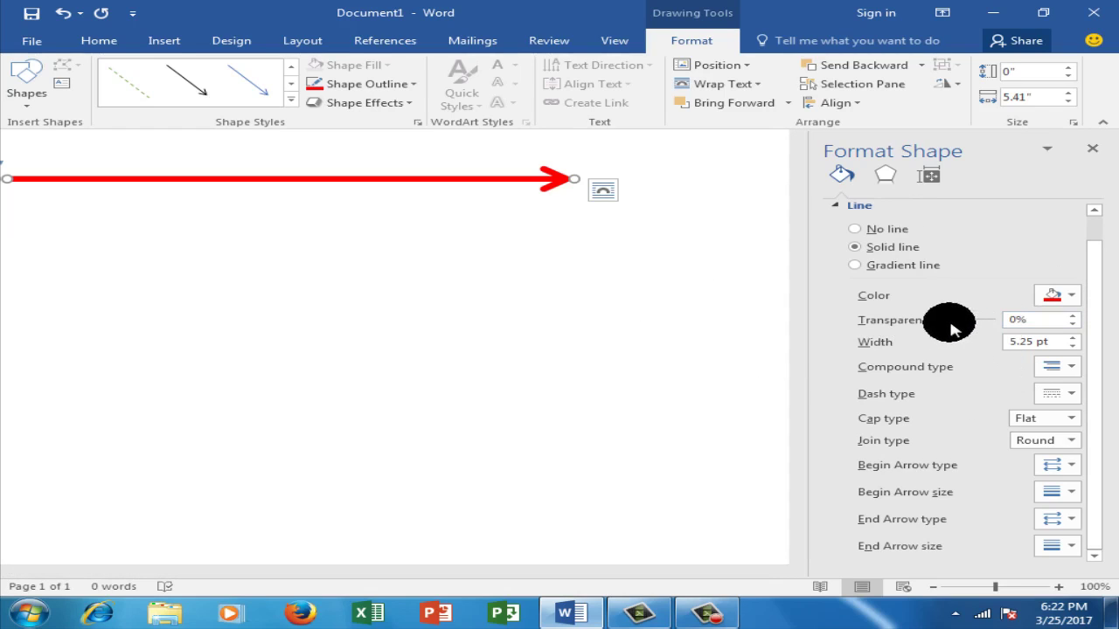
- Adjust the line's transparency and try a dashed style before returning to a solid stroke
{"action": "mouse_move", "coordinate": [951, 322]}
{"action": "left_mouse_down"}
{"action": "mouse_move", "coordinate": [979, 322]}
{"action": "mouse_move", "coordinate": [947, 320]}
{"action": "left_mouse_up"}
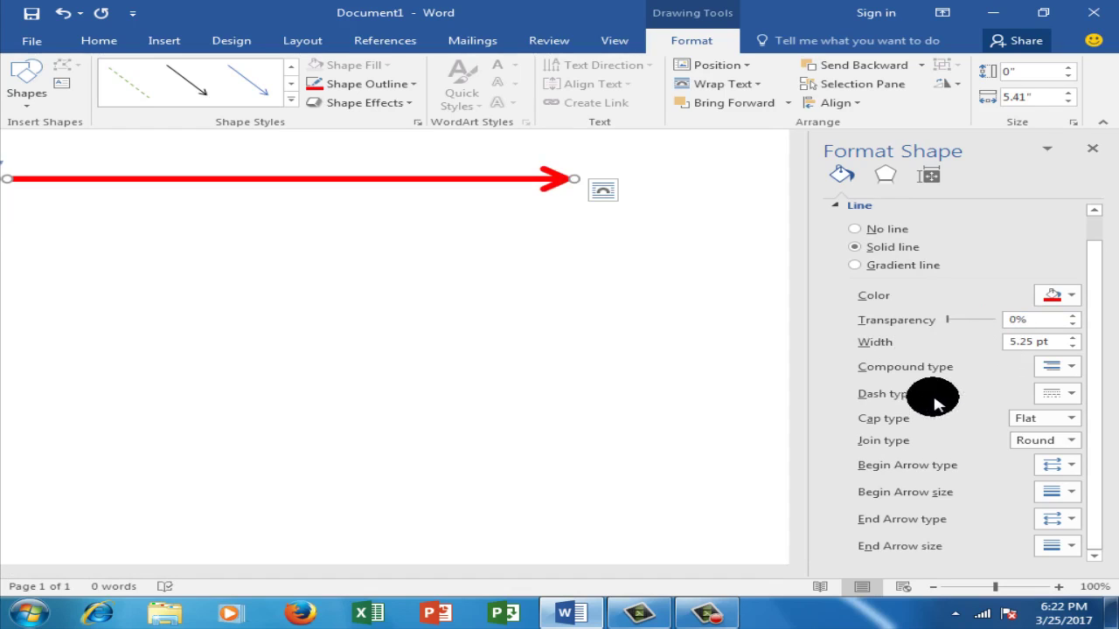
{"action": "left_click", "coordinate": [1072, 395]}
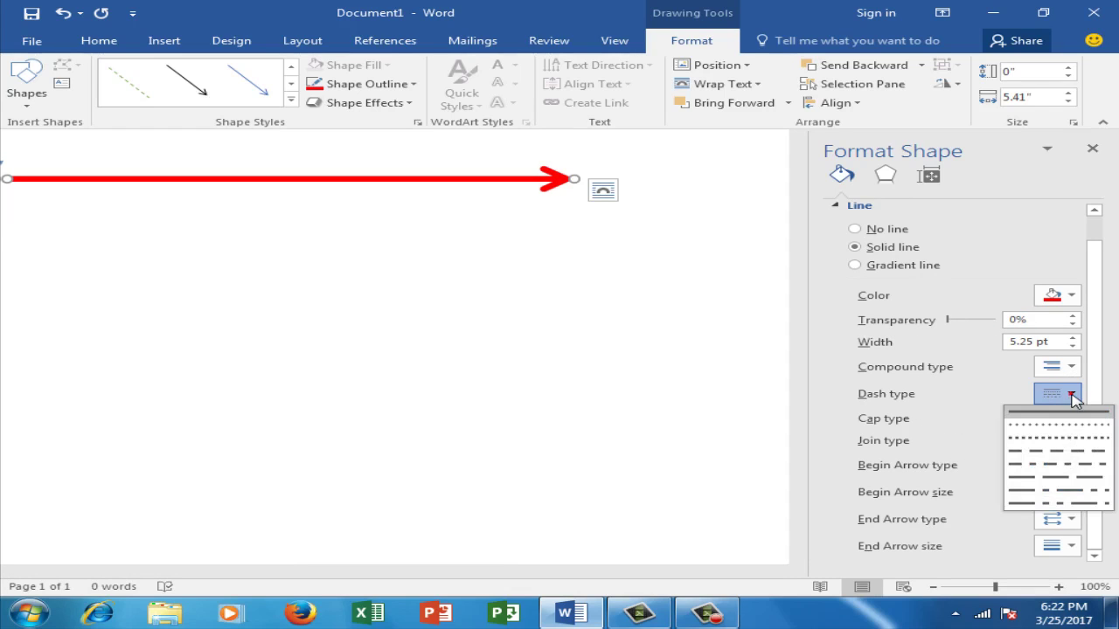
{"action": "left_click", "coordinate": [1029, 452]}
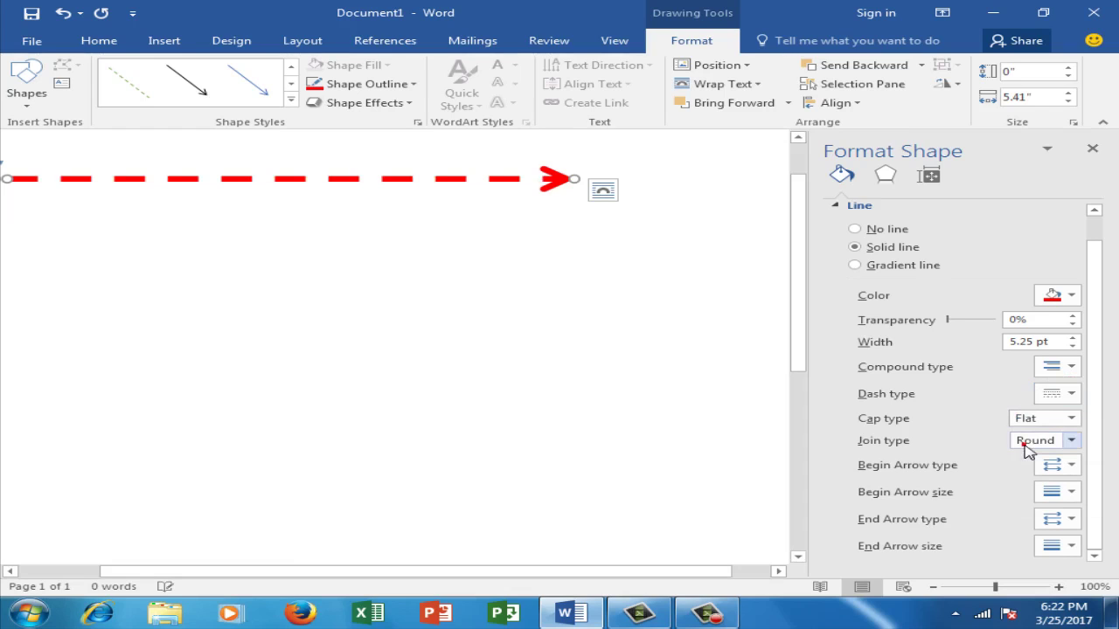
{"action": "left_click", "coordinate": [1073, 395]}
{"action": "left_click", "coordinate": [1064, 410]}
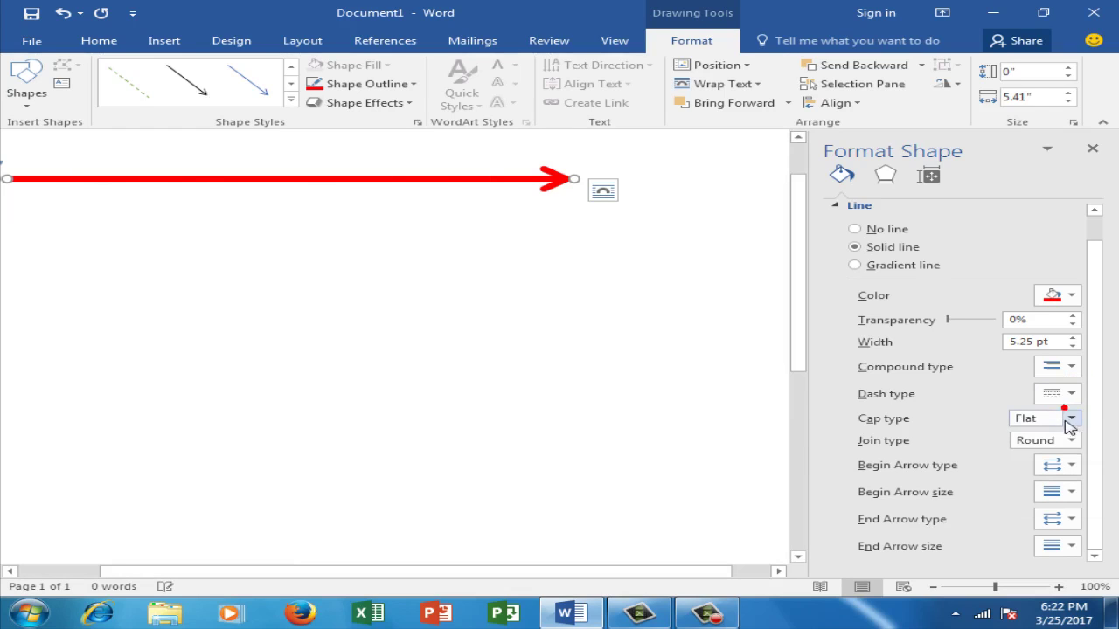
- Give the red line Square caps, Bevel joins and an Oval begin arrow, then close the pane
{"action": "left_click", "coordinate": [1072, 420]}
{"action": "left_click", "coordinate": [1034, 435]}
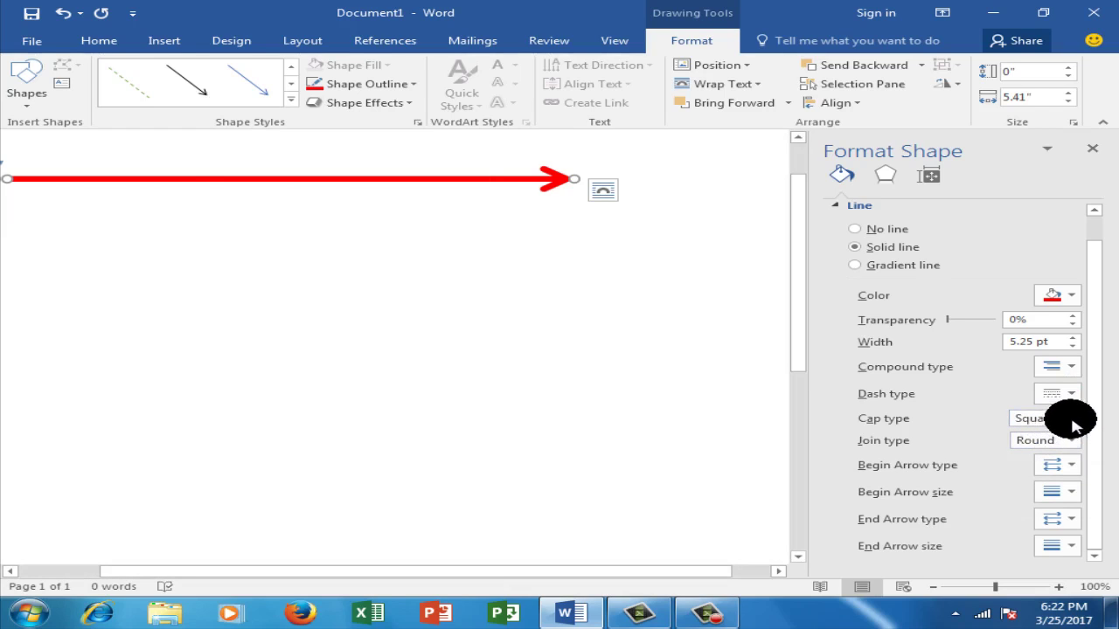
{"action": "left_click", "coordinate": [1072, 441]}
{"action": "left_click", "coordinate": [1027, 470]}
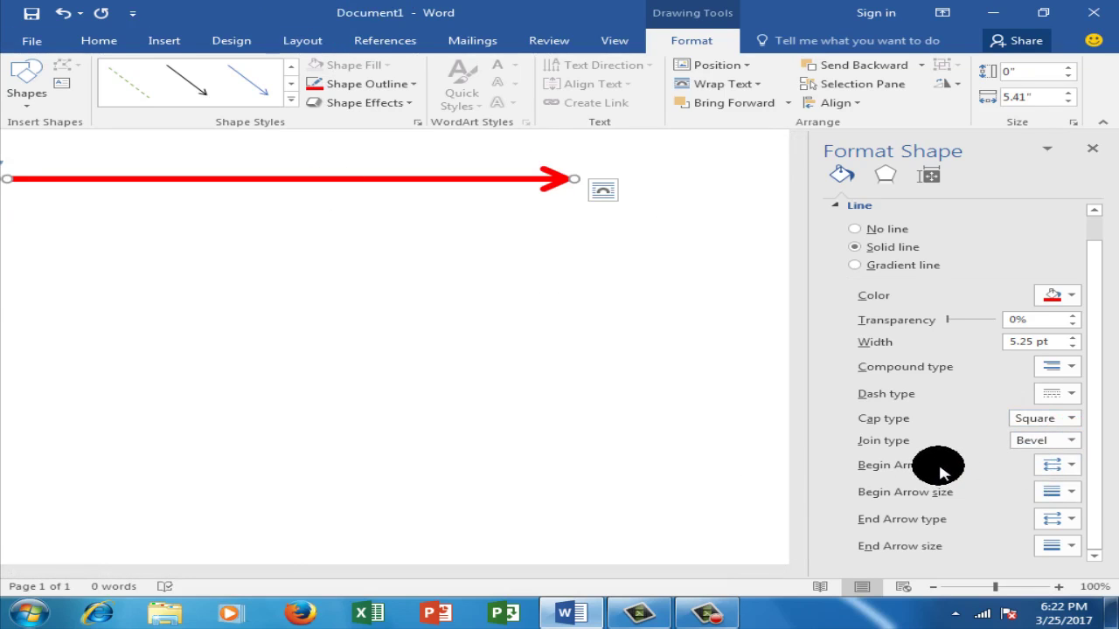
{"action": "left_click", "coordinate": [1068, 466]}
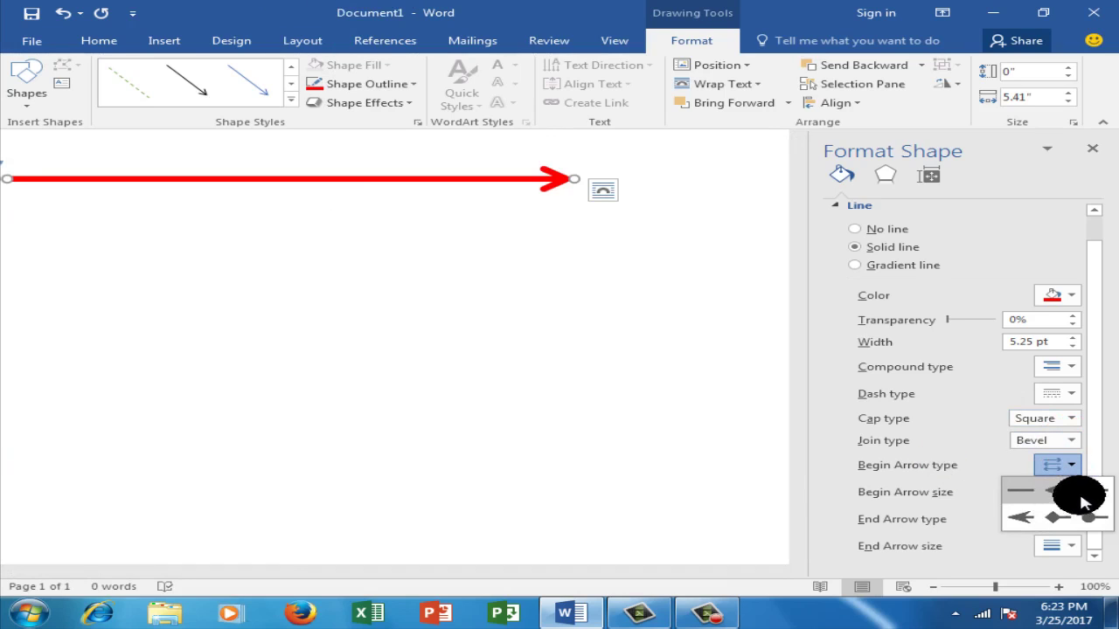
{"action": "left_click", "coordinate": [1093, 516]}
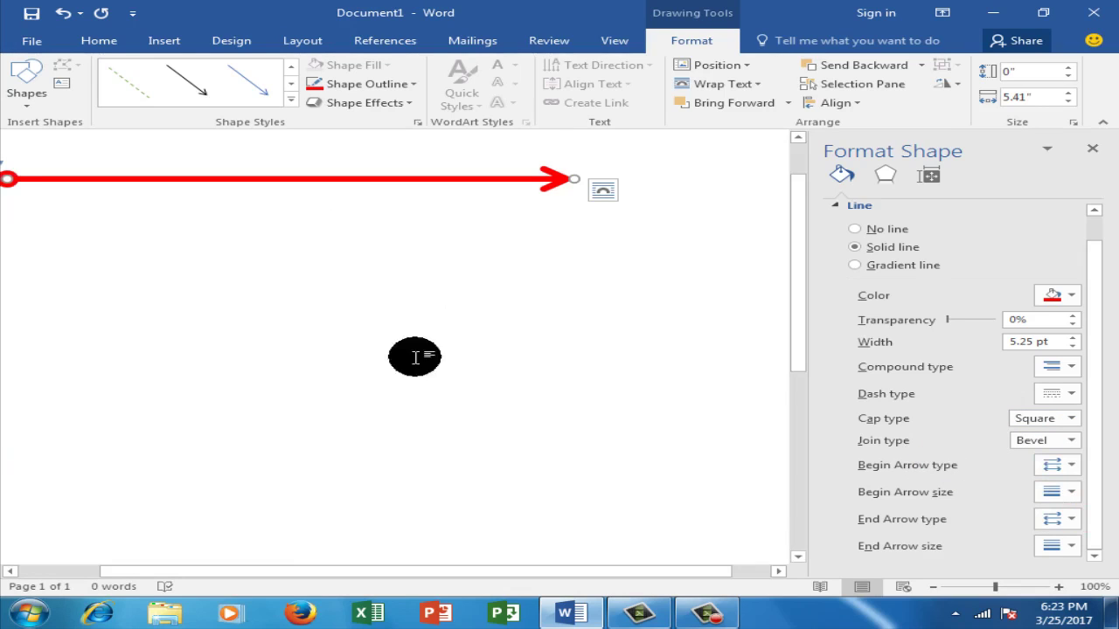
{"action": "mouse_move", "coordinate": [633, 569]}
{"action": "left_mouse_down"}
{"action": "mouse_move", "coordinate": [504, 573]}
{"action": "mouse_move", "coordinate": [588, 570]}
{"action": "left_mouse_up"}
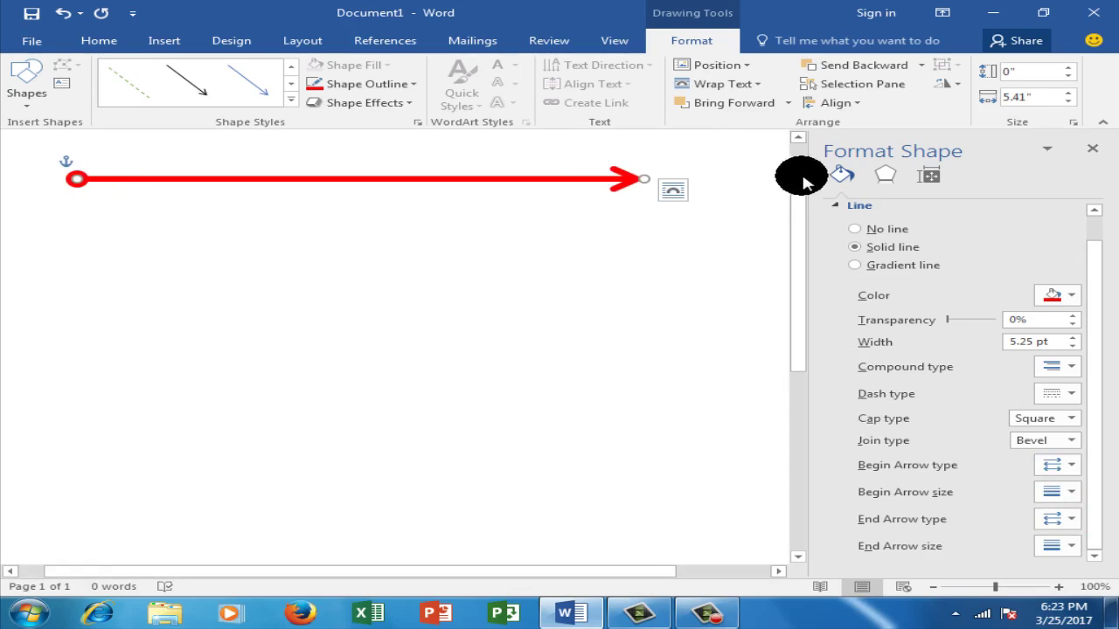
{"action": "left_click", "coordinate": [1099, 157]}
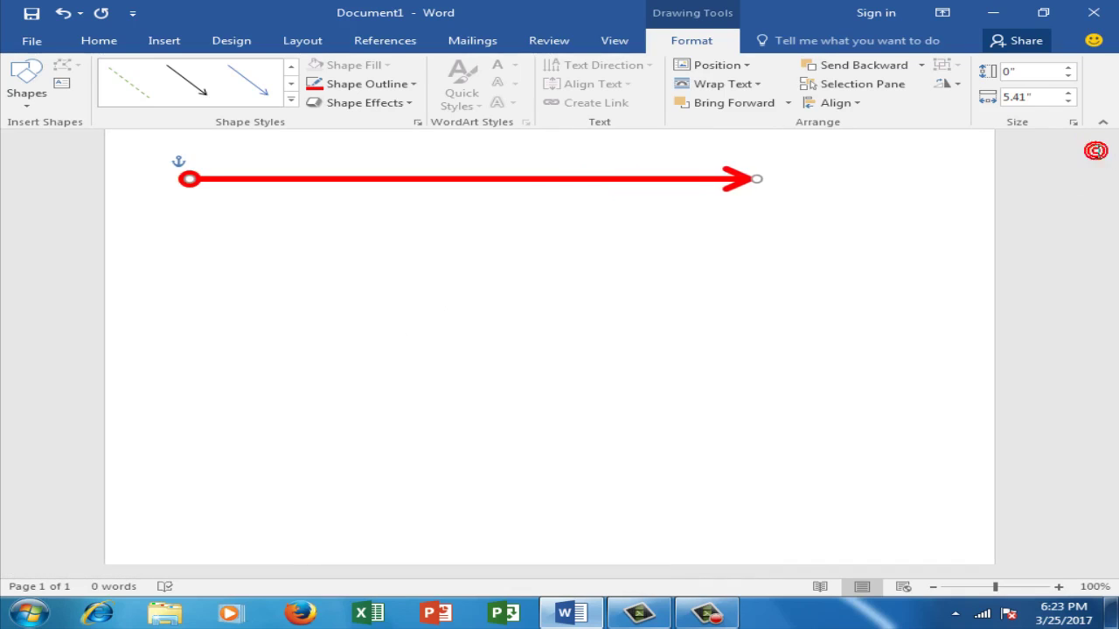
{"action": "right_click", "coordinate": [619, 179]}
- Change the arrow line to a gradient line using the orange preset gradient
{"action": "left_click", "coordinate": [686, 436]}
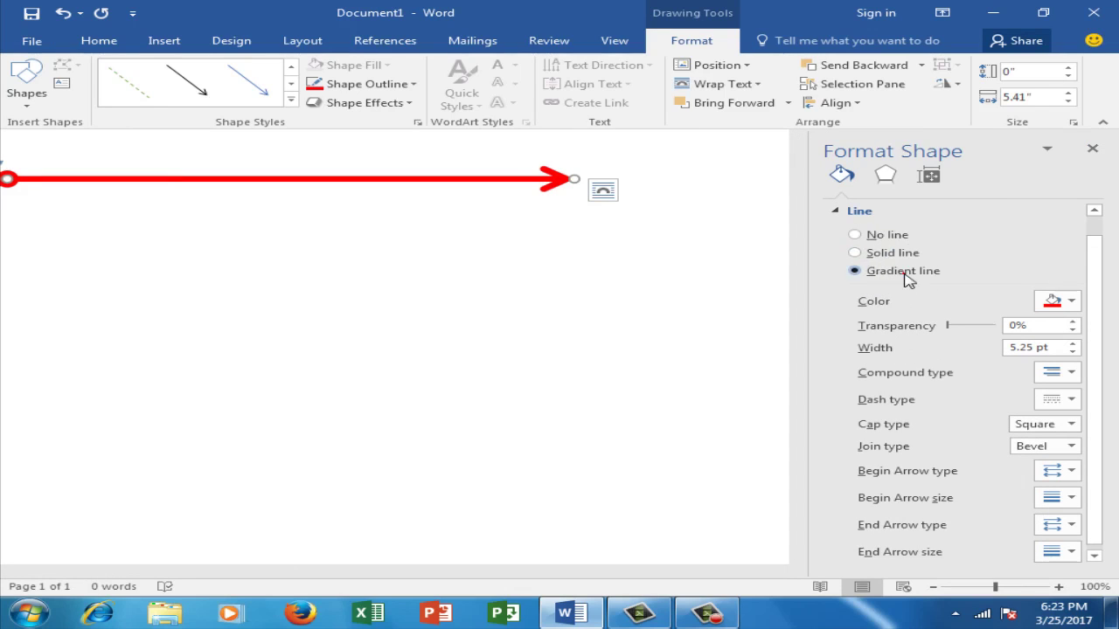
{"action": "left_click", "coordinate": [904, 272]}
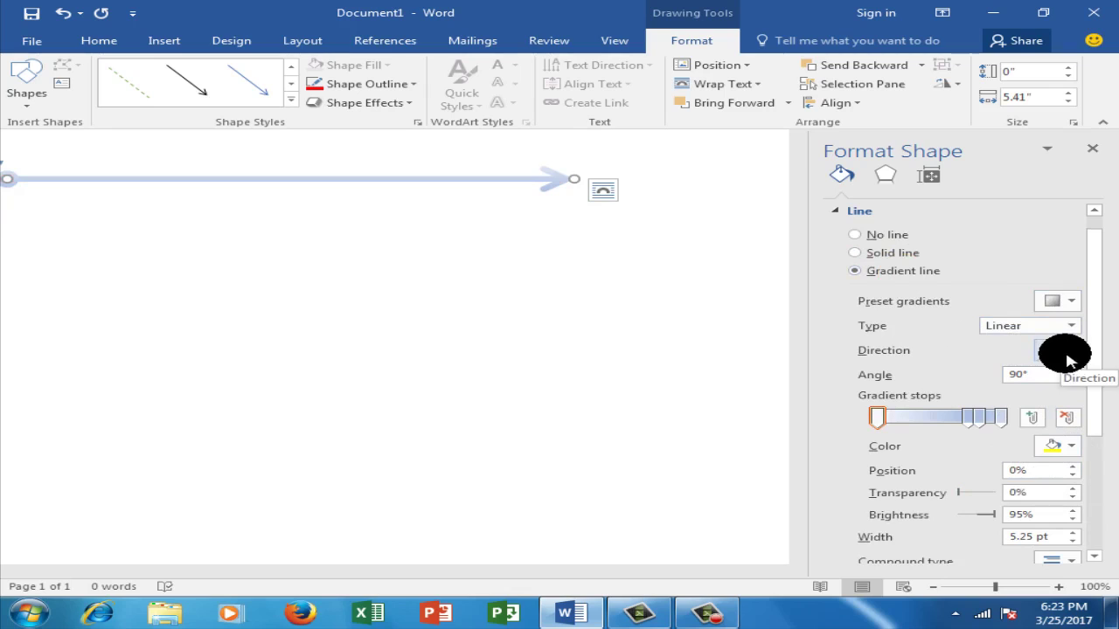
{"action": "left_click", "coordinate": [1071, 300]}
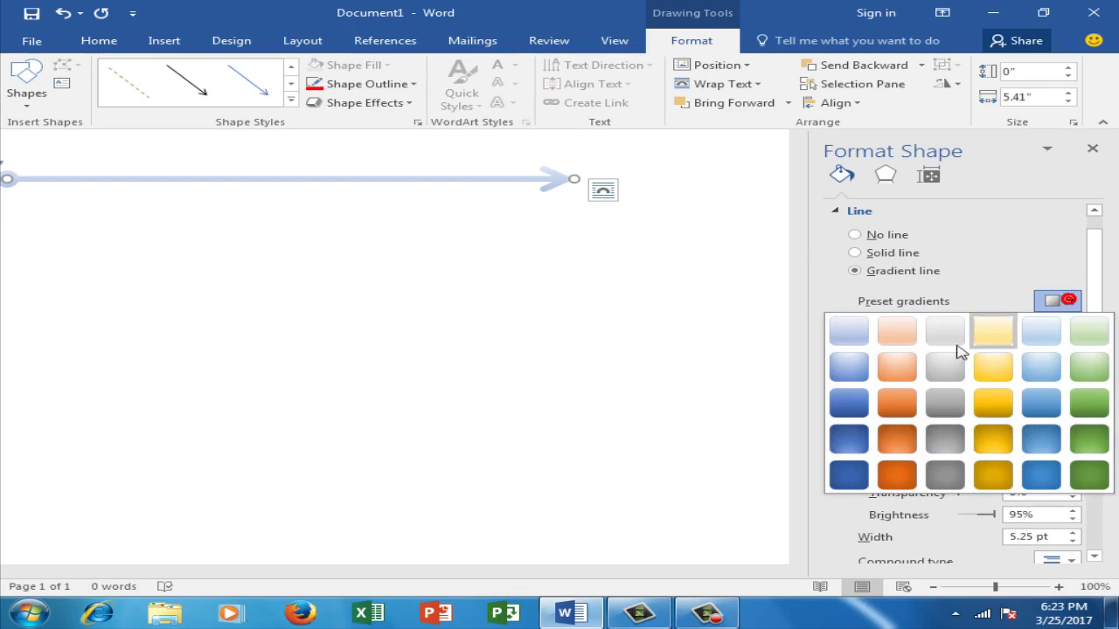
{"action": "left_click", "coordinate": [900, 372]}
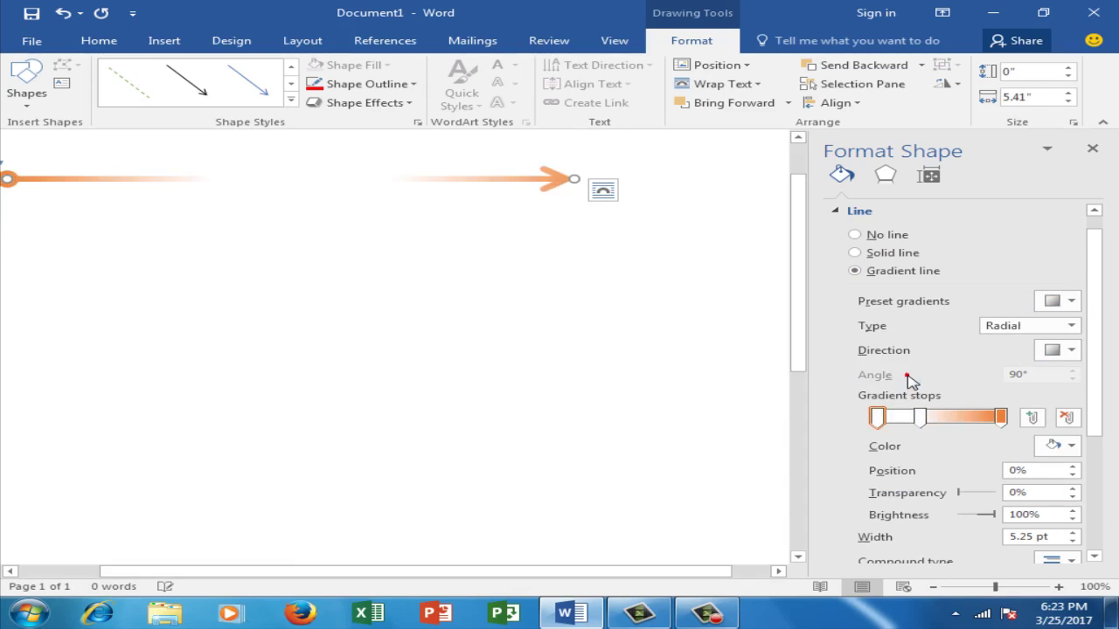
- Try the Linear gradient type, then reapply the orange radial preset and reselect the line
{"action": "left_click", "coordinate": [1070, 325]}
{"action": "left_click", "coordinate": [1016, 341]}
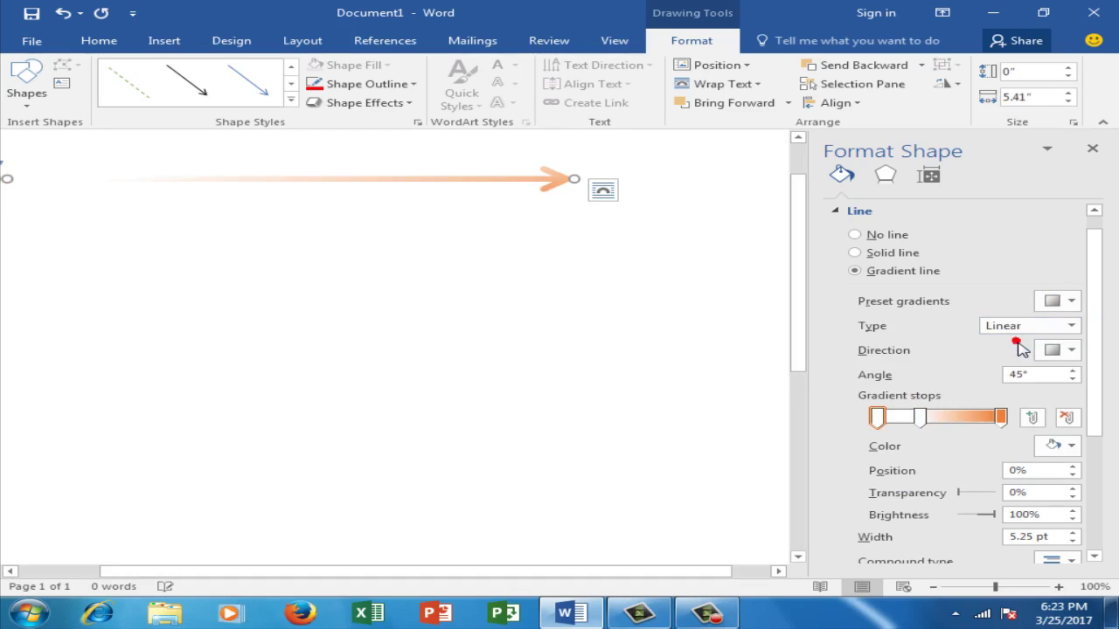
{"action": "left_click", "coordinate": [1070, 300]}
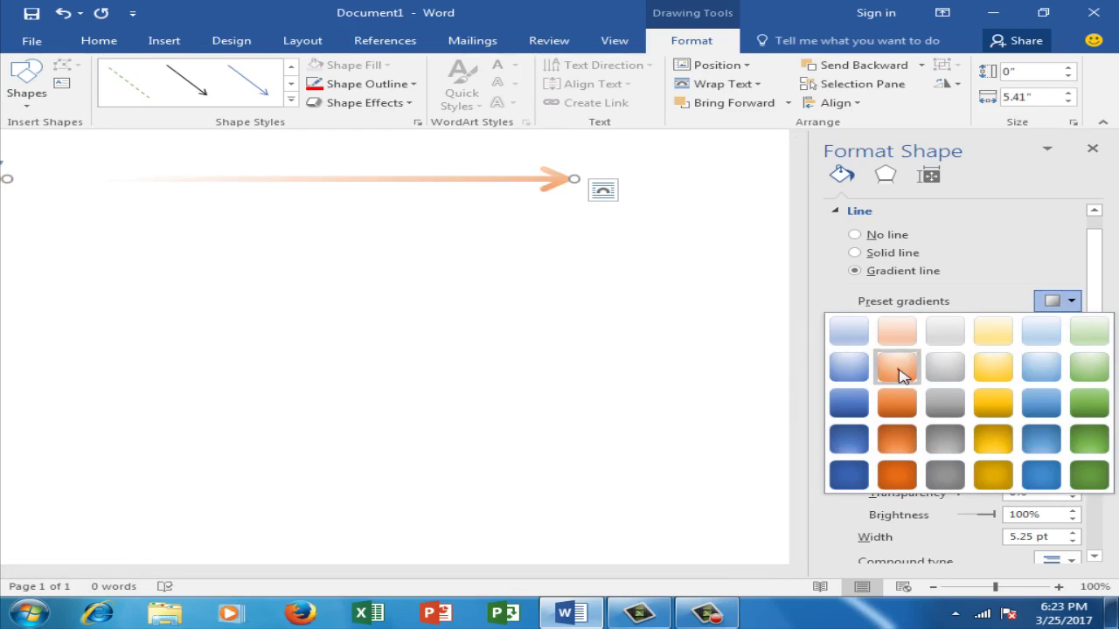
{"action": "left_click", "coordinate": [900, 371]}
{"action": "left_click", "coordinate": [765, 446]}
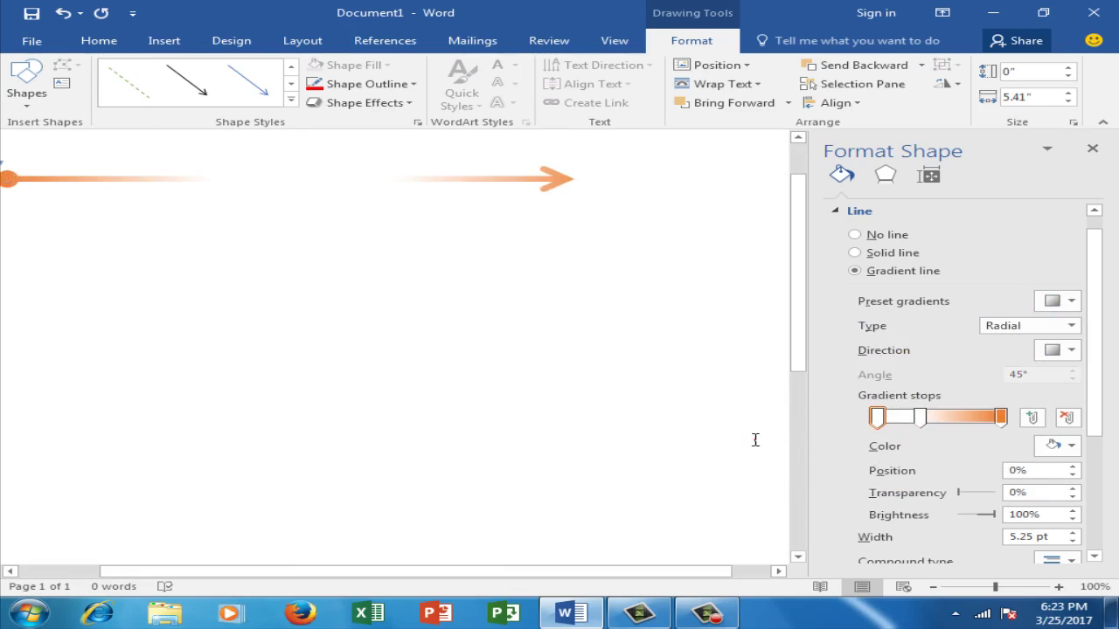
{"action": "left_click", "coordinate": [544, 184]}
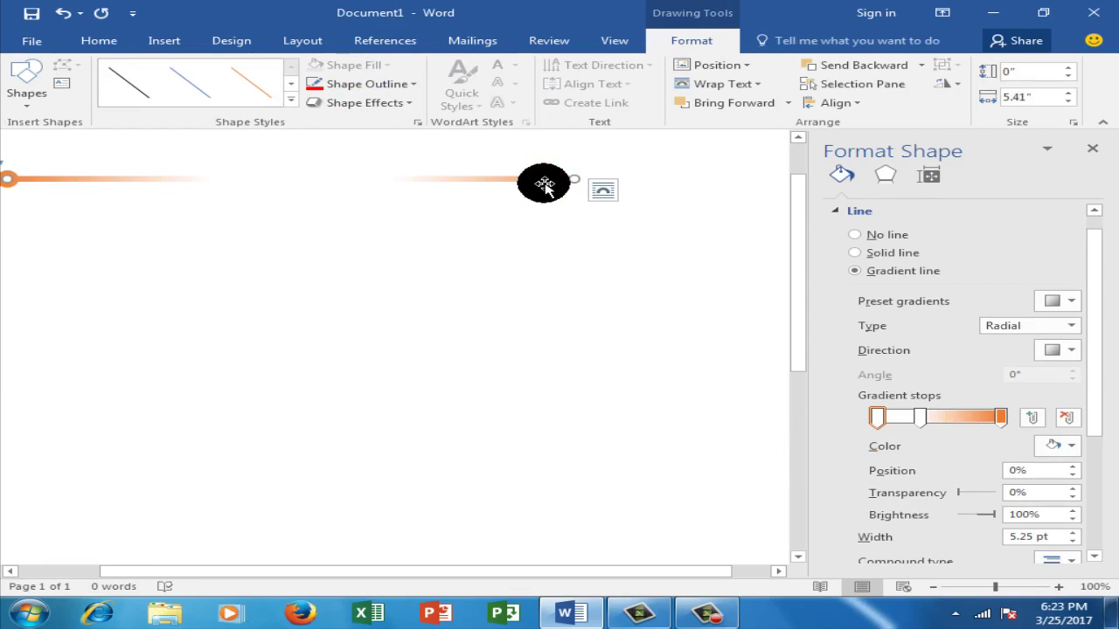
- Delete the gradient arrow line, then open and cancel the SmartArt chooser
{"action": "key", "text": "Delete"}
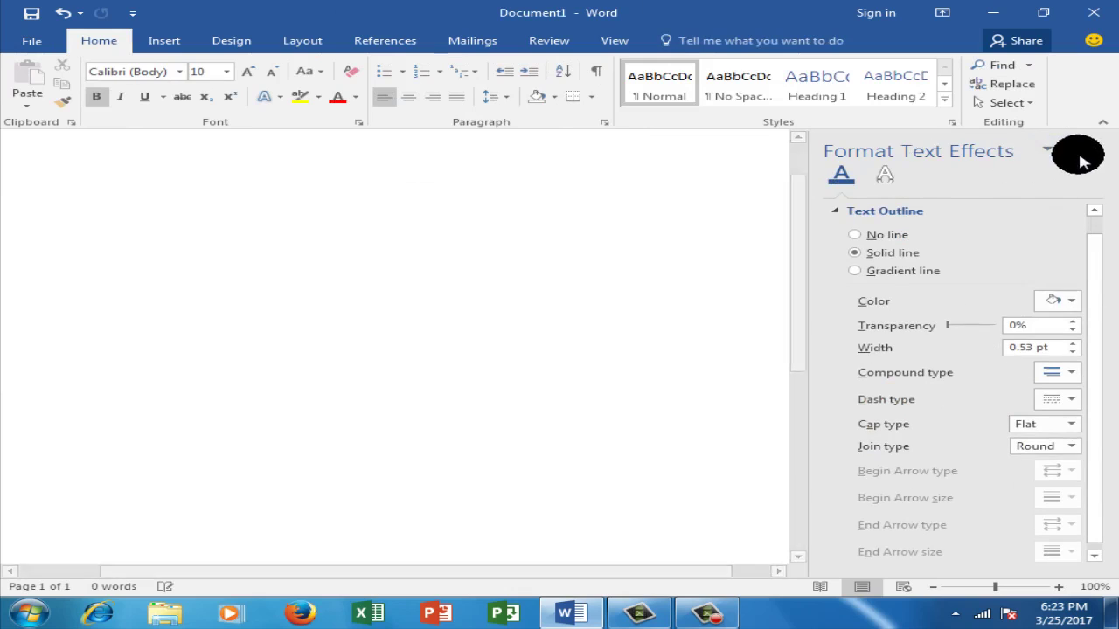
{"action": "left_click", "coordinate": [162, 41]}
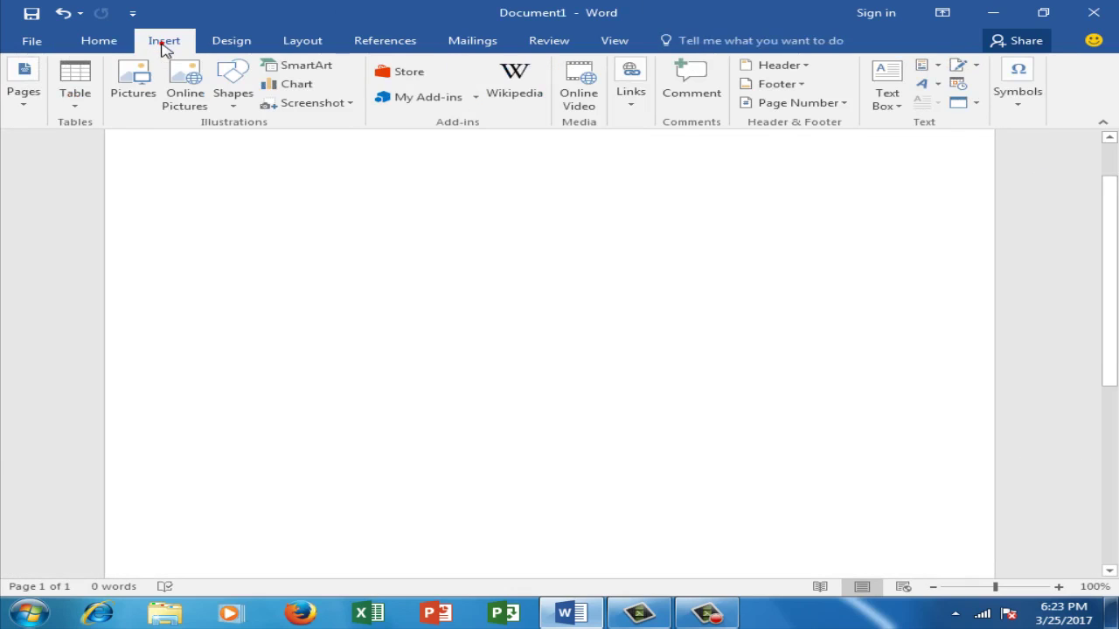
{"action": "left_click", "coordinate": [316, 70]}
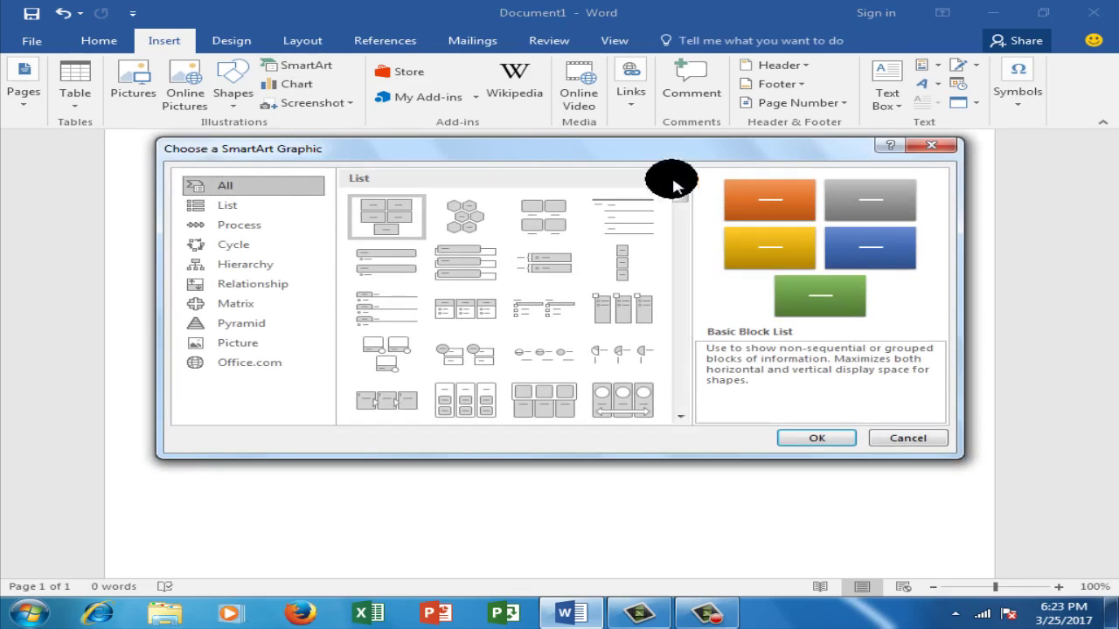
{"action": "left_click", "coordinate": [929, 145]}
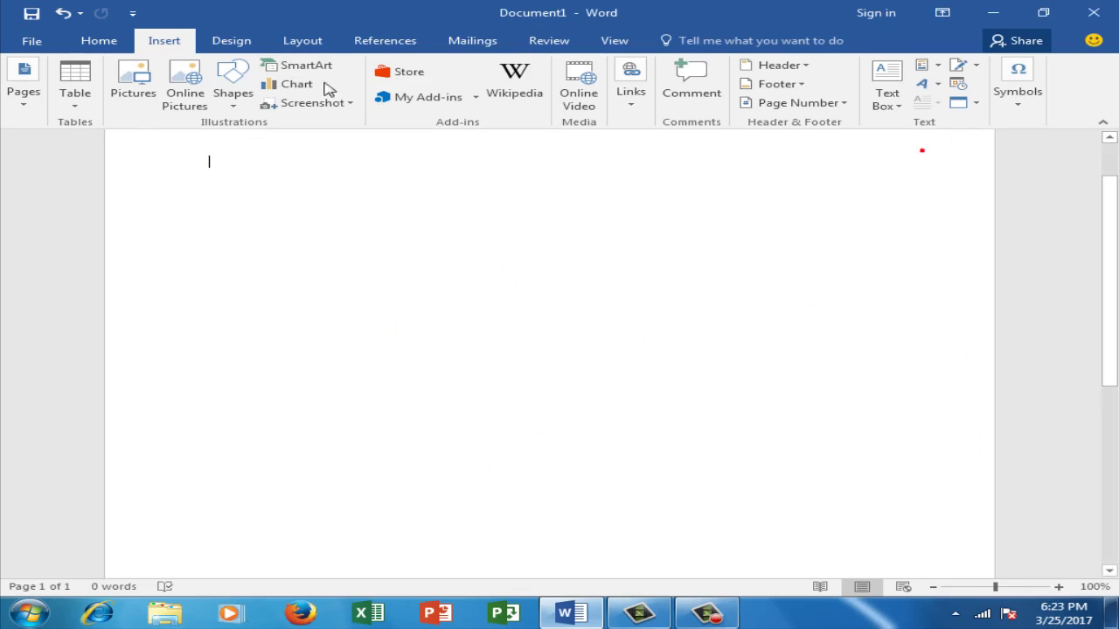
- Draw a rounded rectangle across the top of the page from Insert > Shapes
{"action": "left_click", "coordinate": [233, 95]}
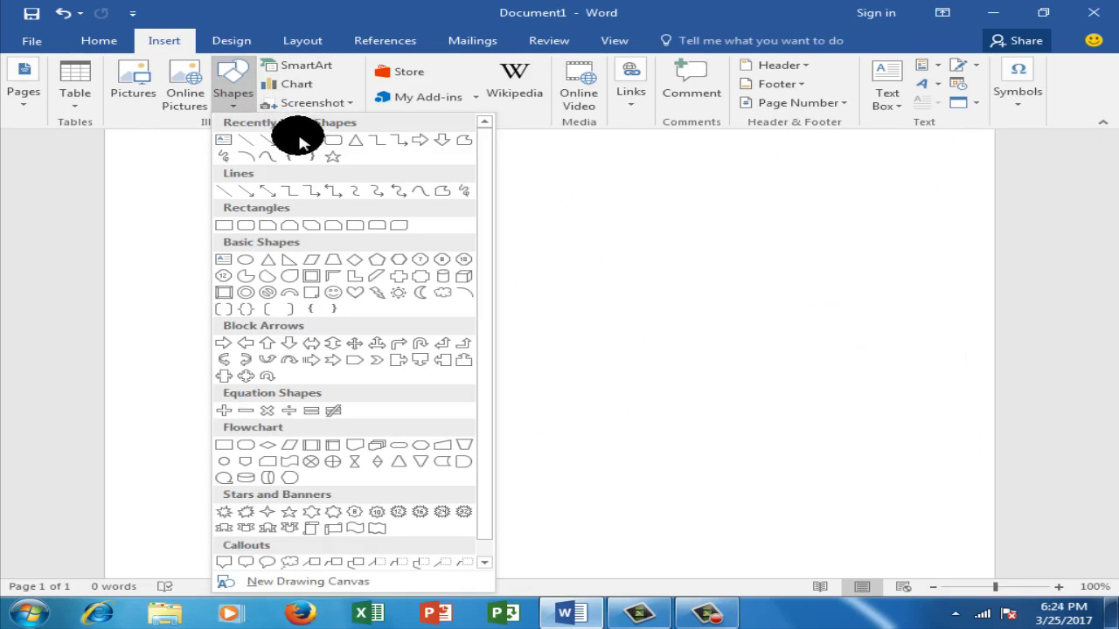
{"action": "left_click", "coordinate": [246, 225]}
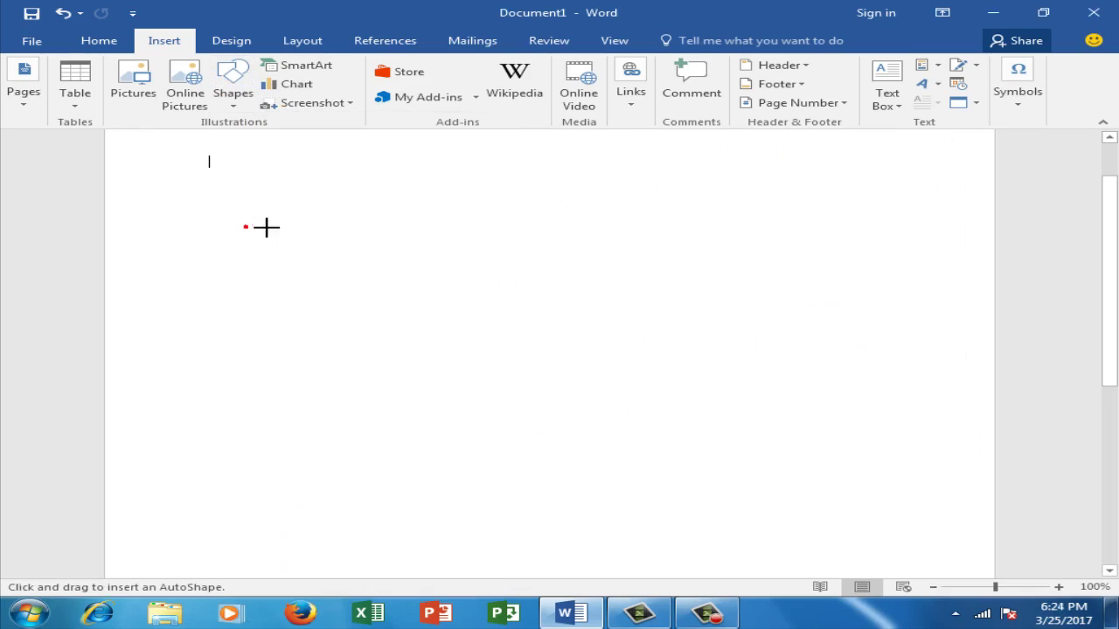
{"action": "left_click_drag", "start_coordinate": [174, 178], "coordinate": [734, 312]}
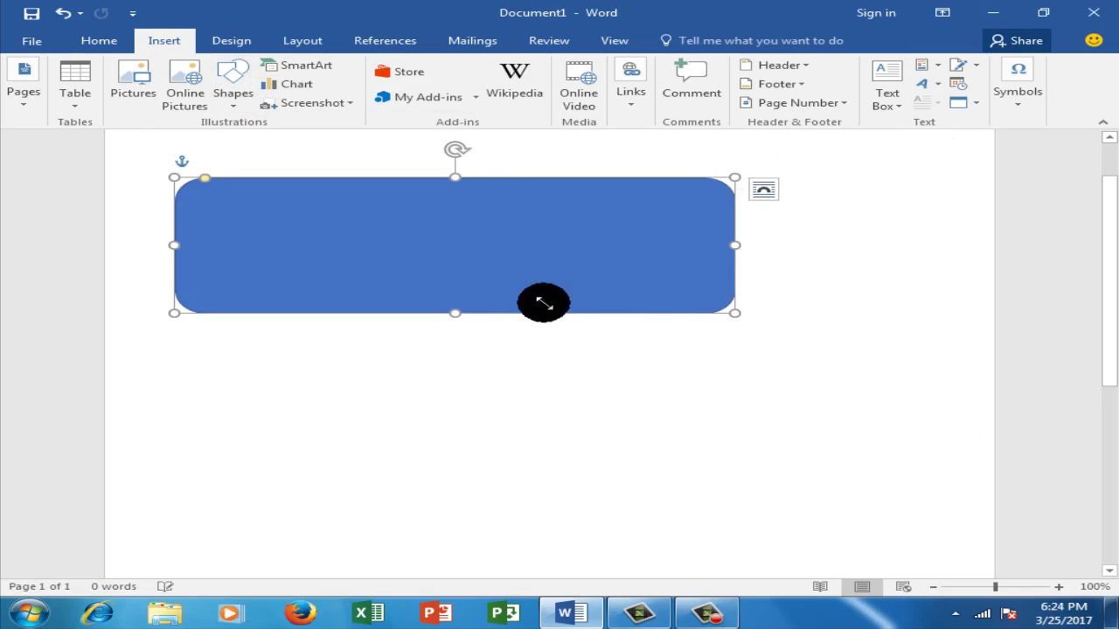
{"action": "right_click", "coordinate": [437, 182]}
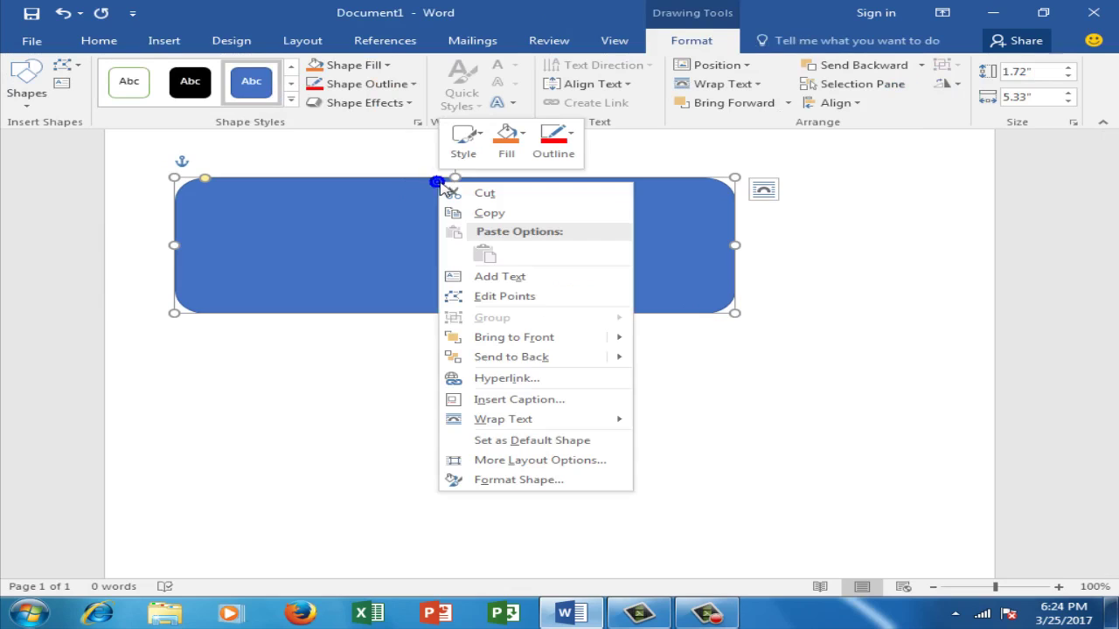
{"action": "left_click", "coordinate": [354, 64]}
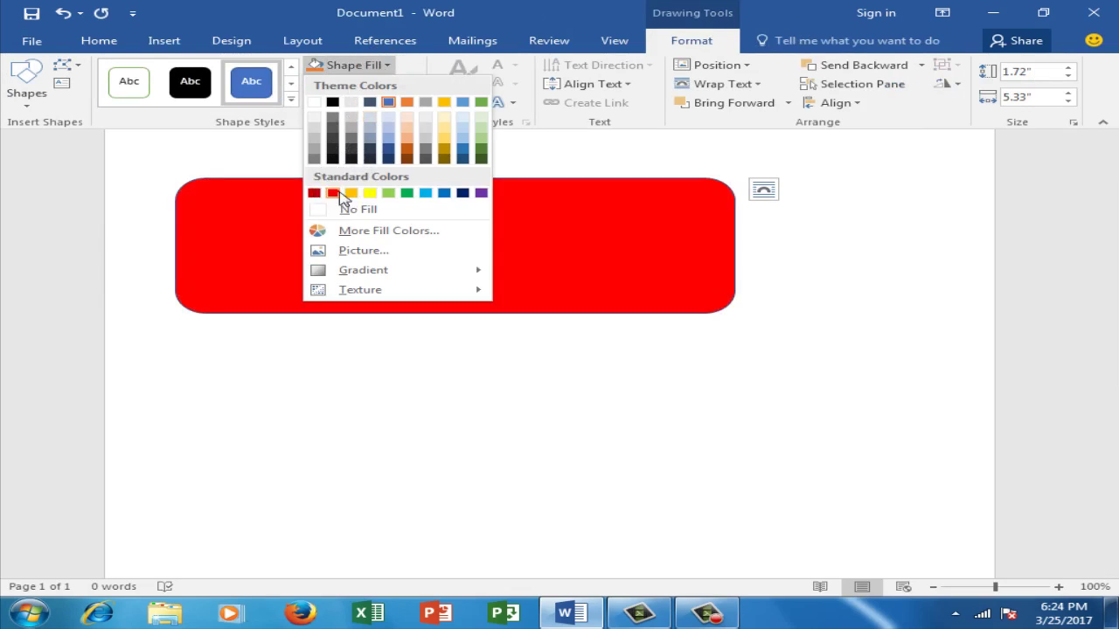
- Fill the rectangle red and give it a 4½ pt yellow outline
{"action": "left_click", "coordinate": [333, 193]}
{"action": "left_click", "coordinate": [411, 87]}
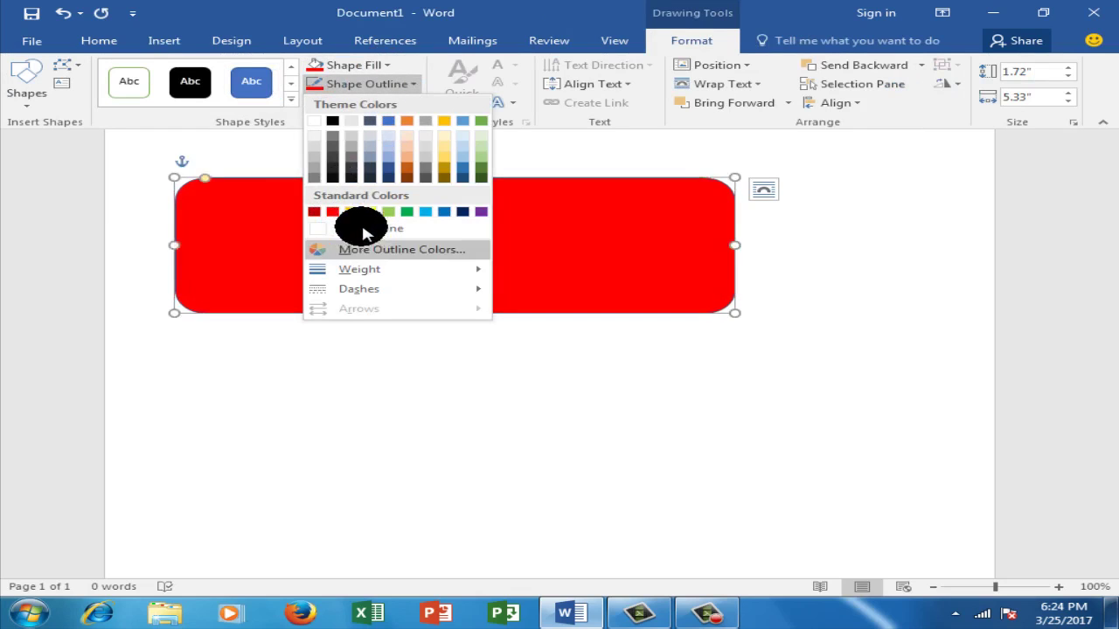
{"action": "left_click", "coordinate": [370, 213]}
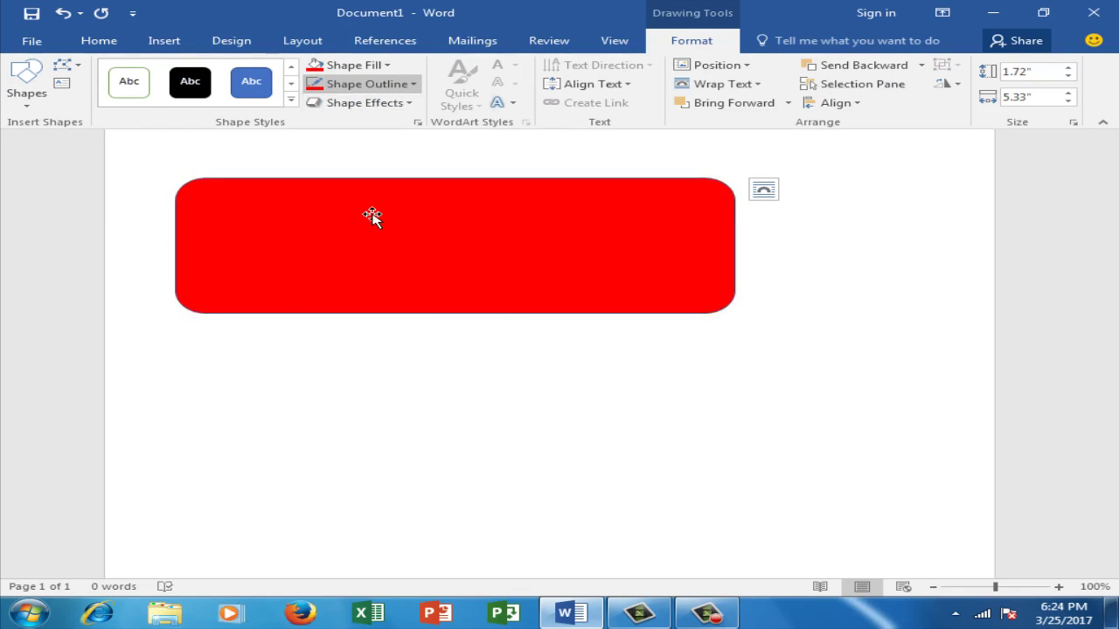
{"action": "left_click", "coordinate": [413, 85]}
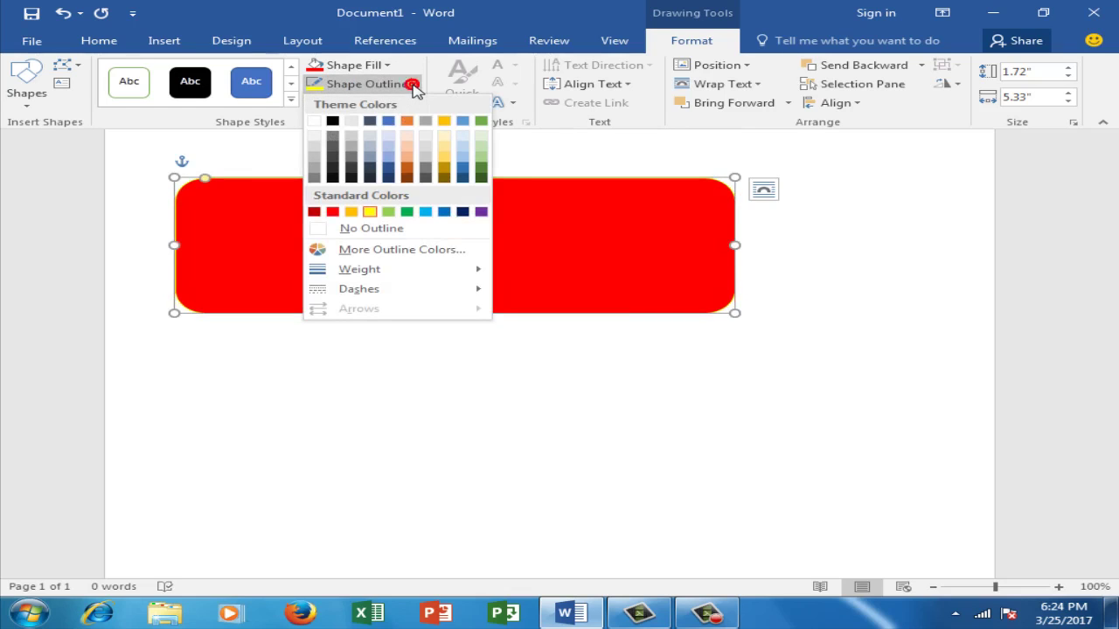
{"action": "mouse_move", "coordinate": [410, 278]}
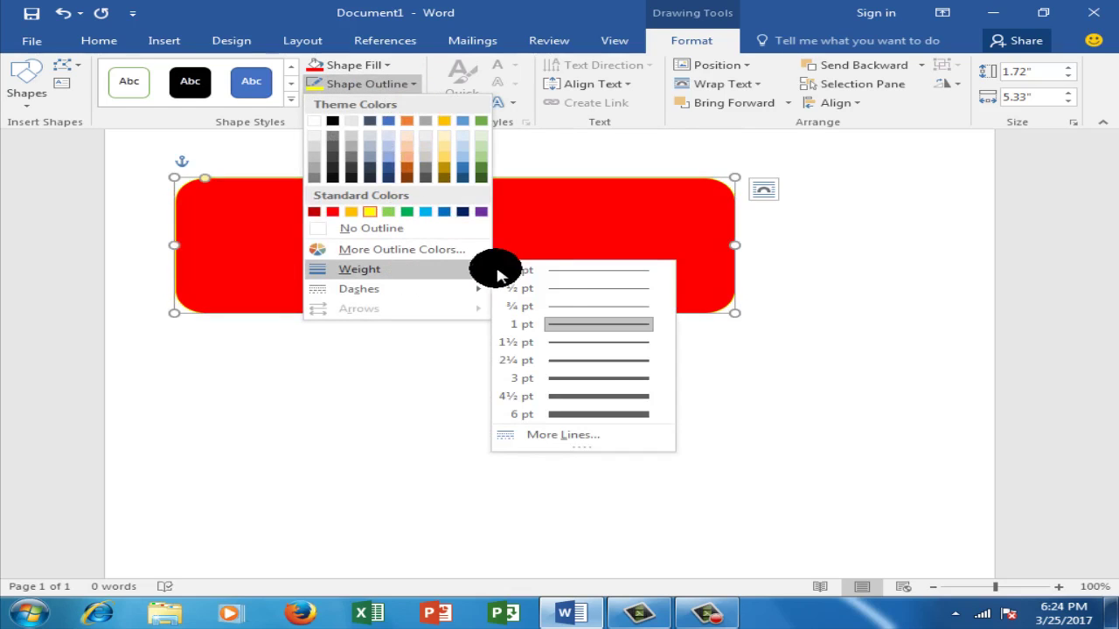
{"action": "left_click", "coordinate": [594, 398]}
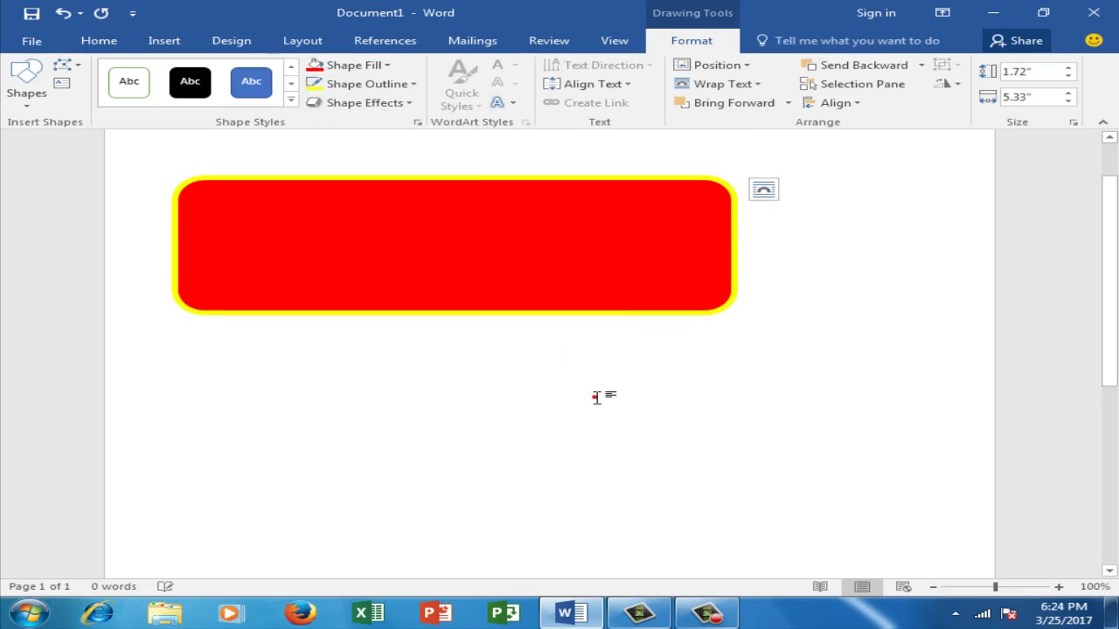
- Apply a Bevel shape effect to the rounded rectangle
{"action": "left_click", "coordinate": [410, 103]}
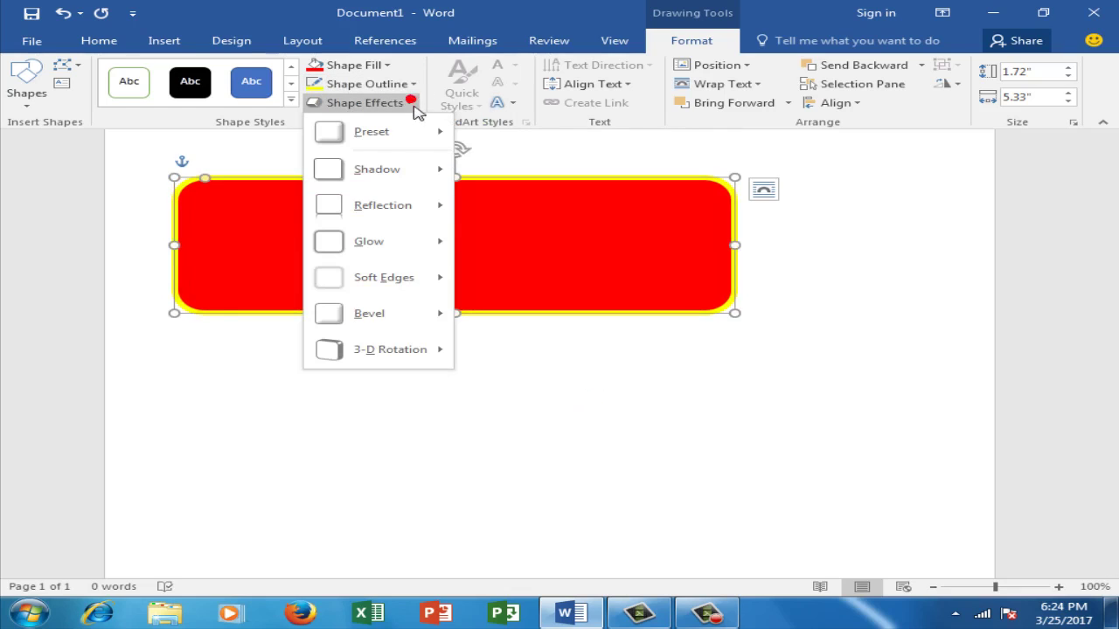
{"action": "mouse_move", "coordinate": [371, 315]}
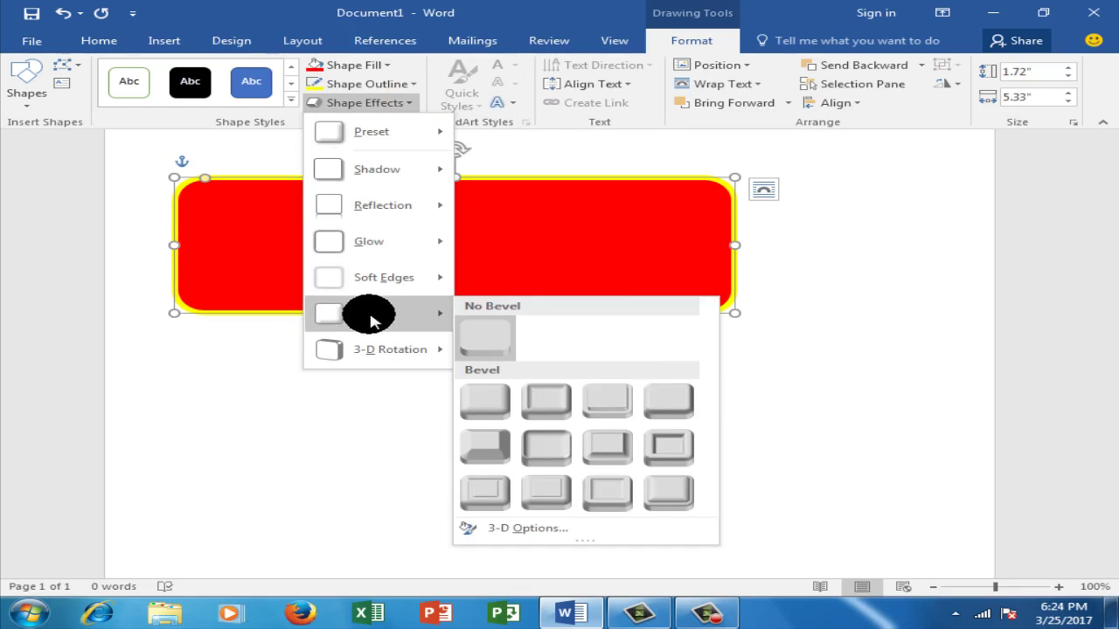
{"action": "left_click", "coordinate": [544, 402]}
{"action": "left_click", "coordinate": [362, 255]}
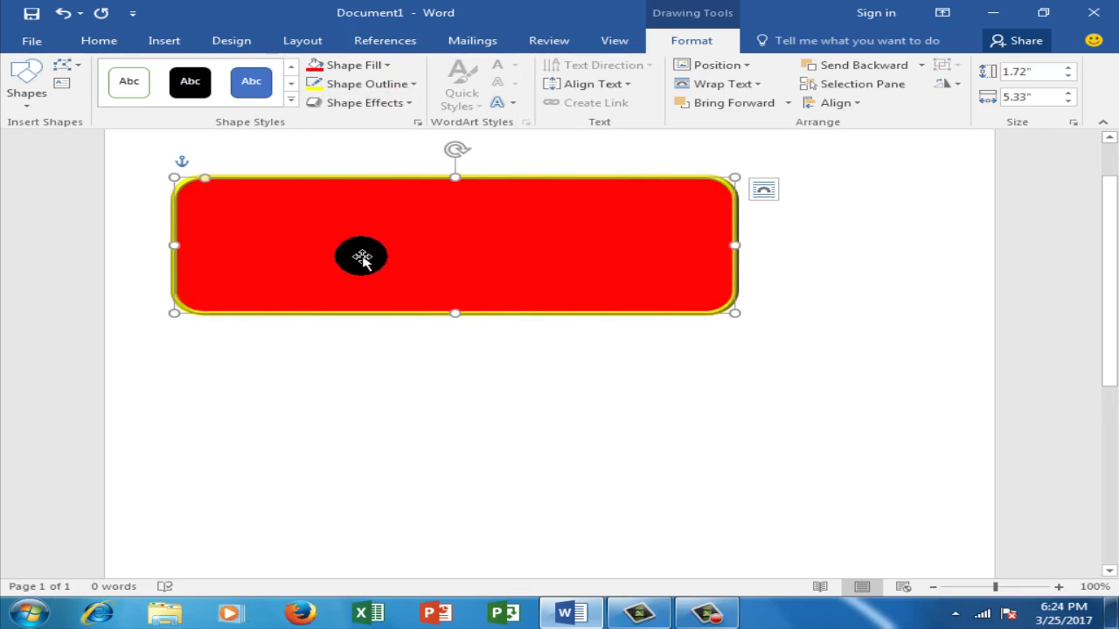
- Type a two-word name inside the red rectangle with Add Text, then reselect the shape
{"action": "right_click", "coordinate": [340, 250]}
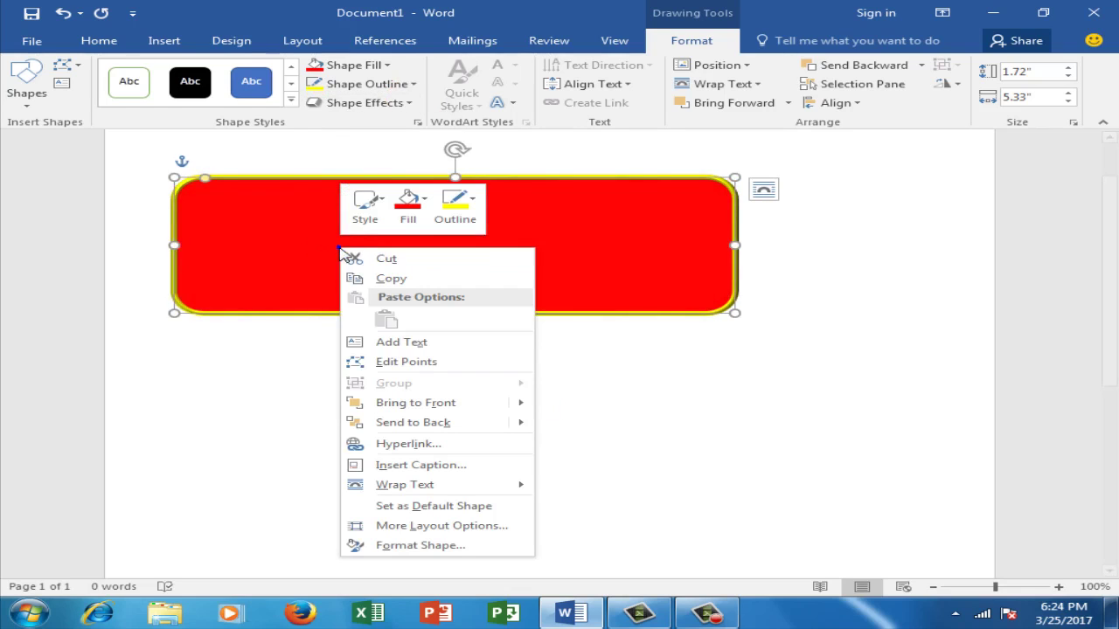
{"action": "left_click", "coordinate": [385, 342]}
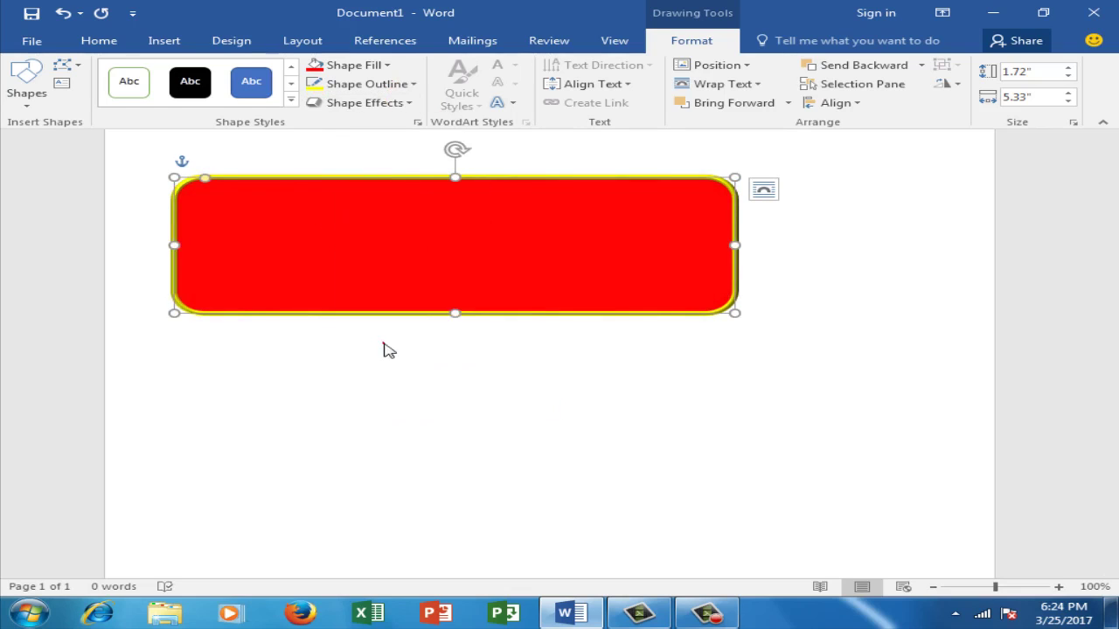
{"action": "left_click", "coordinate": [423, 257]}
{"action": "type", "text": "Sh"}
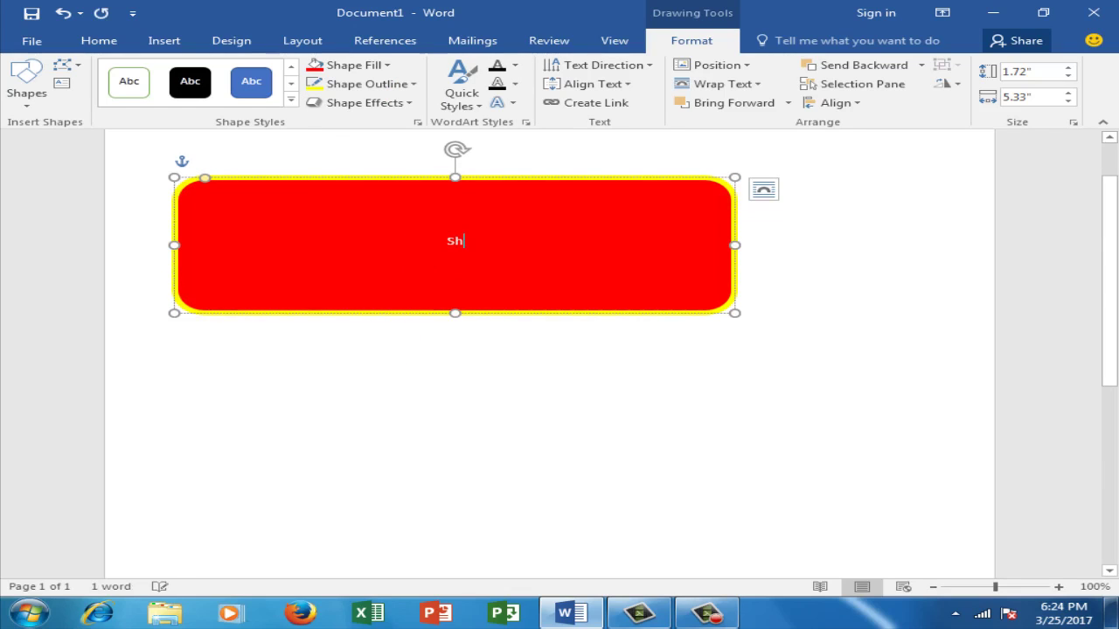
{"action": "type", "text": "ibdas halder"}
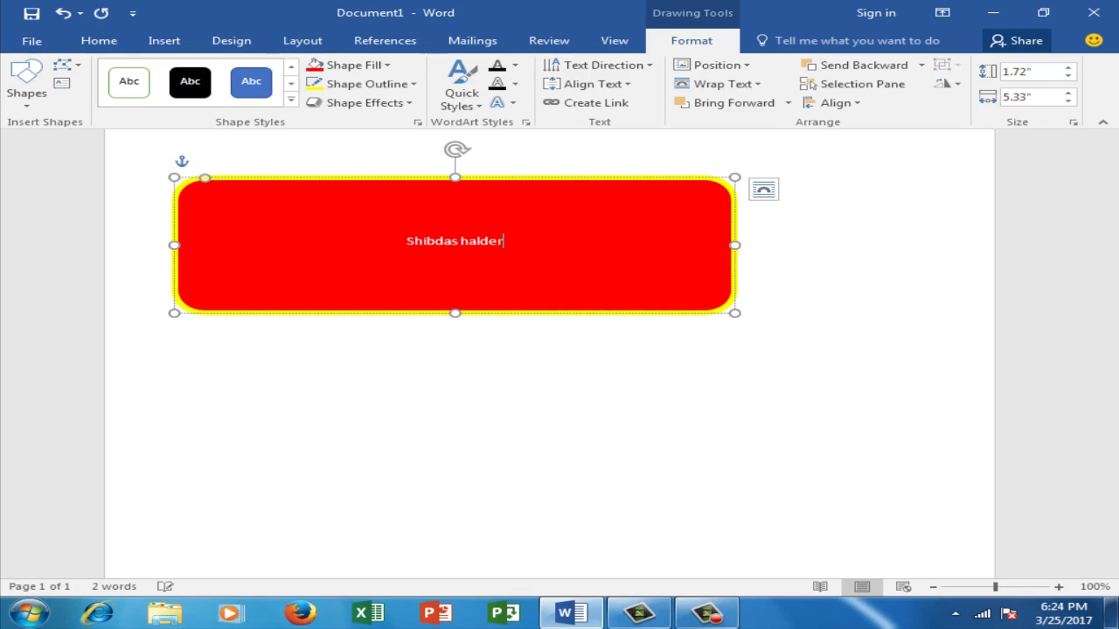
{"action": "triple_click", "coordinate": [431, 251]}
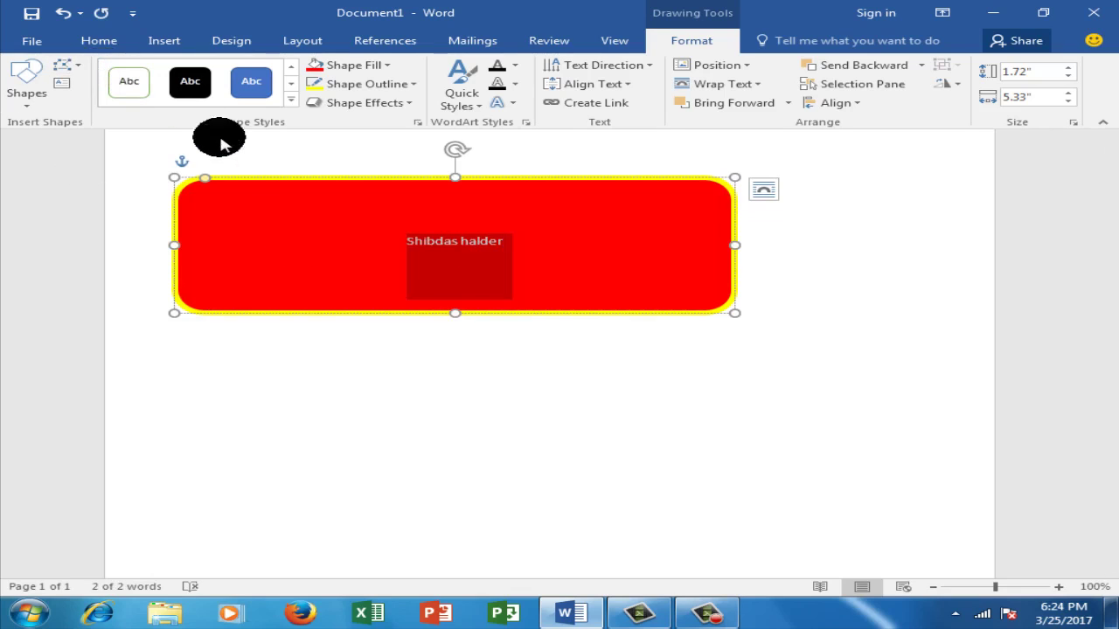
{"action": "left_click", "coordinate": [503, 244]}
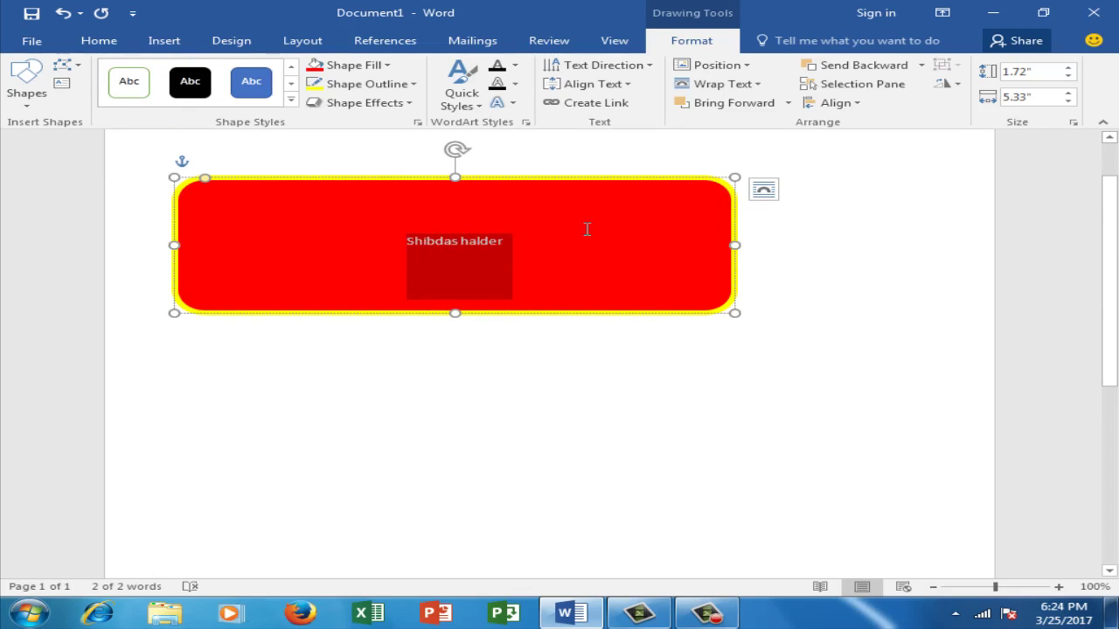
{"action": "left_click", "coordinate": [513, 177]}
- In Format Shape, set the rectangle's outline colour to black and select the text's last word
{"action": "right_click", "coordinate": [513, 178]}
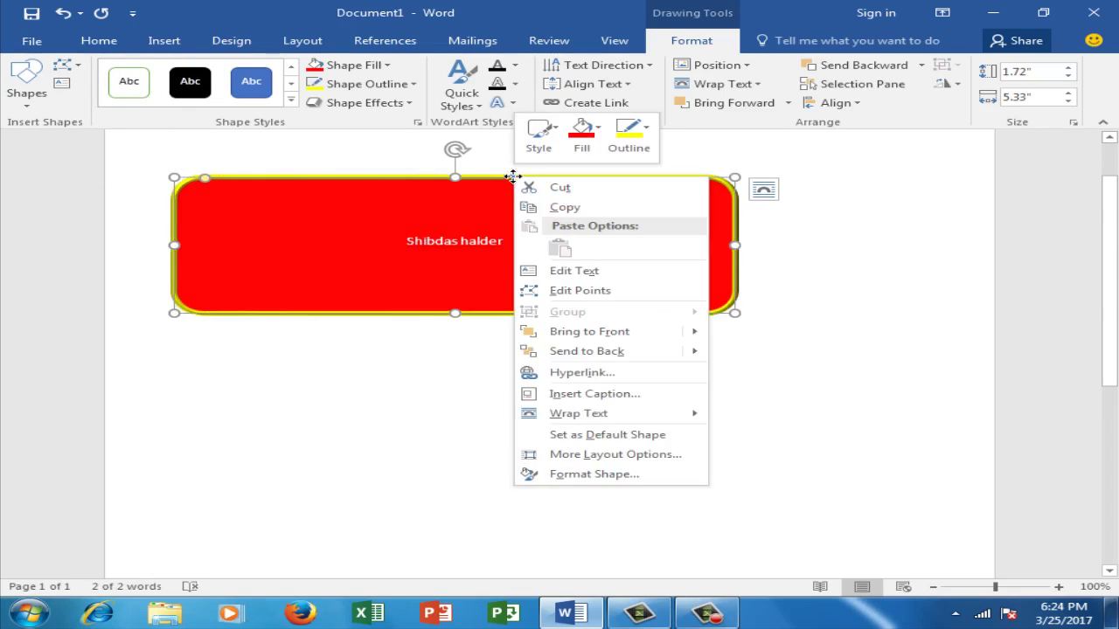
{"action": "left_click", "coordinate": [591, 474]}
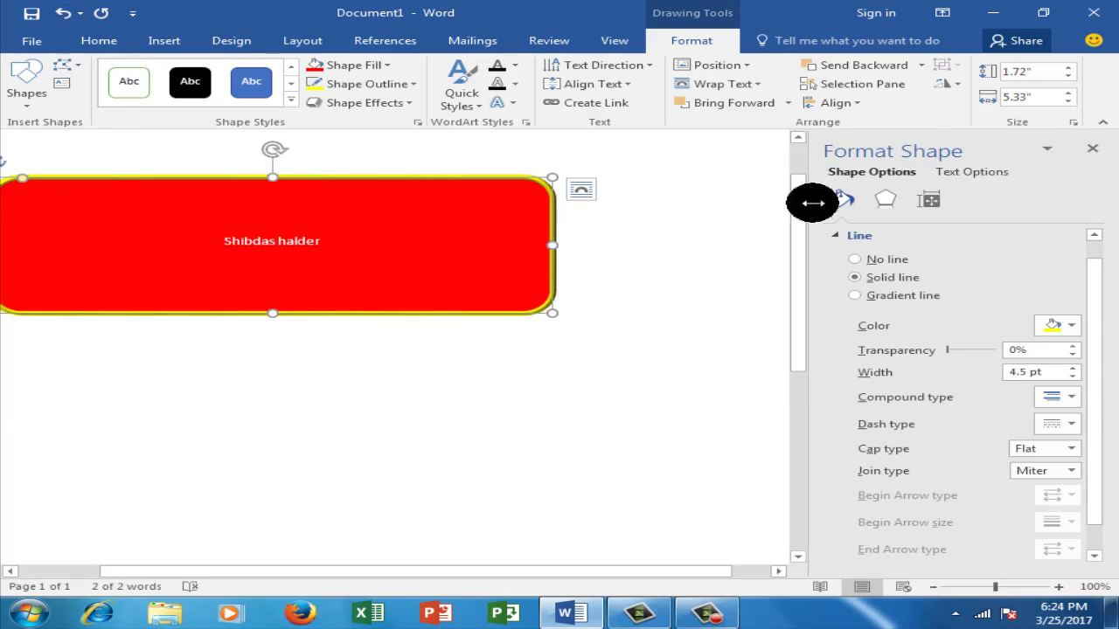
{"action": "left_click", "coordinate": [1072, 326]}
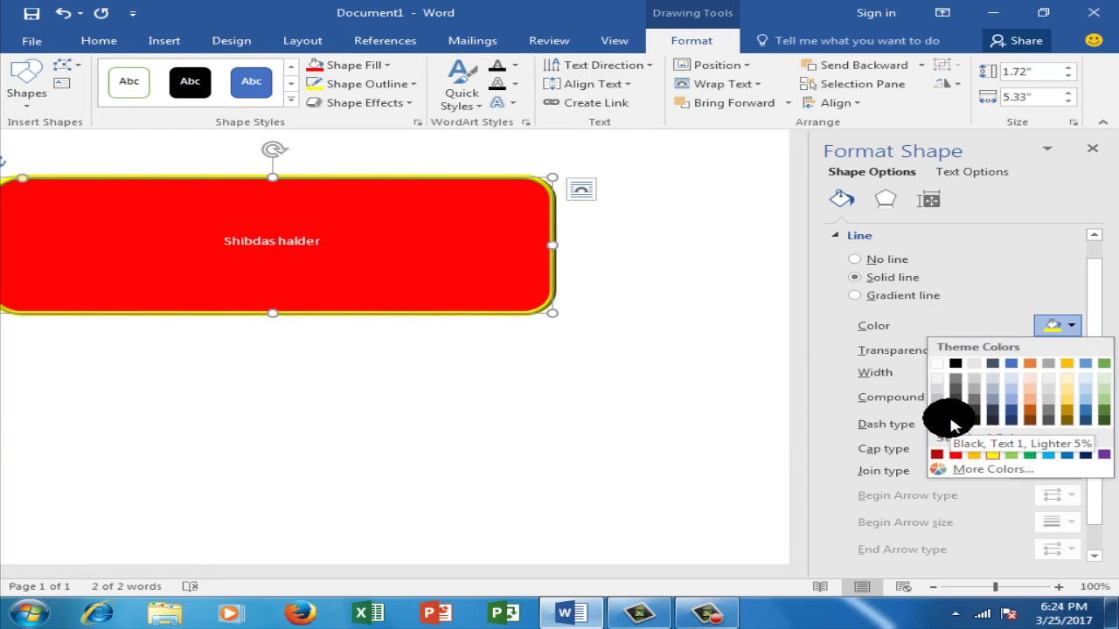
{"action": "left_click", "coordinate": [953, 424]}
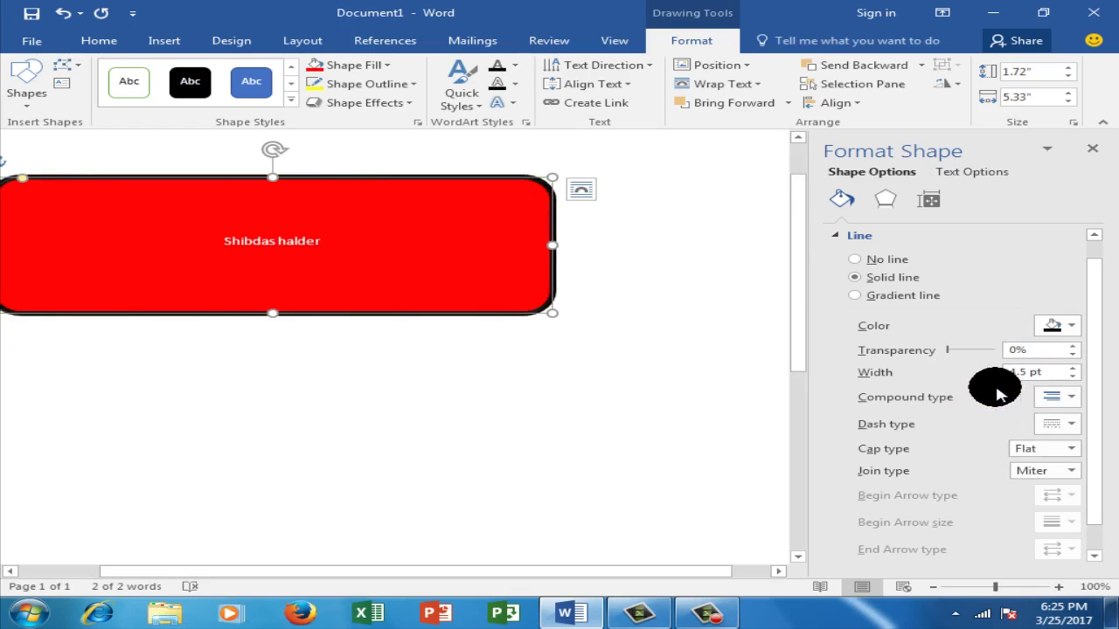
{"action": "left_click", "coordinate": [423, 236]}
{"action": "double_click", "coordinate": [320, 241]}
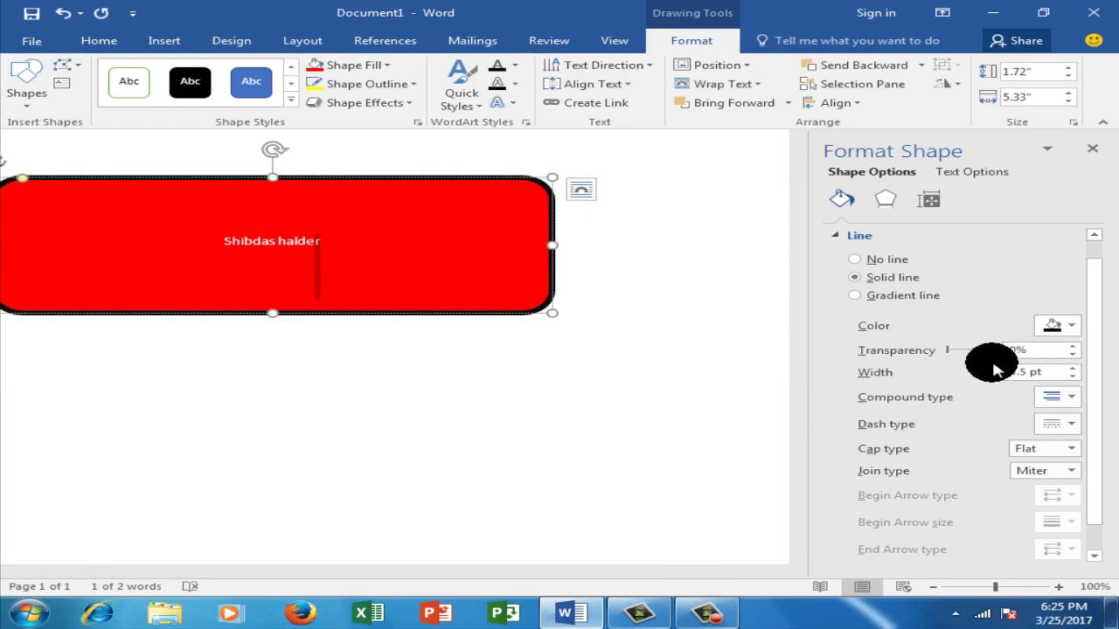
- Change the outline to a gradient line whose first gradient stop is gold
{"action": "left_click", "coordinate": [887, 299]}
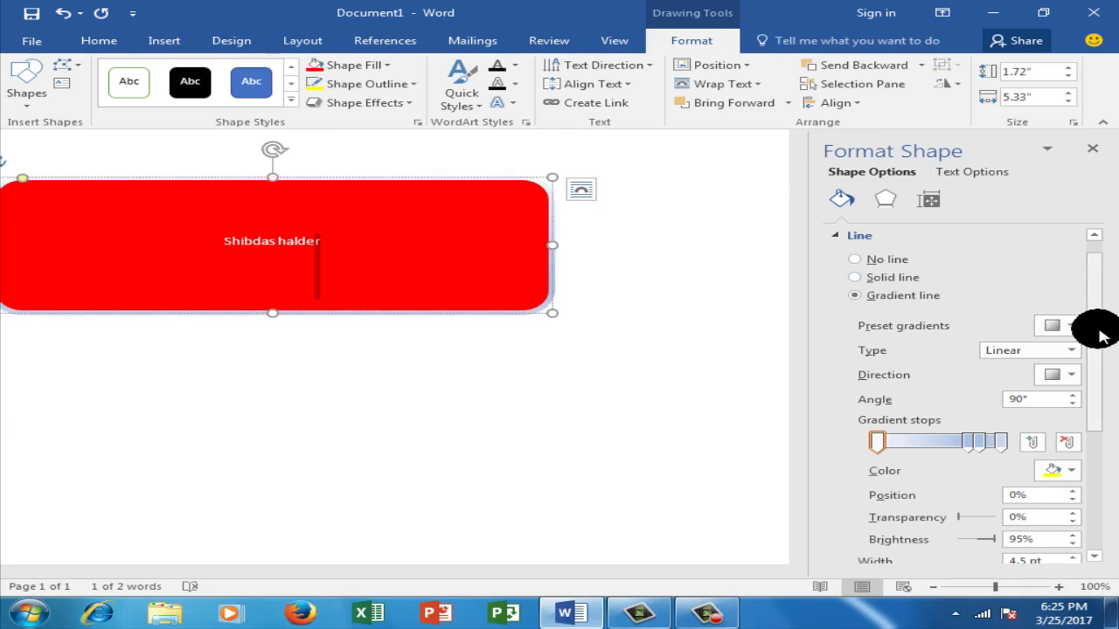
{"action": "left_click_drag", "start_coordinate": [1100, 335], "coordinate": [1098, 380]}
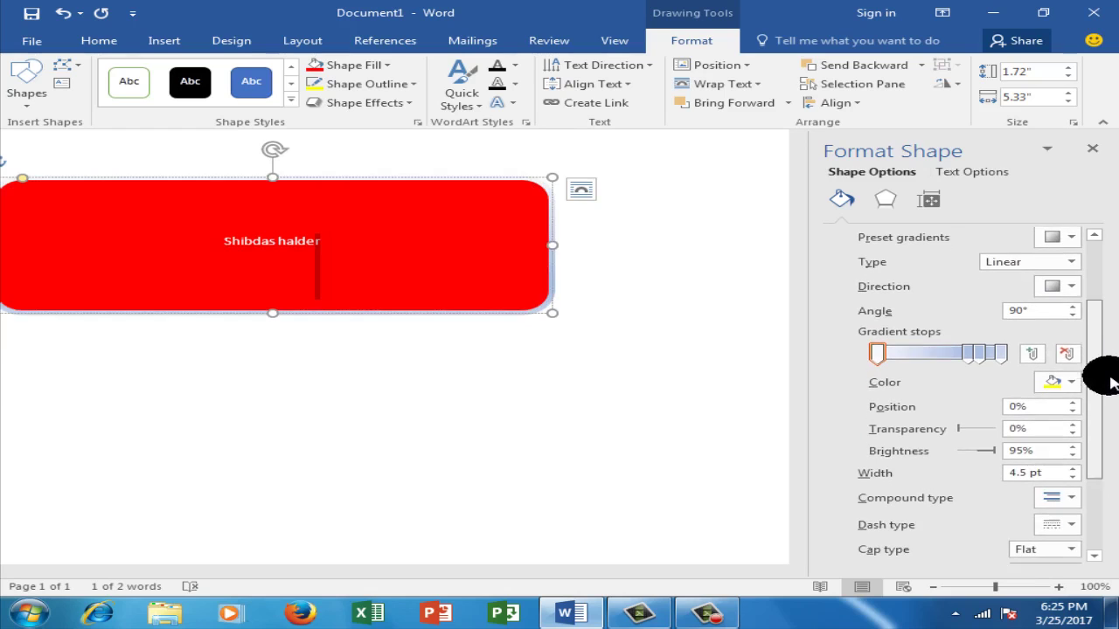
{"action": "left_click", "coordinate": [1073, 383]}
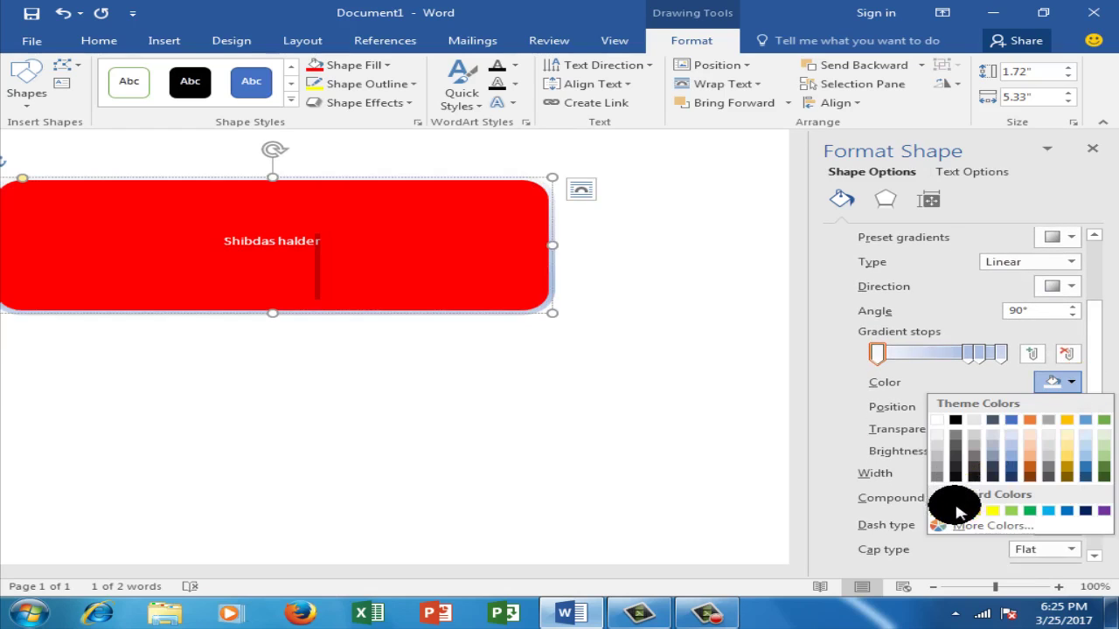
{"action": "left_click", "coordinate": [974, 511]}
{"action": "left_click", "coordinate": [569, 340]}
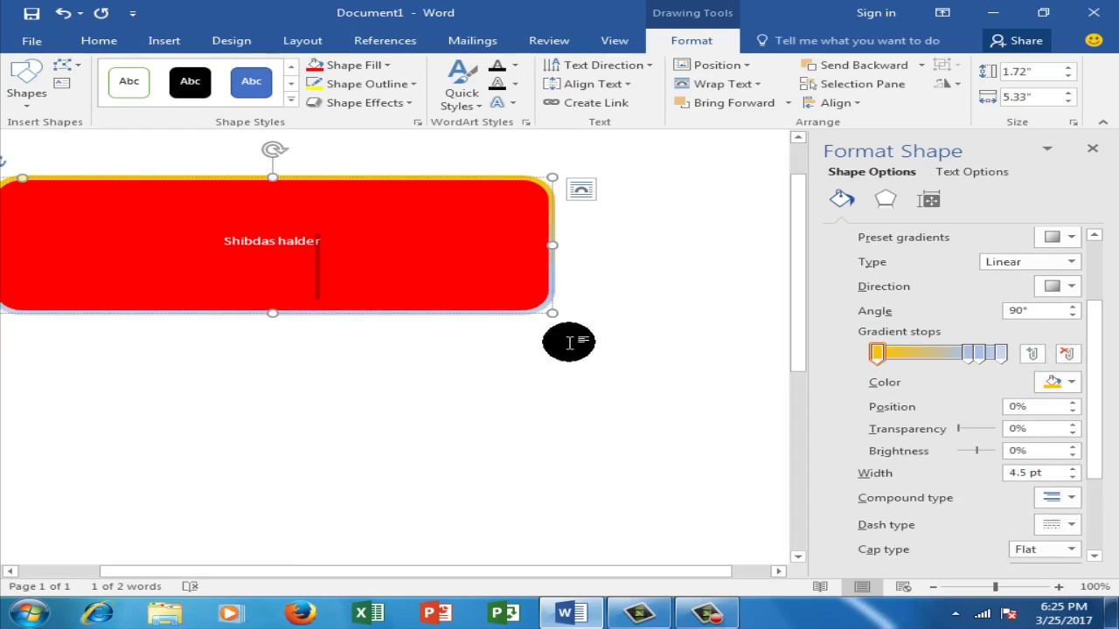
{"action": "left_click", "coordinate": [637, 290]}
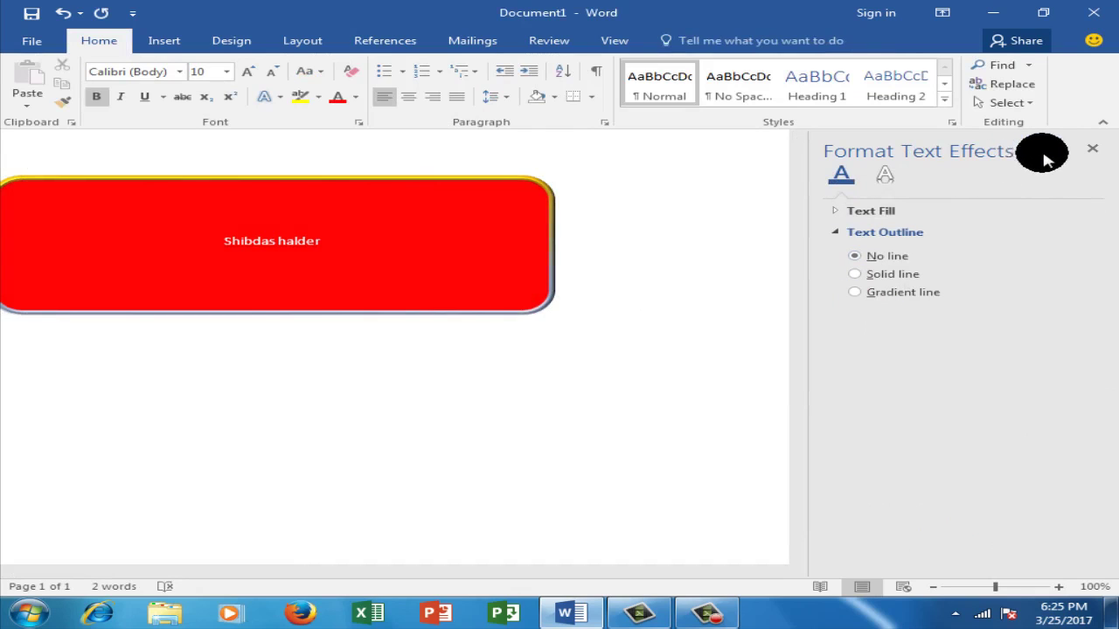
- Close Format Text Effects, reselect the rounded rectangle and reopen its Format Shape pane
{"action": "left_click", "coordinate": [1091, 149]}
{"action": "left_click", "coordinate": [500, 187]}
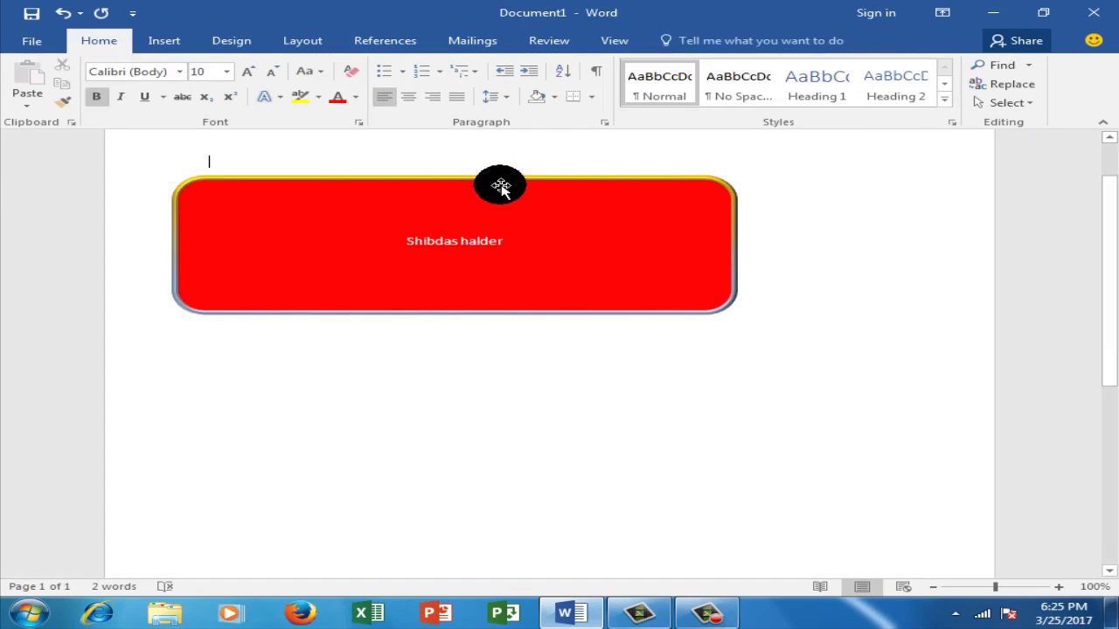
{"action": "left_click_drag", "start_coordinate": [514, 251], "coordinate": [582, 234]}
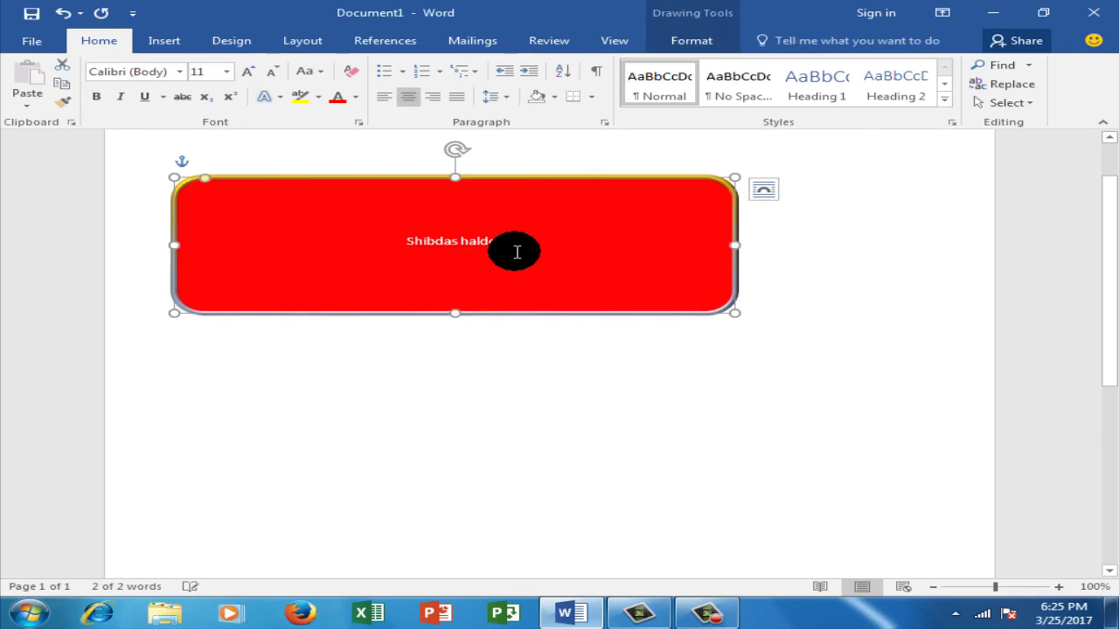
{"action": "right_click", "coordinate": [707, 208]}
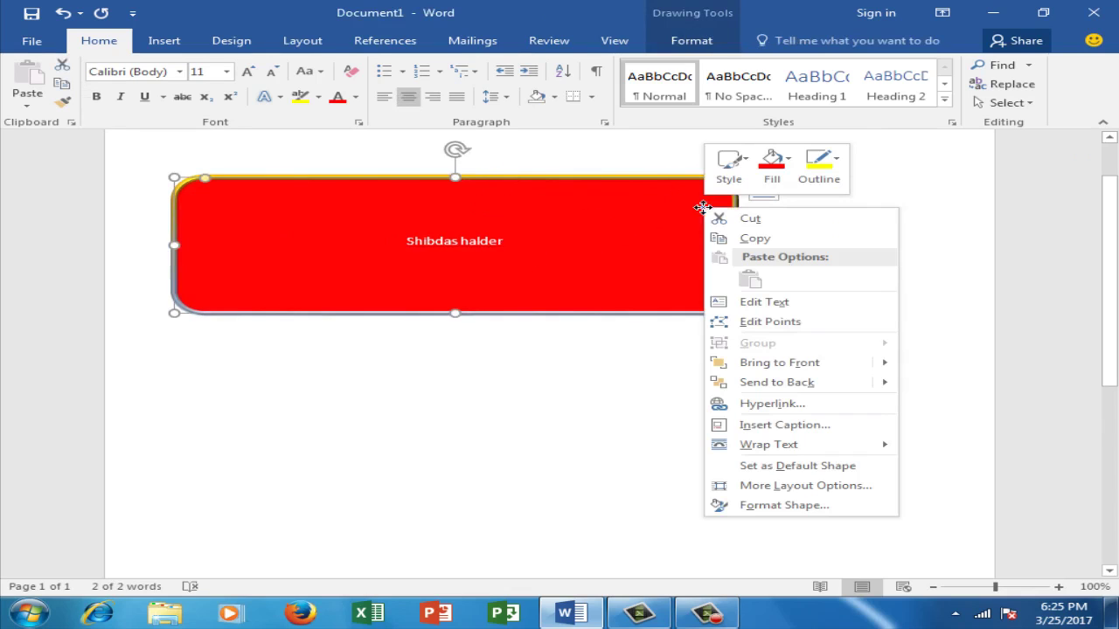
{"action": "left_click", "coordinate": [758, 505]}
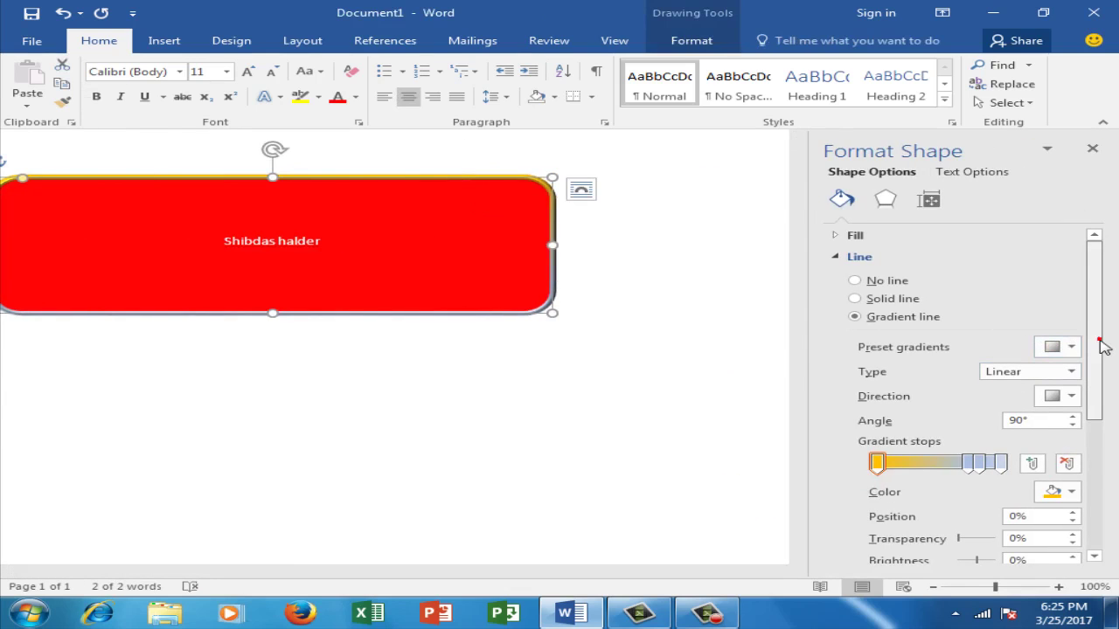
- Apply orange paragraph shading to the shape's text, then undo it with Ctrl+Z
{"action": "scroll", "coordinate": [1091, 337], "scroll_direction": "down", "scroll_amount": 2}
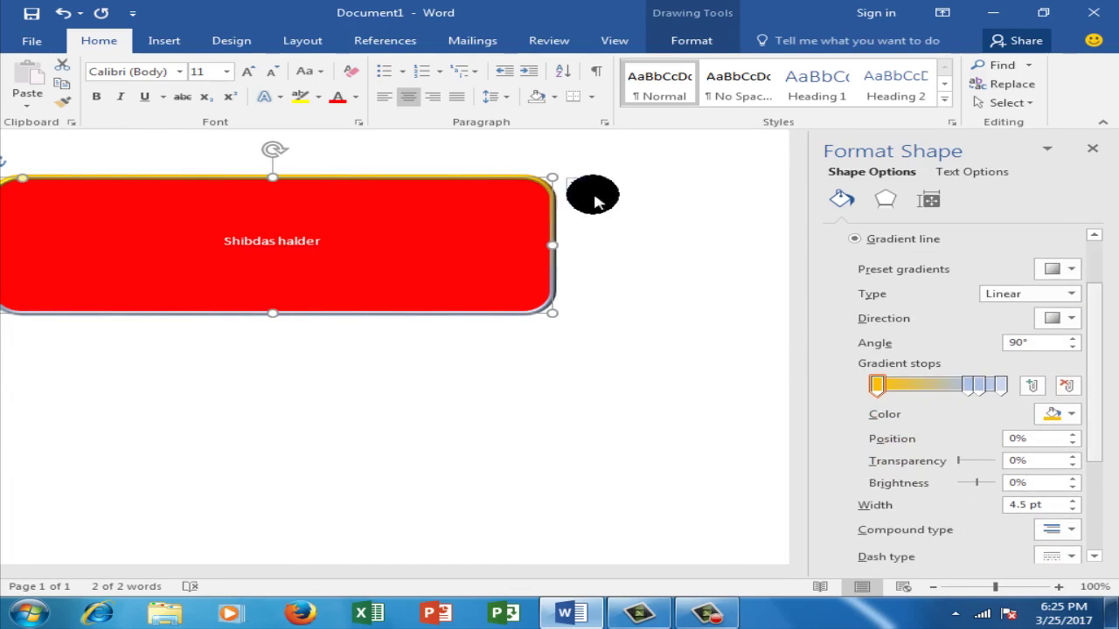
{"action": "left_click", "coordinate": [554, 100]}
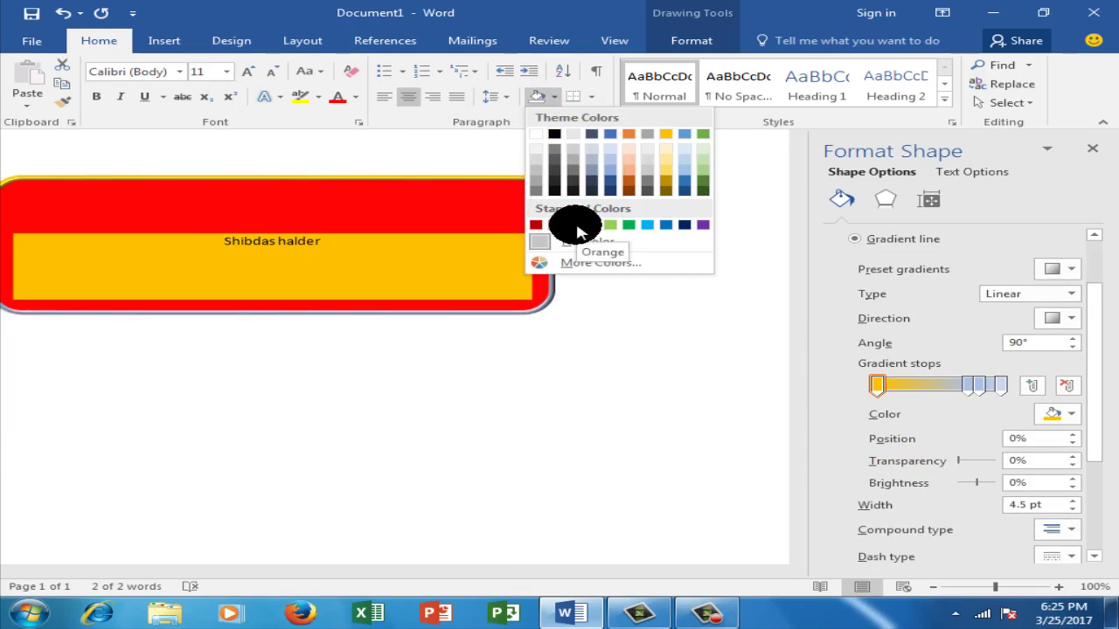
{"action": "left_click", "coordinate": [575, 226]}
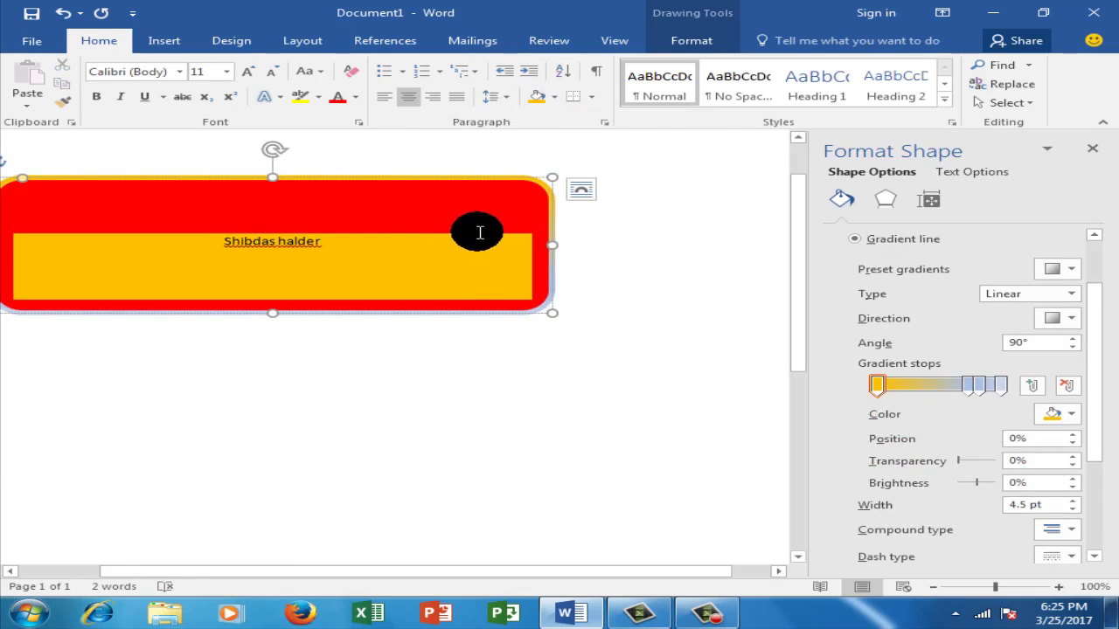
{"action": "key", "text": "ctrl+z"}
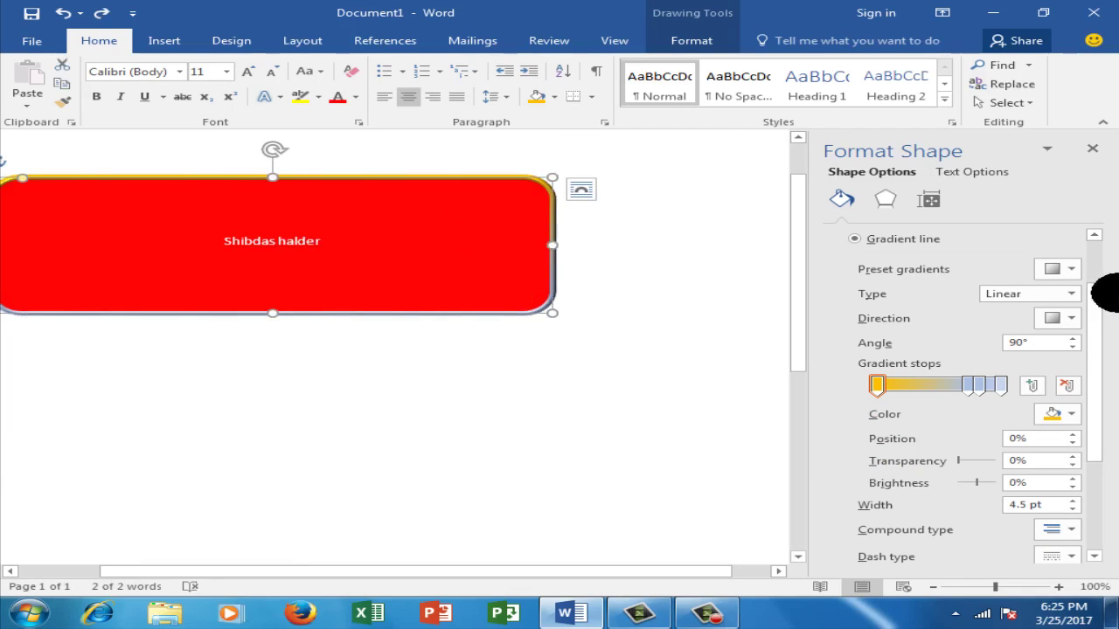
- Browse the shape's text formatting options in the Format Shape pane
{"action": "left_click_drag", "start_coordinate": [1098, 326], "coordinate": [1094, 360]}
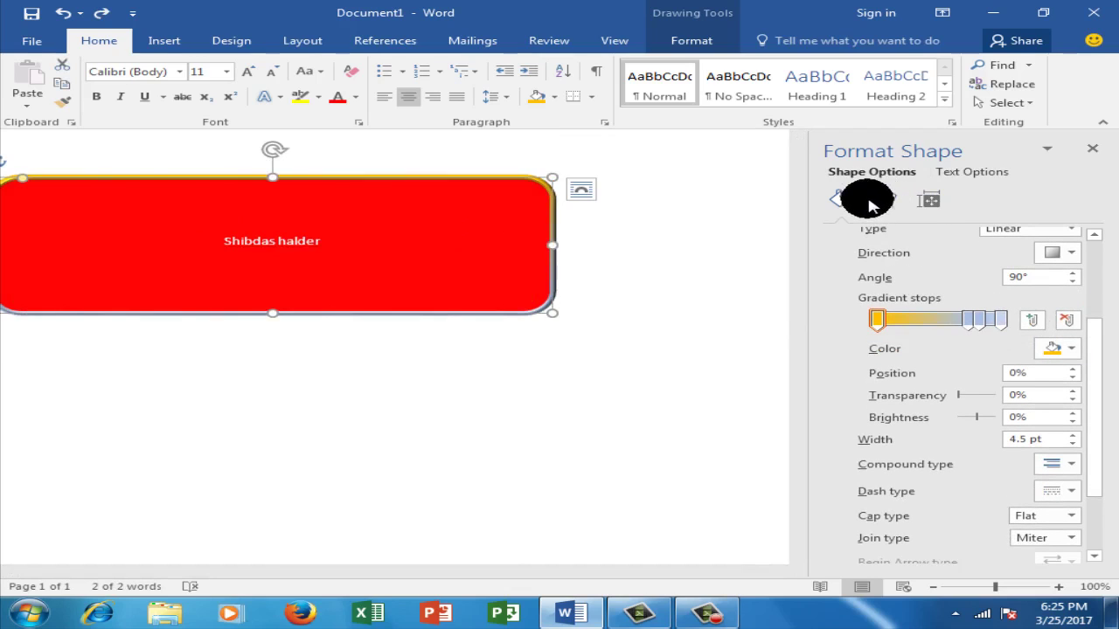
{"action": "left_click", "coordinate": [965, 175]}
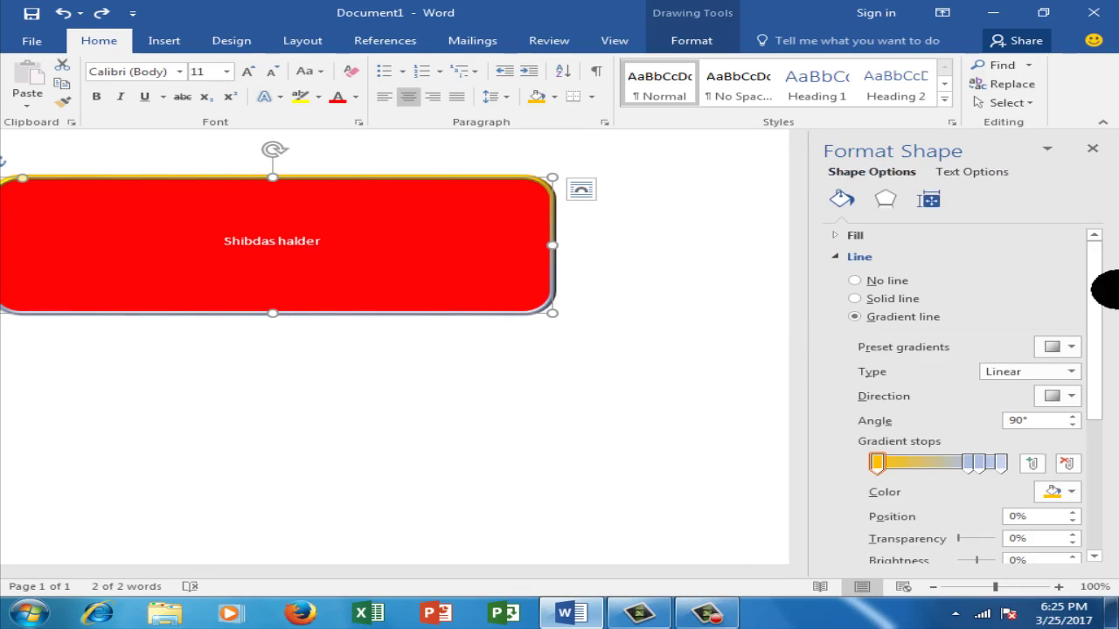
{"action": "mouse_move", "coordinate": [1094, 326]}
{"action": "left_mouse_down"}
{"action": "mouse_move", "coordinate": [1112, 378]}
{"action": "mouse_move", "coordinate": [1099, 461]}
{"action": "left_mouse_up"}
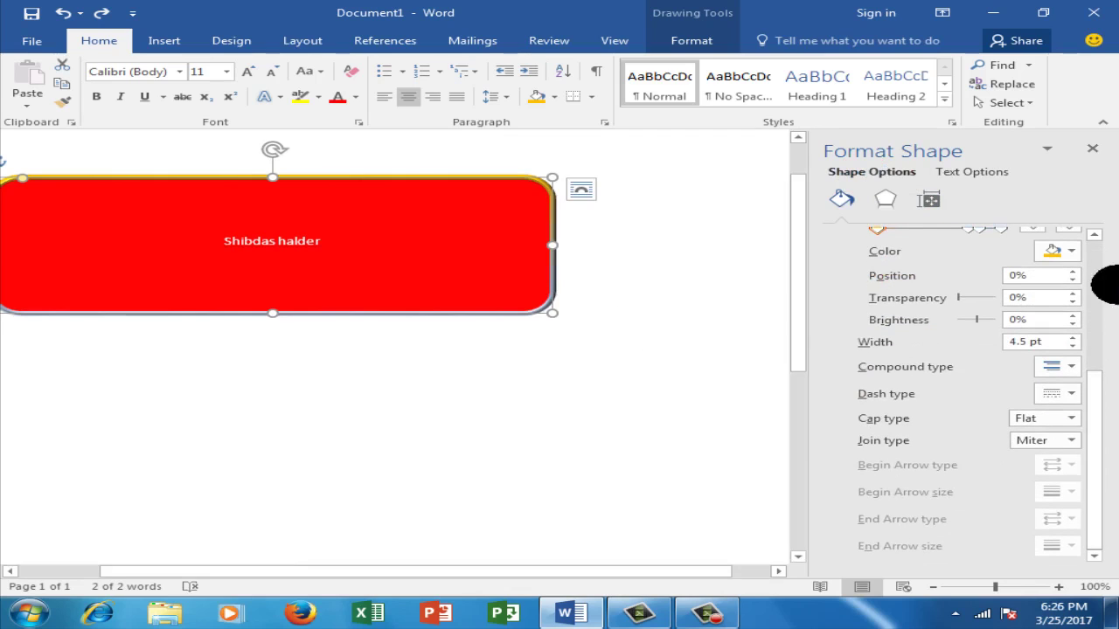
- Show the Gradient variations under Shape Fill for the red rounded rectangle
{"action": "left_click", "coordinate": [173, 47]}
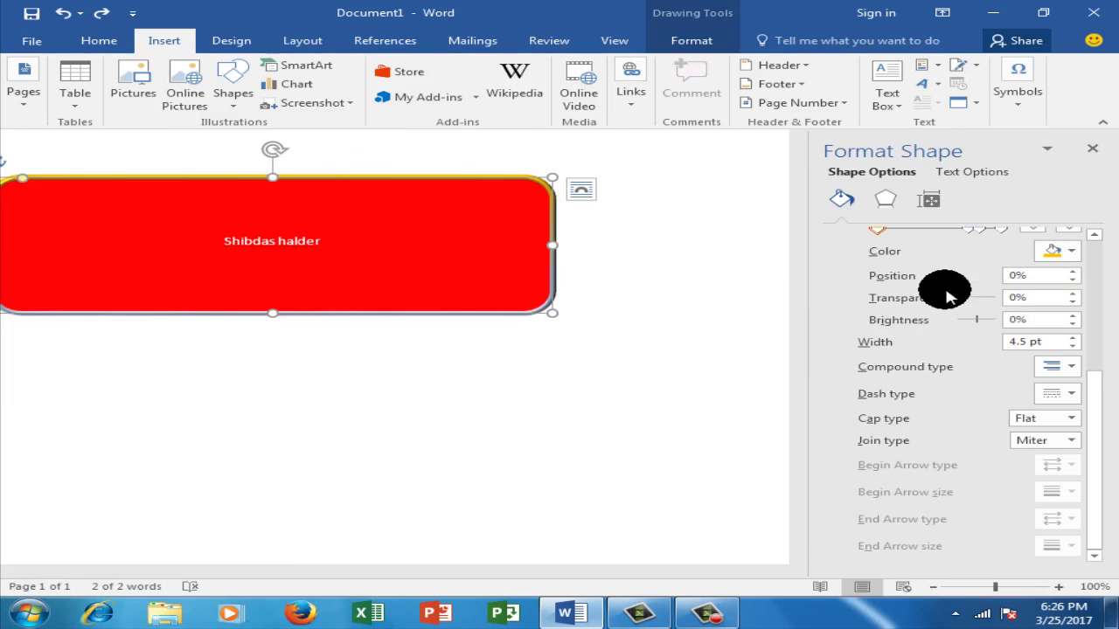
{"action": "scroll", "coordinate": [945, 295], "scroll_direction": "up", "scroll_amount": 3}
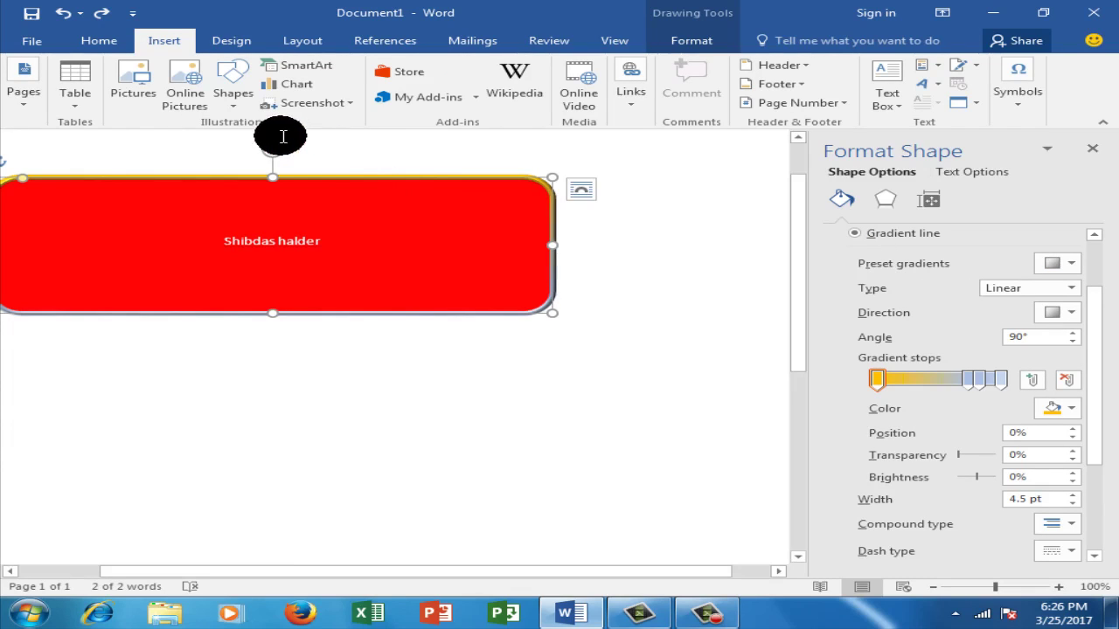
{"action": "left_click", "coordinate": [439, 183]}
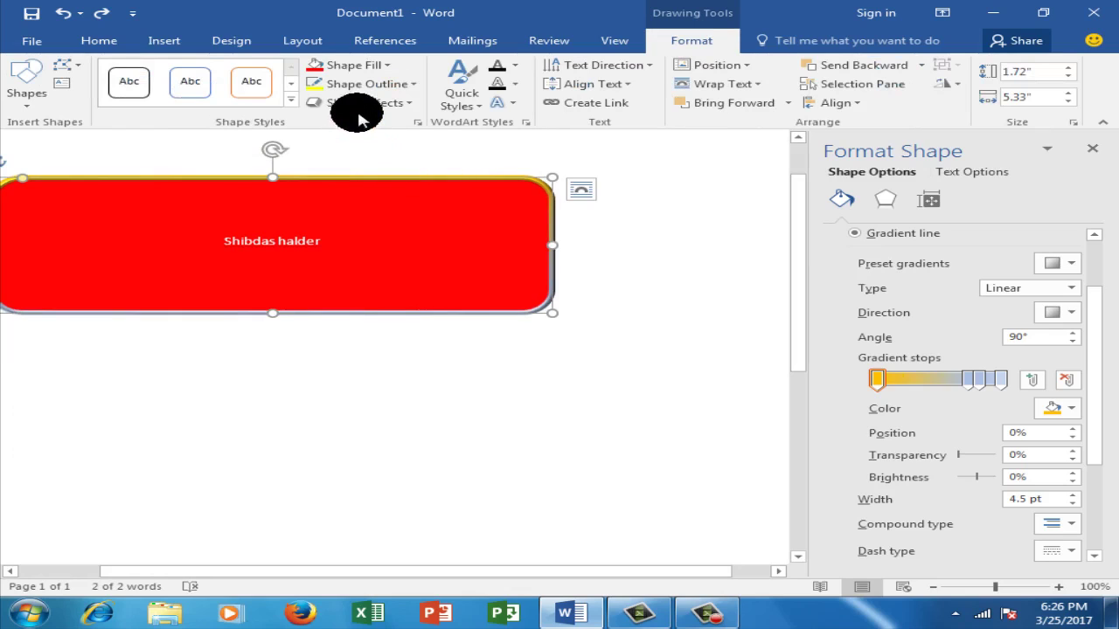
{"action": "left_click", "coordinate": [388, 66]}
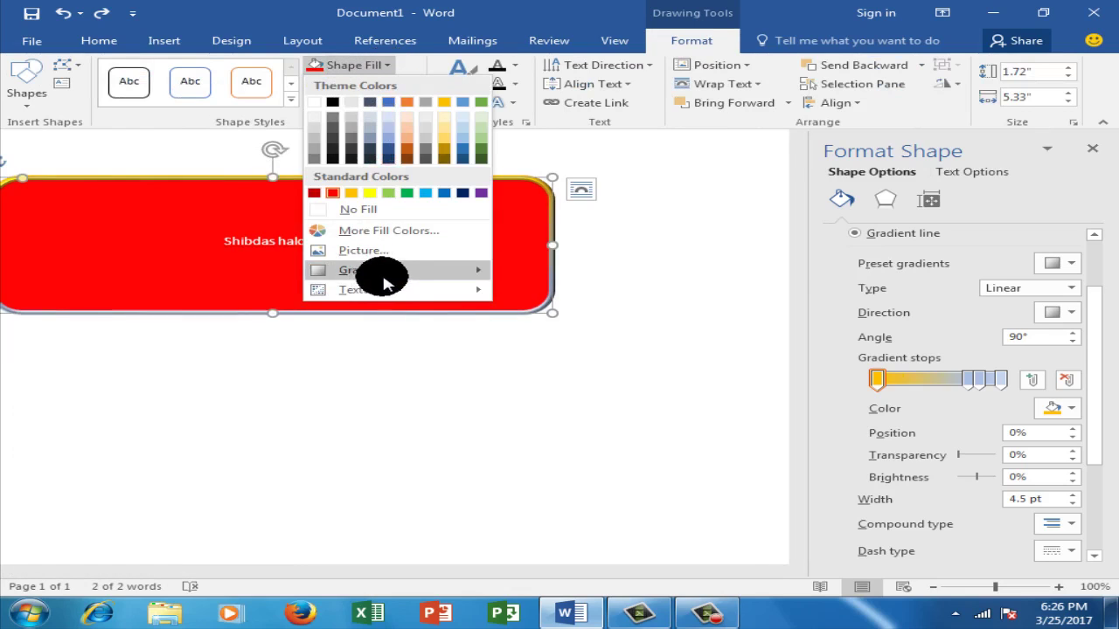
{"action": "mouse_move", "coordinate": [387, 278]}
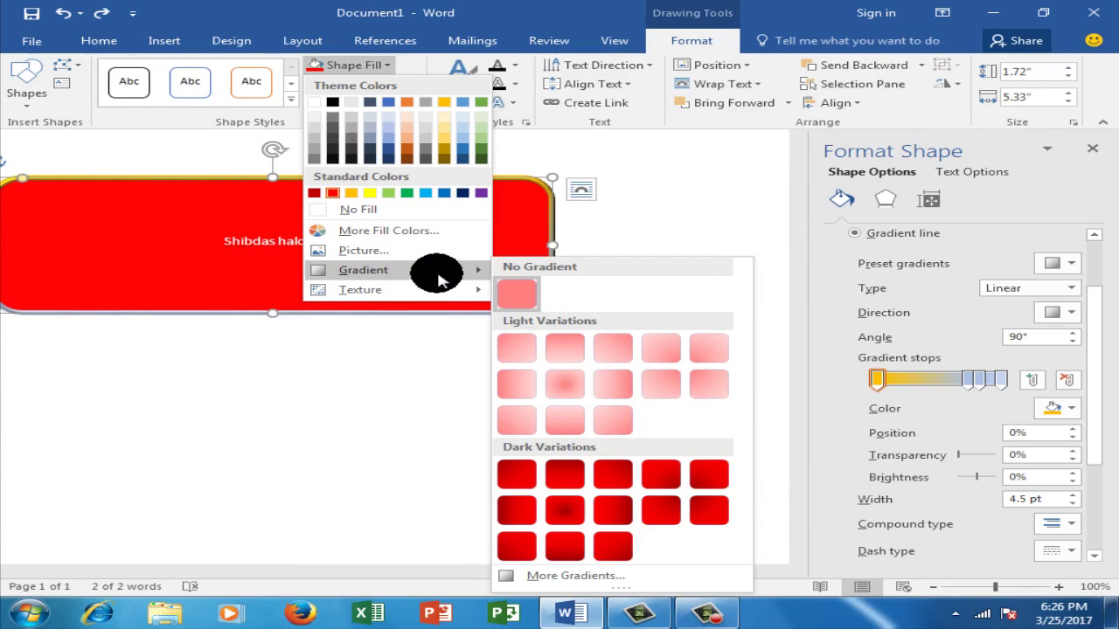
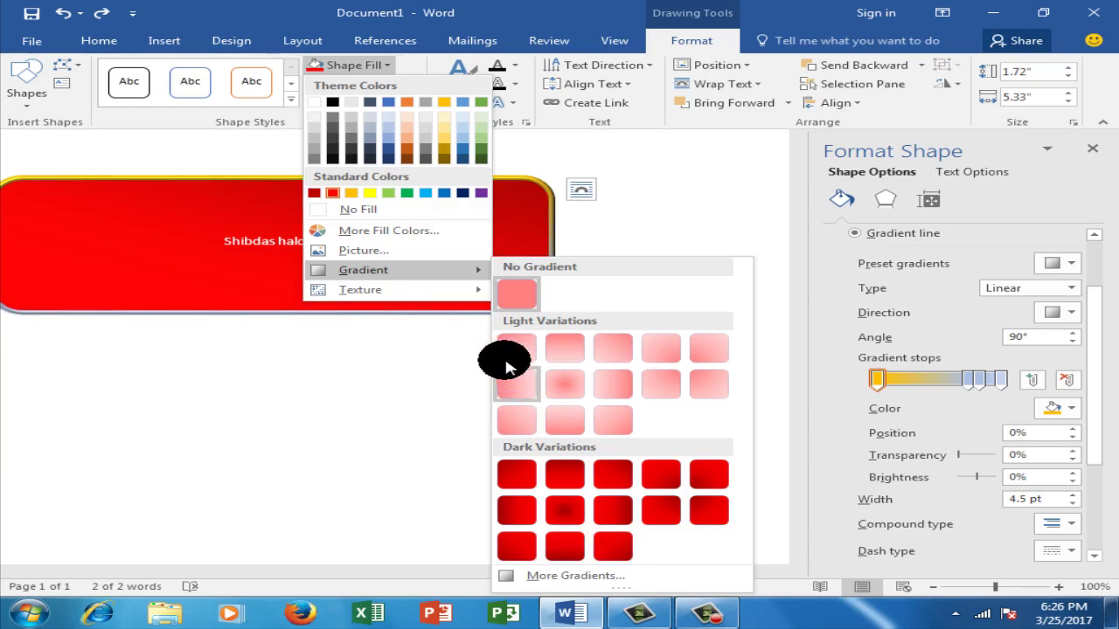
- Fill the red banner shape with the rose JPEG picture from the Desktop
{"action": "left_click", "coordinate": [434, 253]}
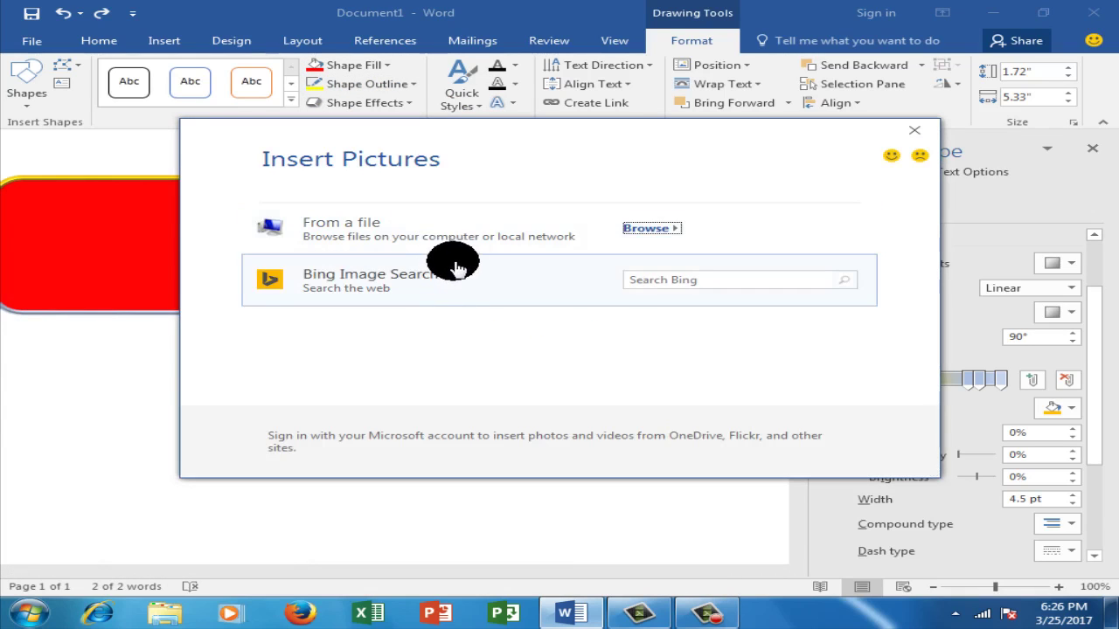
{"action": "left_click", "coordinate": [635, 230]}
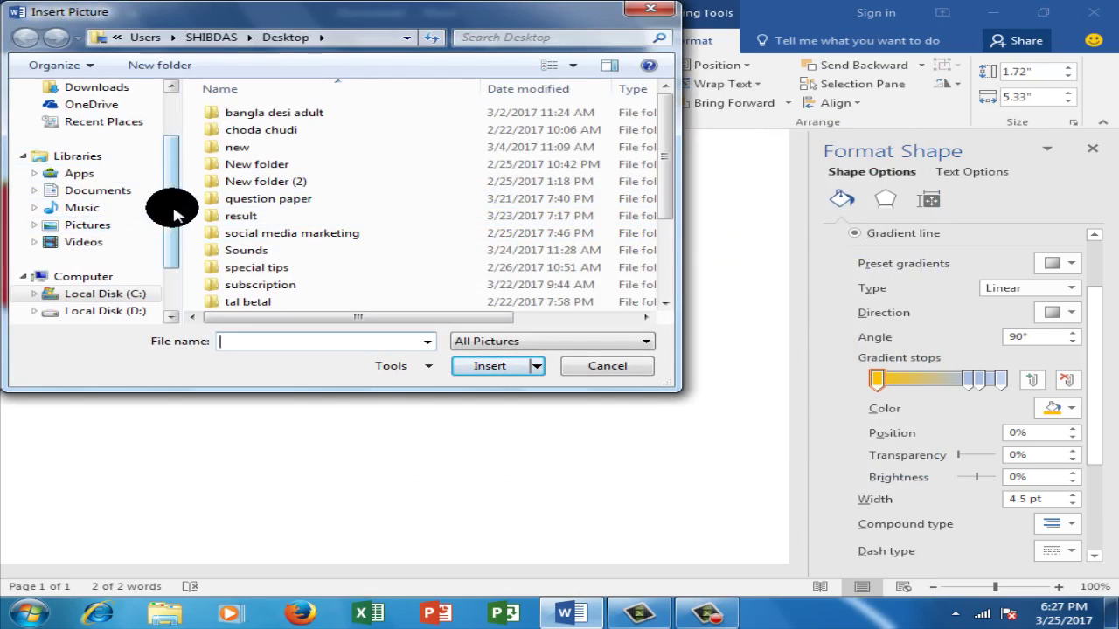
{"action": "mouse_move", "coordinate": [175, 164]}
{"action": "left_mouse_down"}
{"action": "mouse_move", "coordinate": [180, 149]}
{"action": "mouse_move", "coordinate": [183, 158]}
{"action": "left_mouse_up"}
{"action": "left_click", "coordinate": [181, 140]}
{"action": "left_click", "coordinate": [112, 91]}
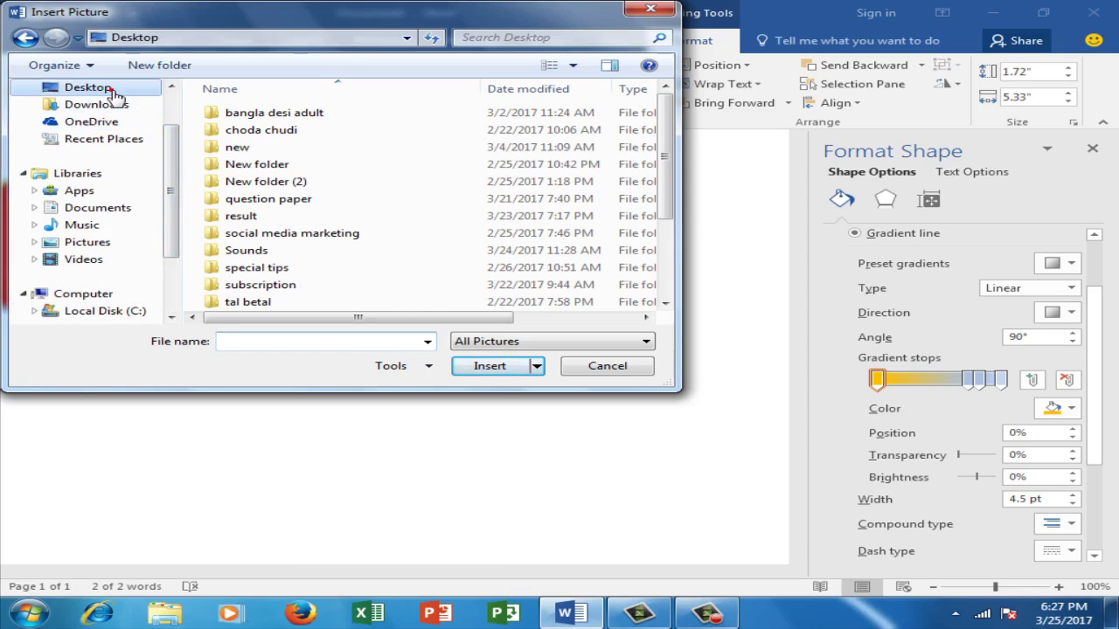
{"action": "left_click_drag", "start_coordinate": [661, 149], "coordinate": [679, 282]}
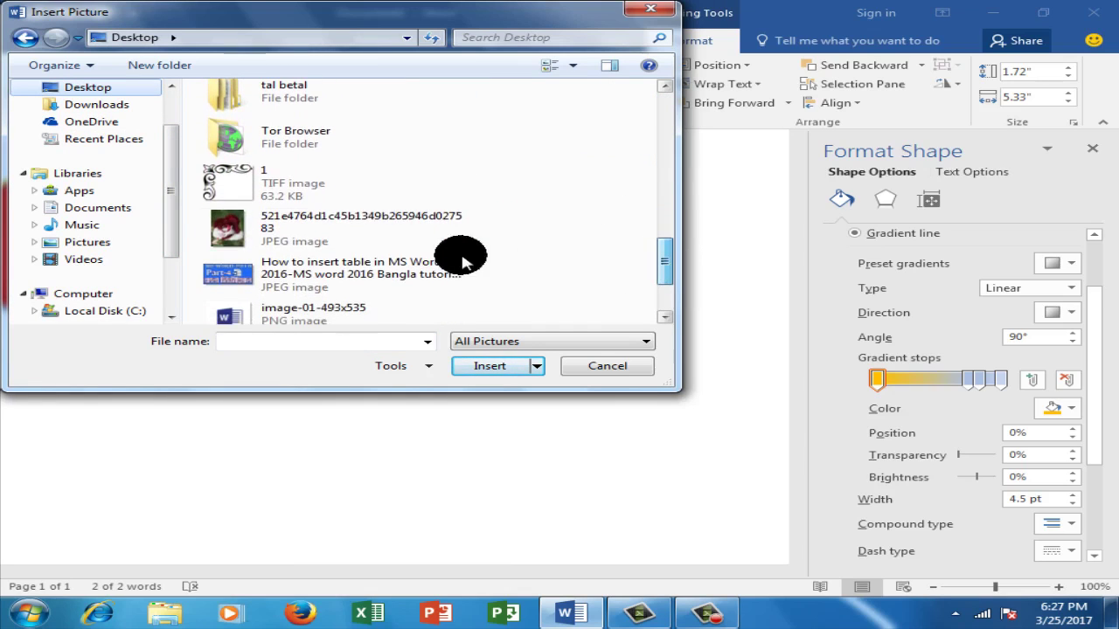
{"action": "left_click", "coordinate": [364, 230]}
{"action": "left_click", "coordinate": [517, 371]}
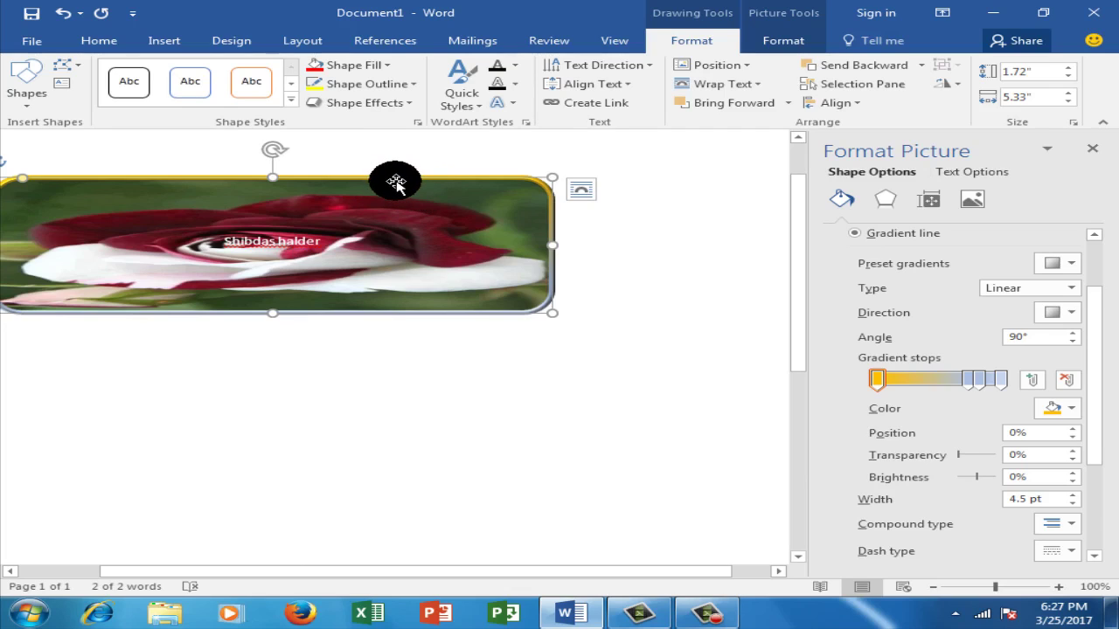
- Apply the Brown marble texture as the banner shape's fill
{"action": "left_click", "coordinate": [410, 105]}
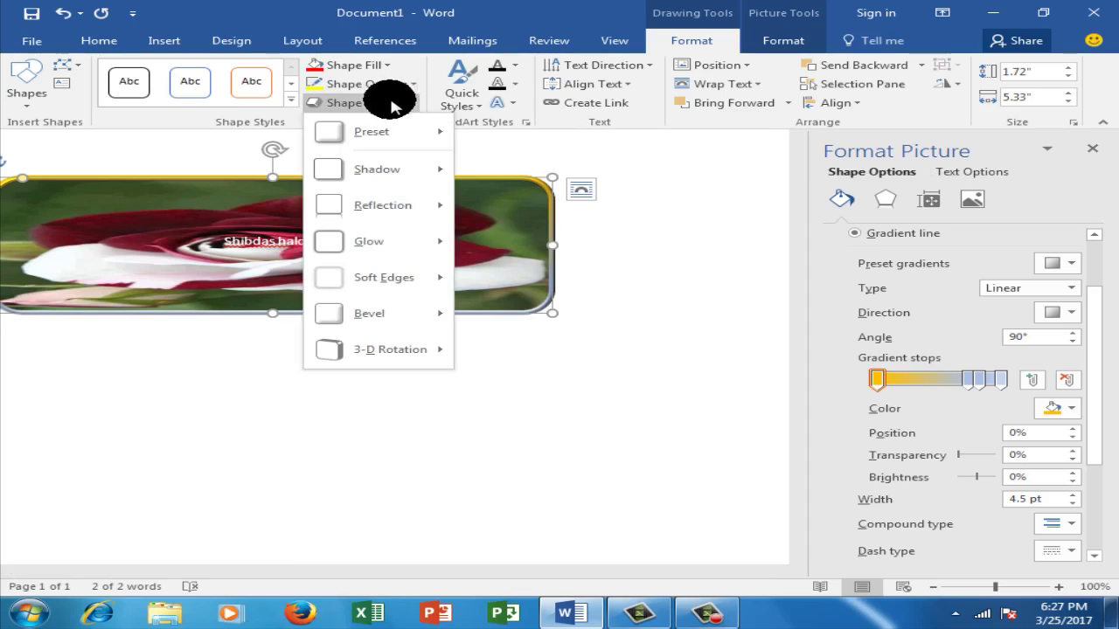
{"action": "left_click", "coordinate": [387, 64]}
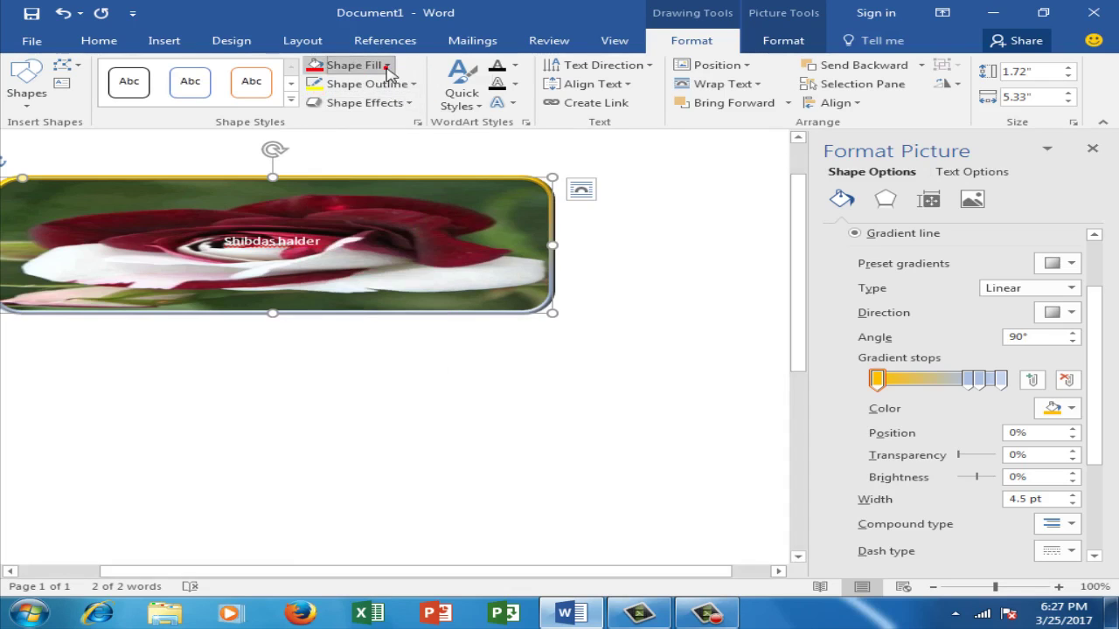
{"action": "left_click", "coordinate": [387, 64]}
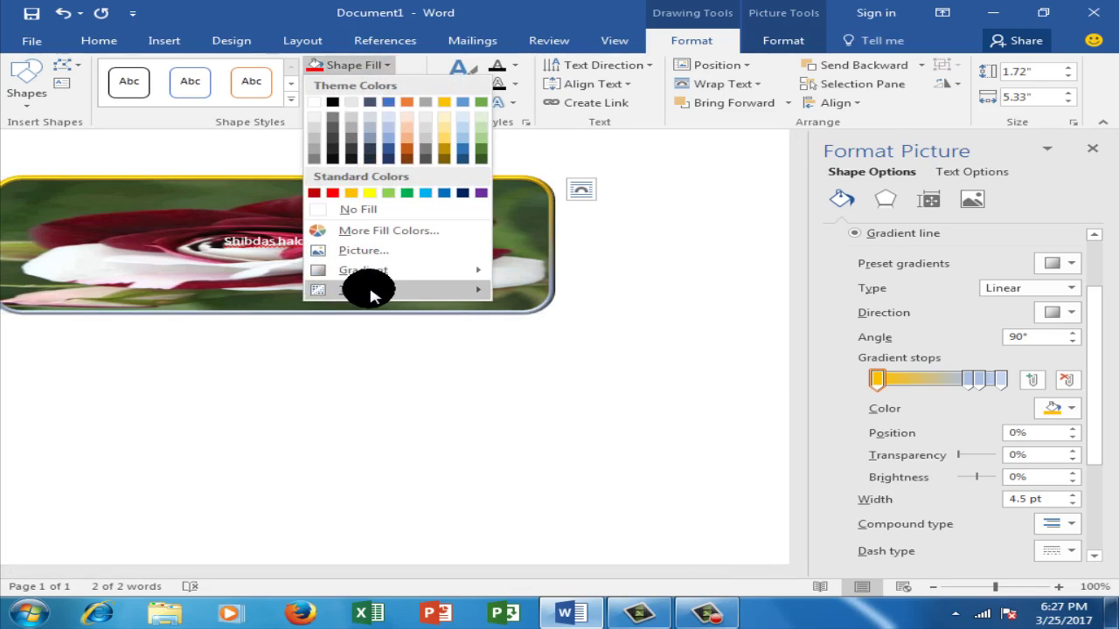
{"action": "mouse_move", "coordinate": [370, 289]}
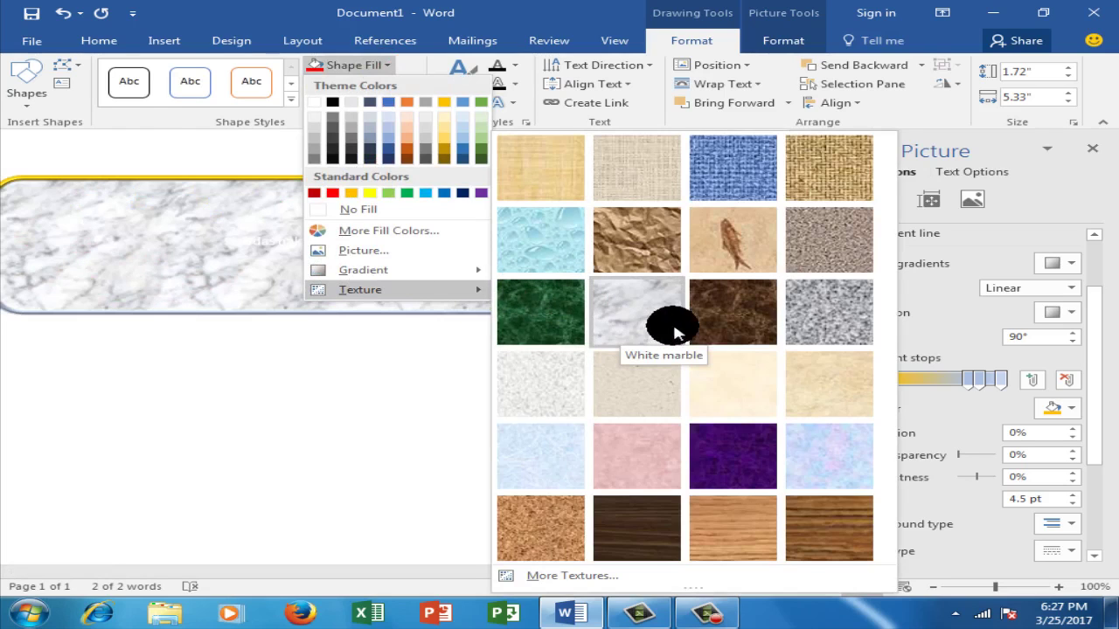
{"action": "left_click", "coordinate": [715, 332]}
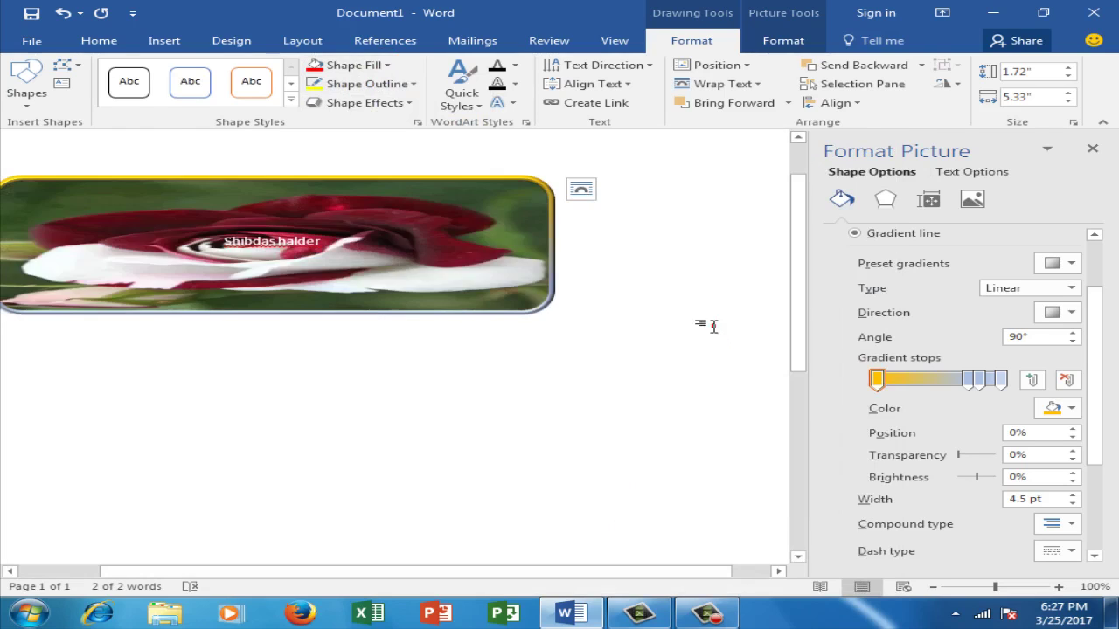
- Deselect the banner to check the marble texture, then select it again
{"action": "left_click", "coordinate": [644, 325]}
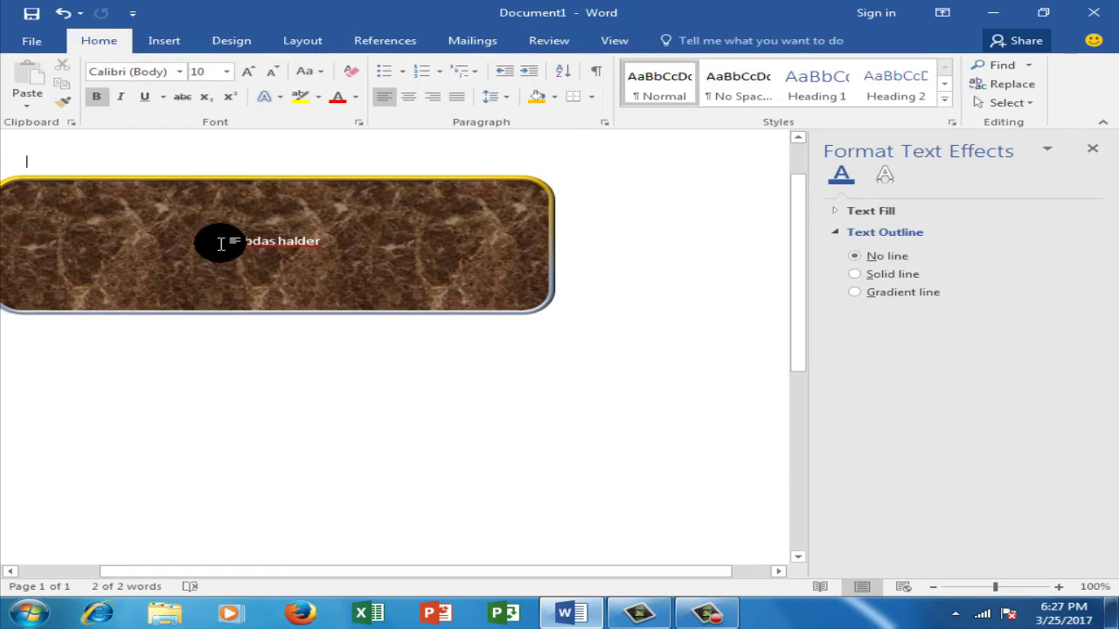
{"action": "left_click_drag", "start_coordinate": [649, 570], "coordinate": [566, 570]}
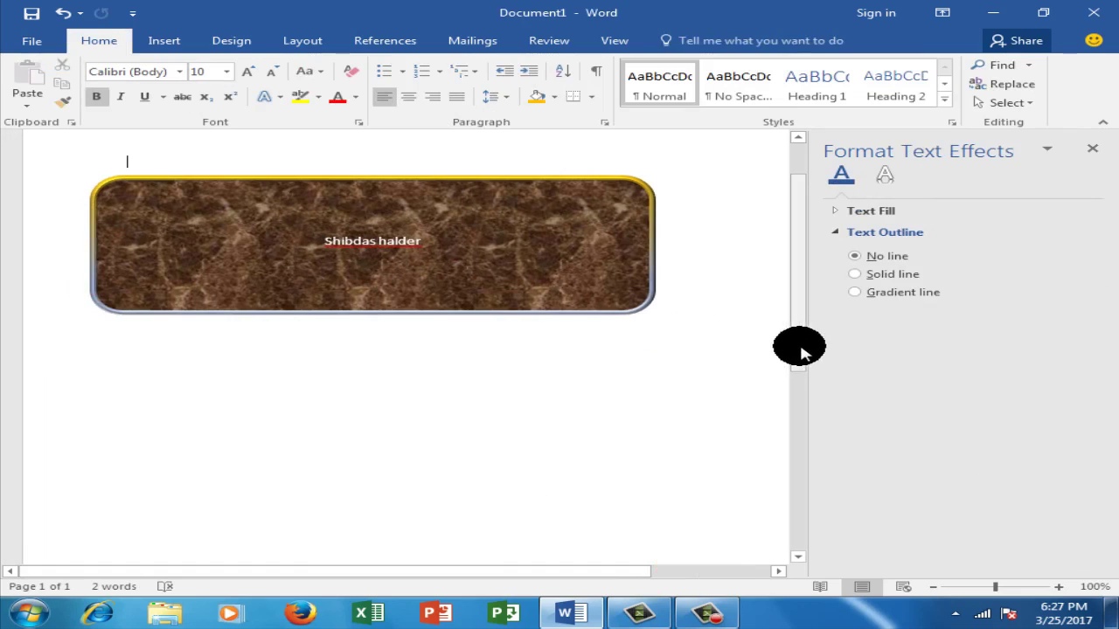
{"action": "left_click_drag", "start_coordinate": [799, 350], "coordinate": [800, 319]}
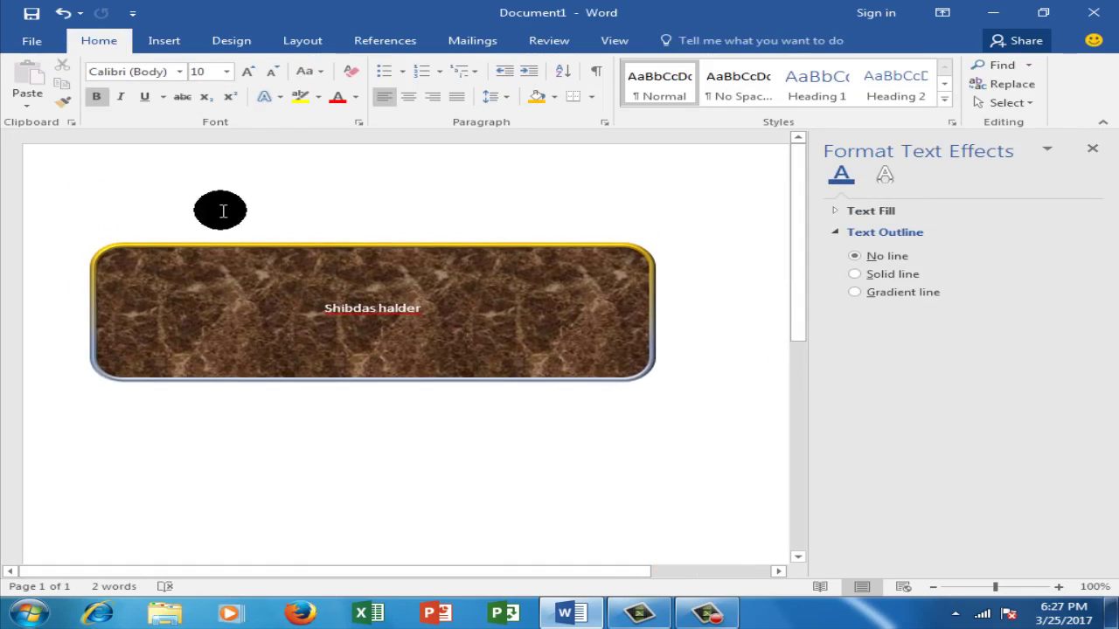
{"action": "left_click", "coordinate": [352, 260]}
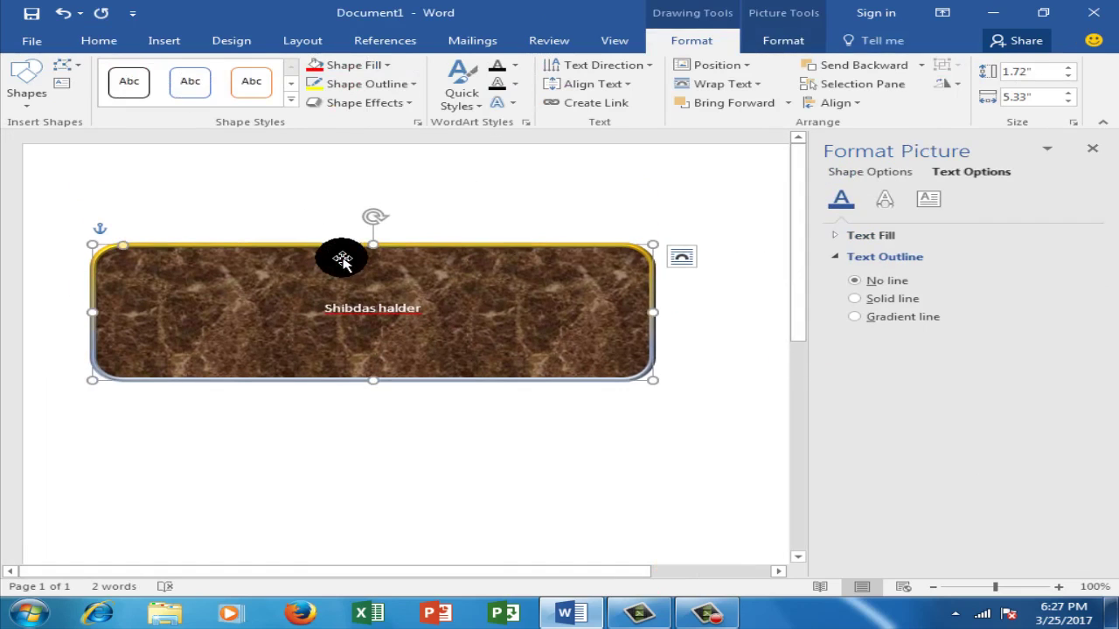
- Insert a Titled Matrix SmartArt graphic from the Matrix category
{"action": "left_click", "coordinate": [158, 44]}
{"action": "left_click", "coordinate": [321, 71]}
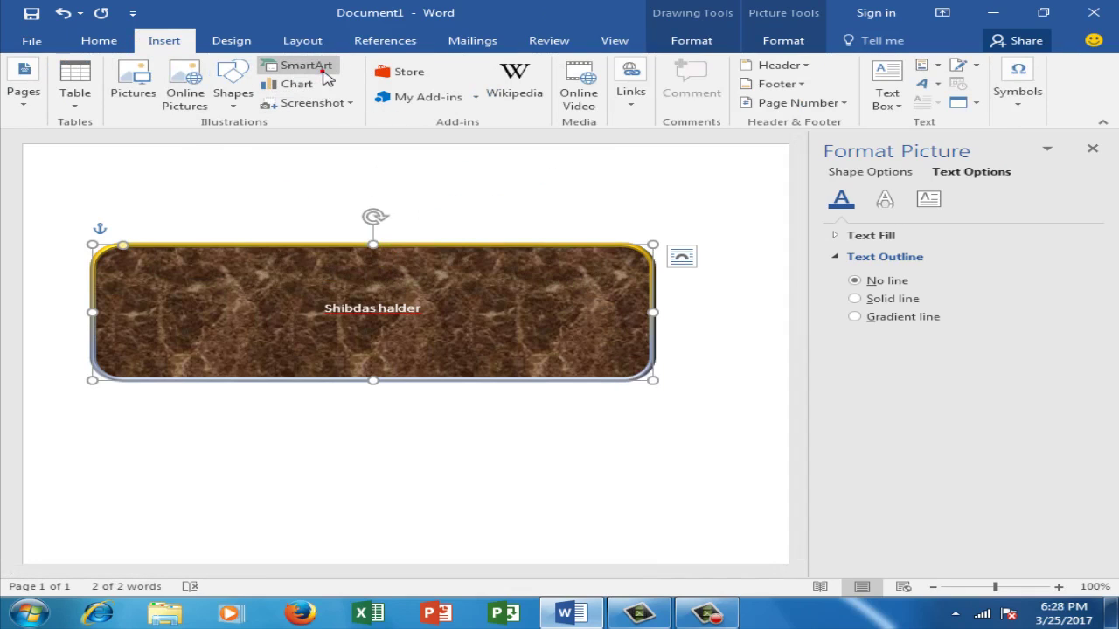
{"action": "left_click", "coordinate": [325, 72]}
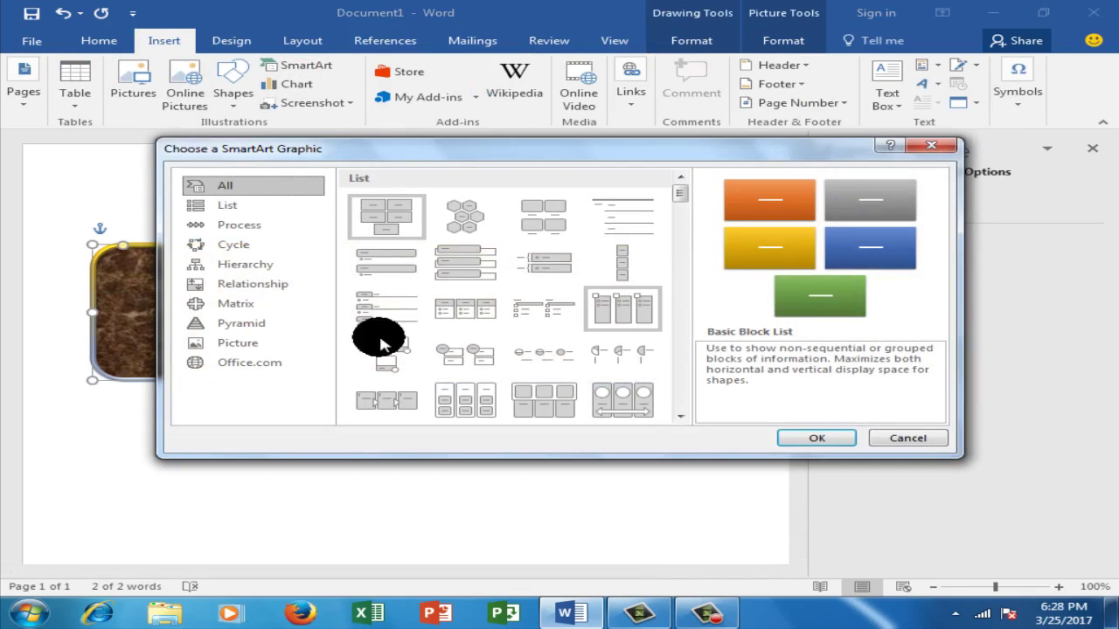
{"action": "left_click", "coordinate": [236, 305]}
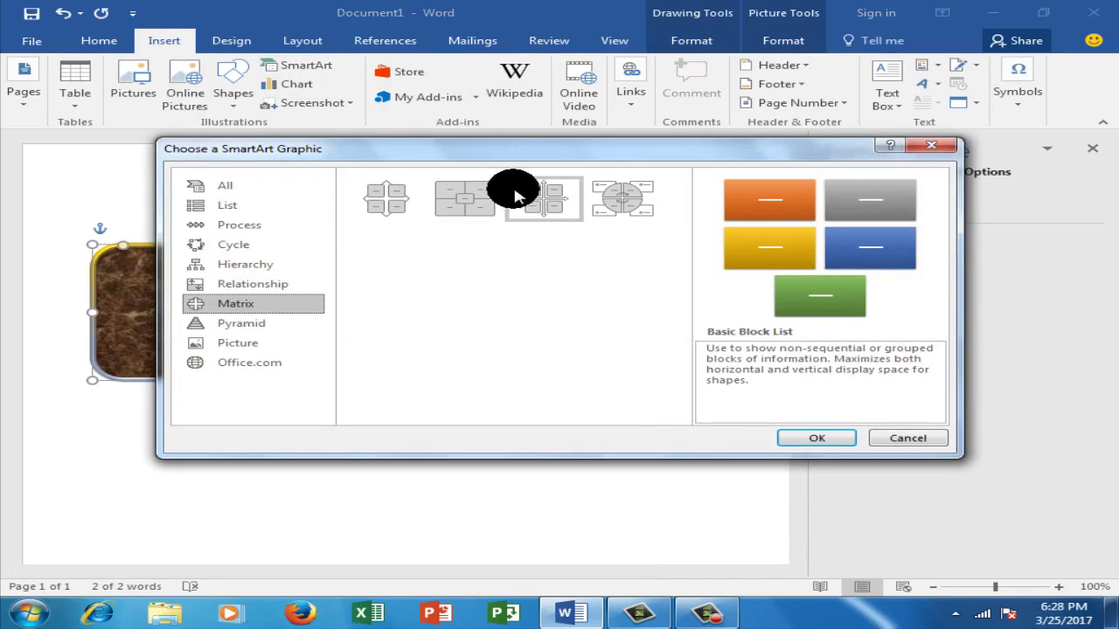
{"action": "left_click", "coordinate": [485, 197]}
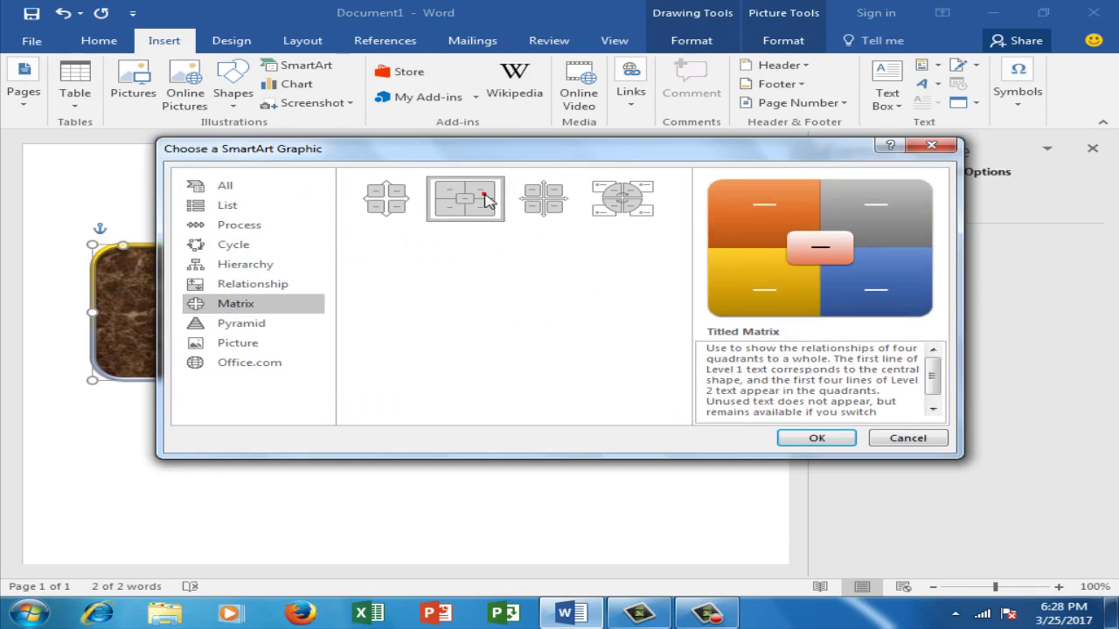
{"action": "left_click", "coordinate": [813, 438]}
- Reposition the SmartArt and drag the marble banner below it
{"action": "left_click", "coordinate": [291, 232]}
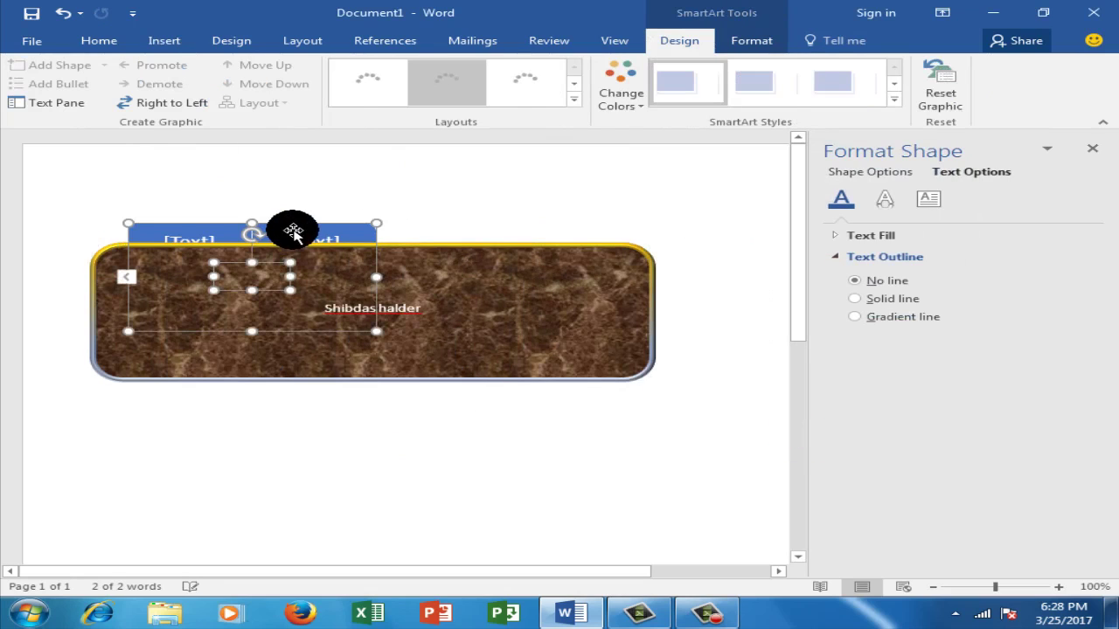
{"action": "left_click_drag", "start_coordinate": [295, 231], "coordinate": [431, 483]}
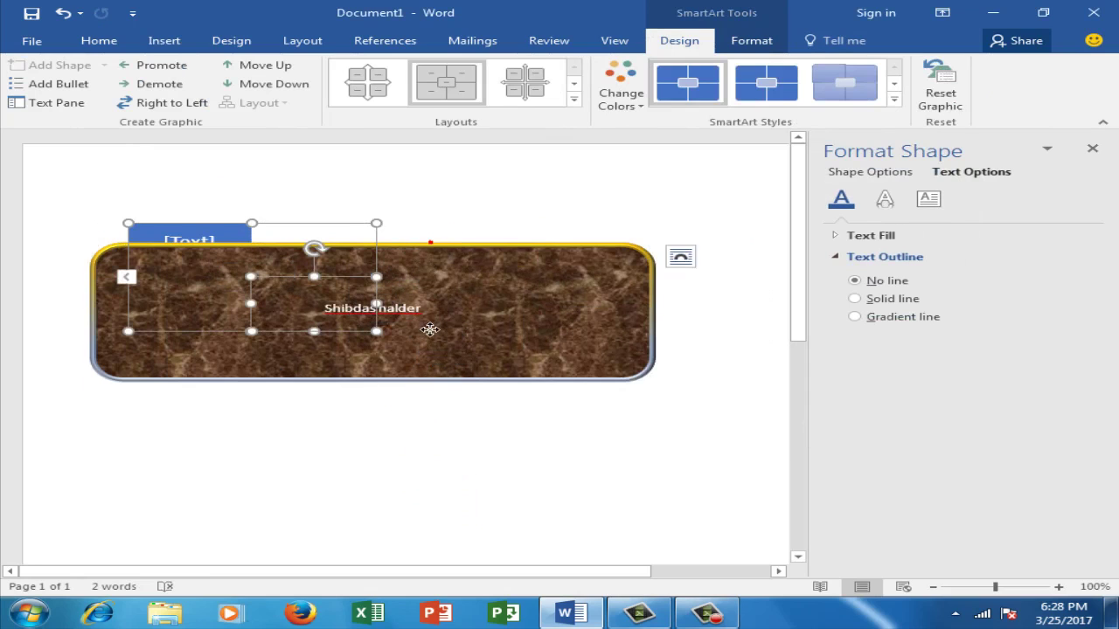
{"action": "left_click_drag", "start_coordinate": [429, 329], "coordinate": [435, 334]}
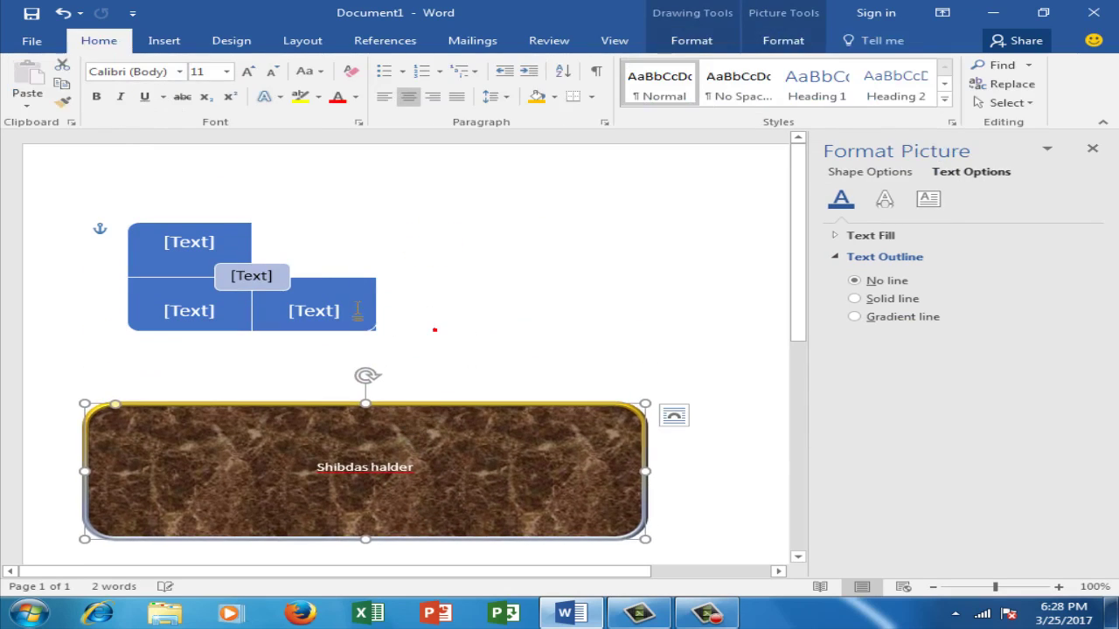
- Delete the matrix's bottom-right box and select its other shapes
{"action": "left_click", "coordinate": [298, 300]}
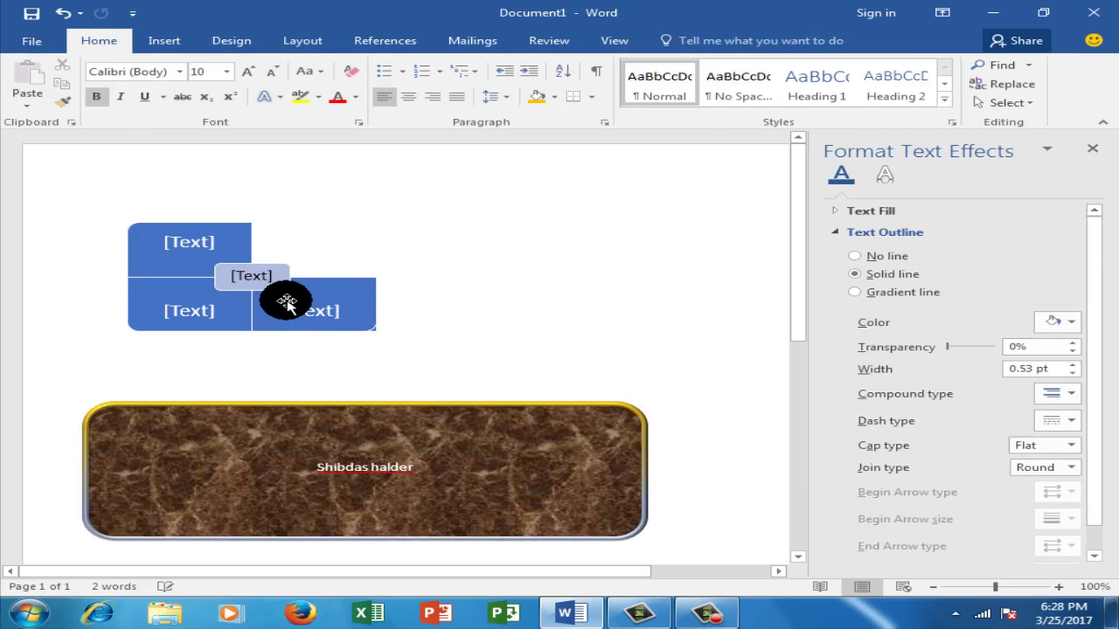
{"action": "left_click", "coordinate": [287, 301]}
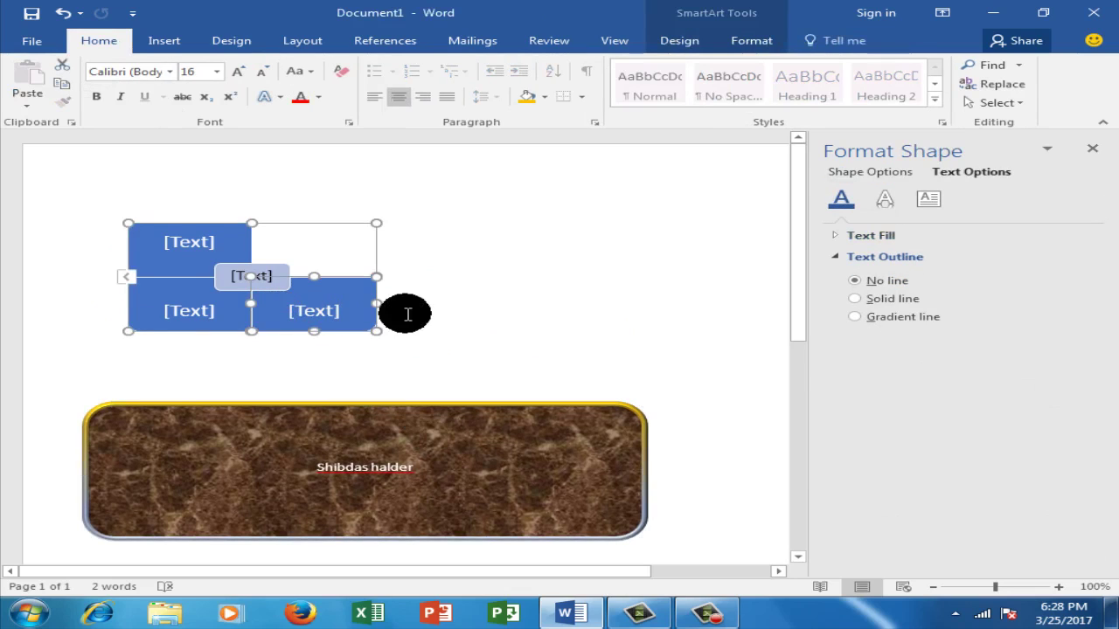
{"action": "key", "text": "Delete"}
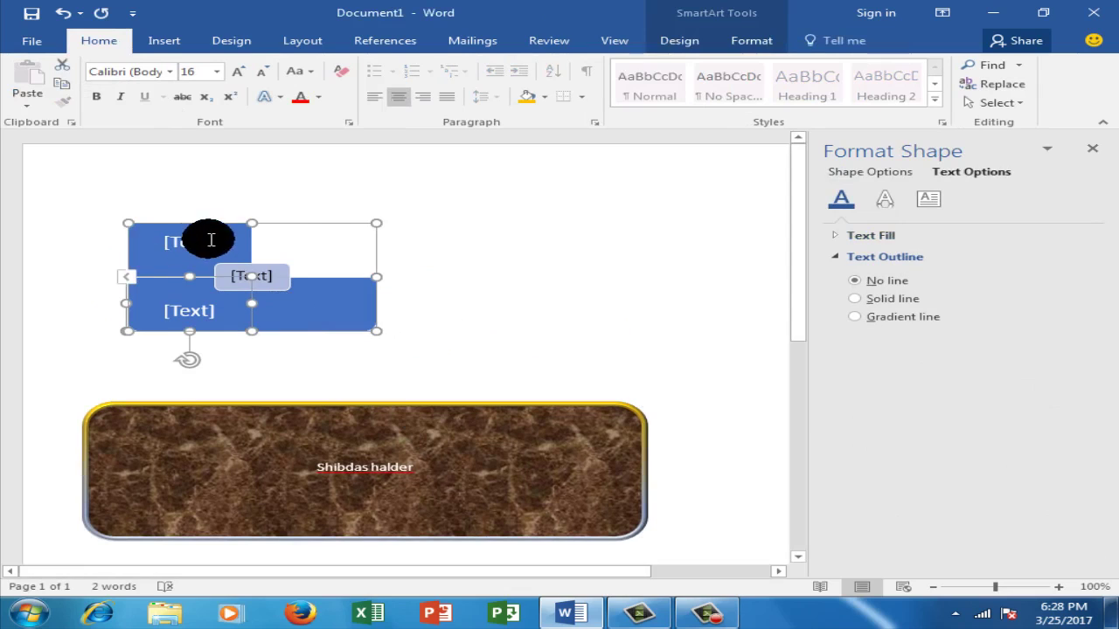
{"action": "left_click", "coordinate": [228, 231]}
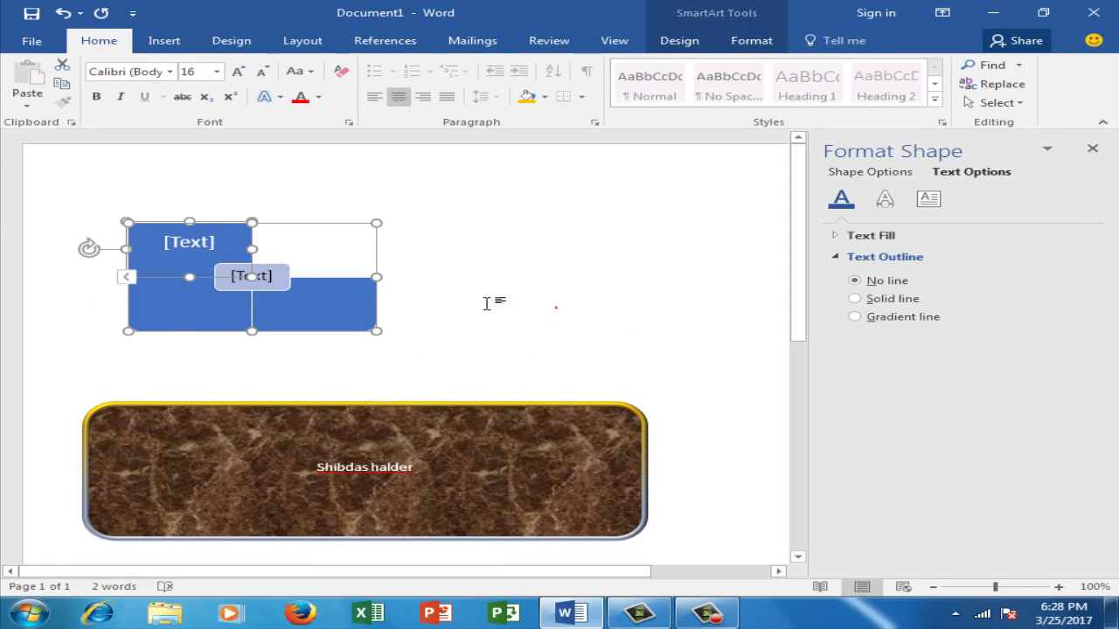
{"action": "left_click", "coordinate": [356, 295]}
{"action": "left_click", "coordinate": [356, 294]}
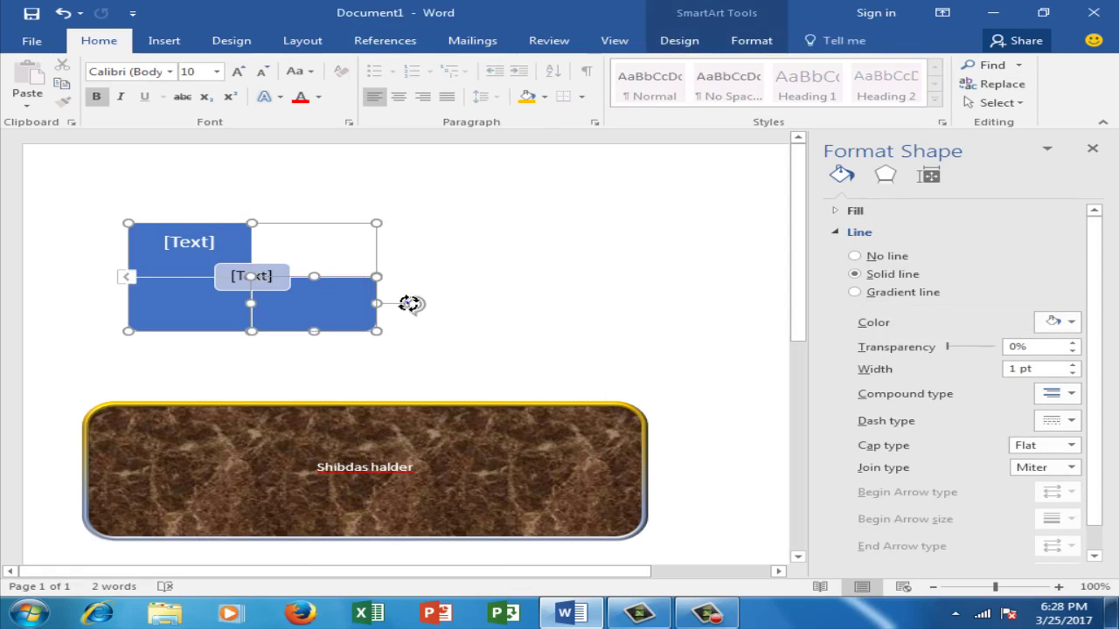
{"action": "right_click", "coordinate": [409, 304]}
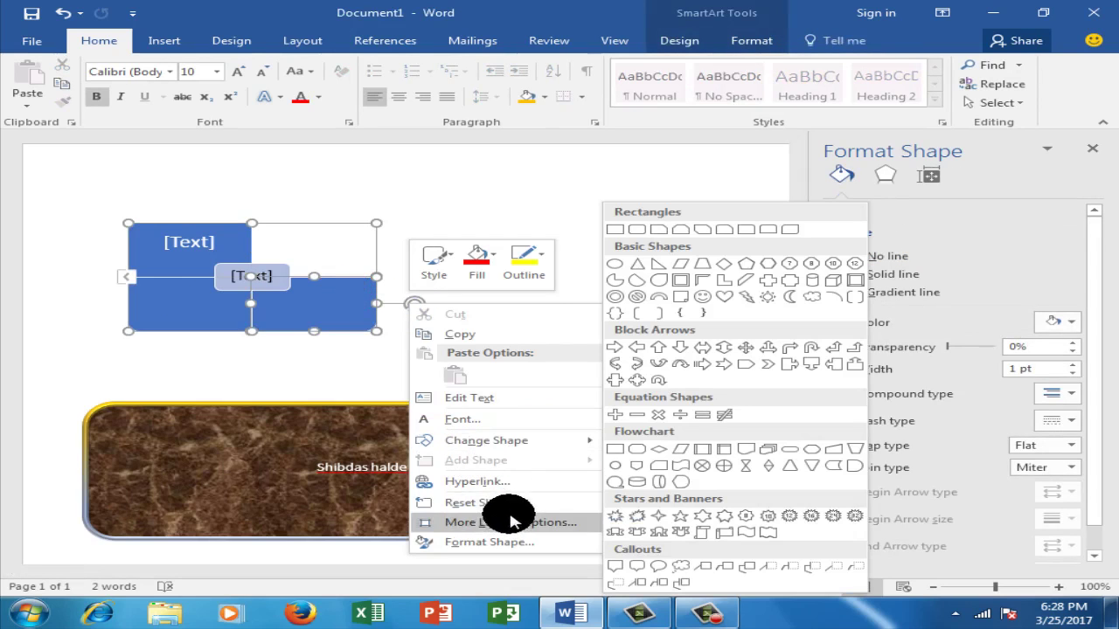
{"action": "left_click", "coordinate": [460, 189]}
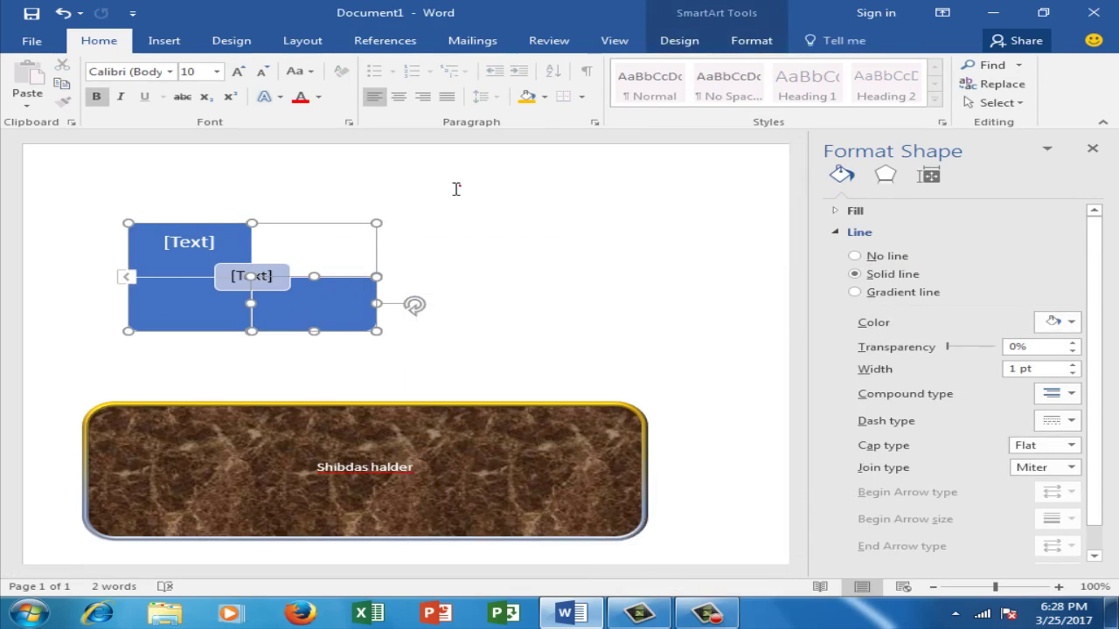
{"action": "left_click", "coordinate": [231, 243]}
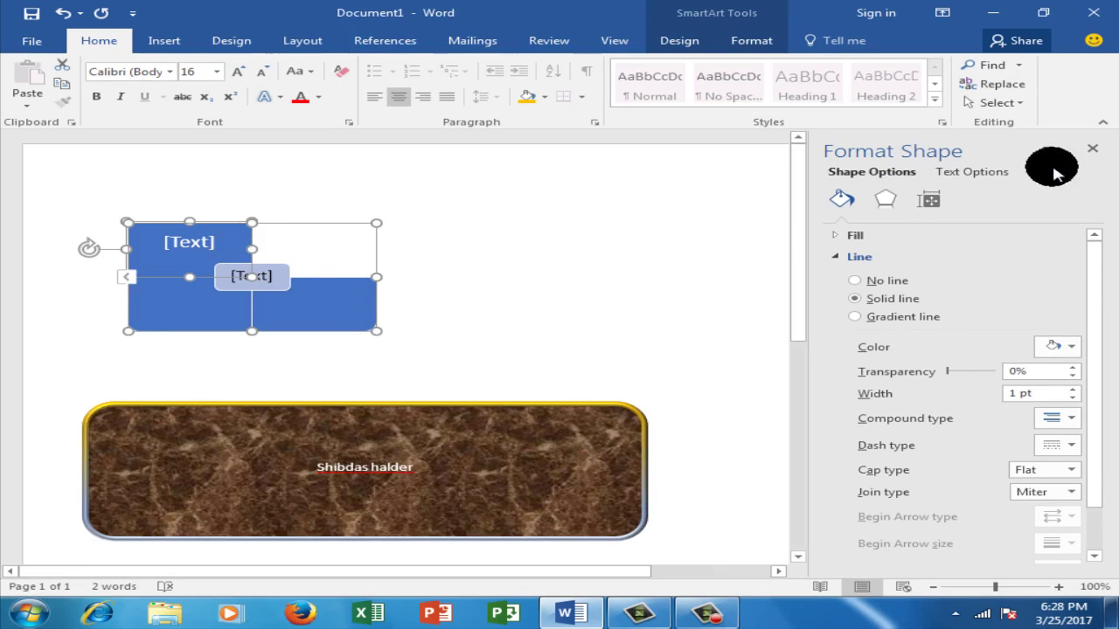
- Close the Format Shape pane and delete the whole SmartArt graphic
{"action": "left_click", "coordinate": [1092, 147]}
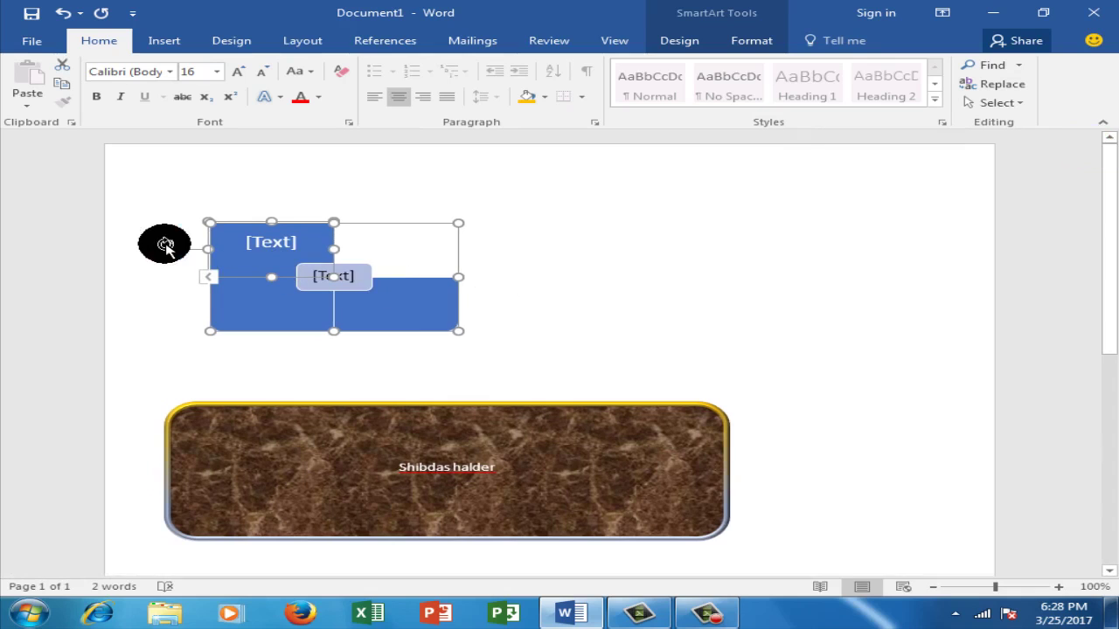
{"action": "left_click", "coordinate": [210, 247]}
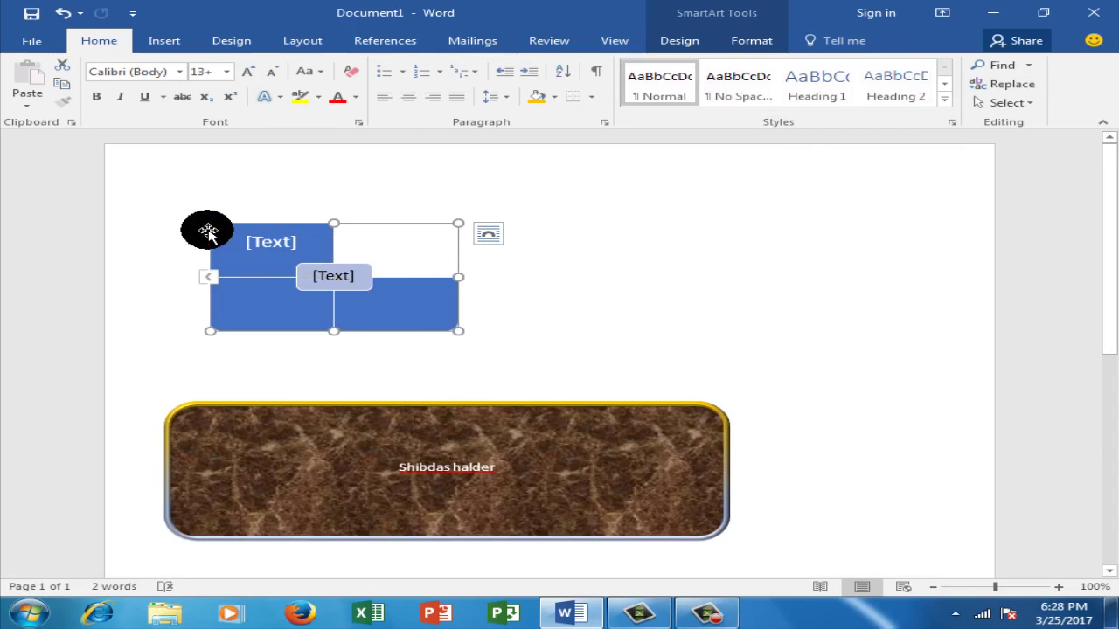
{"action": "left_click", "coordinate": [479, 316]}
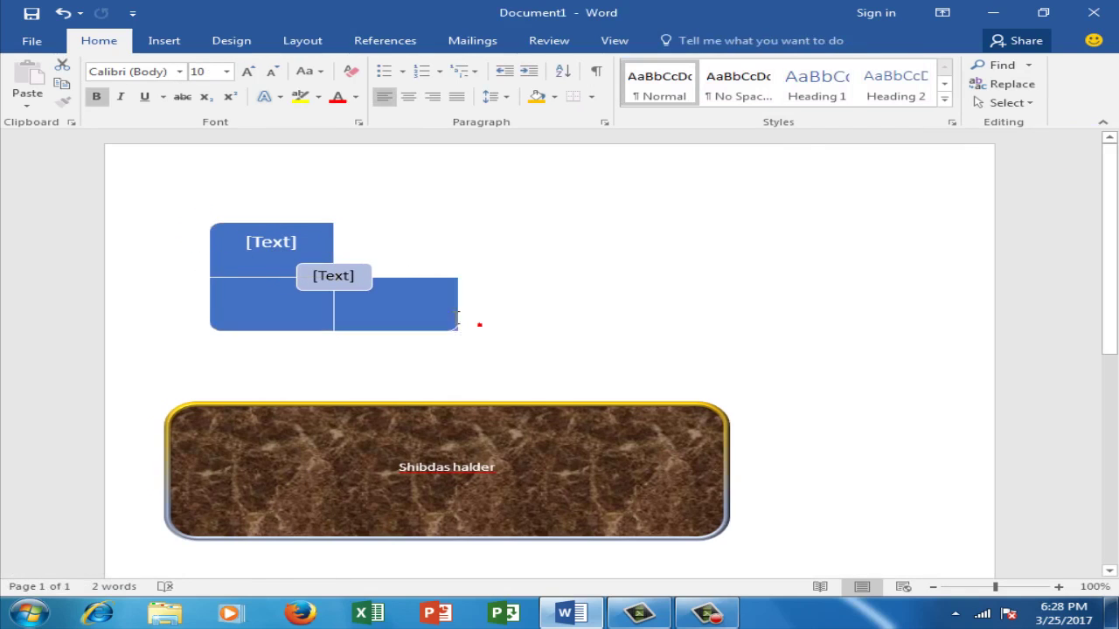
{"action": "left_click_drag", "start_coordinate": [456, 317], "coordinate": [382, 292]}
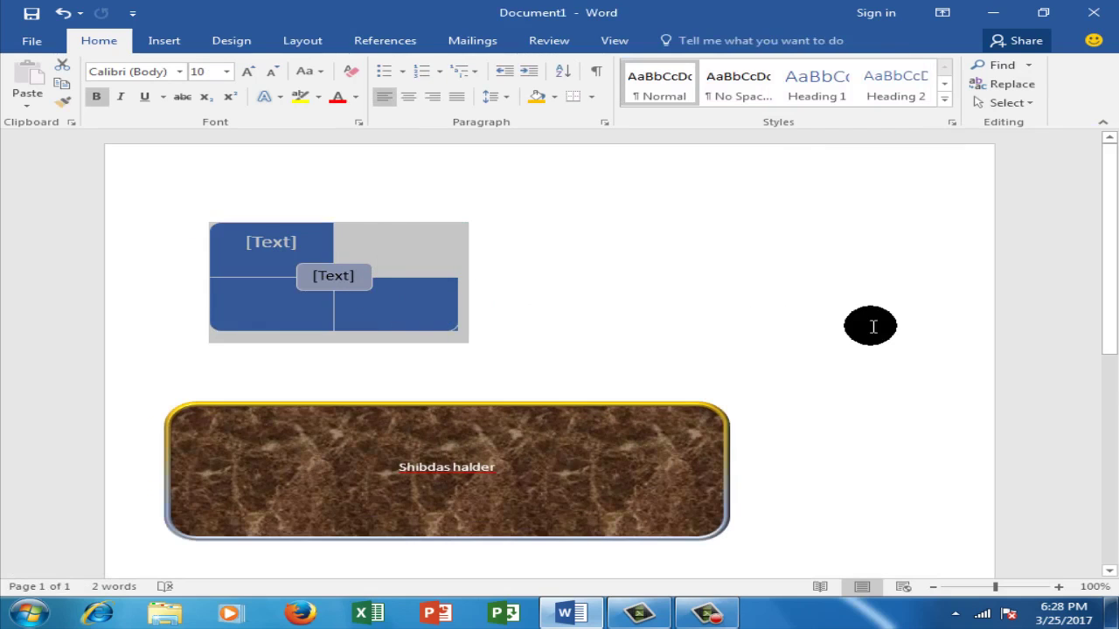
{"action": "key", "text": "Delete"}
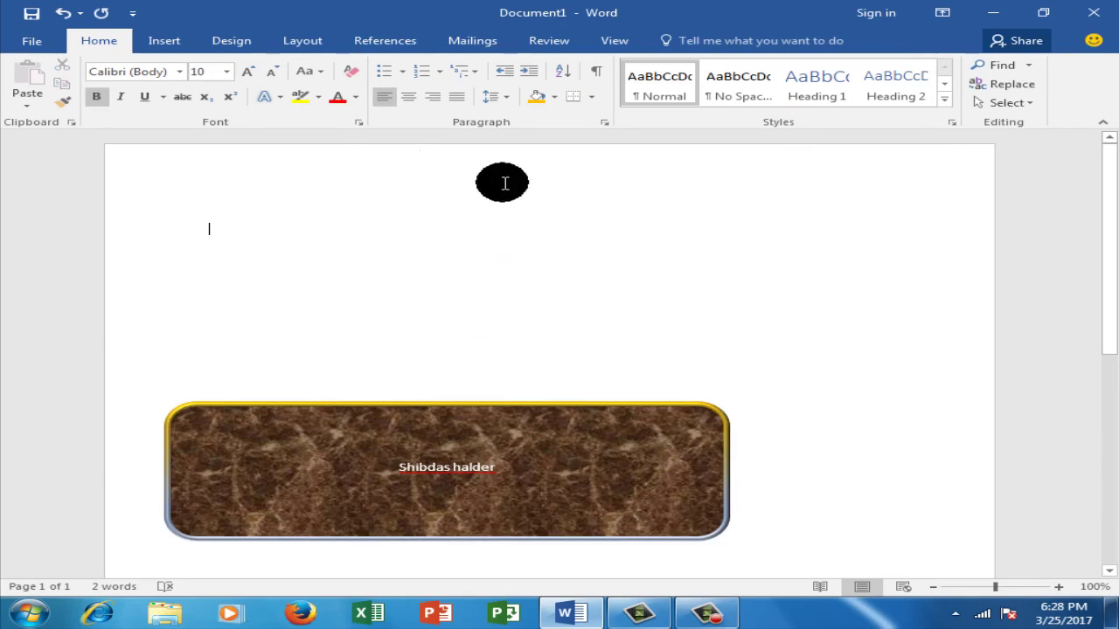
- Insert a Clustered Column chart from the Insert tab's Chart gallery
{"action": "left_click", "coordinate": [166, 42]}
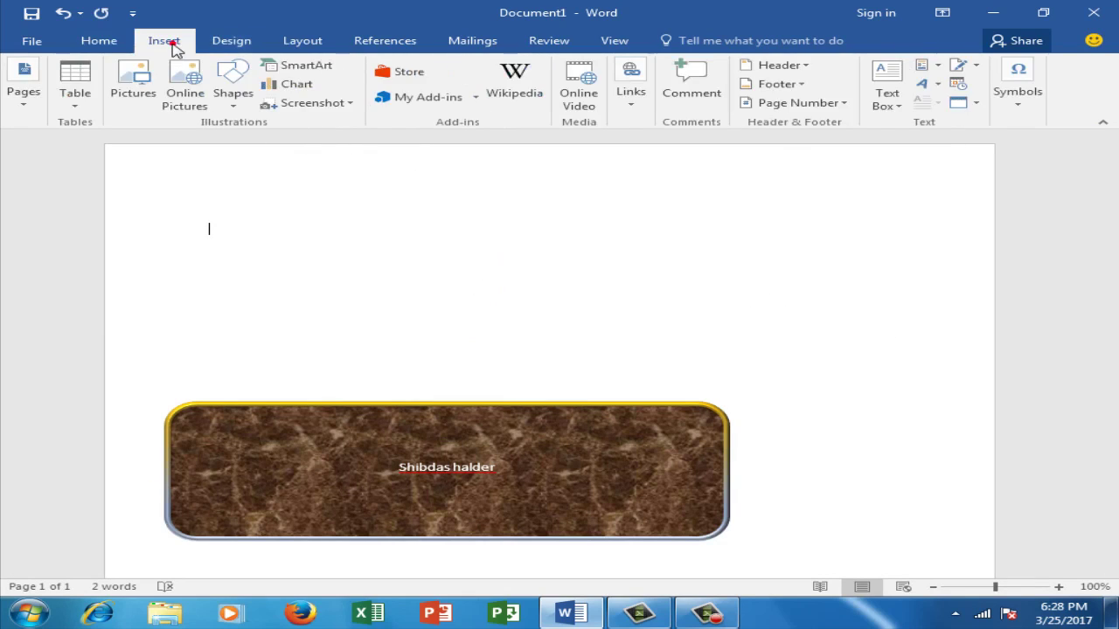
{"action": "left_click", "coordinate": [297, 85]}
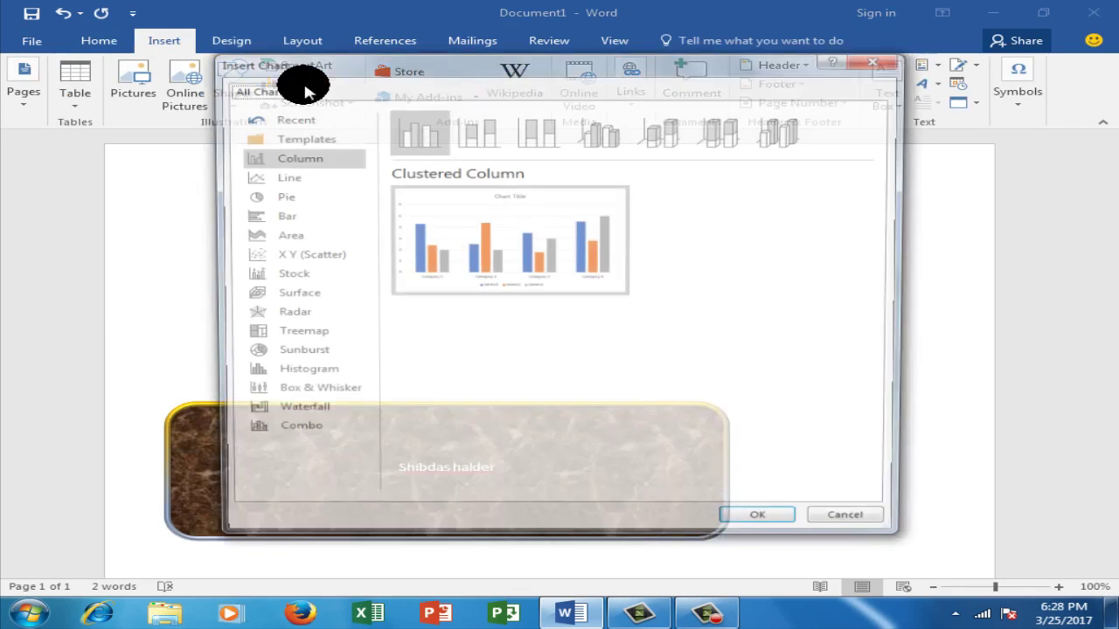
{"action": "mouse_move", "coordinate": [452, 221]}
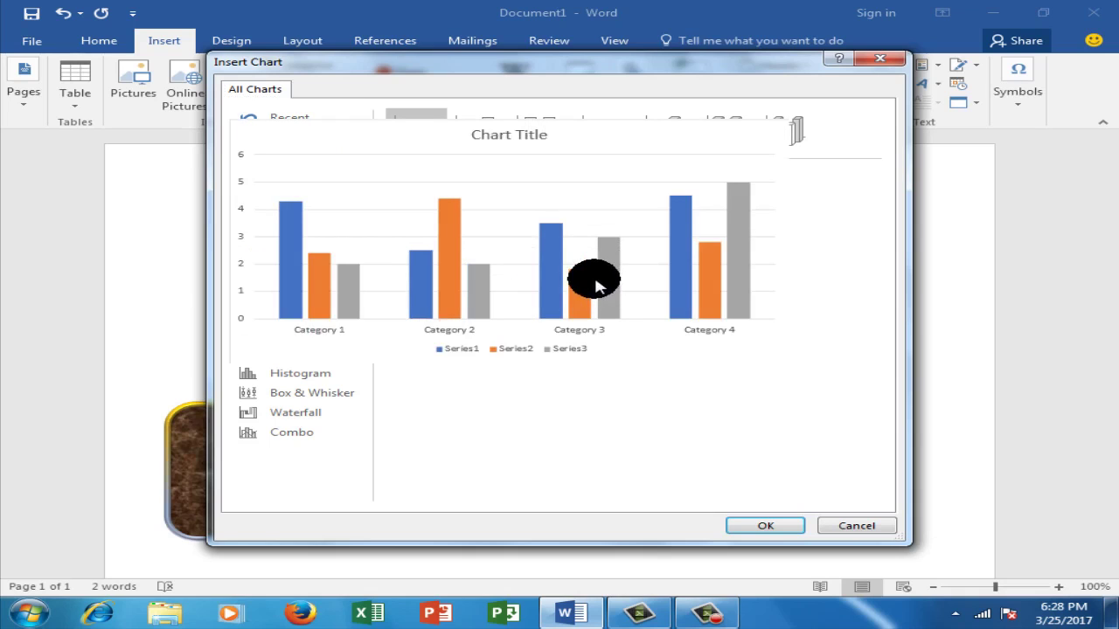
{"action": "left_click", "coordinate": [749, 529]}
{"action": "left_click", "coordinate": [549, 409]}
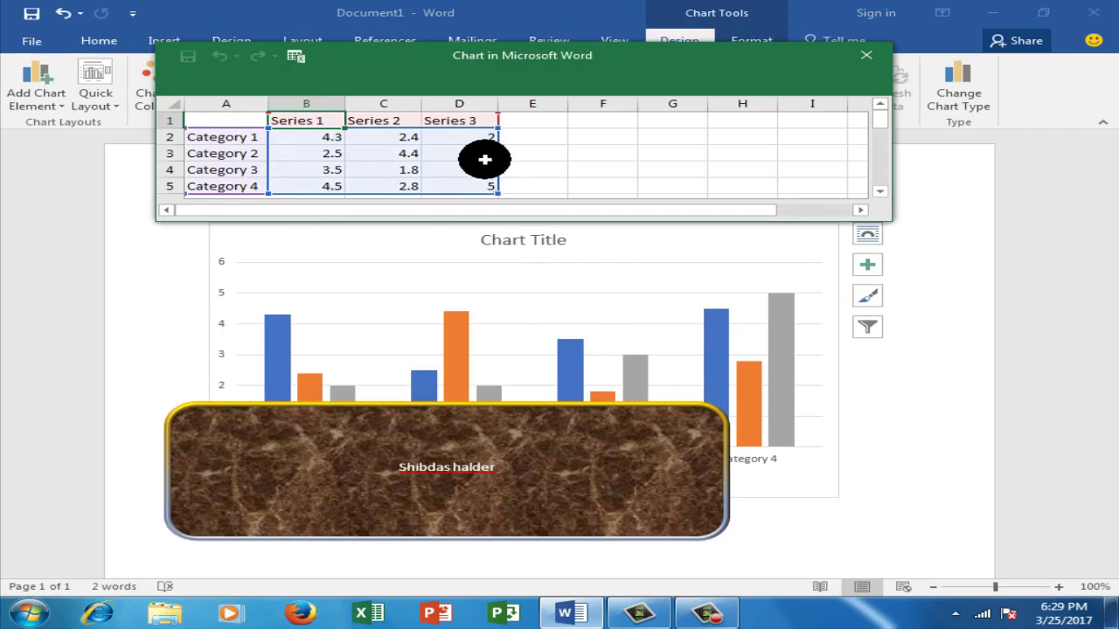
- Drag the chart's data window lower and select column D starting at D1
{"action": "left_click", "coordinate": [543, 180]}
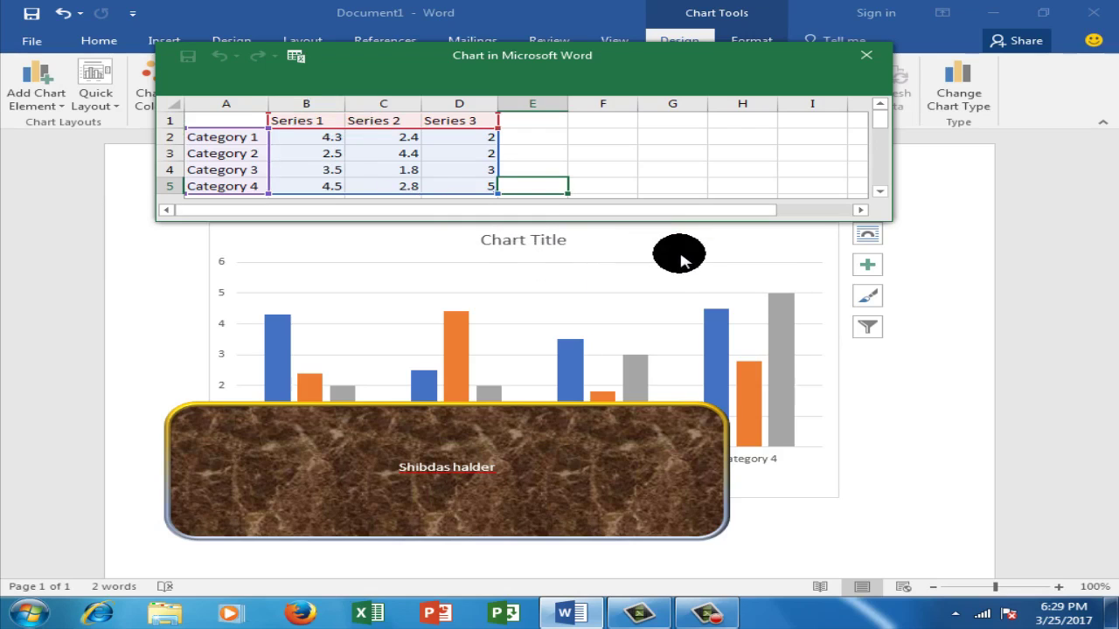
{"action": "mouse_move", "coordinate": [620, 83]}
{"action": "left_mouse_down"}
{"action": "mouse_move", "coordinate": [655, 127]}
{"action": "mouse_move", "coordinate": [646, 101]}
{"action": "left_mouse_up"}
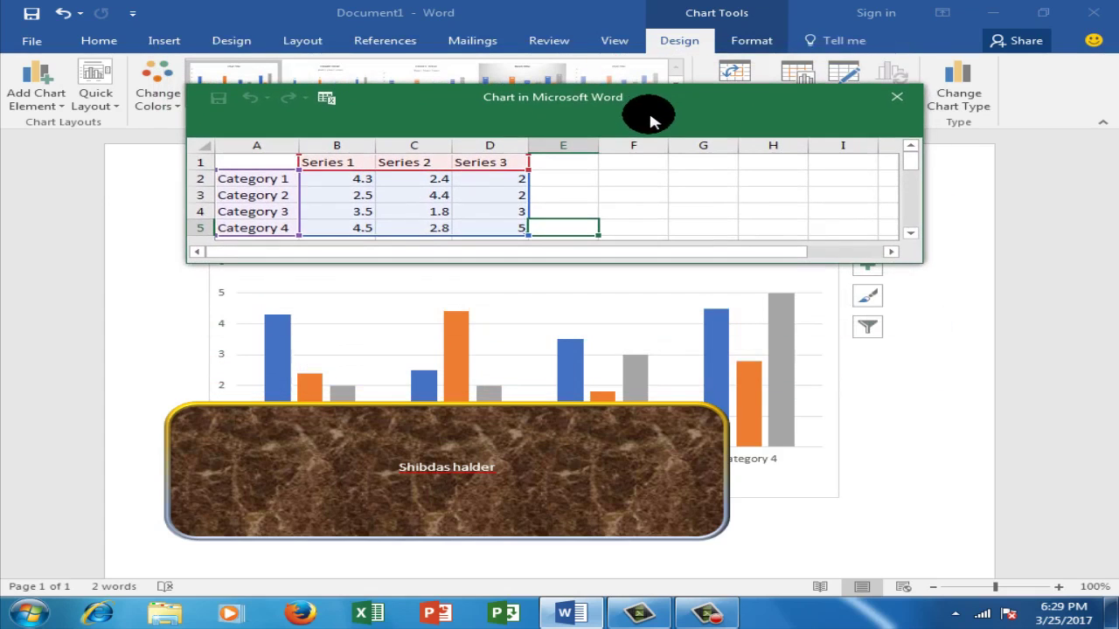
{"action": "left_click", "coordinate": [494, 161]}
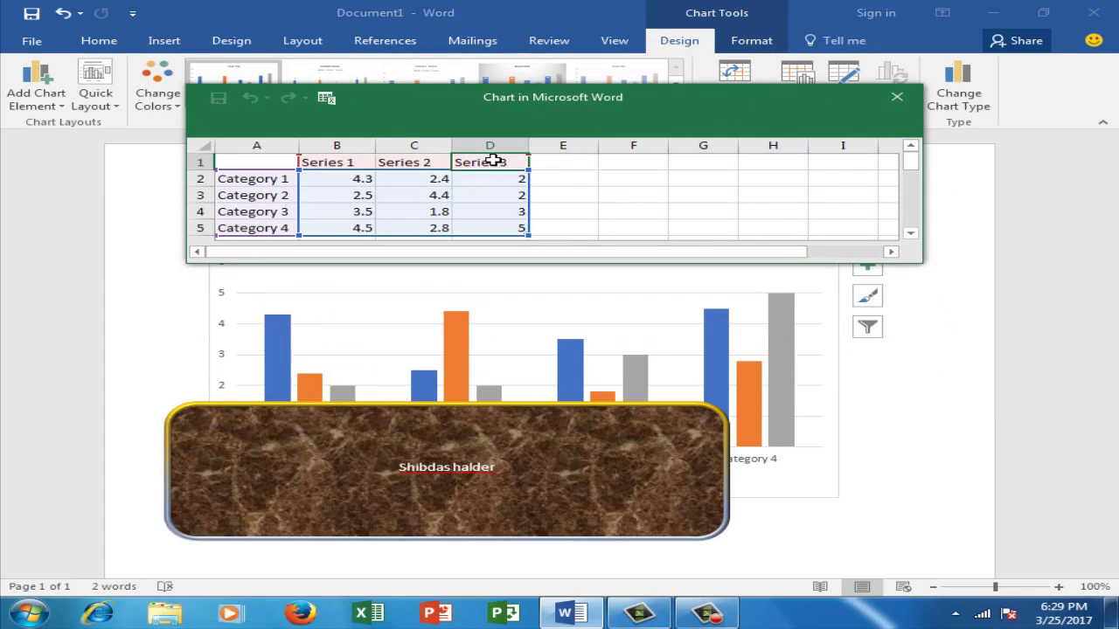
{"action": "left_click_drag", "start_coordinate": [494, 161], "coordinate": [503, 153]}
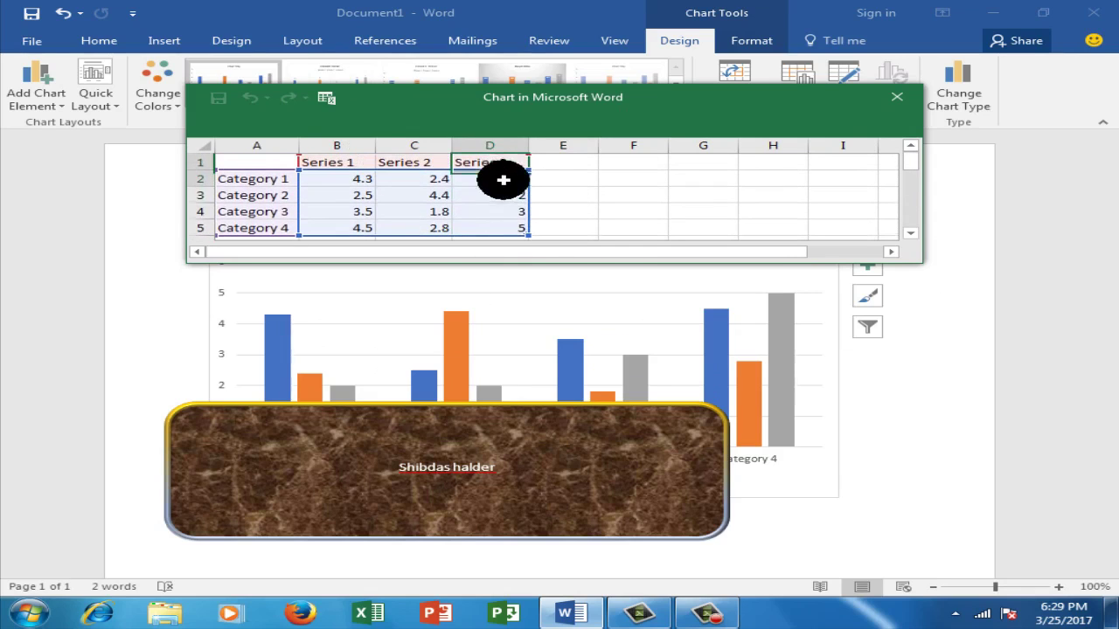
{"action": "left_click_drag", "start_coordinate": [503, 153], "coordinate": [506, 215]}
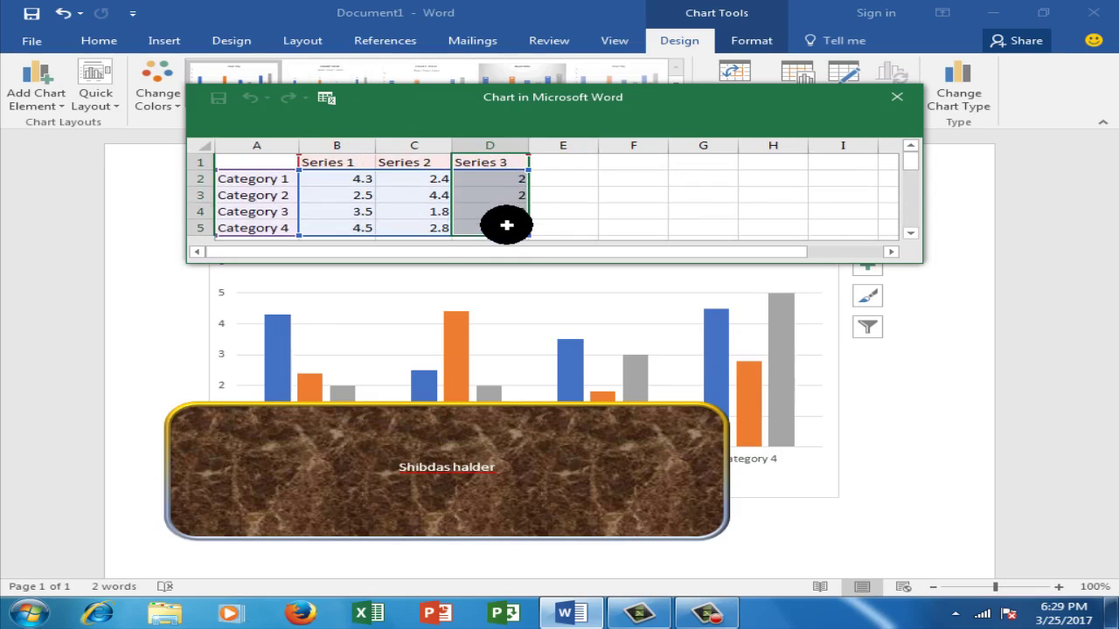
- Delete the Series 3 table column from the chart data sheet
{"action": "right_click", "coordinate": [491, 161]}
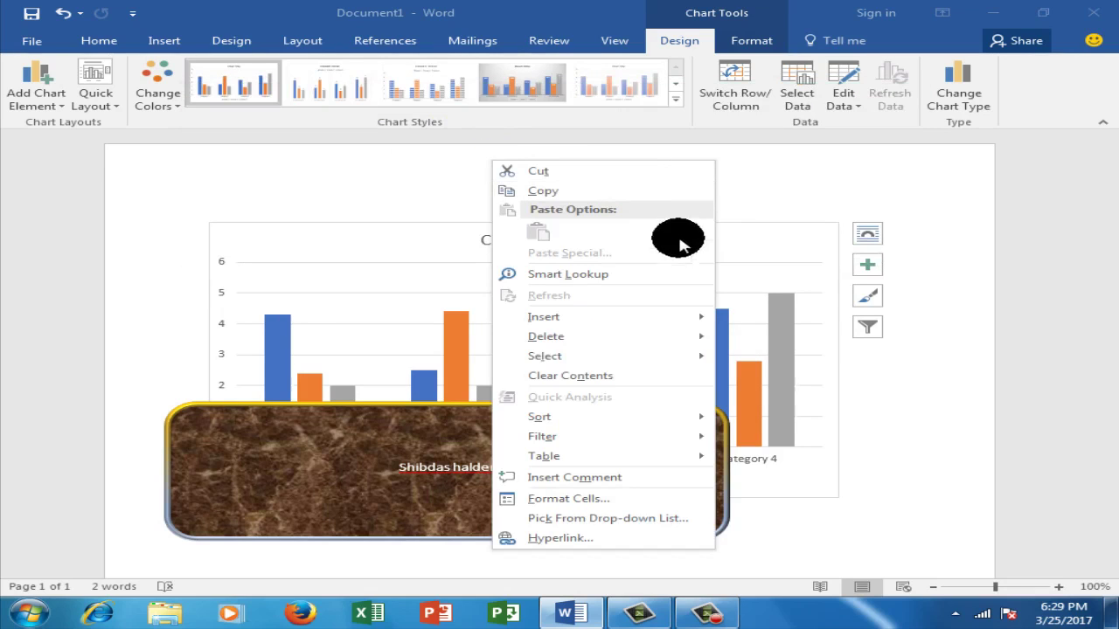
{"action": "mouse_move", "coordinate": [564, 344]}
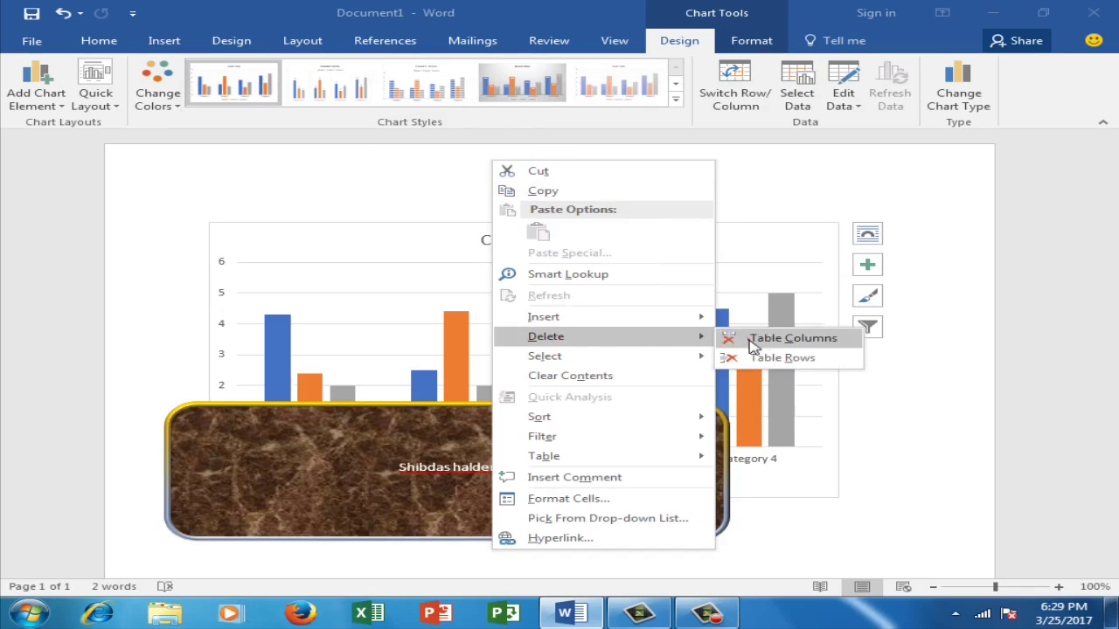
{"action": "left_click", "coordinate": [769, 339]}
- Clear the contents of the Series 2 column
{"action": "left_click", "coordinate": [556, 224]}
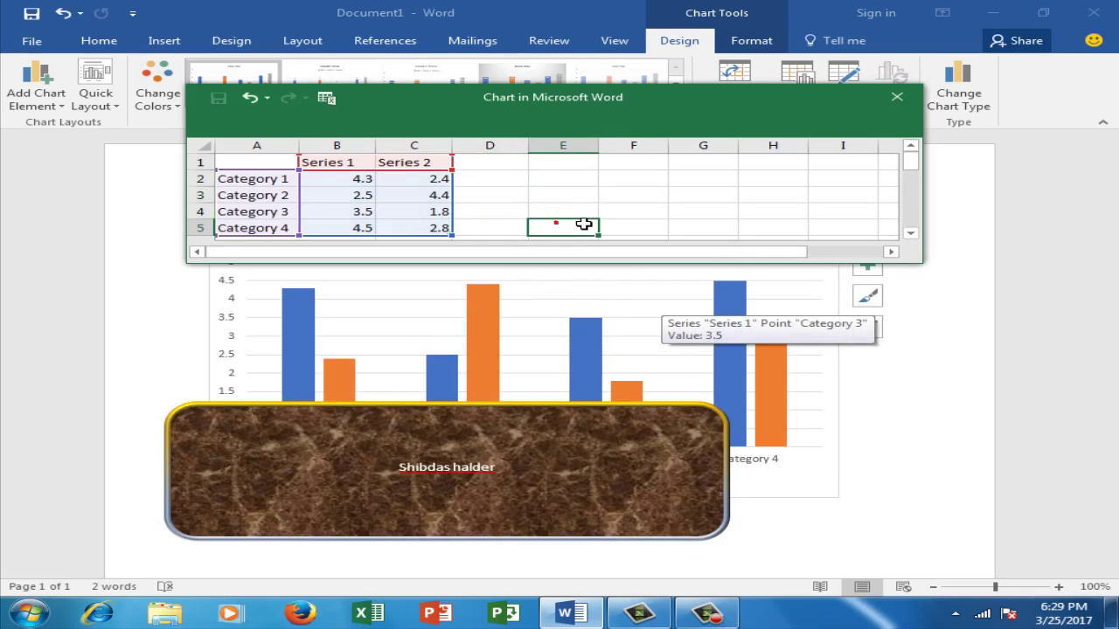
{"action": "left_click", "coordinate": [409, 158]}
{"action": "left_click", "coordinate": [408, 147]}
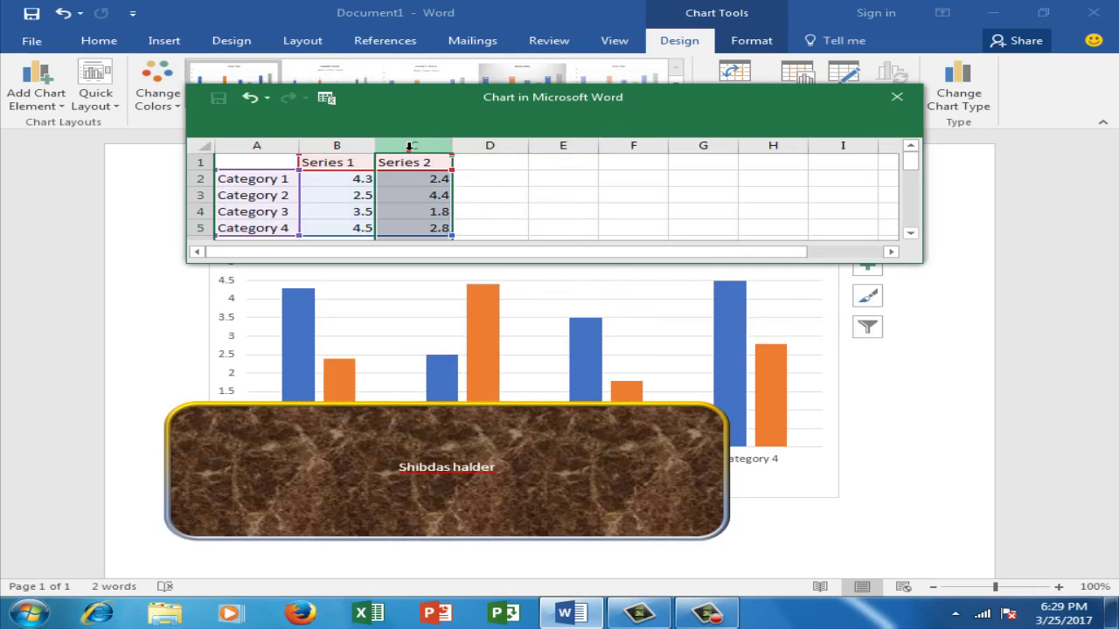
{"action": "right_click", "coordinate": [408, 148]}
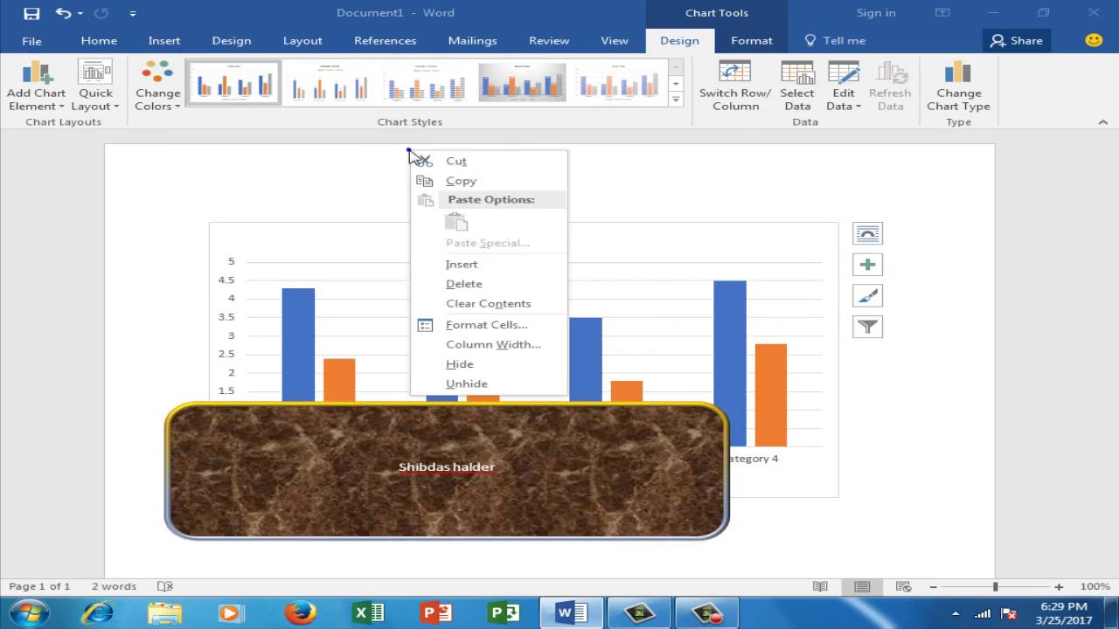
{"action": "left_click", "coordinate": [462, 283]}
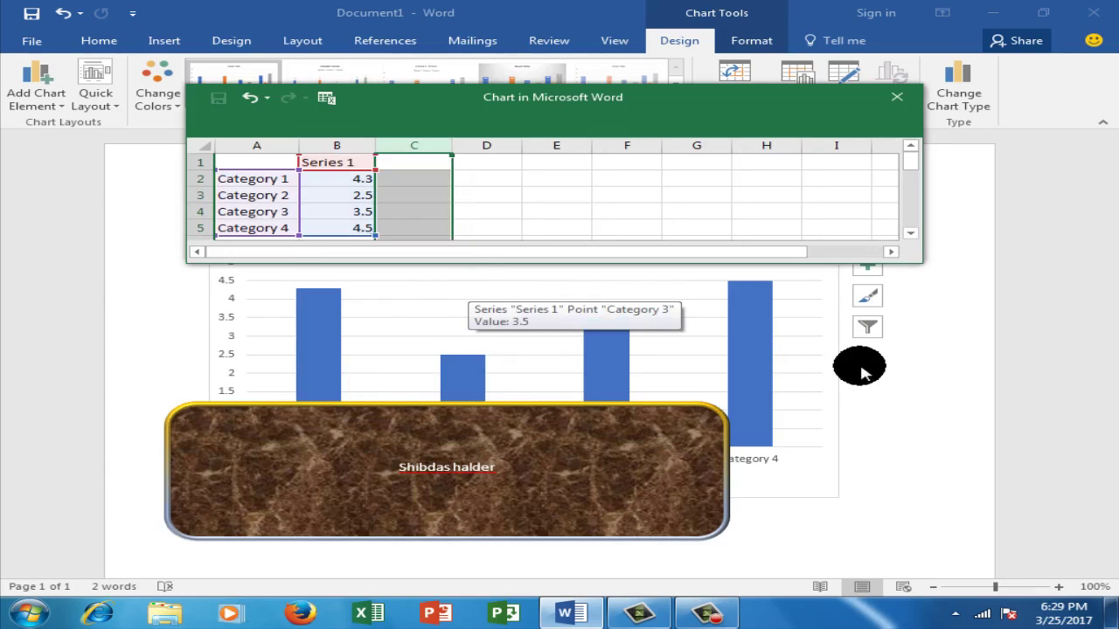
- Rename Category 1 and Category 2 to Bjp and tmc
{"action": "left_click", "coordinate": [266, 181]}
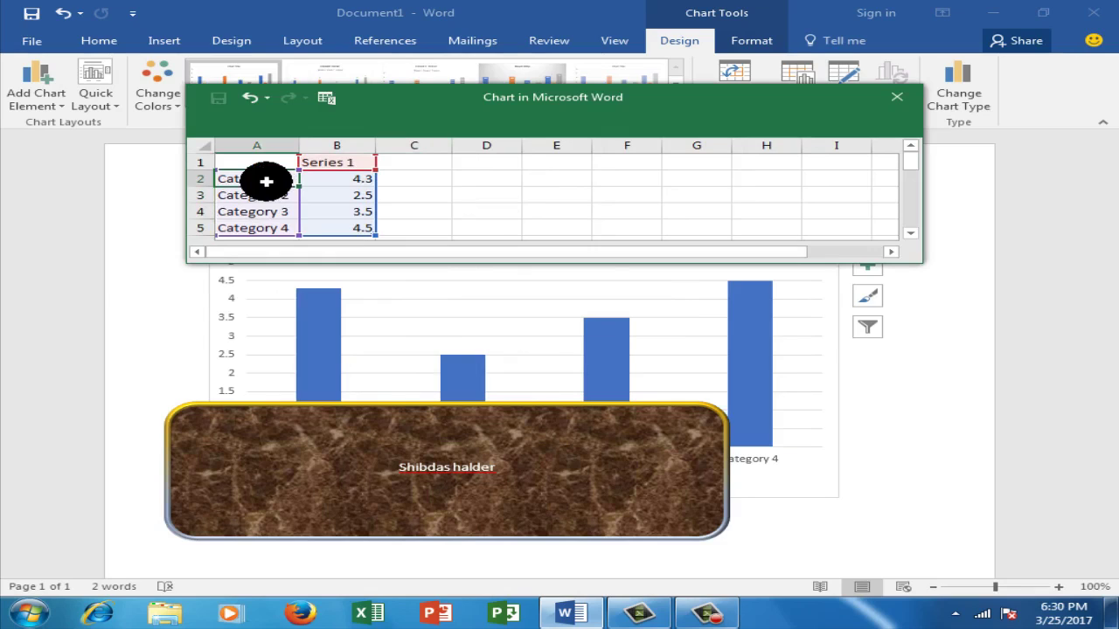
{"action": "type", "text": "Bjp"}
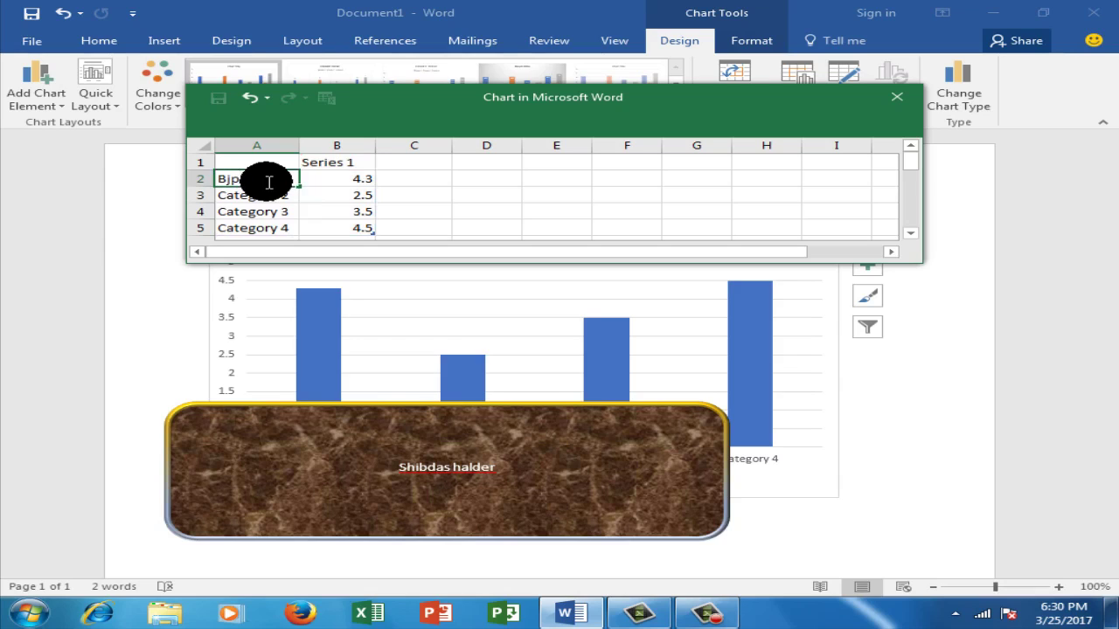
{"action": "left_click", "coordinate": [276, 194]}
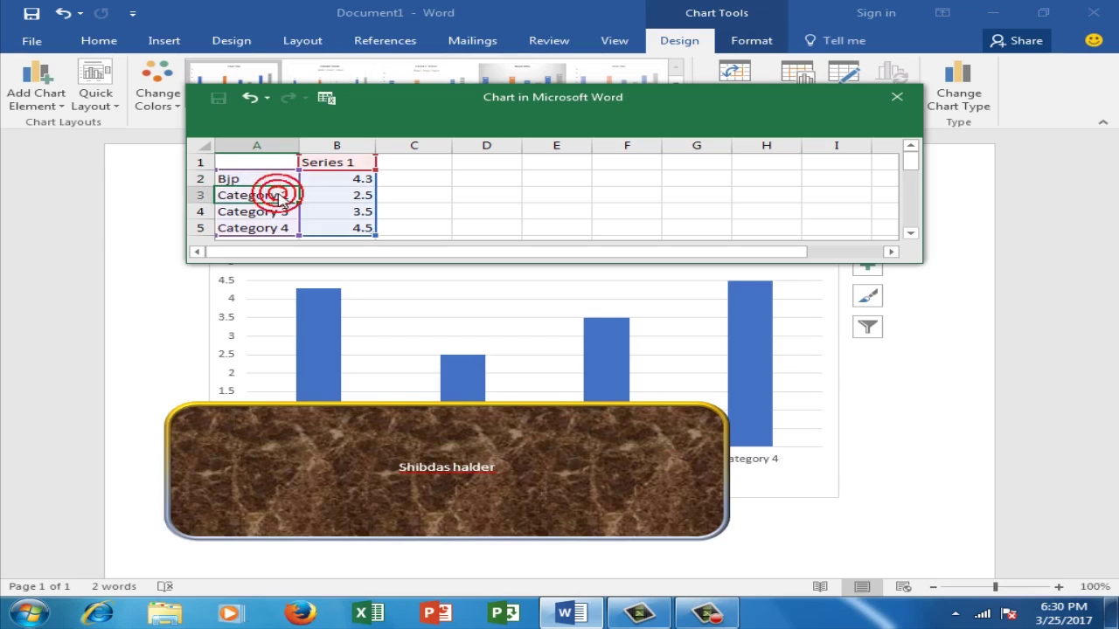
{"action": "left_click", "coordinate": [276, 194]}
{"action": "type", "text": "C"}
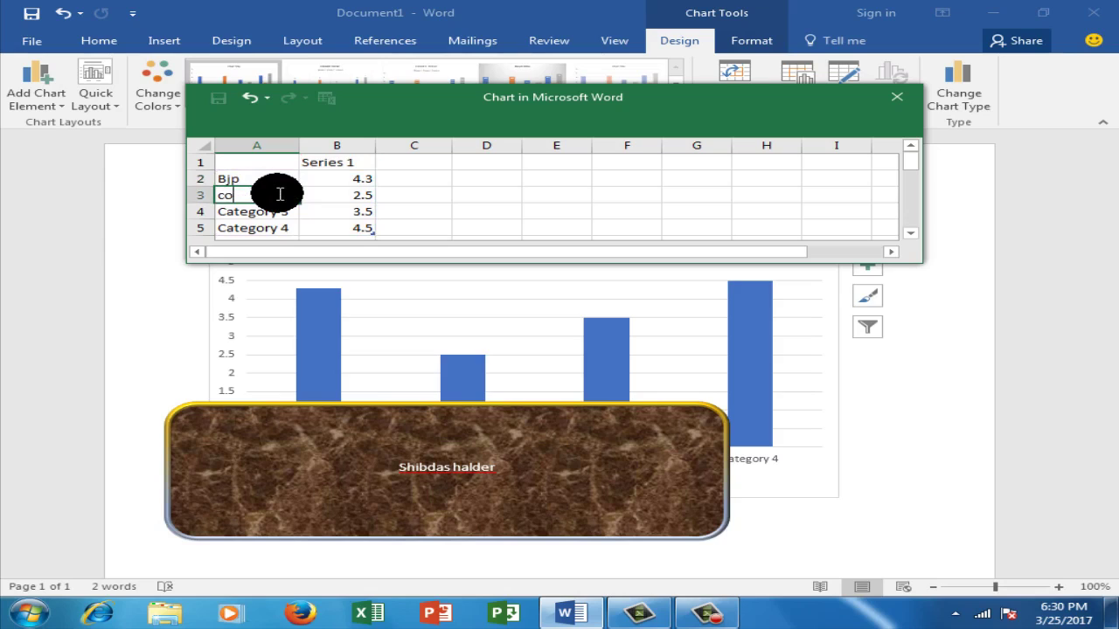
{"action": "type", "text": "ng"}
{"action": "left_click_drag", "start_coordinate": [279, 193], "coordinate": [281, 221]}
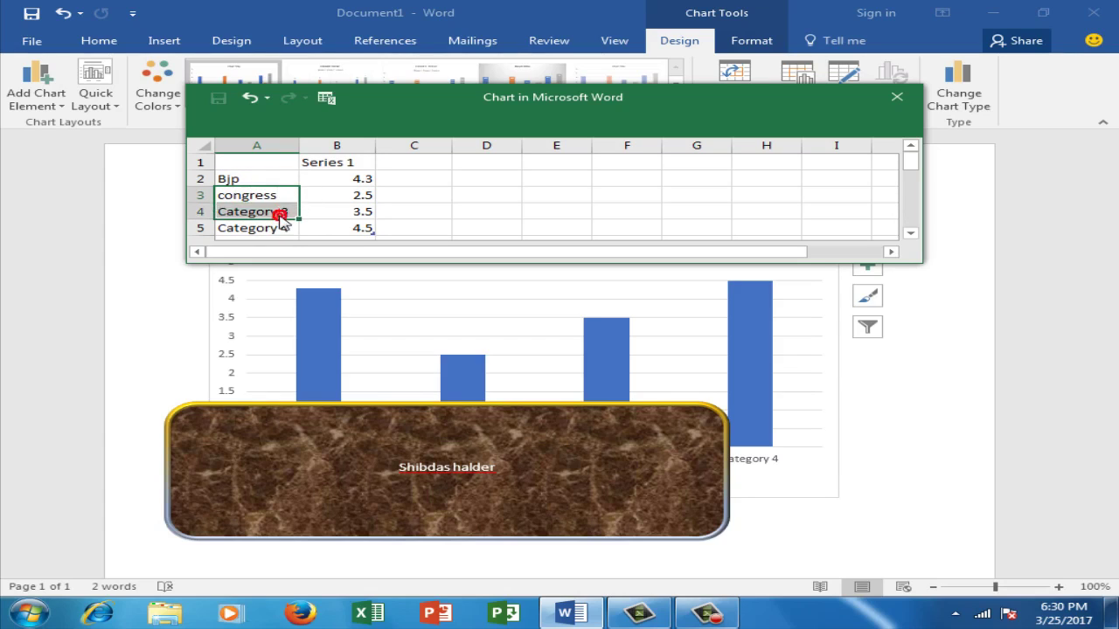
{"action": "type", "text": "tmc"}
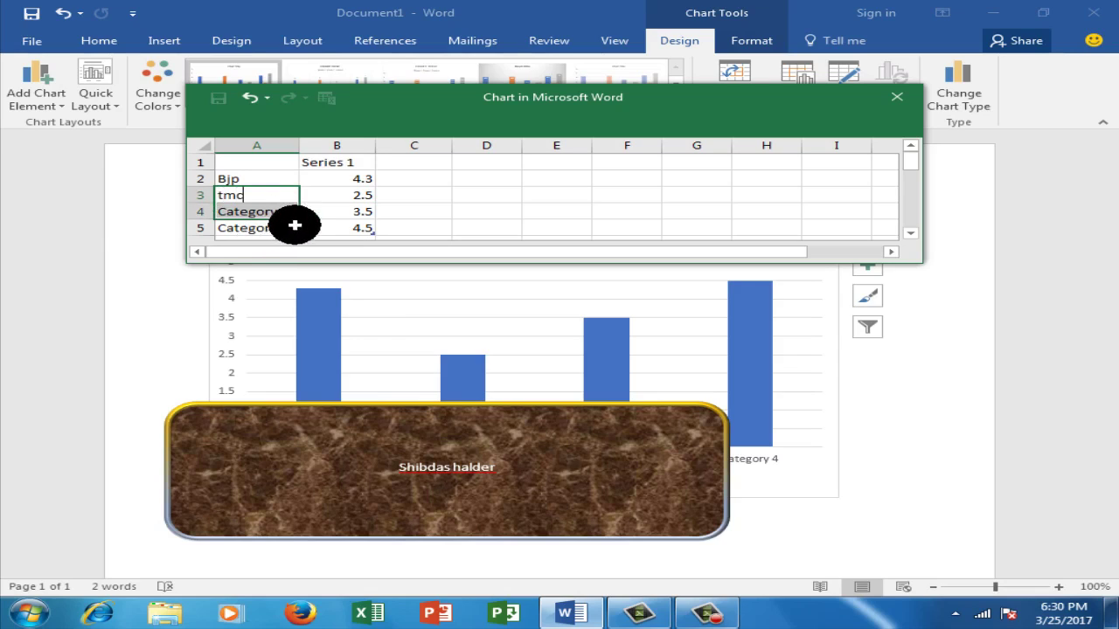
{"action": "left_click", "coordinate": [289, 226]}
- Rename Category 3 and Category 4 to CONGRESS and SUCI
{"action": "left_click", "coordinate": [251, 213]}
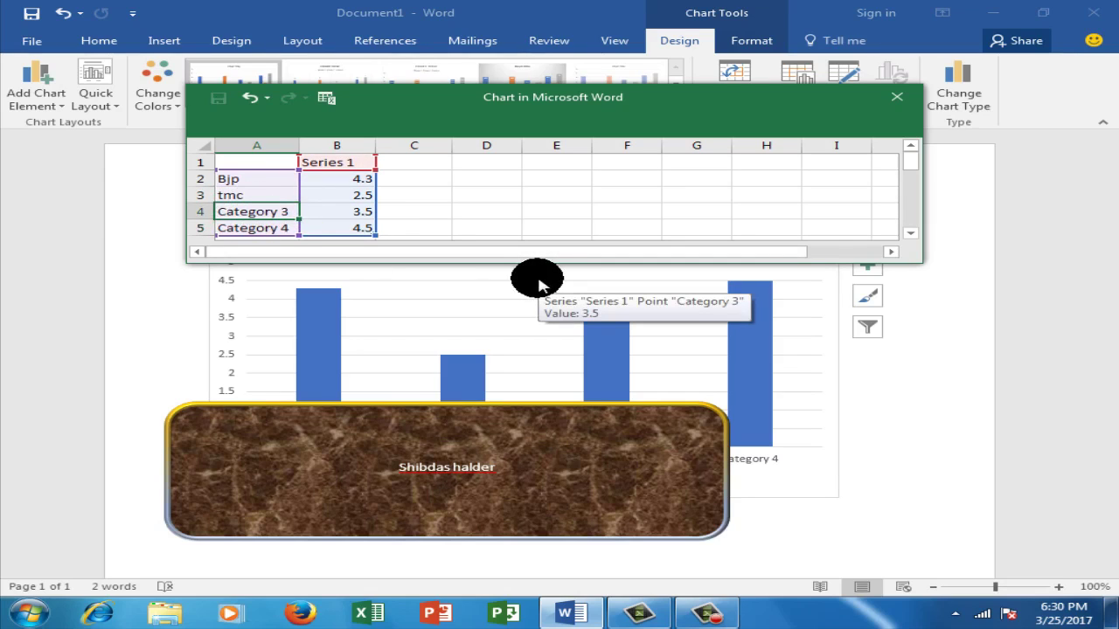
{"action": "type", "text": "CONGRESS"}
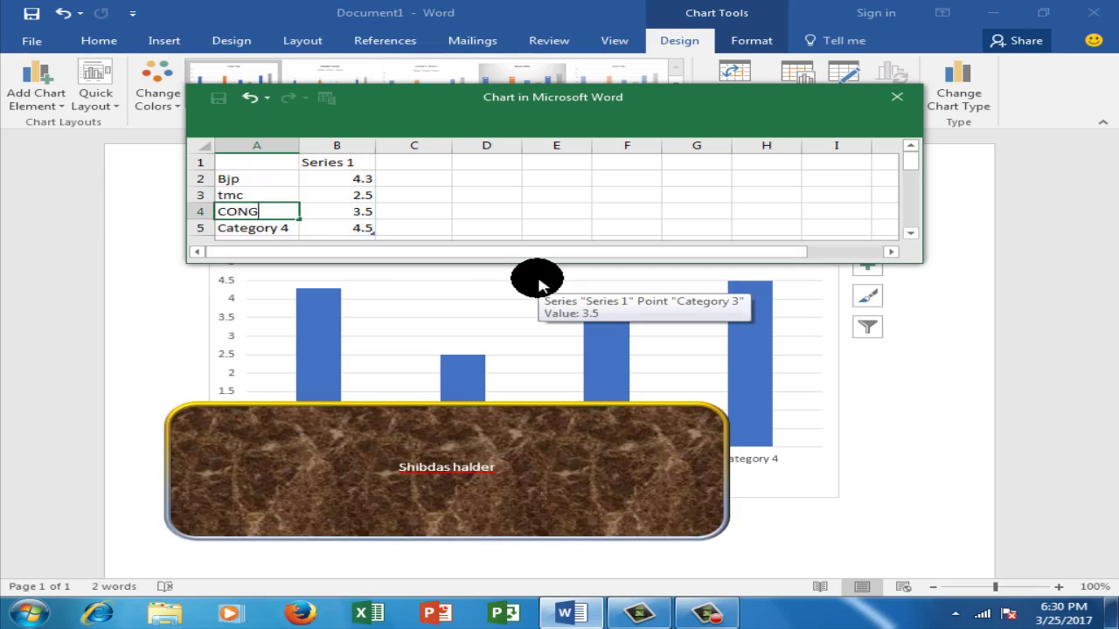
{"action": "left_click", "coordinate": [267, 230]}
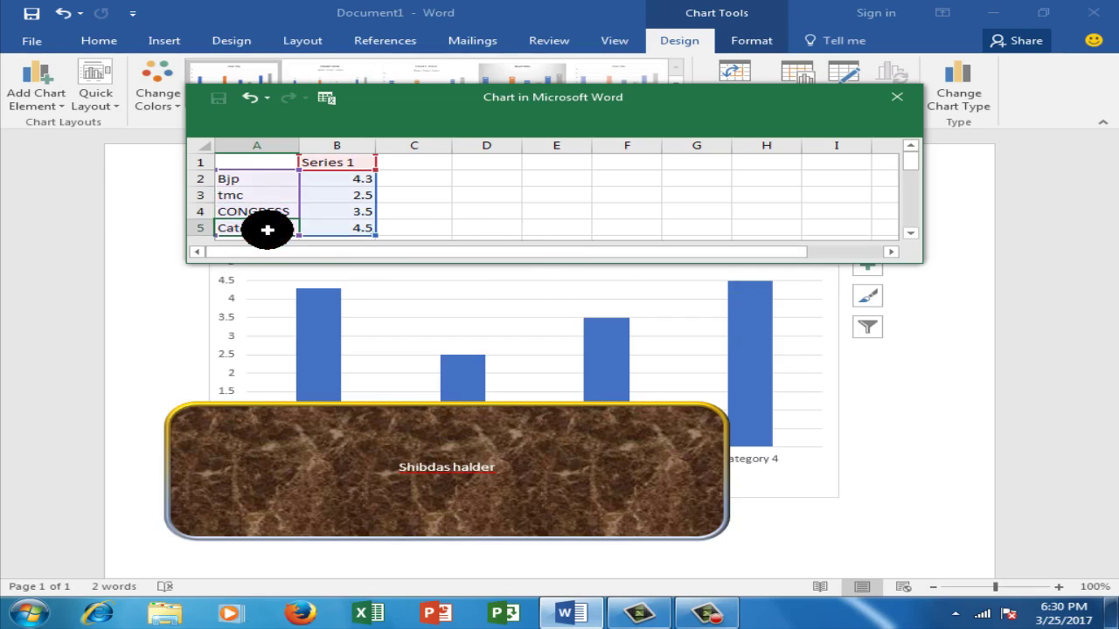
{"action": "type", "text": "SUCI"}
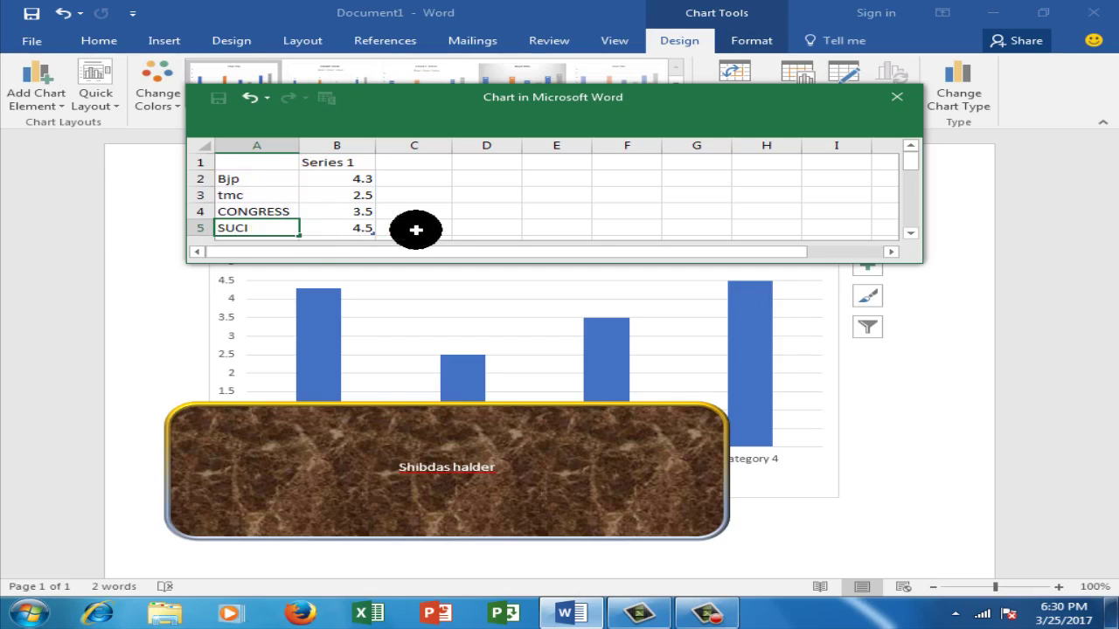
{"action": "left_click", "coordinate": [417, 230]}
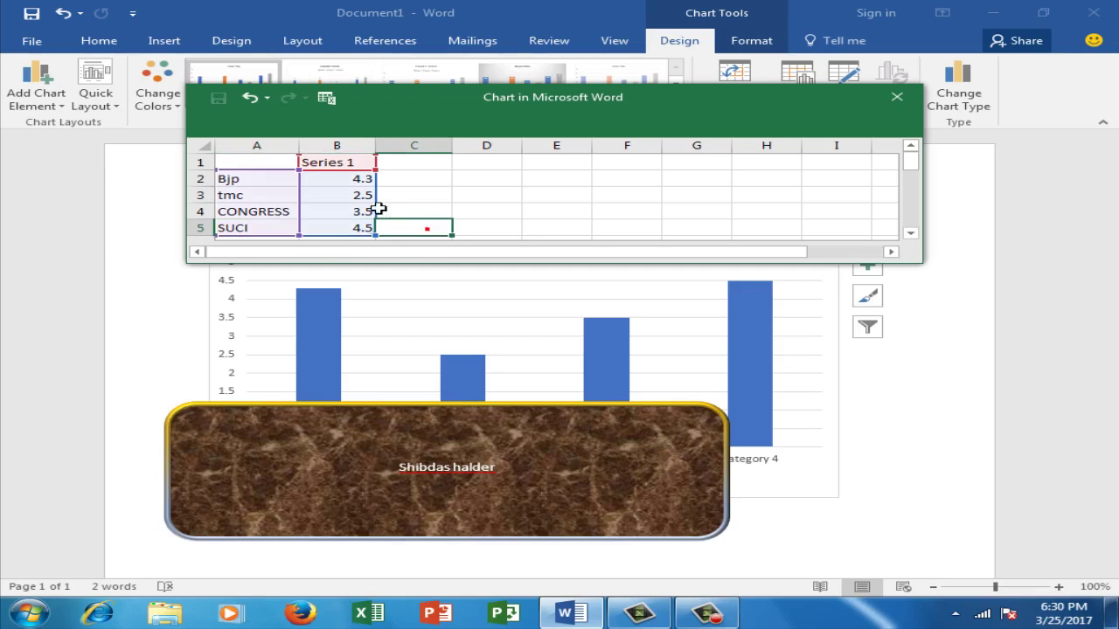
- Enter values 30 for Bjp, 40 for tmc and 12 for CONGRESS
{"action": "left_click", "coordinate": [344, 181]}
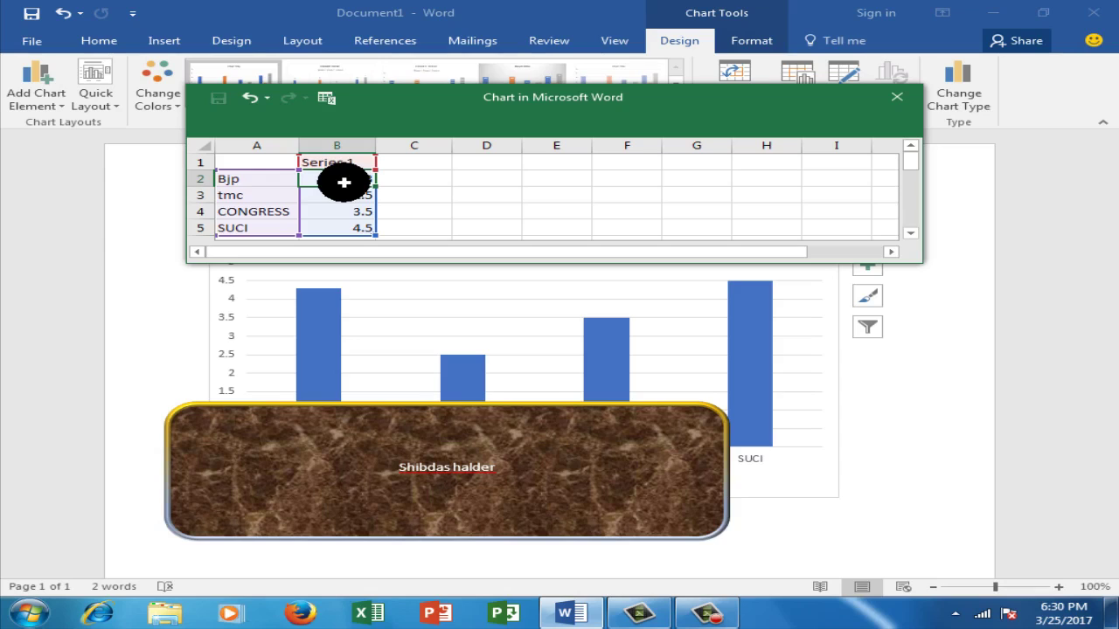
{"action": "double_click", "coordinate": [346, 183]}
{"action": "type", "text": "30"}
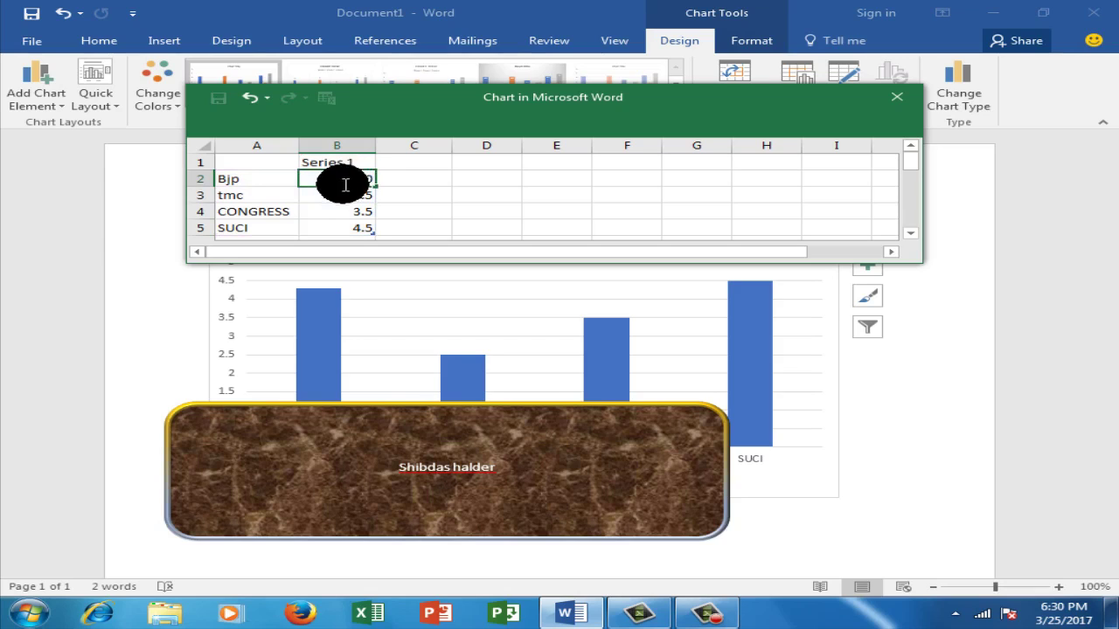
{"action": "left_click", "coordinate": [351, 198]}
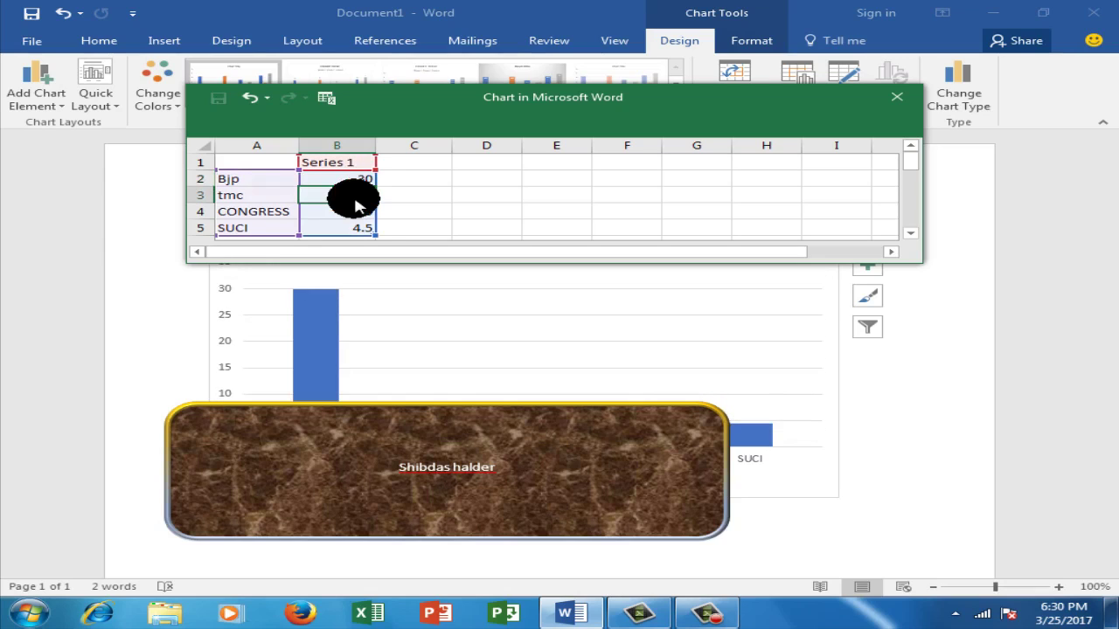
{"action": "double_click", "coordinate": [356, 200]}
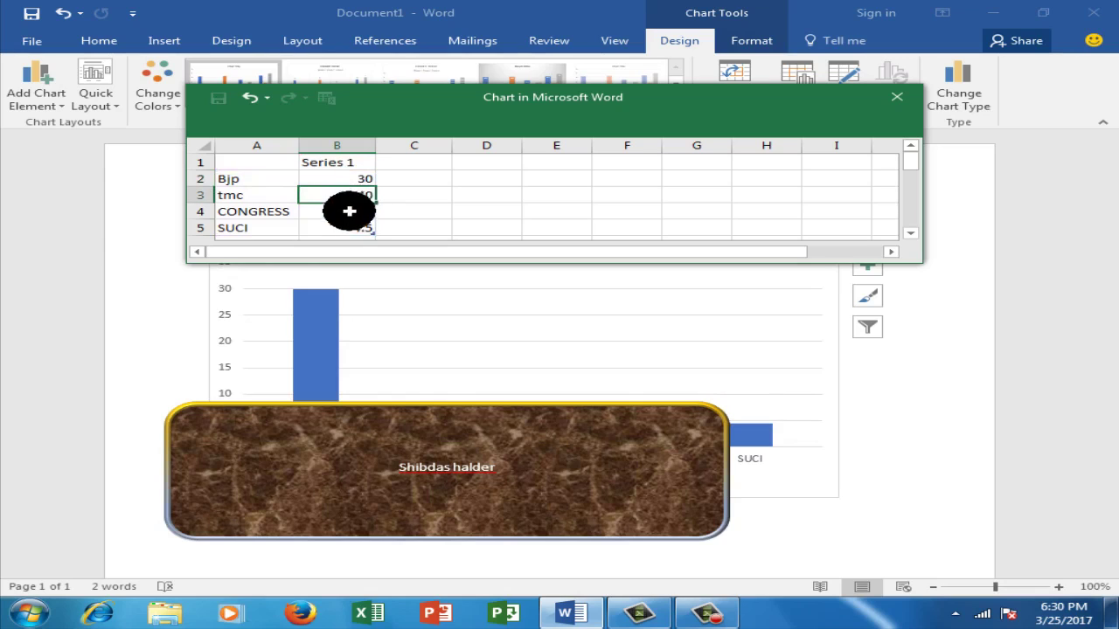
{"action": "type", "text": "40"}
{"action": "left_click", "coordinate": [350, 212]}
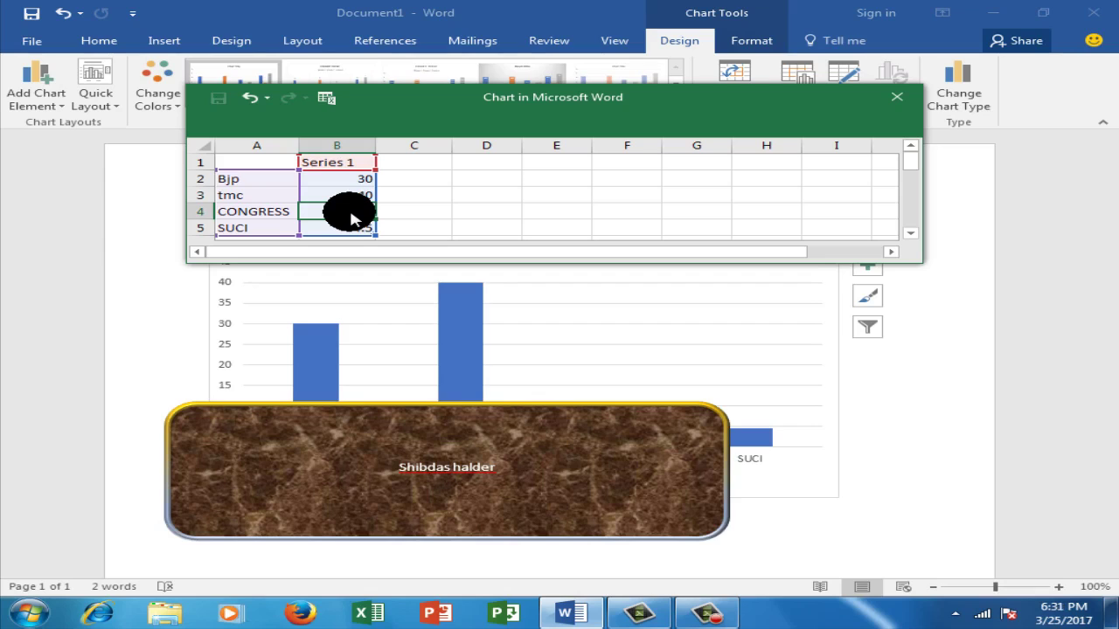
{"action": "type", "text": "12"}
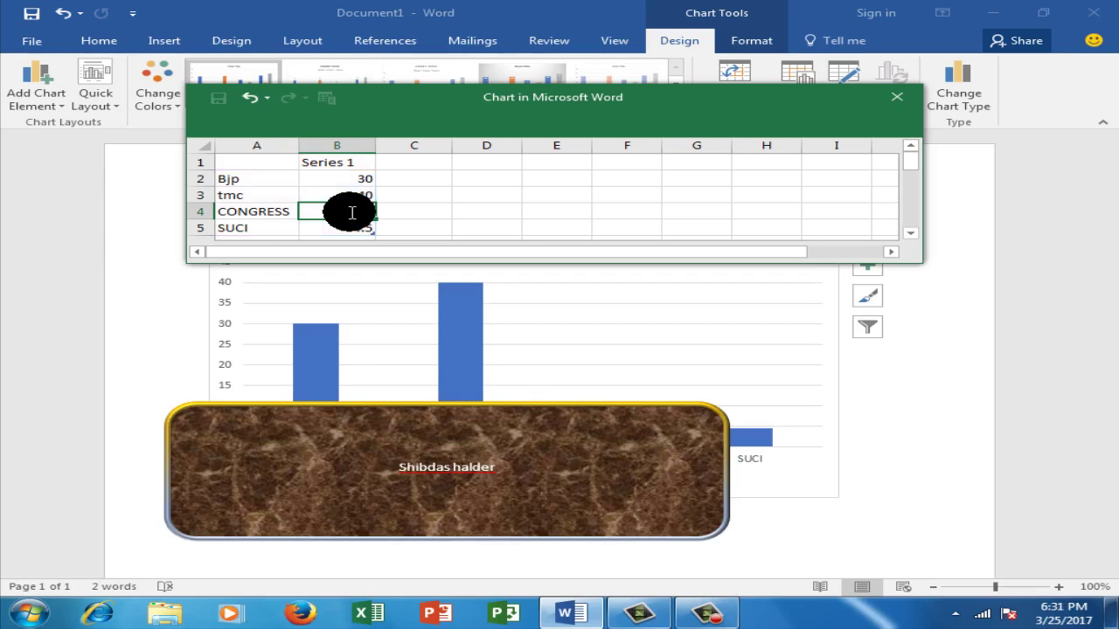
{"action": "left_click", "coordinate": [367, 227]}
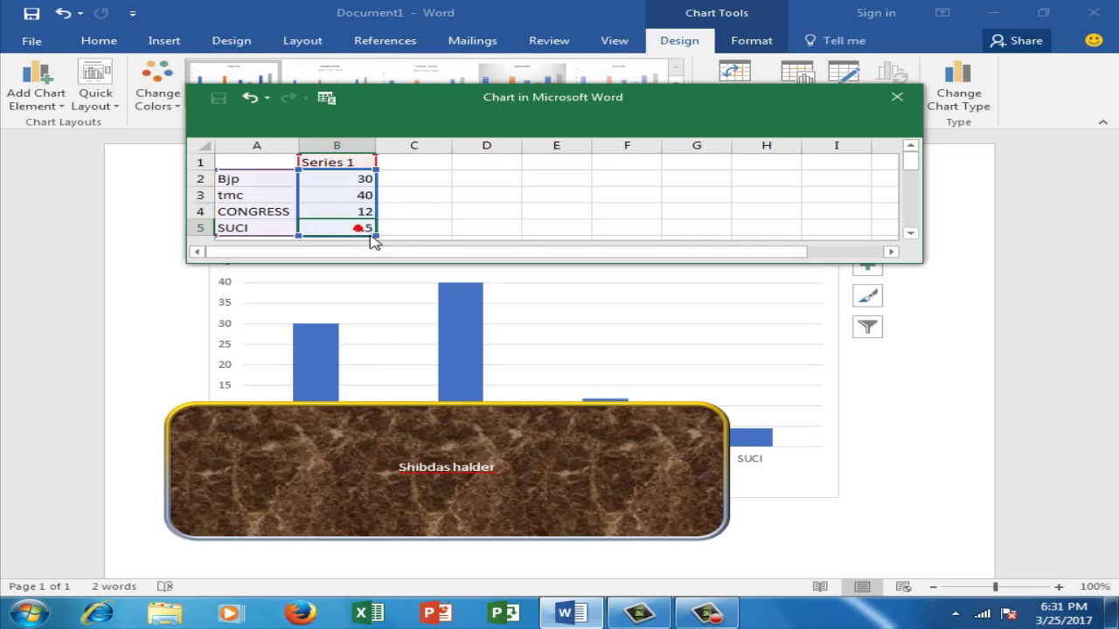
- Set SUCI to 18 and close the chart data window
{"action": "left_click", "coordinate": [369, 234]}
{"action": "type", "text": "18"}
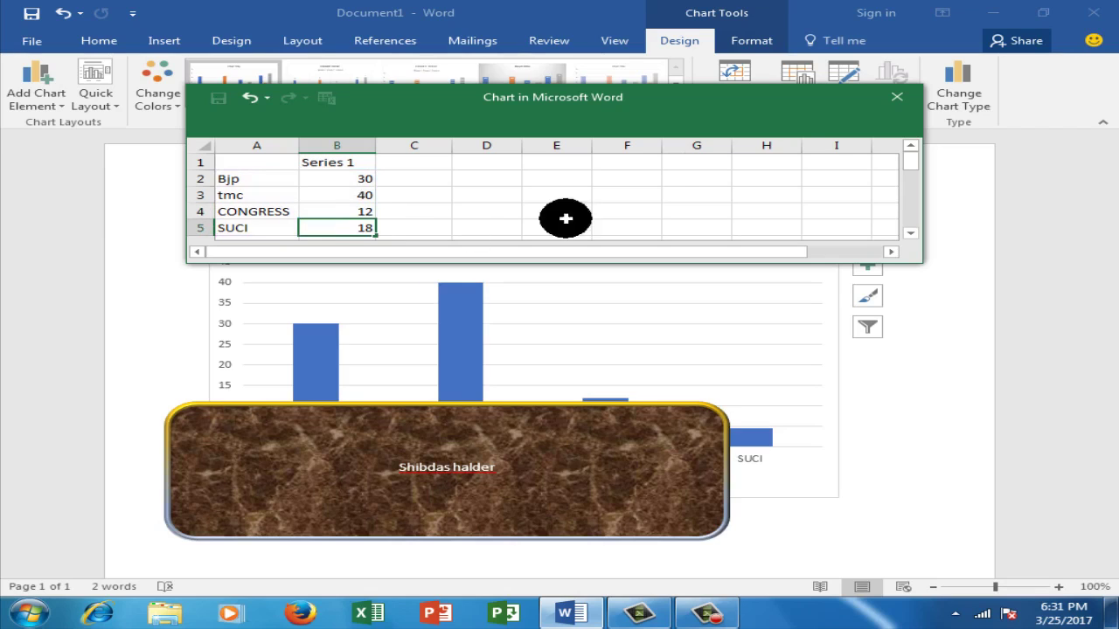
{"action": "left_click", "coordinate": [898, 109]}
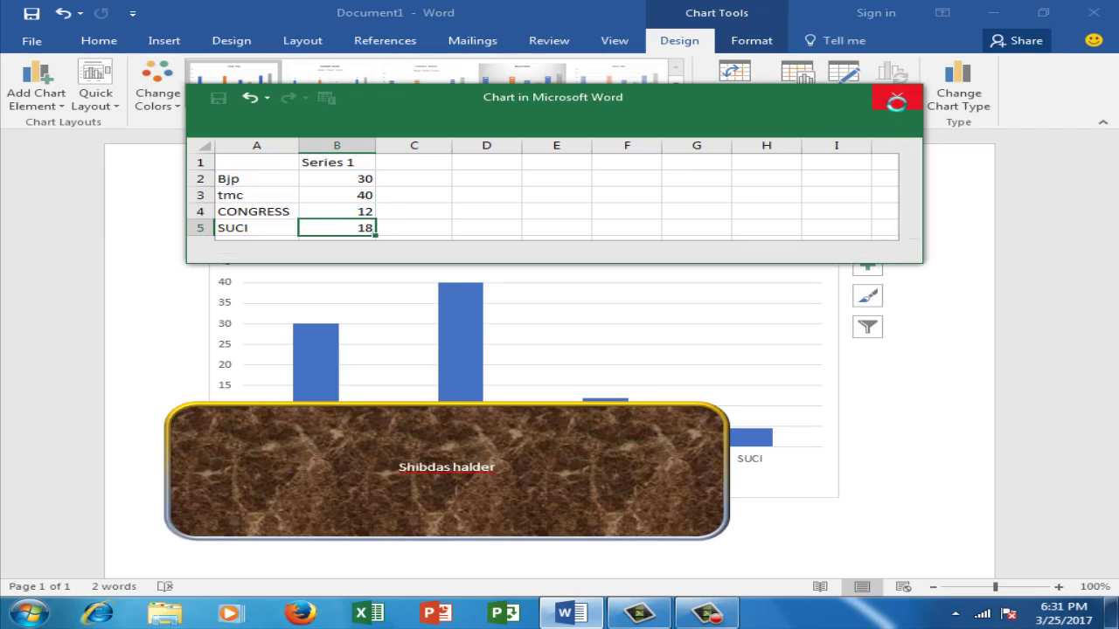
- Delete the brown marble text box over the chart, then reselect the chart
{"action": "left_click", "coordinate": [933, 375]}
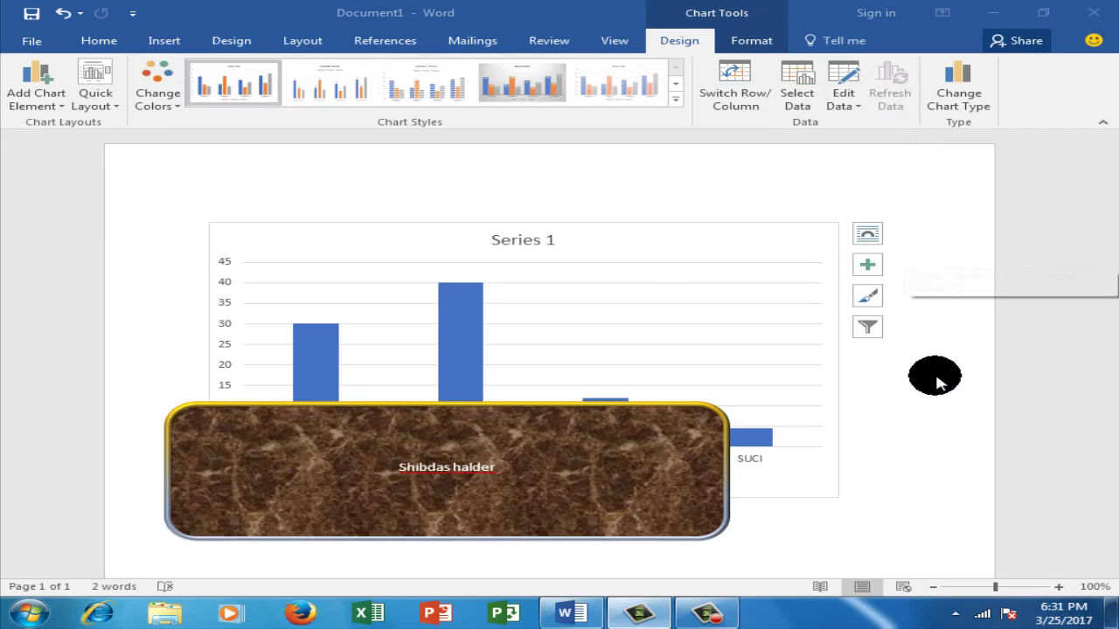
{"action": "left_click", "coordinate": [574, 412]}
{"action": "key", "text": "Delete"}
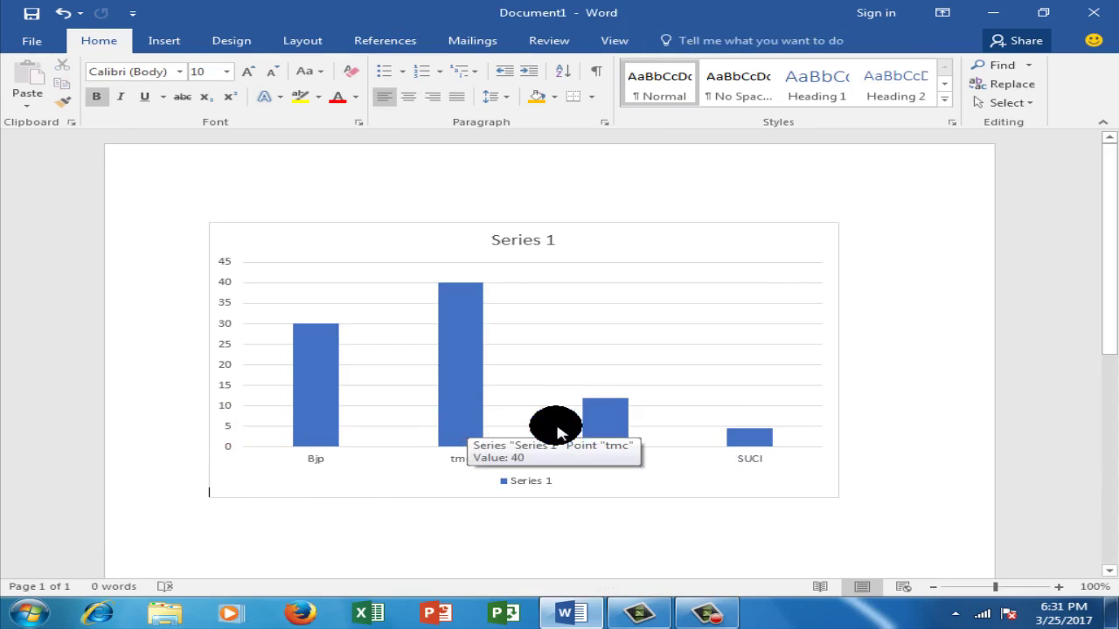
{"action": "left_click", "coordinate": [326, 399]}
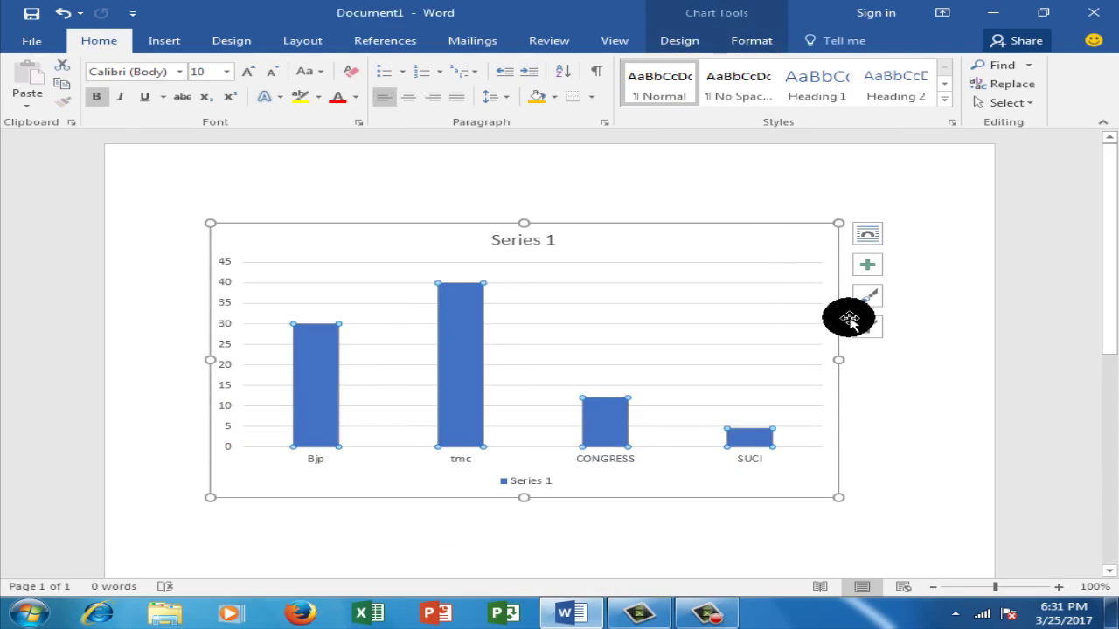
- Try a grey gradient style with data labels, then apply the hatched bar chart style
{"action": "left_click", "coordinate": [871, 301]}
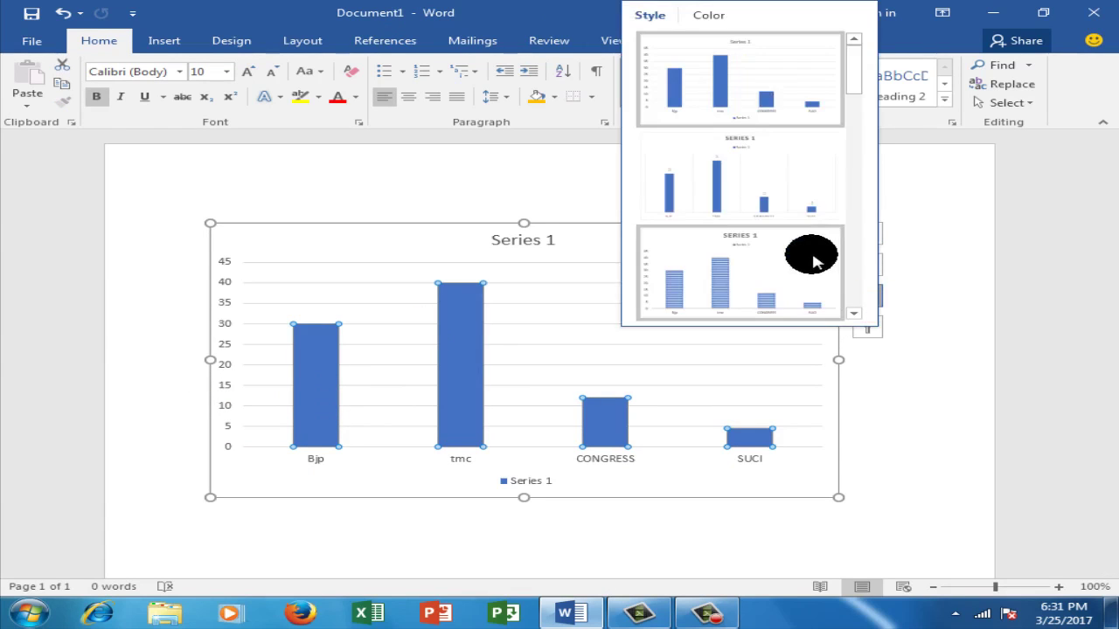
{"action": "left_click_drag", "start_coordinate": [849, 86], "coordinate": [862, 143]}
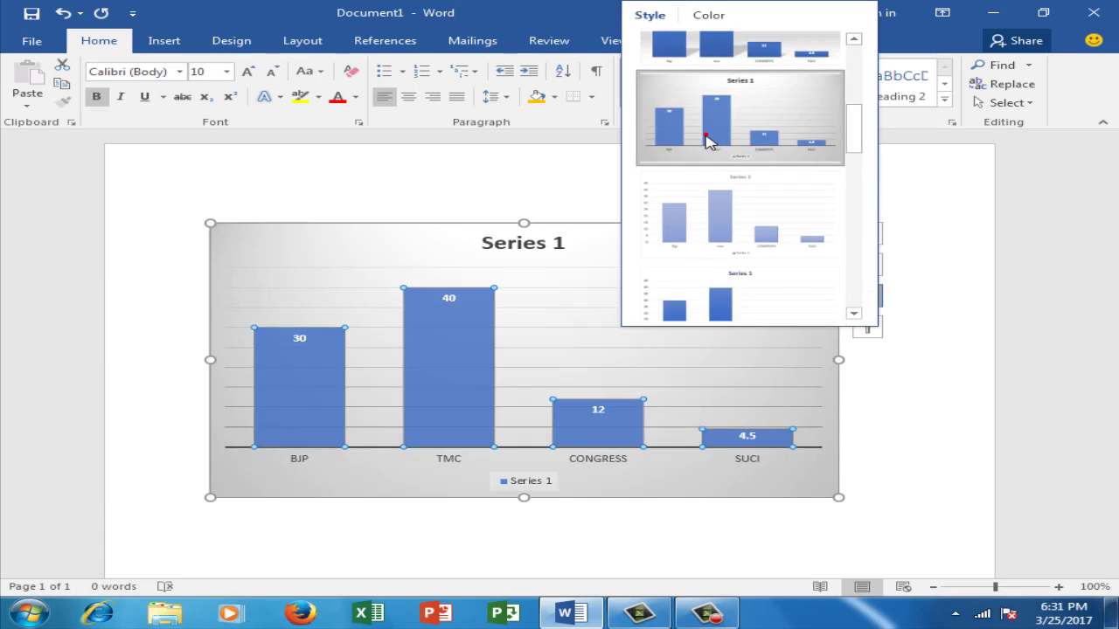
{"action": "left_click", "coordinate": [710, 142]}
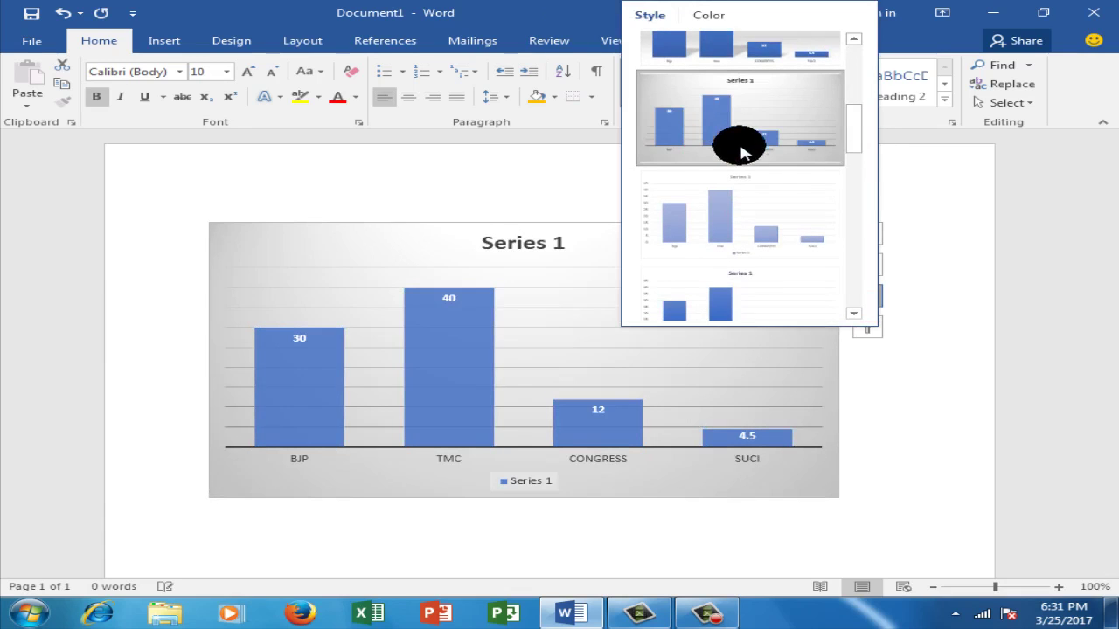
{"action": "left_click", "coordinate": [854, 315]}
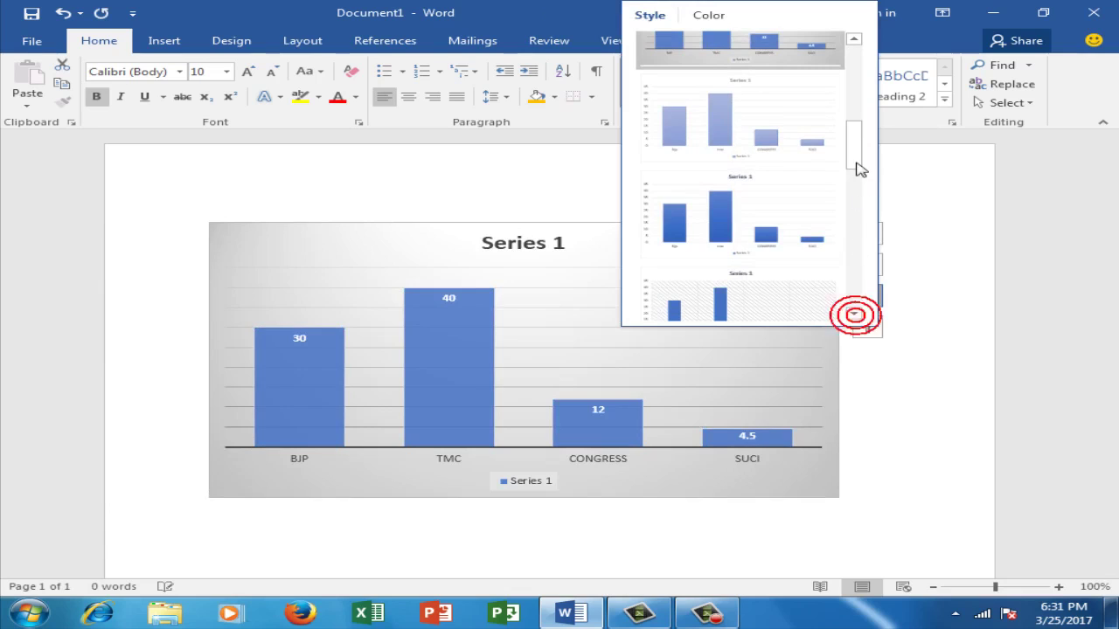
{"action": "left_click_drag", "start_coordinate": [856, 166], "coordinate": [808, 232]}
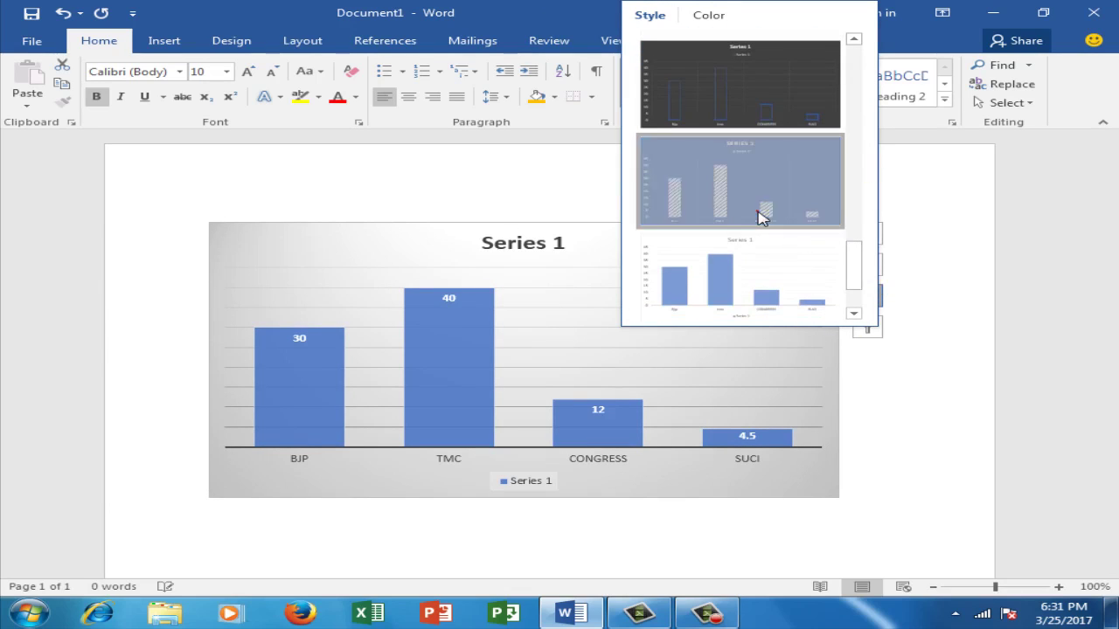
{"action": "left_click", "coordinate": [949, 296]}
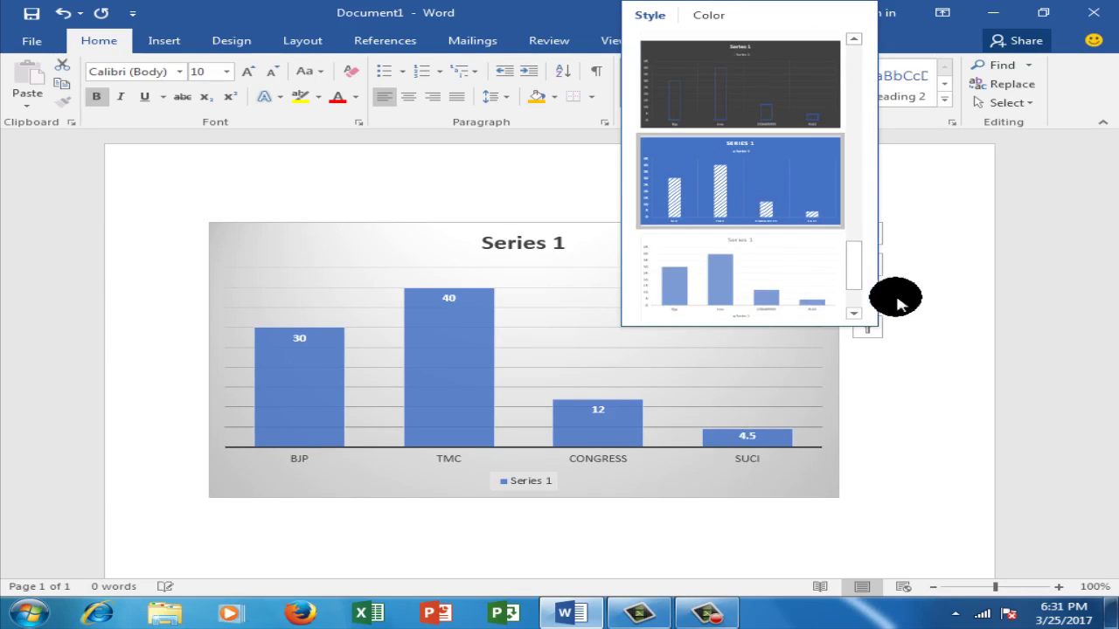
- Change the chart colours to Colorful Palette 4 for a green background
{"action": "left_click", "coordinate": [493, 201]}
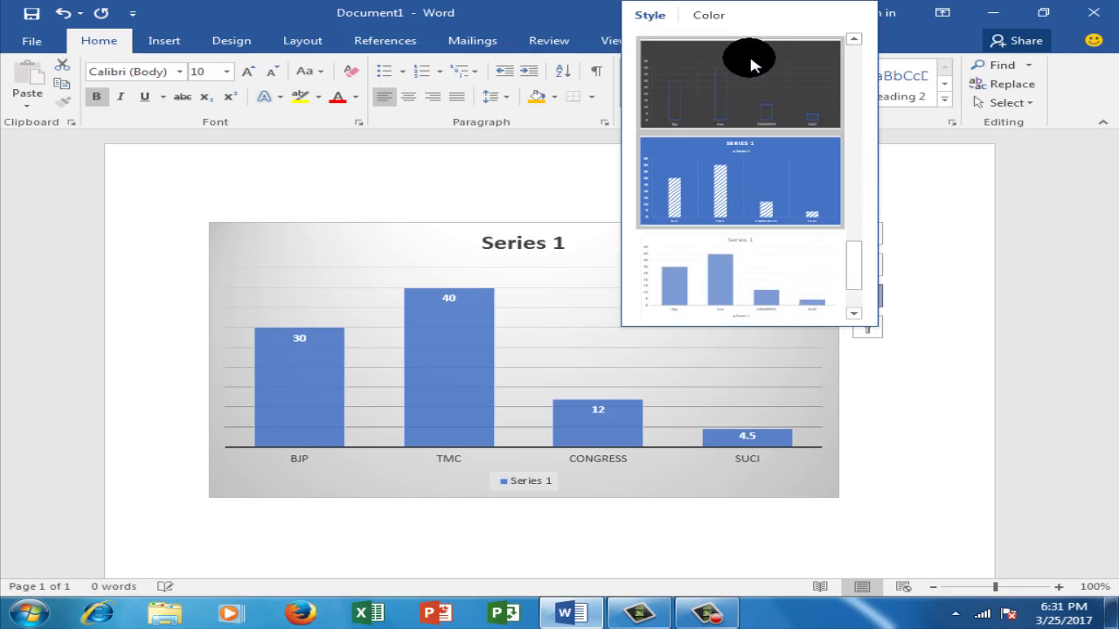
{"action": "left_click", "coordinate": [707, 17]}
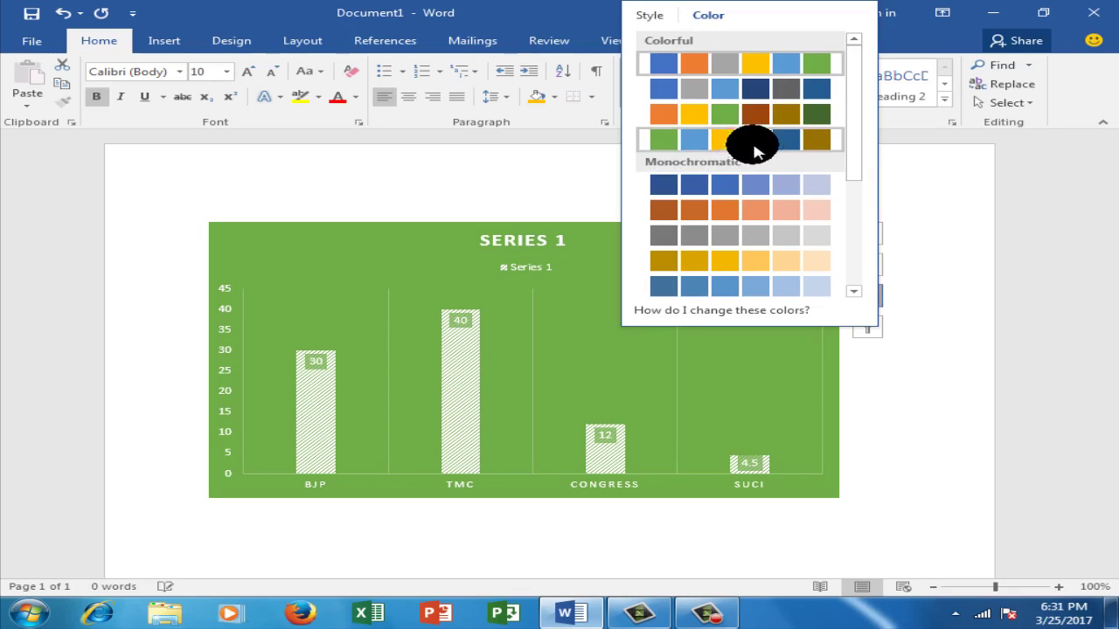
{"action": "left_click", "coordinate": [729, 142]}
- Reselect the chart and turn off its axes, chart title and data labels
{"action": "left_click", "coordinate": [991, 298]}
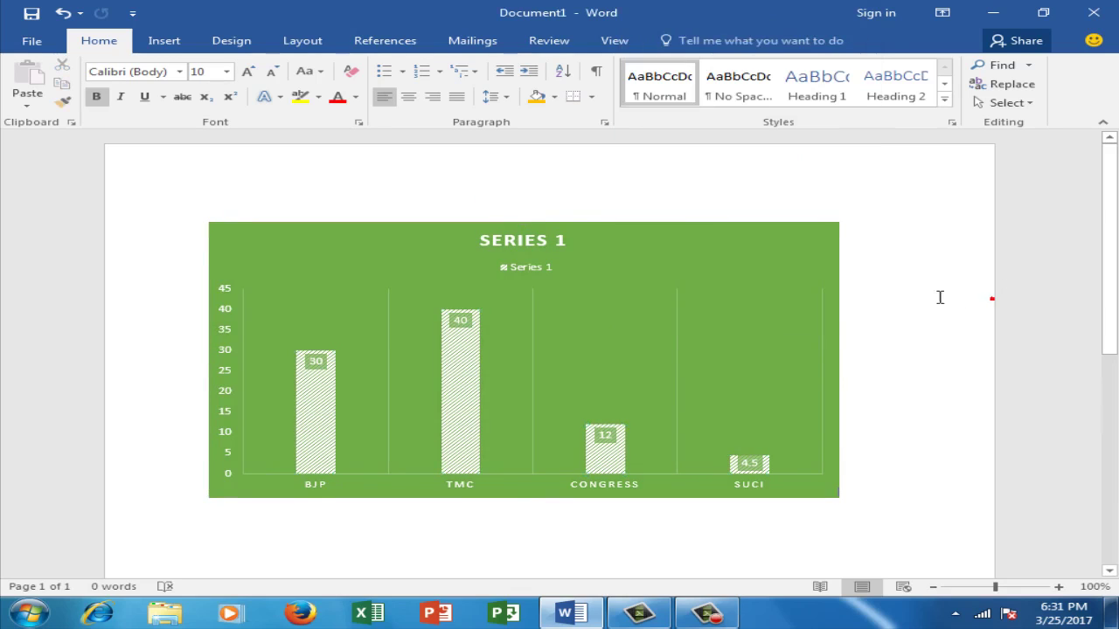
{"action": "left_click", "coordinate": [668, 327]}
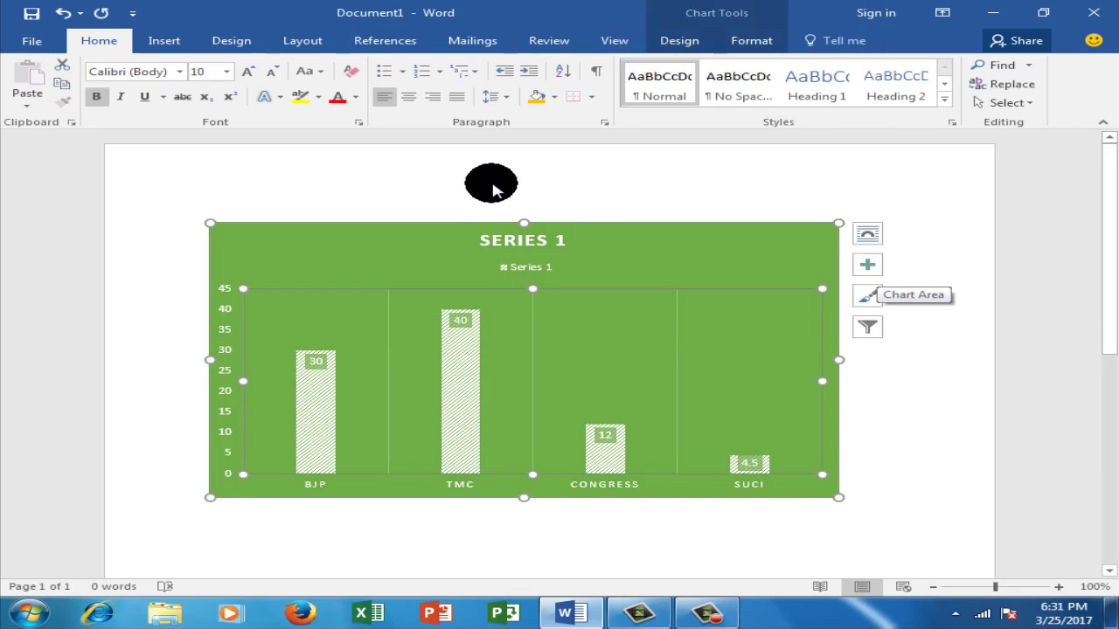
{"action": "scroll", "coordinate": [492, 189], "scroll_direction": "down", "scroll_amount": 3}
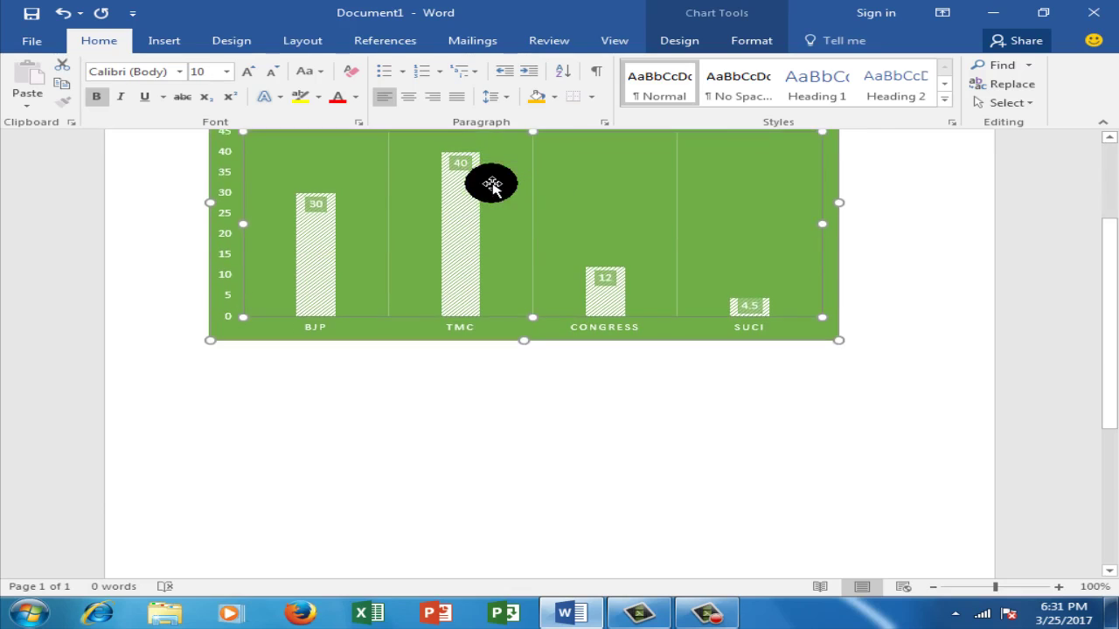
{"action": "scroll", "coordinate": [492, 190], "scroll_direction": "up", "scroll_amount": 2}
{"action": "scroll", "coordinate": [492, 190], "scroll_direction": "up", "scroll_amount": 1}
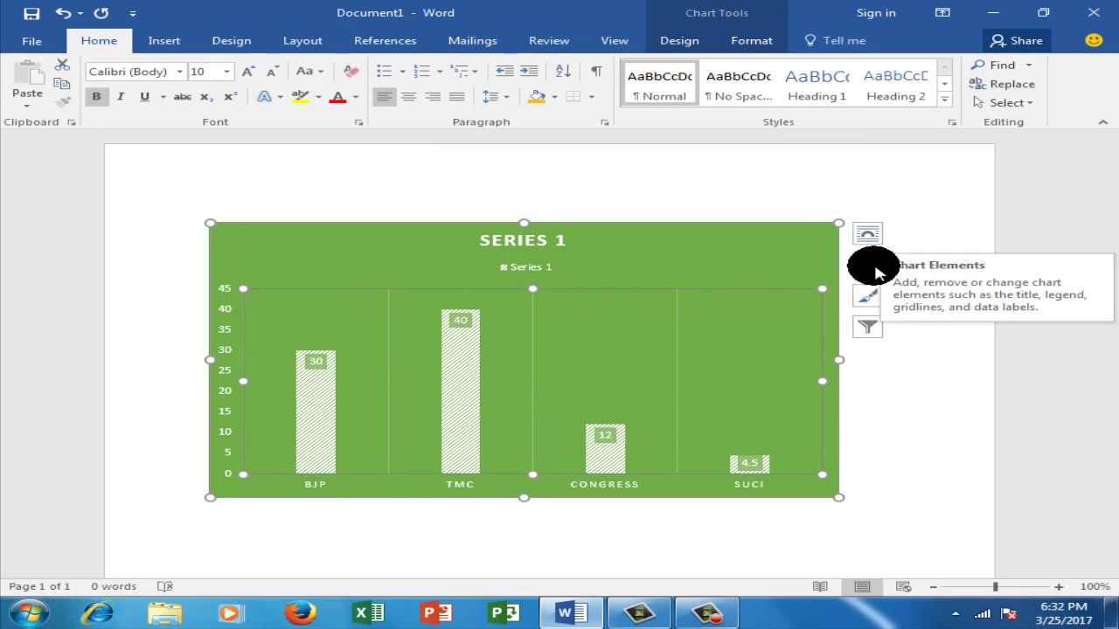
{"action": "left_click", "coordinate": [870, 266]}
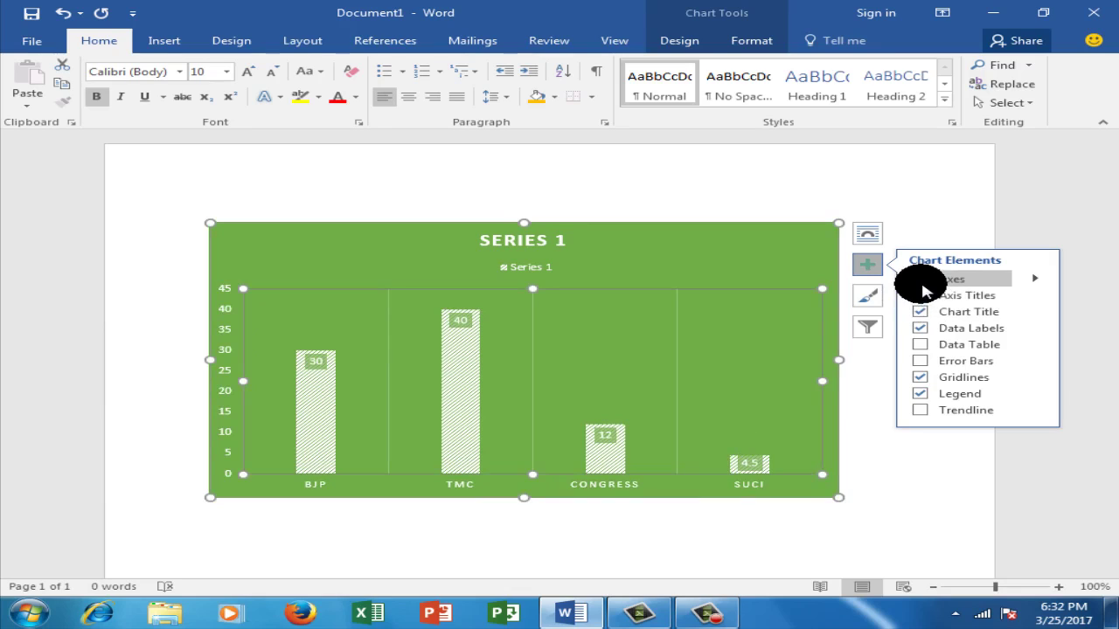
{"action": "left_click", "coordinate": [920, 280]}
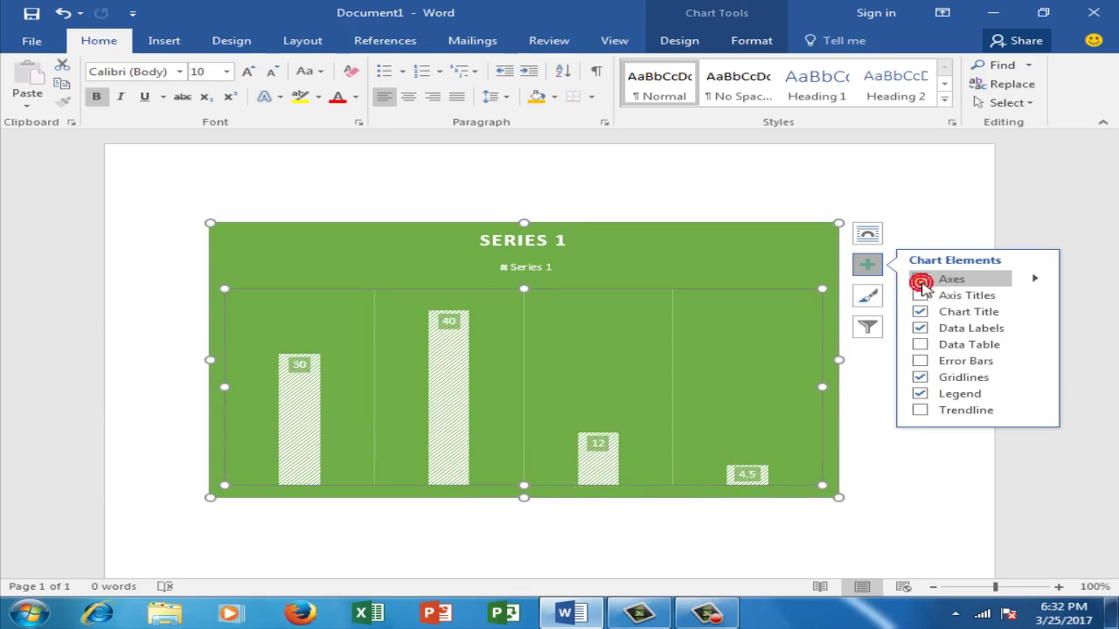
{"action": "left_click", "coordinate": [919, 311]}
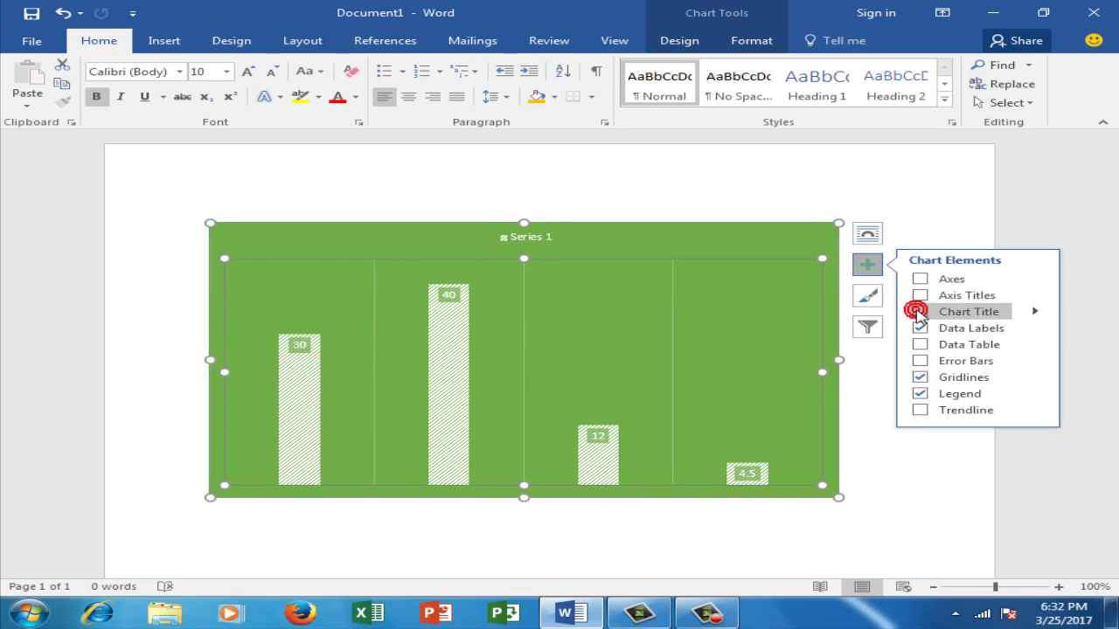
{"action": "left_click", "coordinate": [920, 328]}
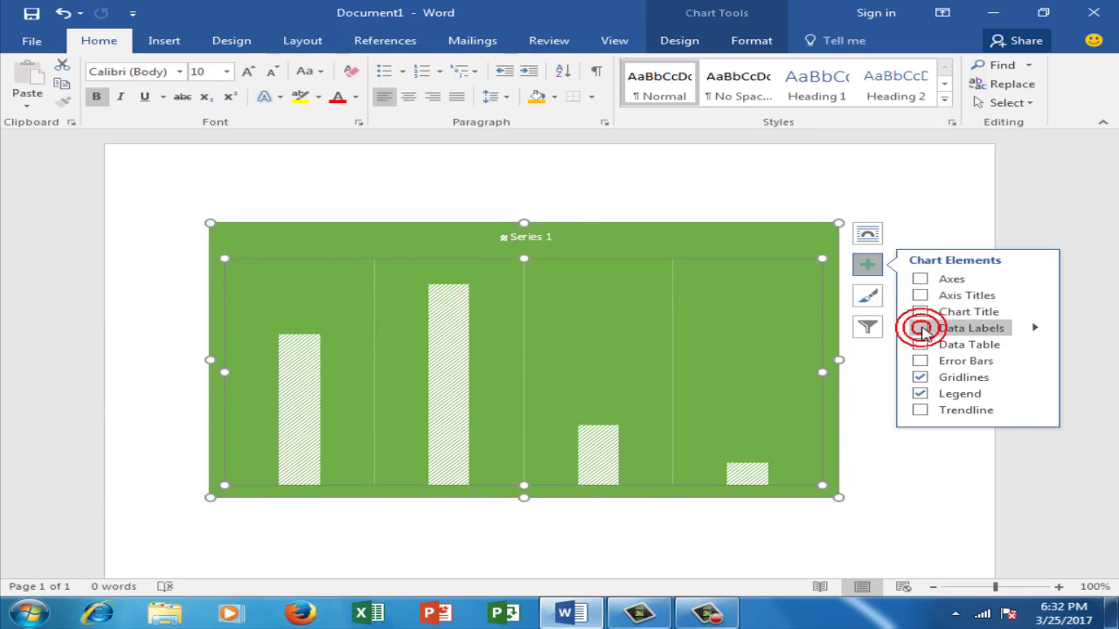
- Remove the gridlines, adjust the legend, then reselect the chart
{"action": "left_click", "coordinate": [926, 378]}
{"action": "left_click", "coordinate": [924, 394]}
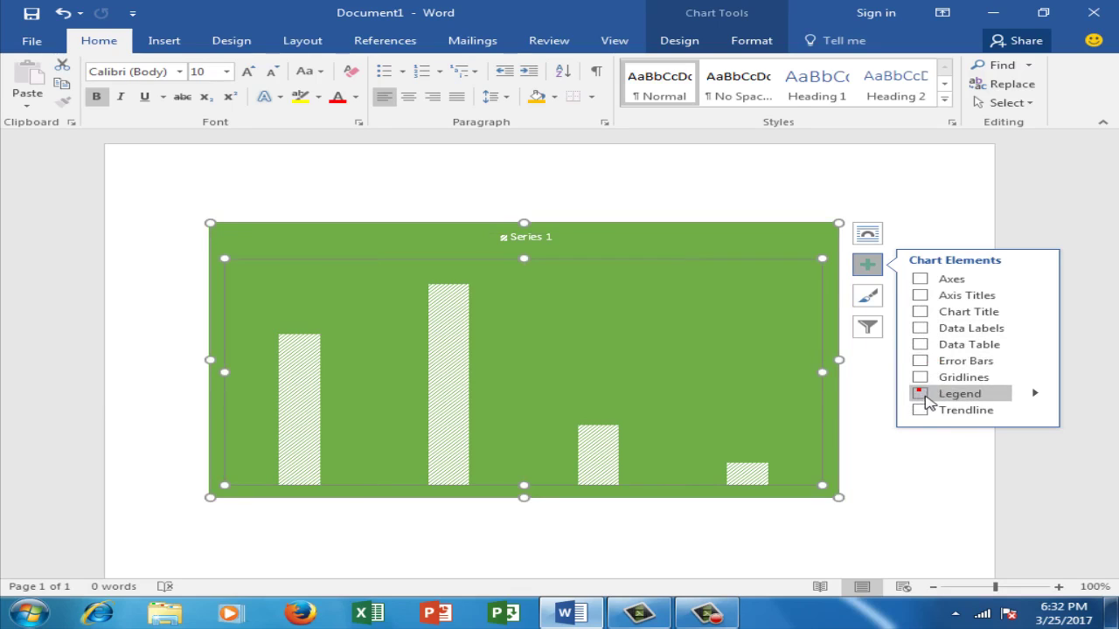
{"action": "left_click", "coordinate": [925, 410]}
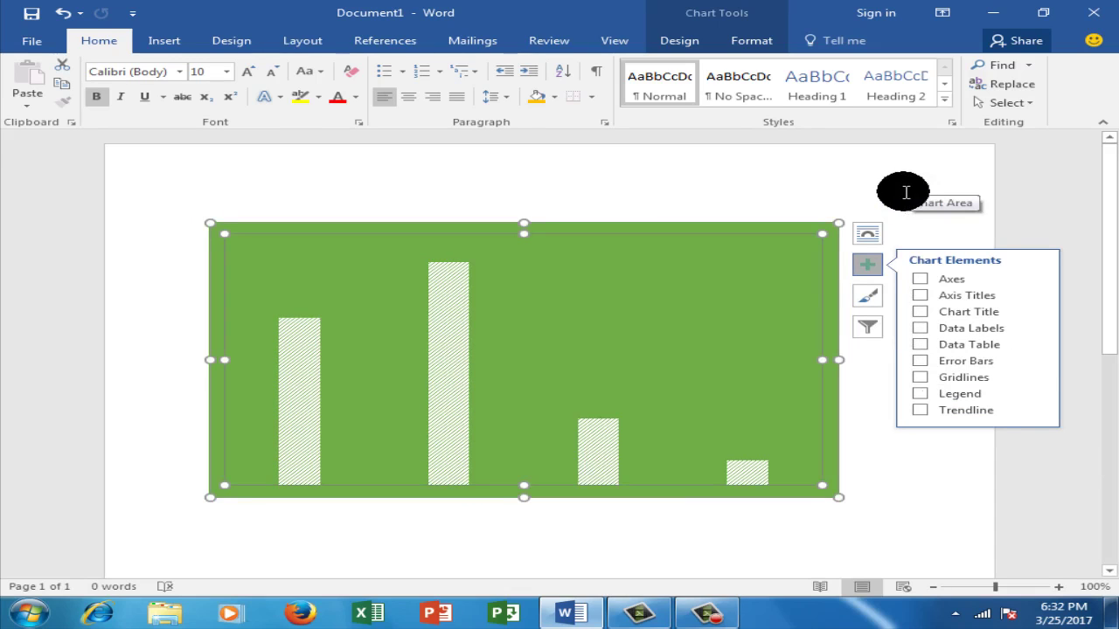
{"action": "left_click", "coordinate": [903, 192]}
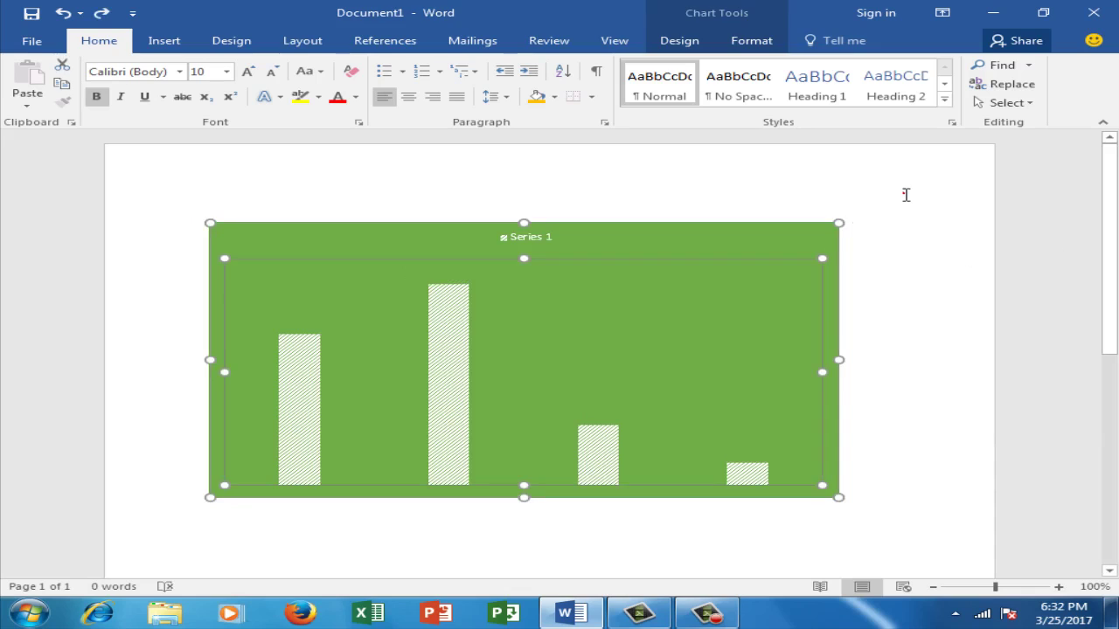
{"action": "left_click", "coordinate": [600, 250]}
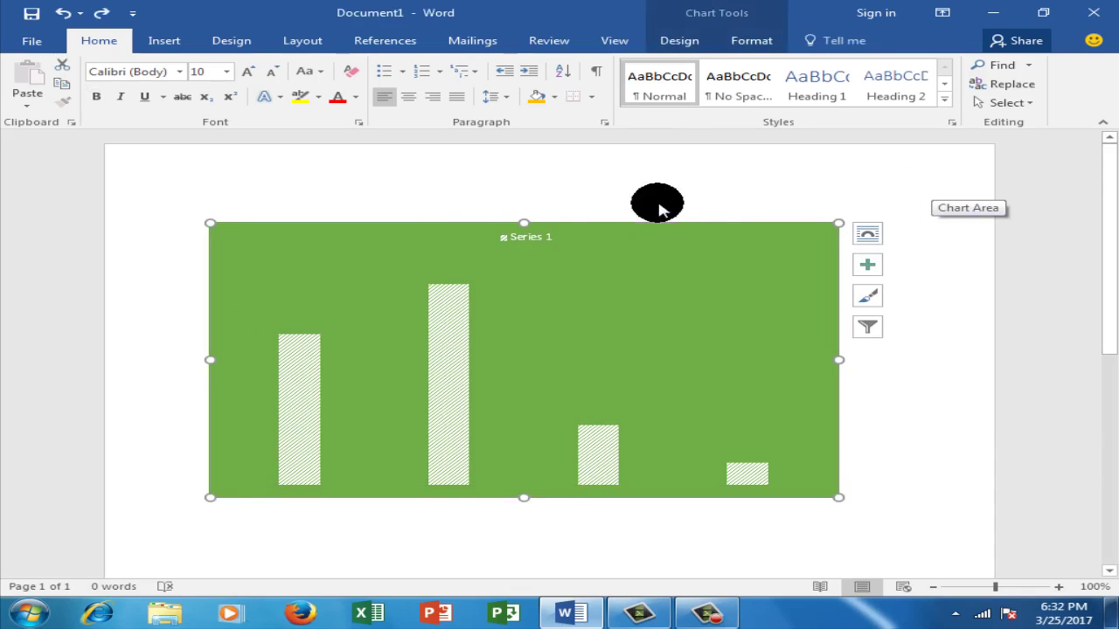
{"action": "left_click", "coordinate": [161, 44]}
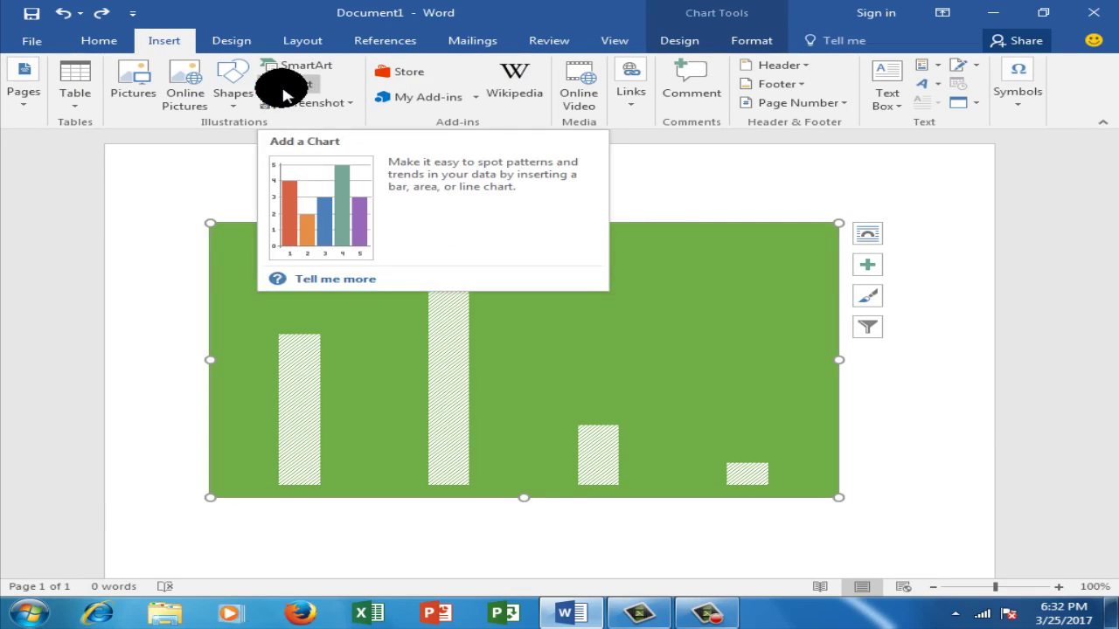
{"action": "left_click", "coordinate": [339, 191]}
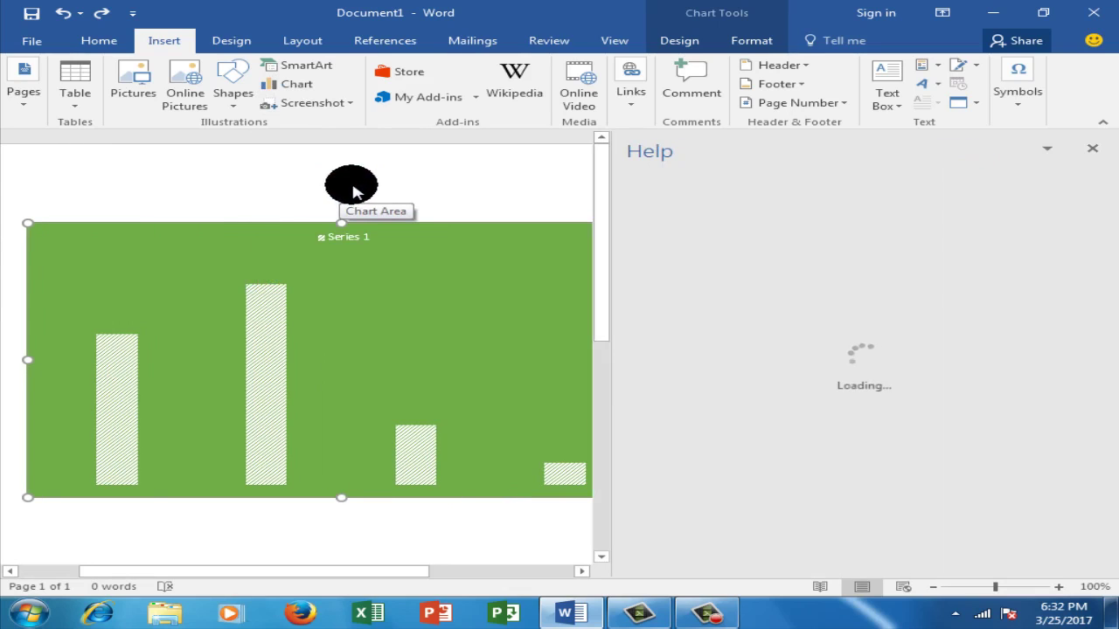
{"action": "left_click", "coordinate": [1090, 153]}
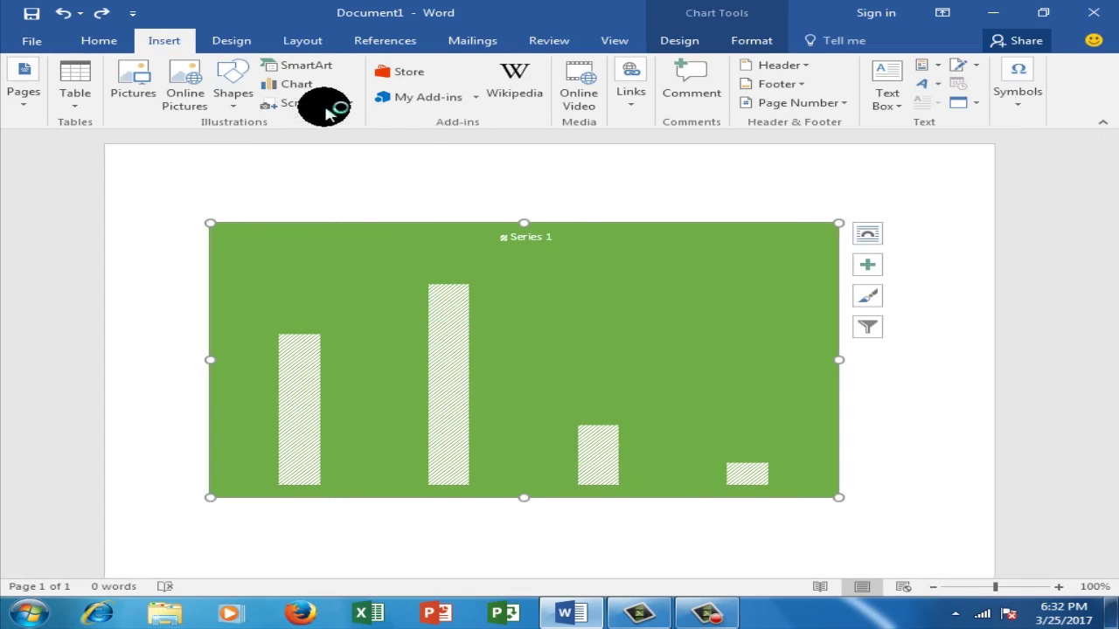
{"action": "left_click", "coordinate": [354, 105]}
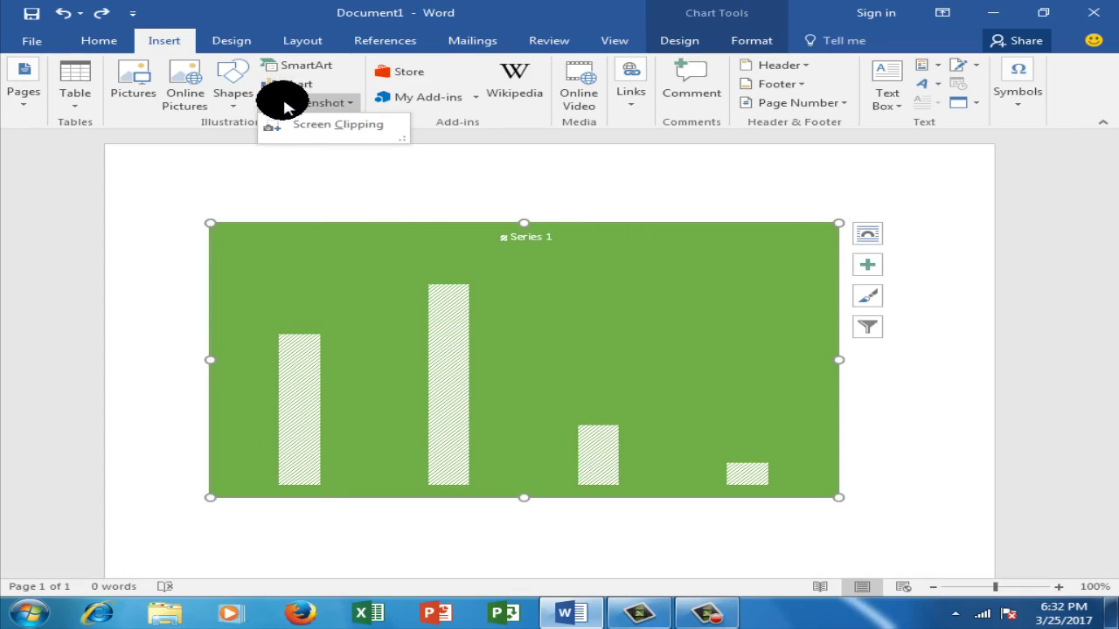
{"action": "left_click", "coordinate": [348, 103]}
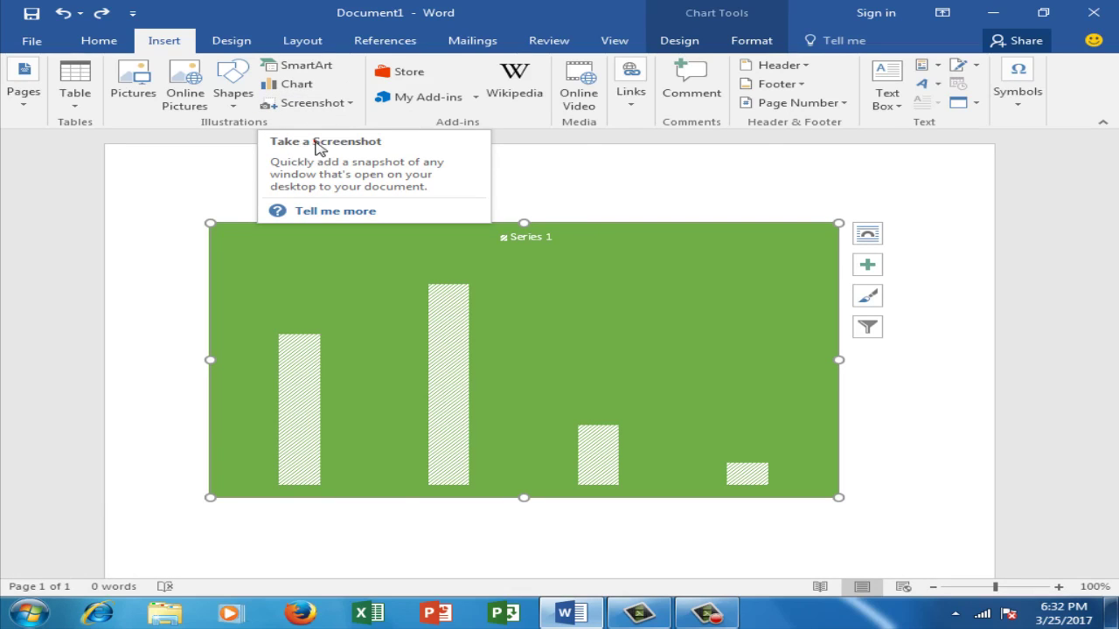
{"action": "key", "text": "F1"}
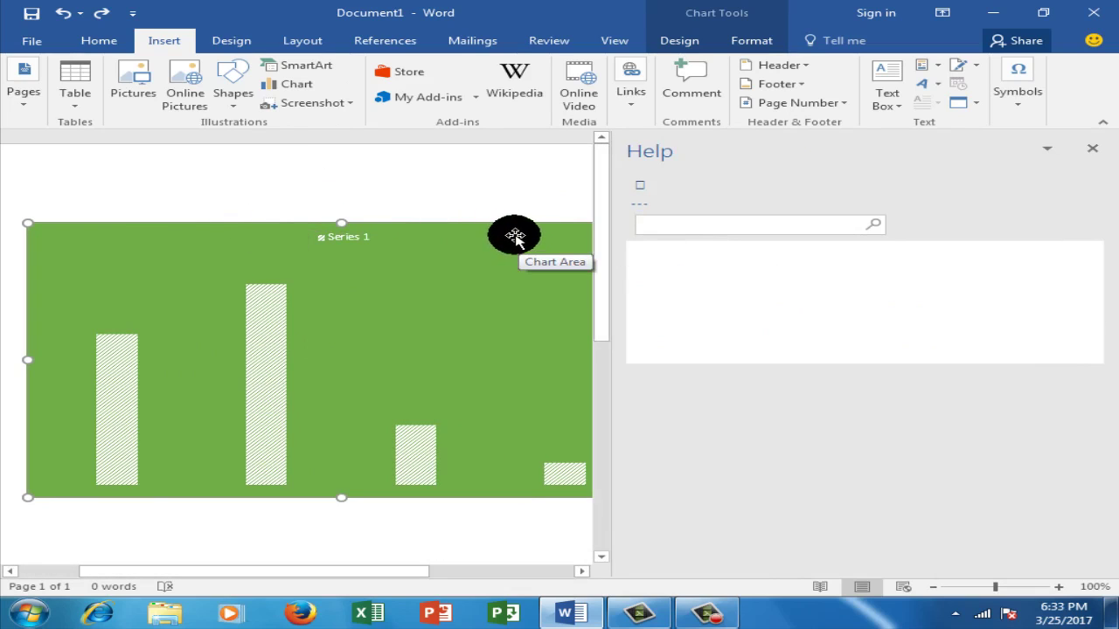
{"action": "left_click", "coordinate": [26, 197]}
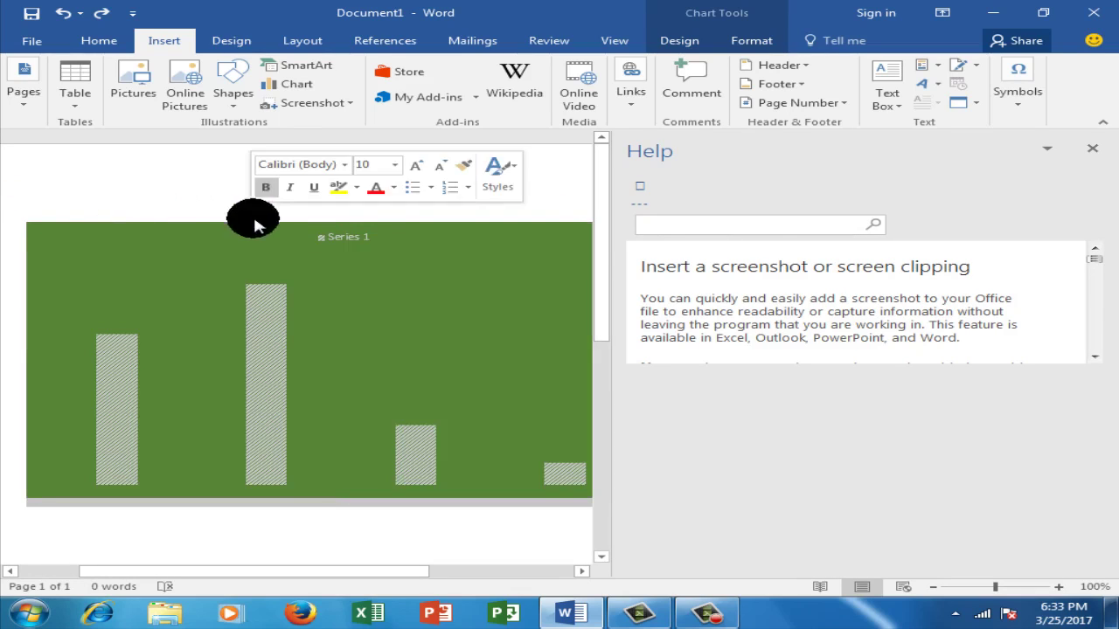
{"action": "left_click", "coordinate": [683, 222]}
{"action": "left_click", "coordinate": [692, 226]}
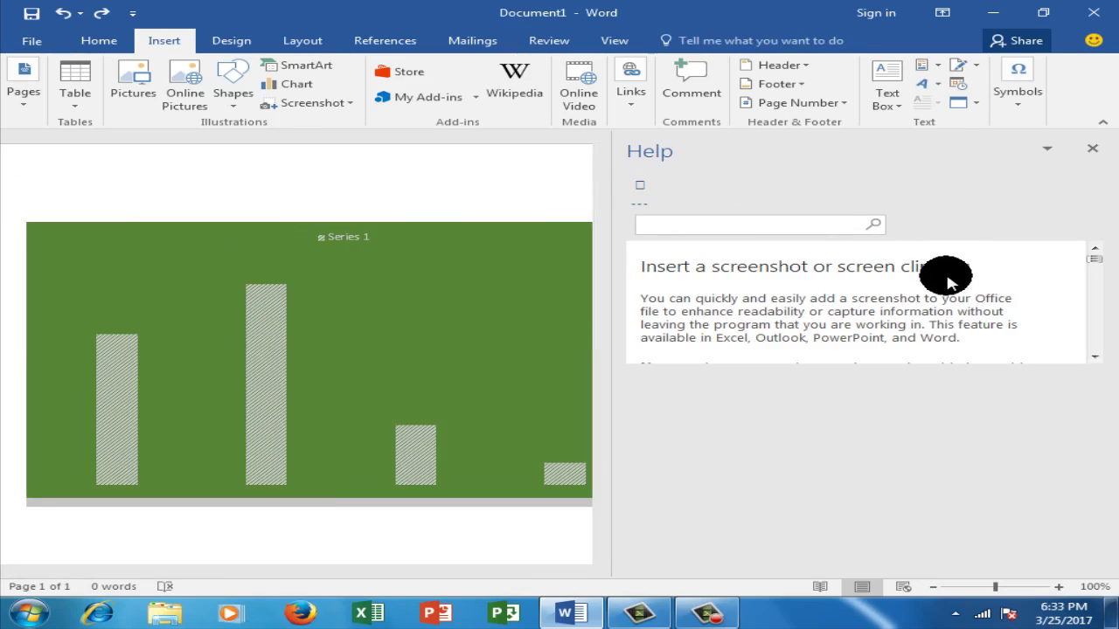
- Insert a Screen Clipping of the NCH Suite desktop icon into the page
{"action": "left_click", "coordinate": [1091, 148]}
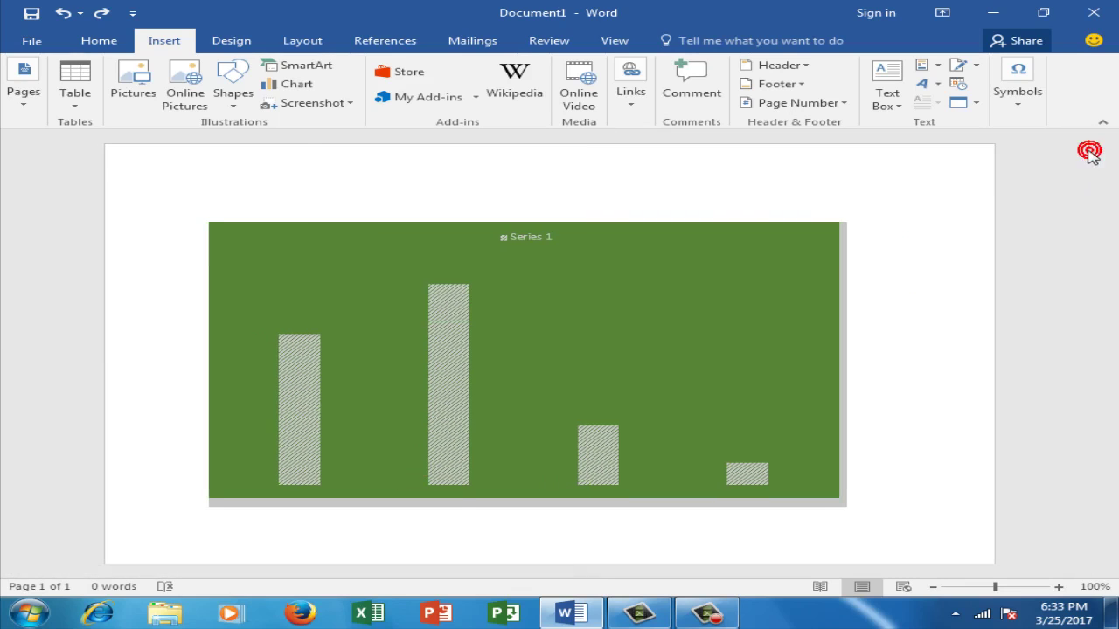
{"action": "scroll", "coordinate": [898, 301], "scroll_direction": "down", "scroll_amount": 5}
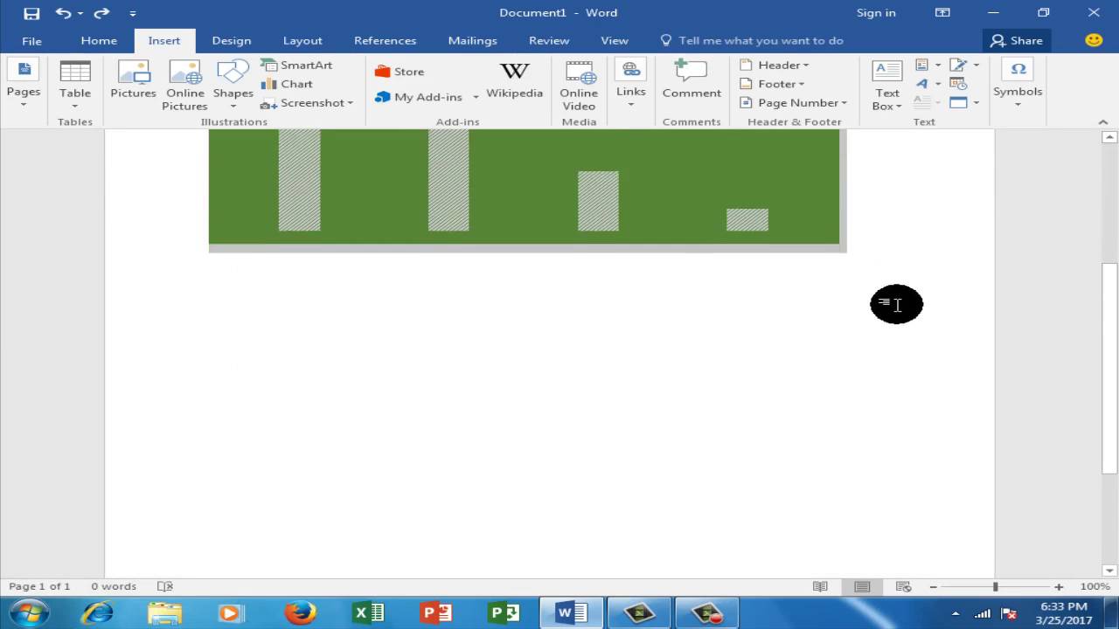
{"action": "scroll", "coordinate": [894, 302], "scroll_direction": "up", "scroll_amount": 6}
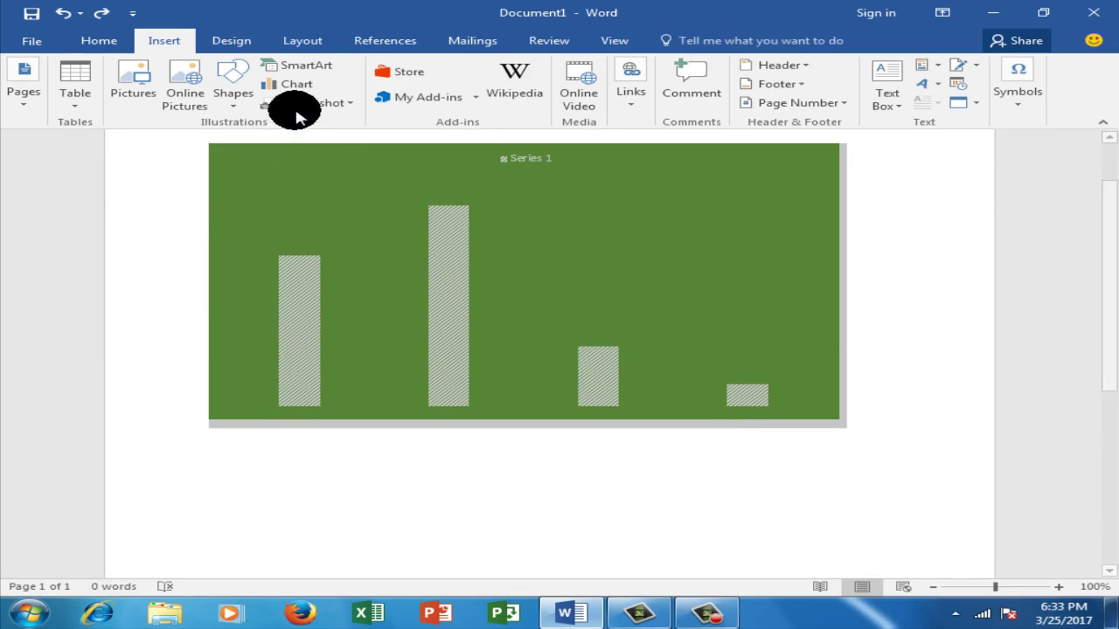
{"action": "left_click", "coordinate": [271, 106]}
{"action": "left_click", "coordinate": [281, 128]}
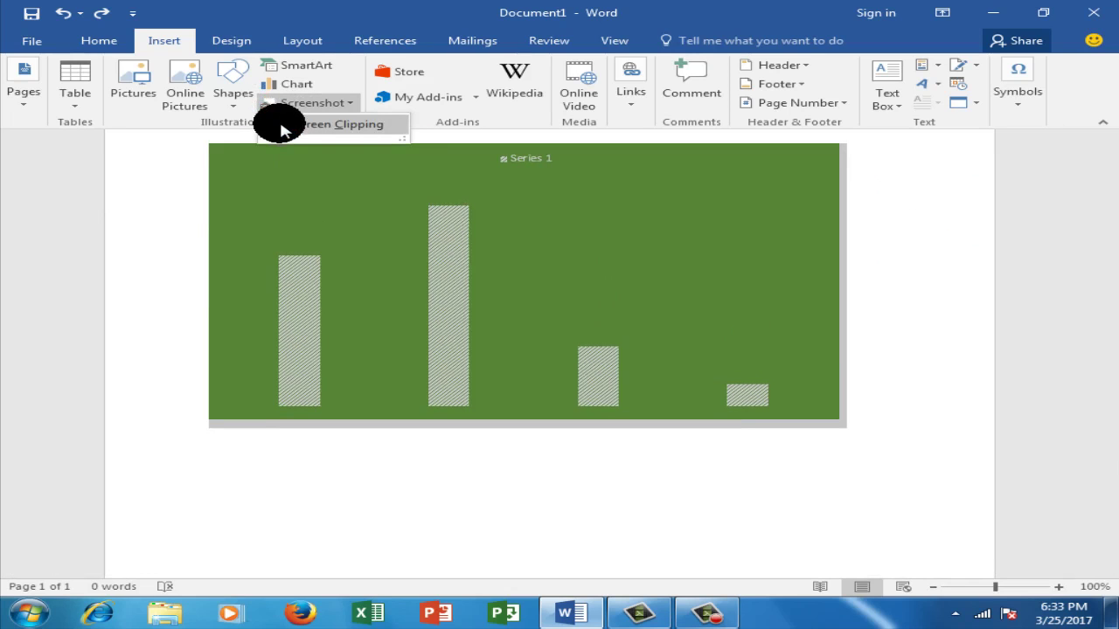
{"action": "left_click", "coordinate": [282, 128]}
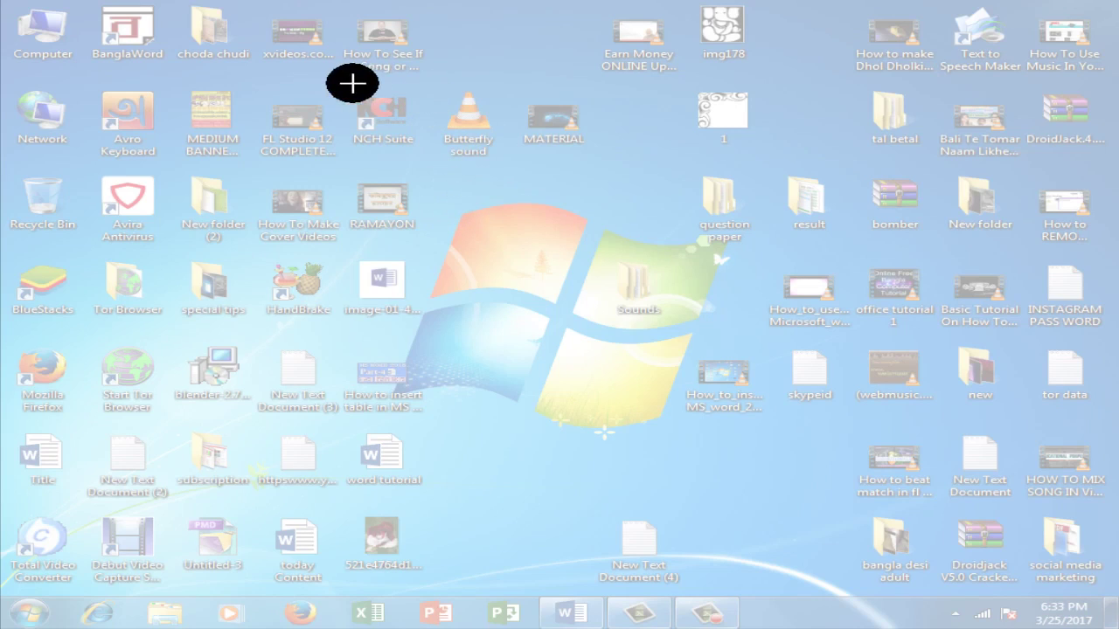
{"action": "left_click_drag", "start_coordinate": [340, 83], "coordinate": [426, 146]}
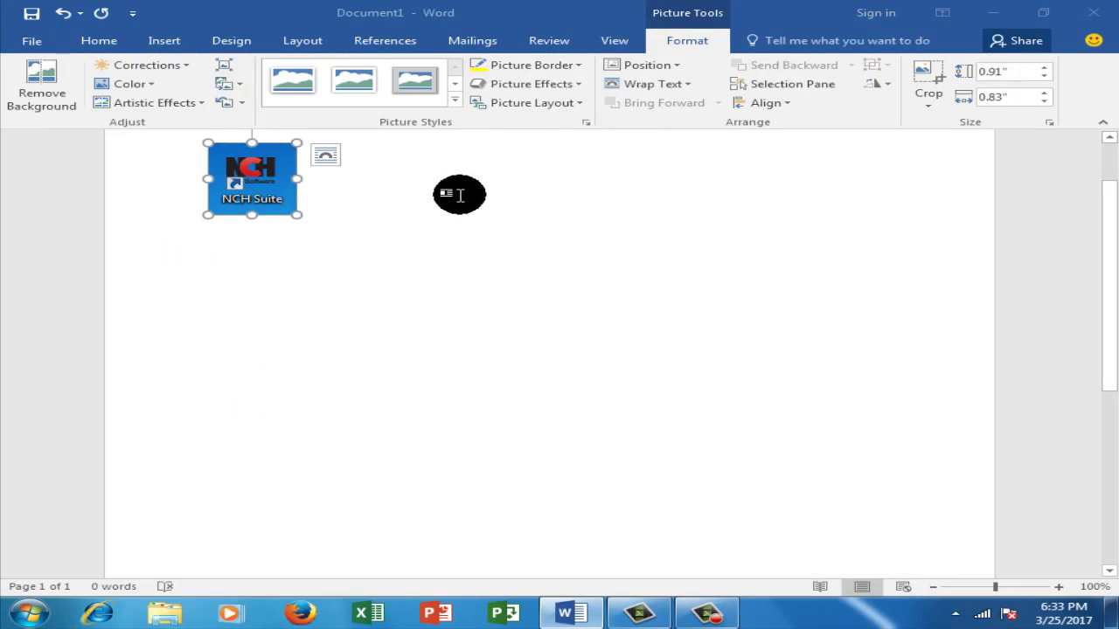
- Stretch the NCH Suite picture wider and taller, then delete it from the page
{"action": "scroll", "coordinate": [379, 209], "scroll_direction": "up", "scroll_amount": 2}
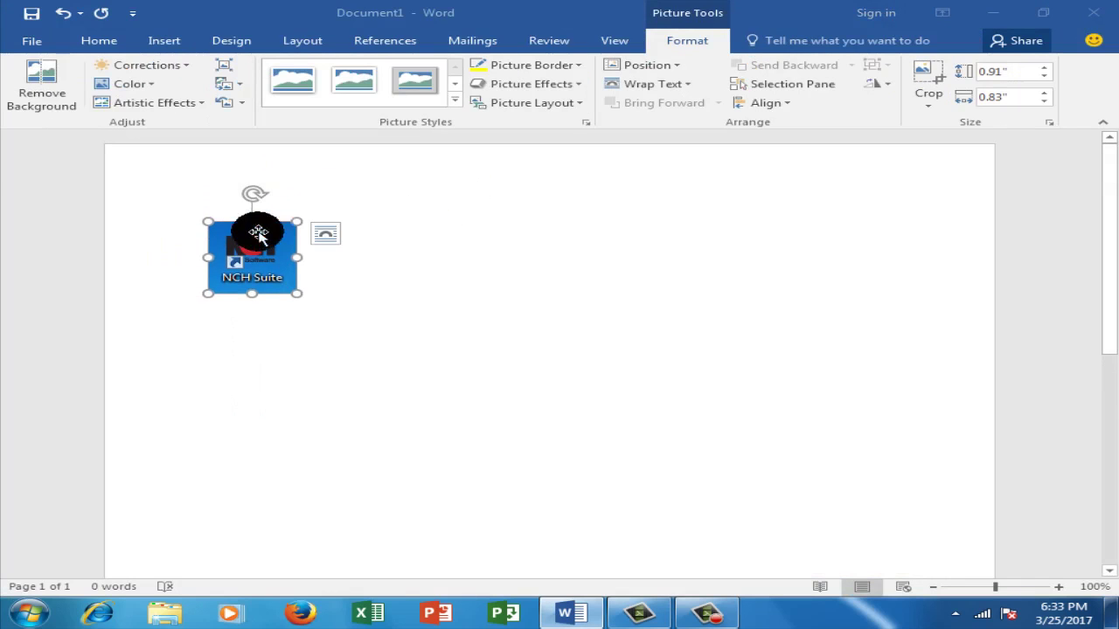
{"action": "left_click_drag", "start_coordinate": [258, 231], "coordinate": [476, 301]}
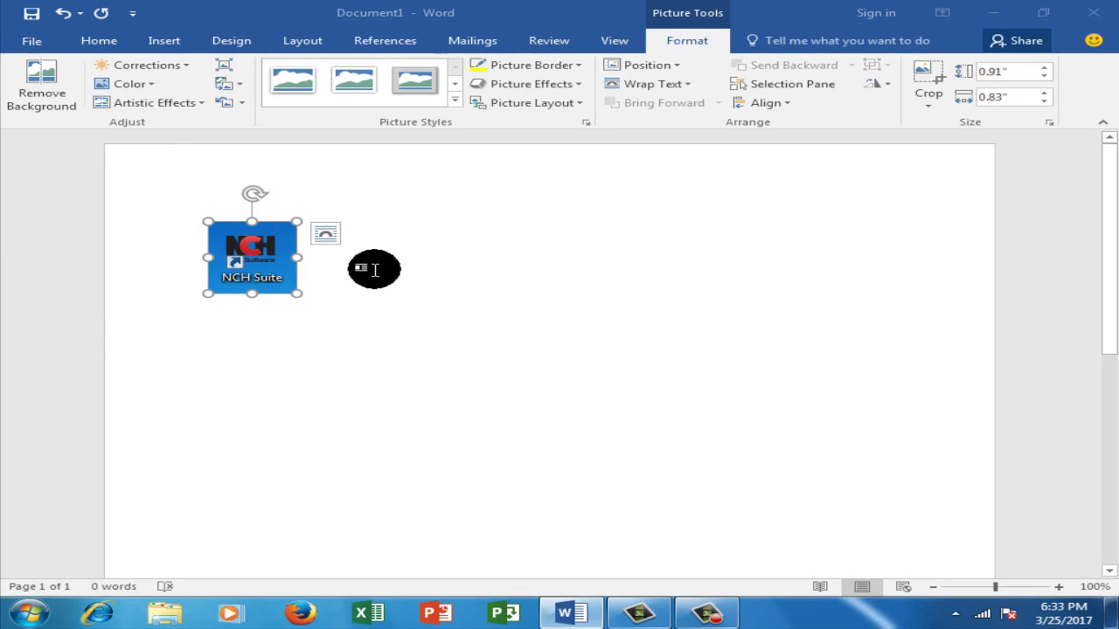
{"action": "left_click_drag", "start_coordinate": [297, 257], "coordinate": [612, 295]}
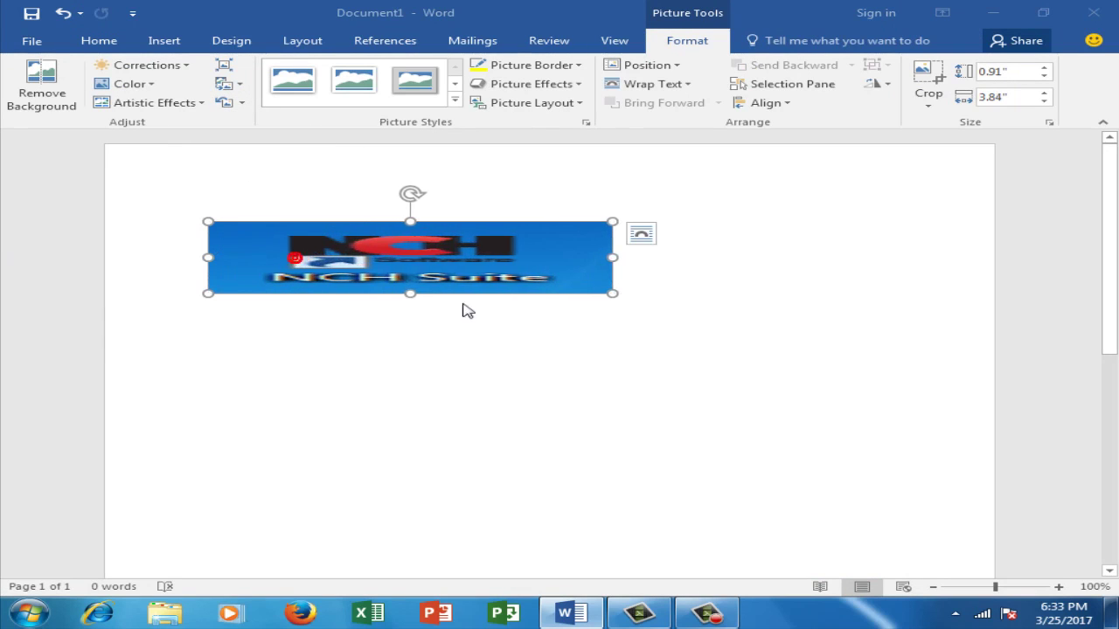
{"action": "mouse_move", "coordinate": [411, 294]}
{"action": "left_mouse_down"}
{"action": "mouse_move", "coordinate": [421, 371]}
{"action": "mouse_move", "coordinate": [510, 467]}
{"action": "left_mouse_up"}
{"action": "left_click", "coordinate": [642, 387]}
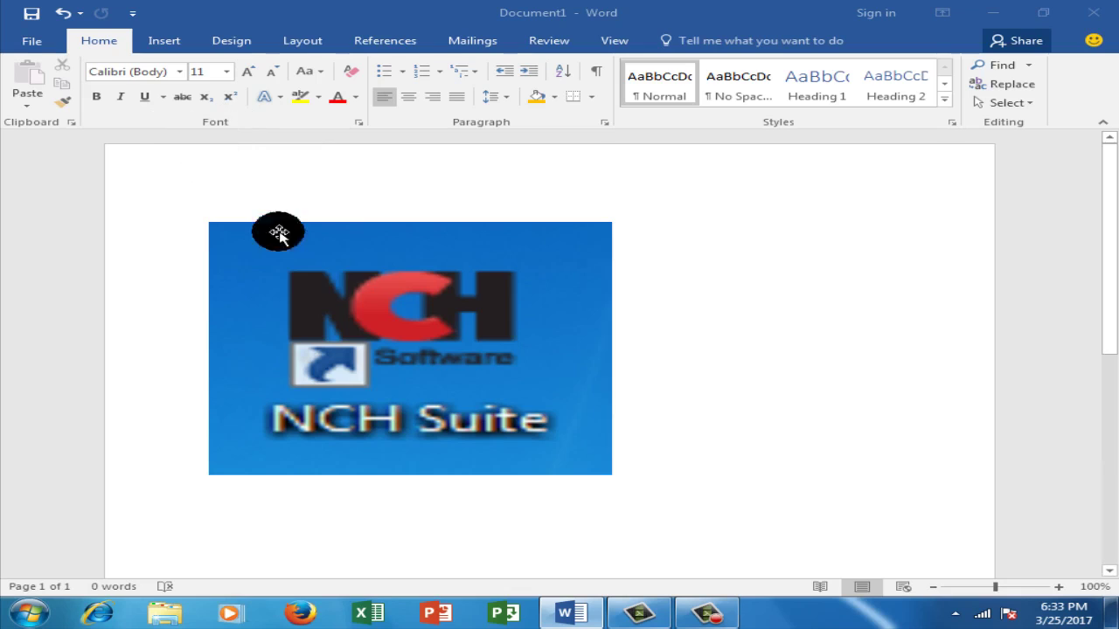
{"action": "left_click", "coordinate": [389, 273]}
{"action": "key", "text": "Delete"}
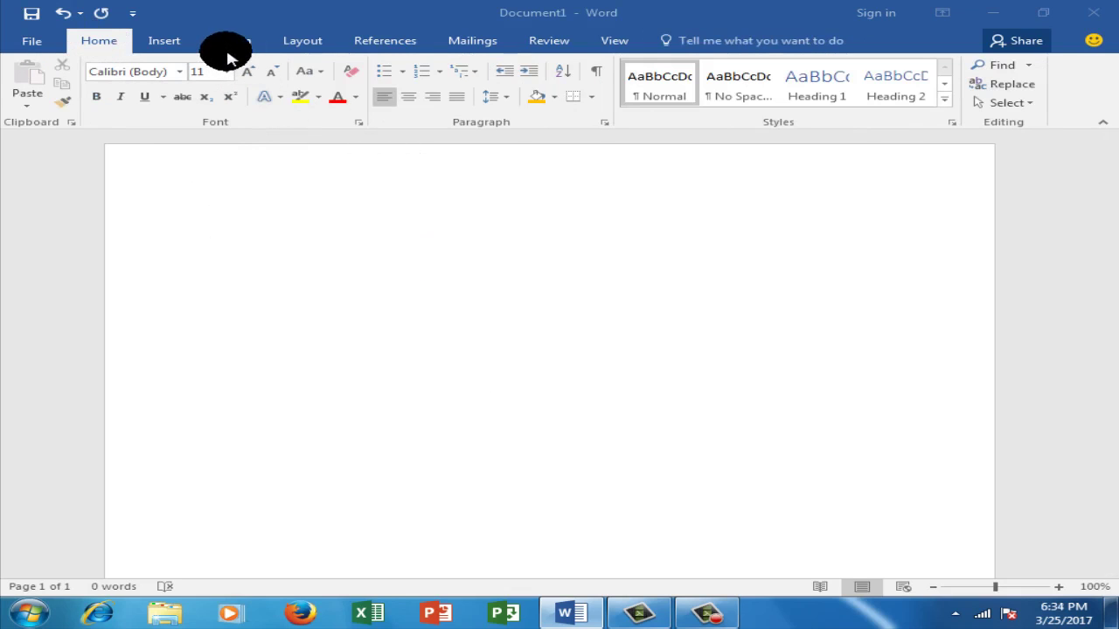
- Search YouTube in Insert Video for the tutorial author's name and select the Part-3 video
{"action": "left_click", "coordinate": [175, 41]}
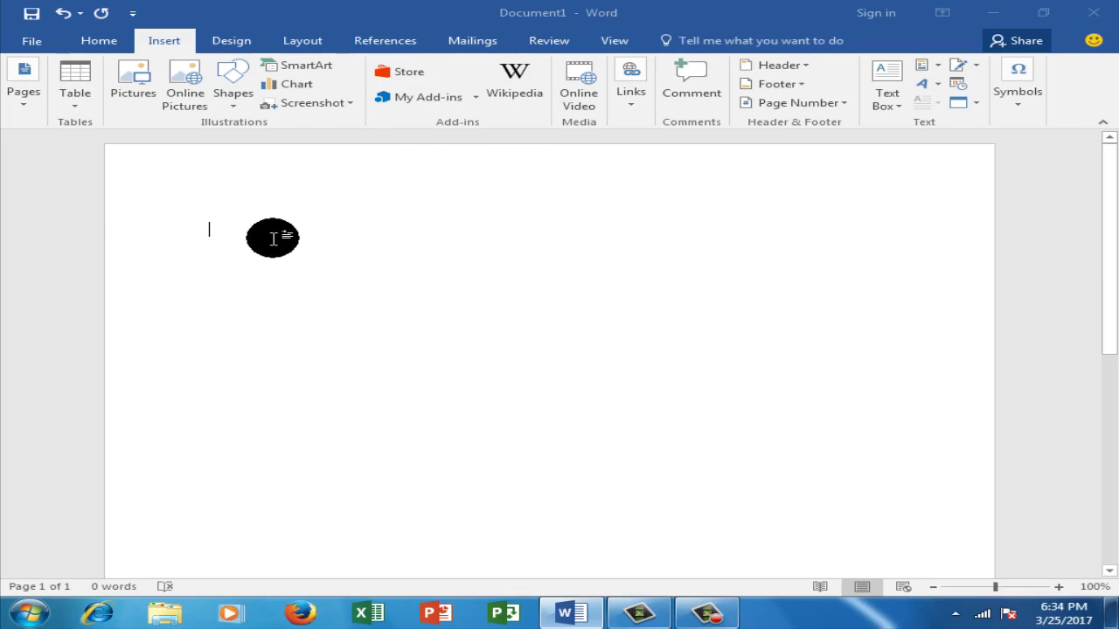
{"action": "left_click", "coordinate": [587, 109]}
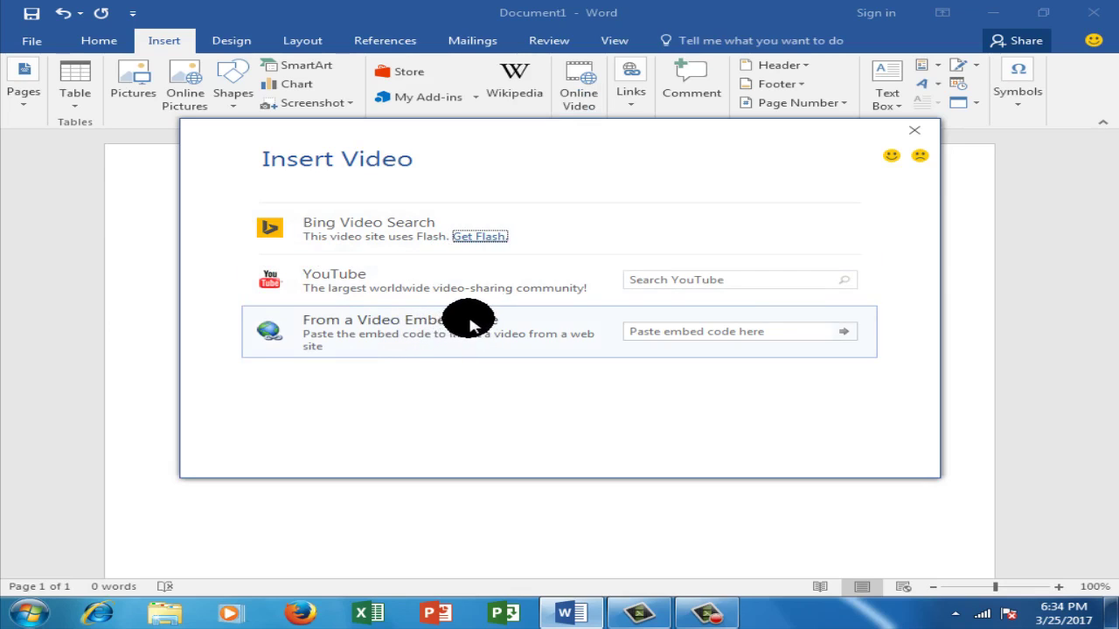
{"action": "left_click", "coordinate": [659, 282]}
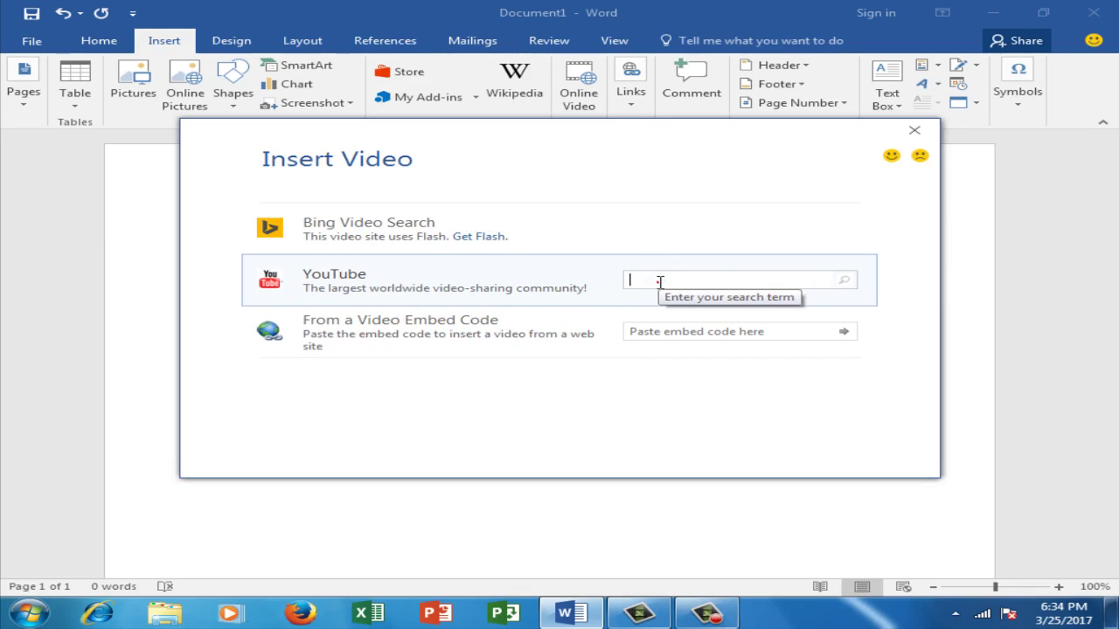
{"action": "right_click", "coordinate": [660, 281]}
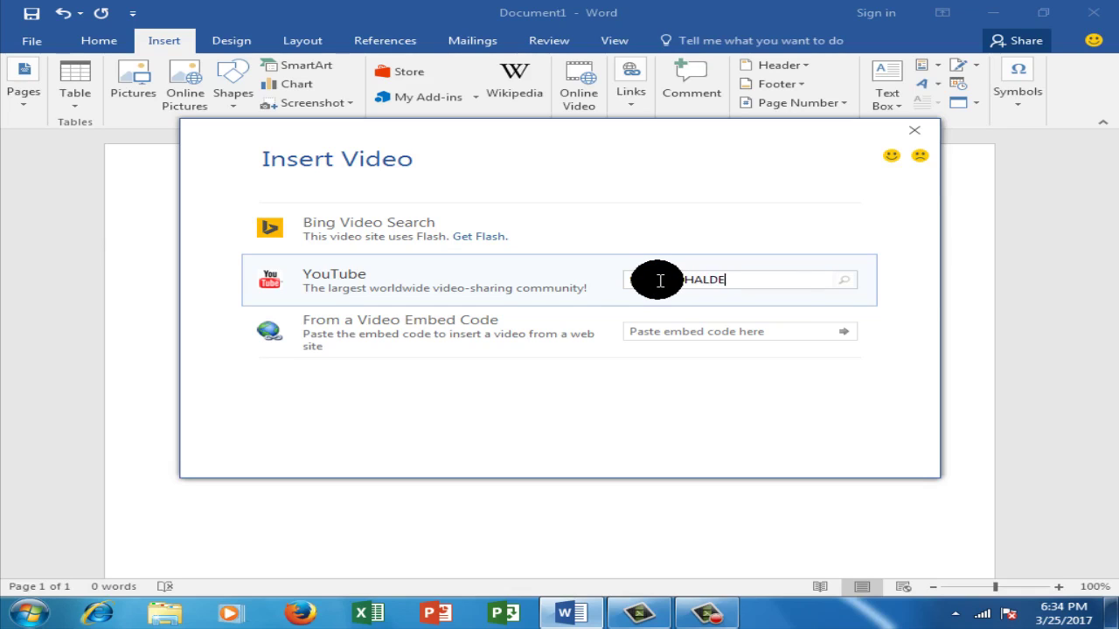
{"action": "left_click", "coordinate": [841, 283]}
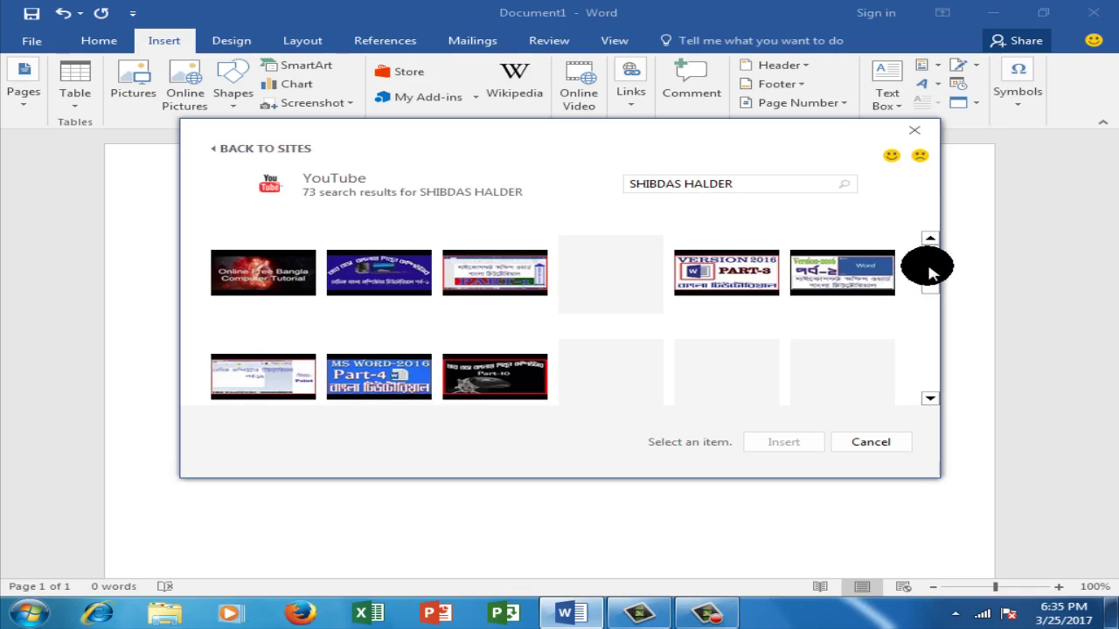
{"action": "left_click_drag", "start_coordinate": [929, 274], "coordinate": [928, 282]}
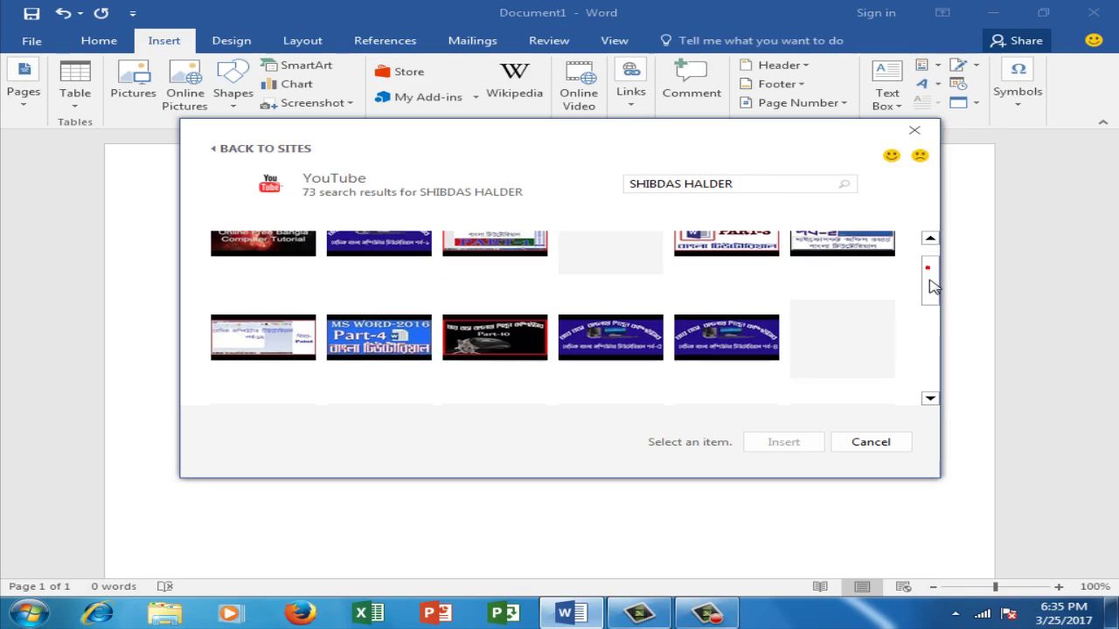
{"action": "left_click", "coordinate": [747, 252]}
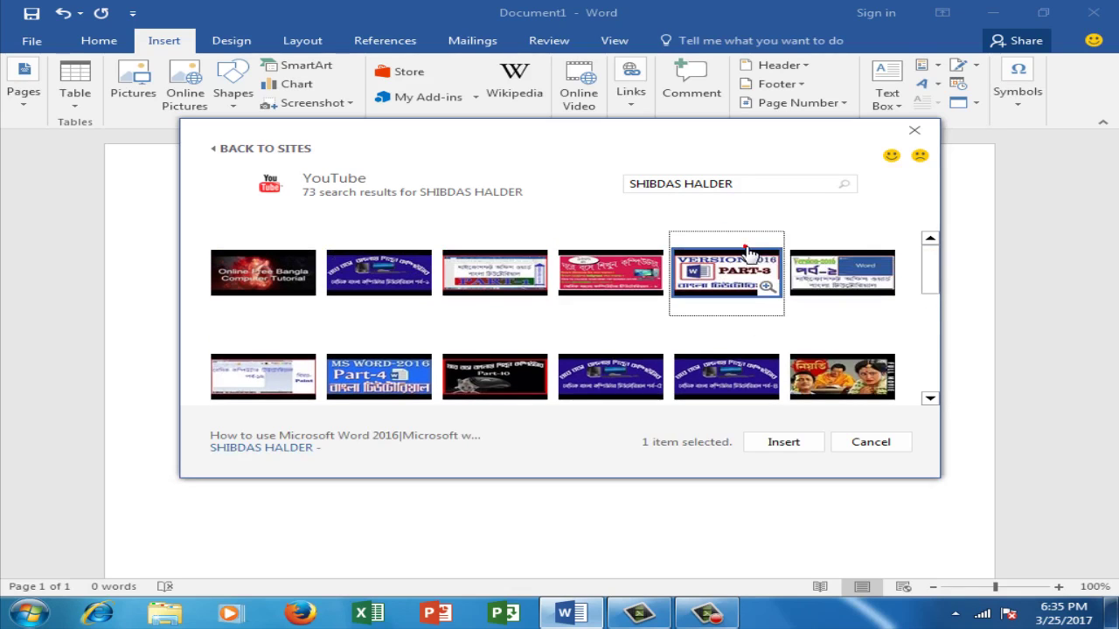
- Insert the selected Part-3 tutorial video onto the page, then select and delete it
{"action": "left_click", "coordinate": [794, 450]}
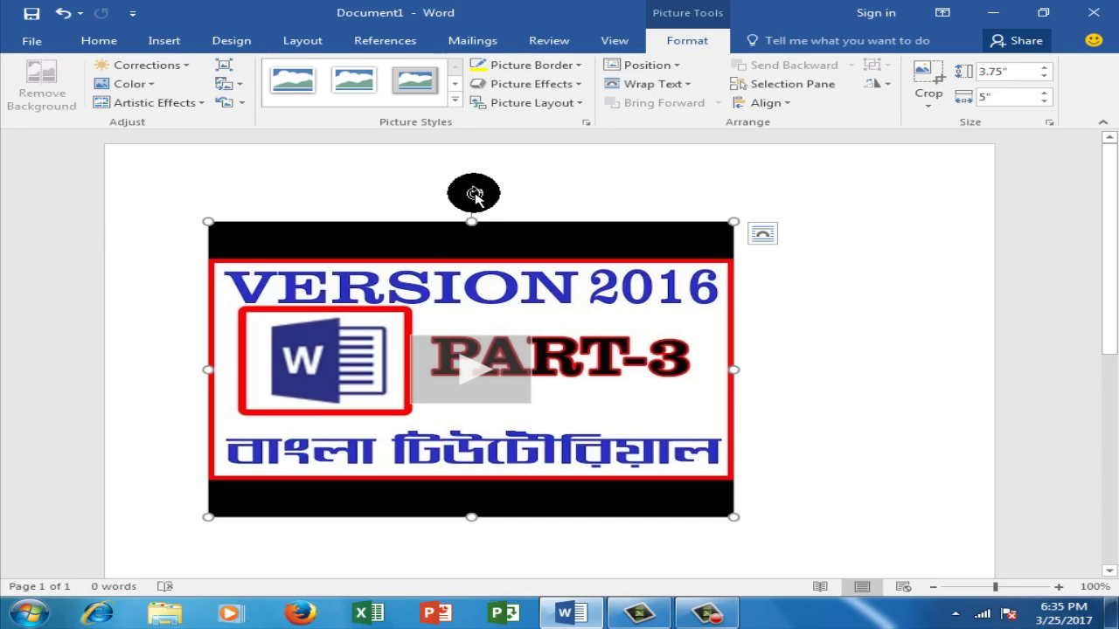
{"action": "left_click", "coordinate": [830, 231]}
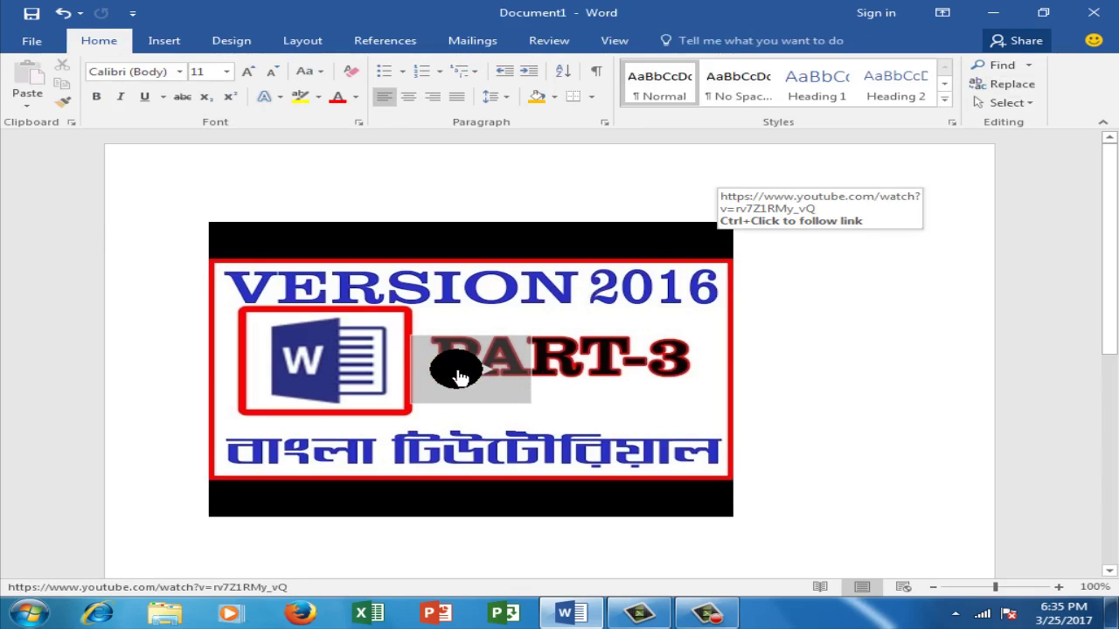
{"action": "scroll", "coordinate": [458, 374], "scroll_direction": "down", "scroll_amount": 3}
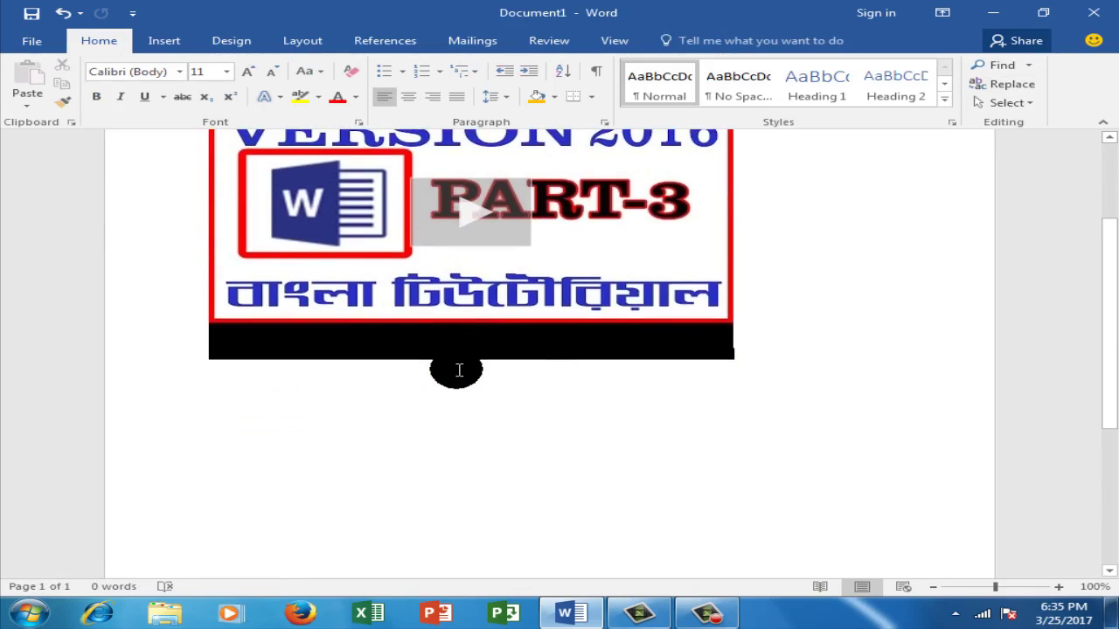
{"action": "scroll", "coordinate": [457, 371], "scroll_direction": "up", "scroll_amount": 3}
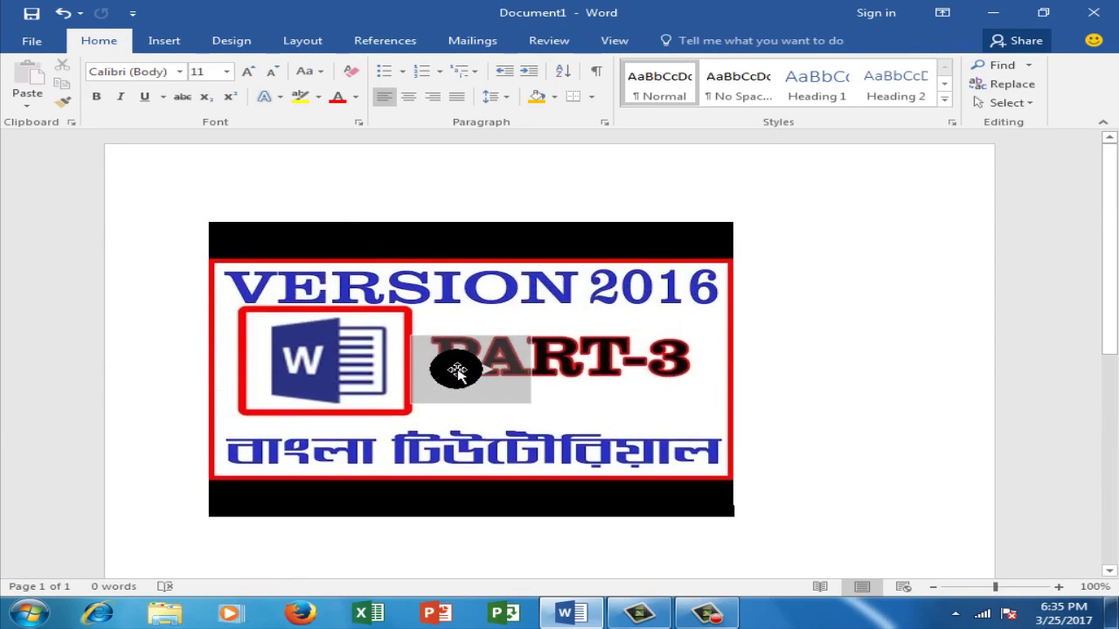
{"action": "scroll", "coordinate": [457, 371], "scroll_direction": "down", "scroll_amount": 2}
{"action": "scroll", "coordinate": [454, 370], "scroll_direction": "down", "scroll_amount": 2}
{"action": "scroll", "coordinate": [454, 370], "scroll_direction": "up", "scroll_amount": 4}
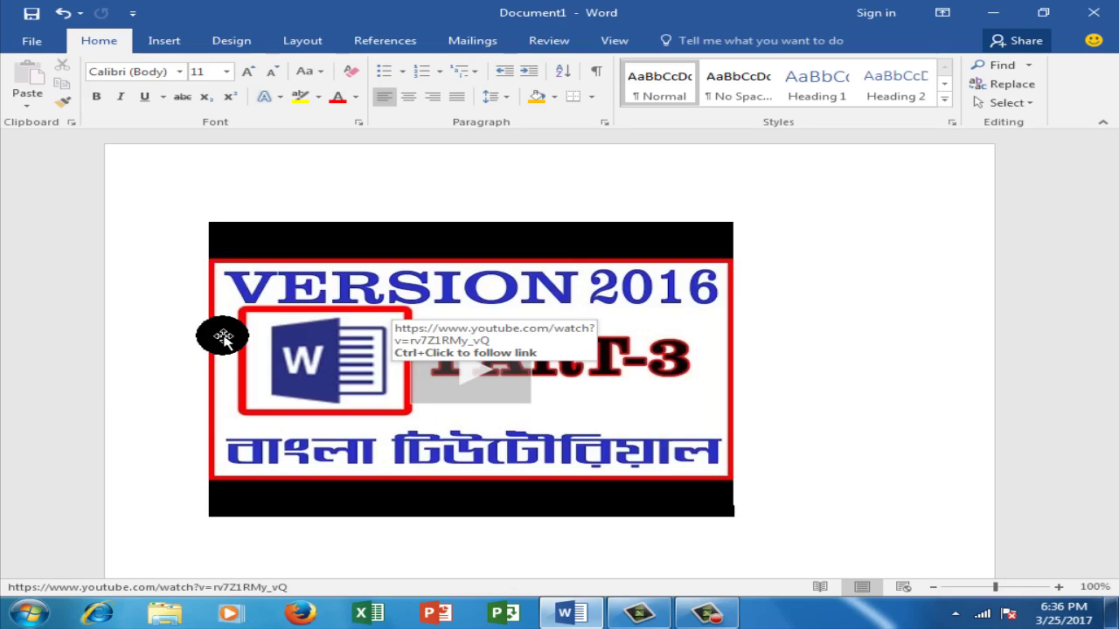
{"action": "left_click", "coordinate": [496, 250]}
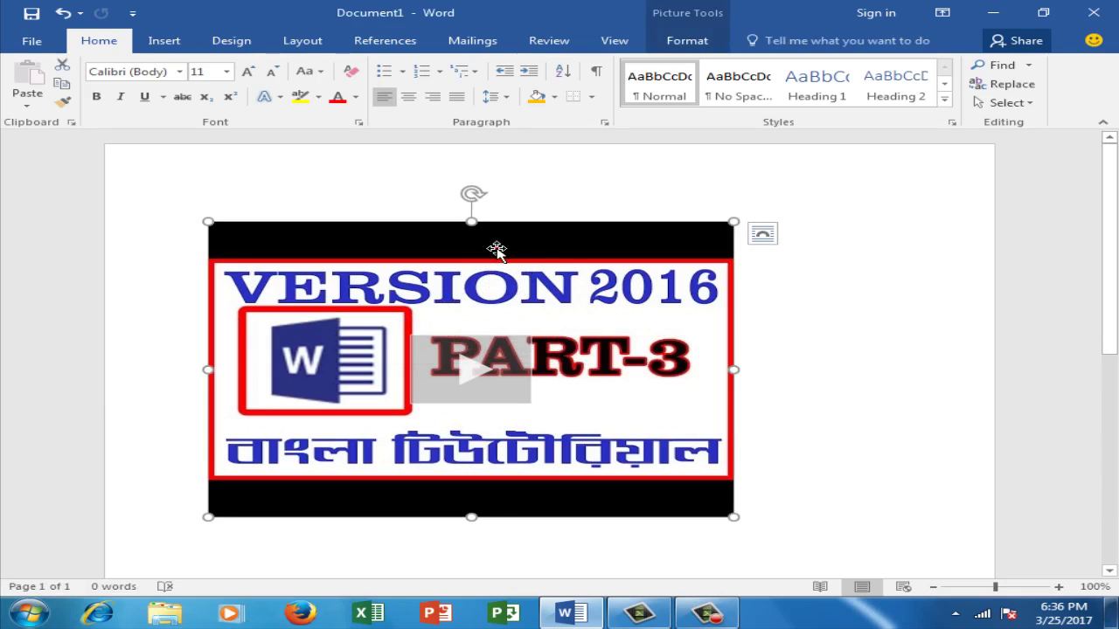
{"action": "key", "text": "Delete"}
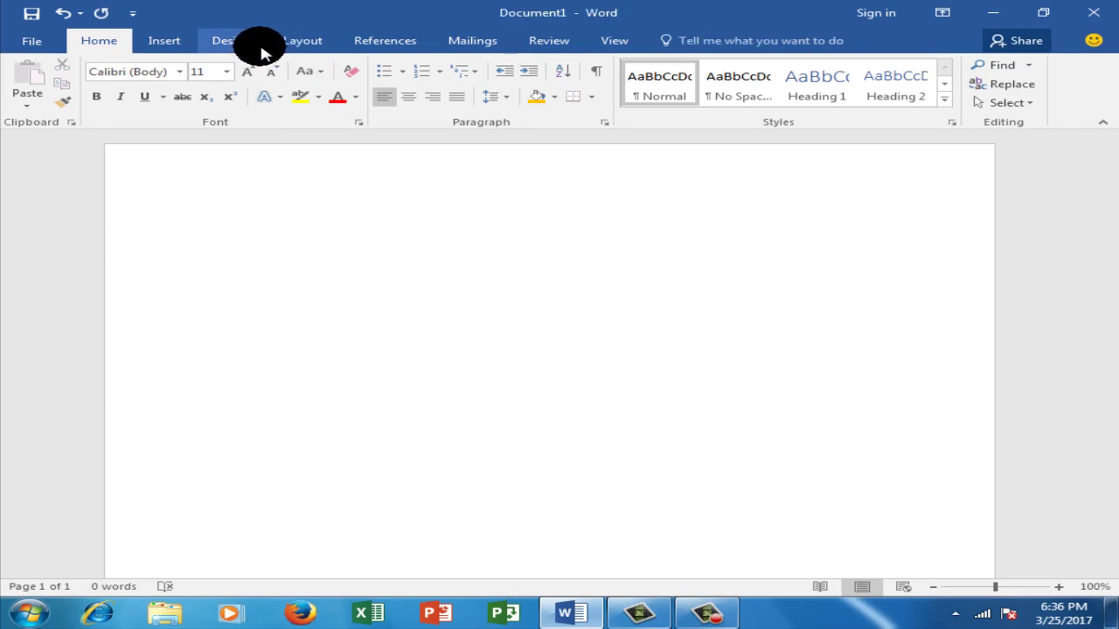
- Open Online Video, click the 'Paste embed code here' box, and switch to Firefox
{"action": "left_click", "coordinate": [171, 40]}
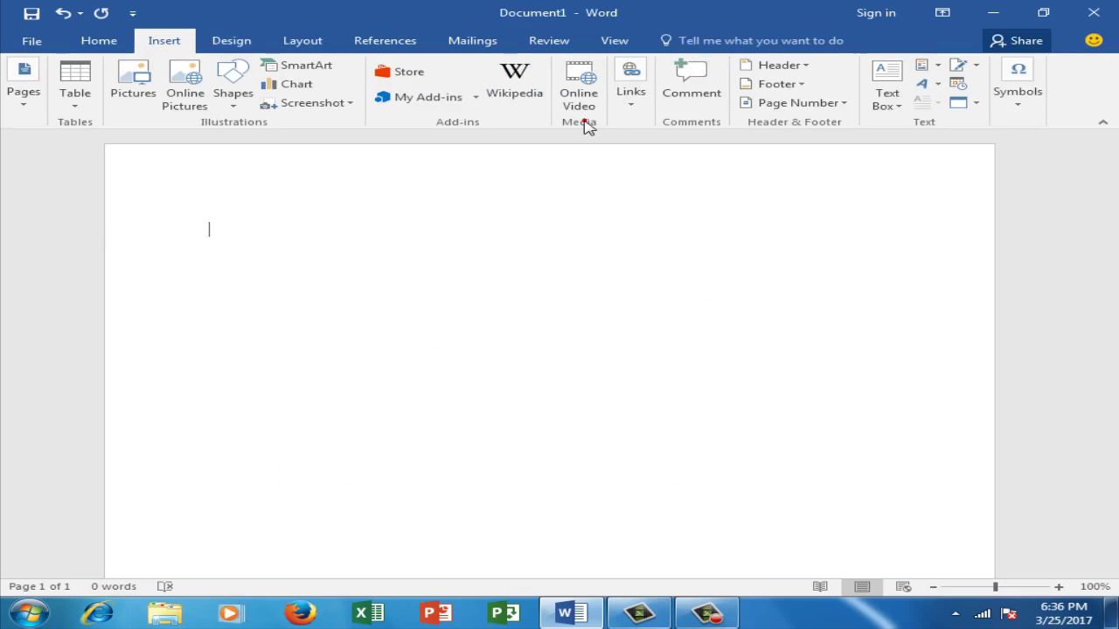
{"action": "left_click", "coordinate": [580, 93]}
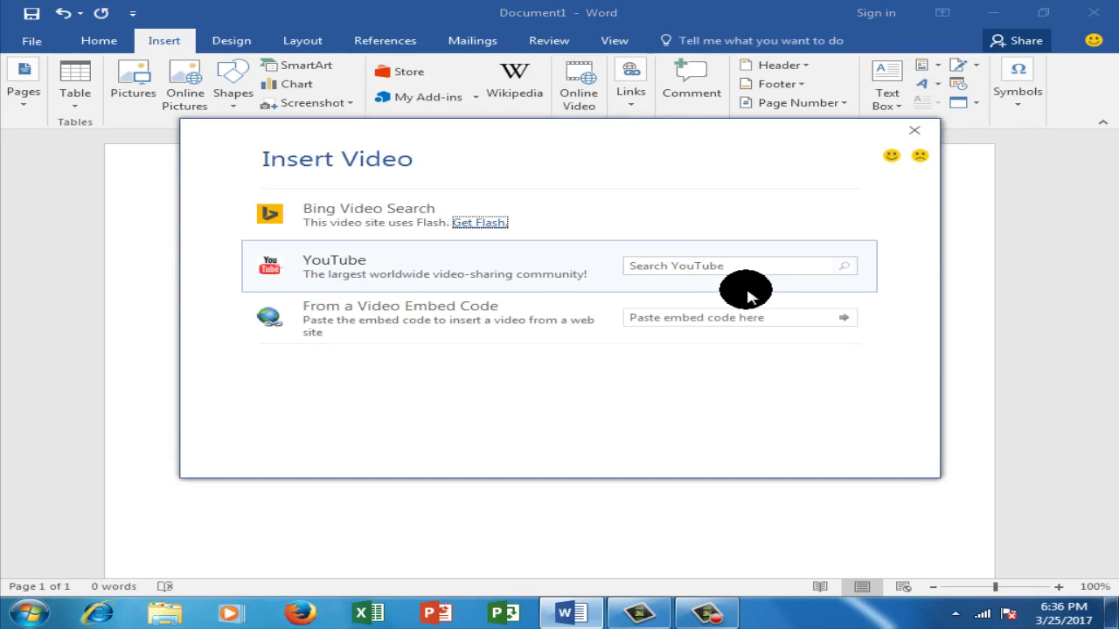
{"action": "left_click", "coordinate": [720, 316]}
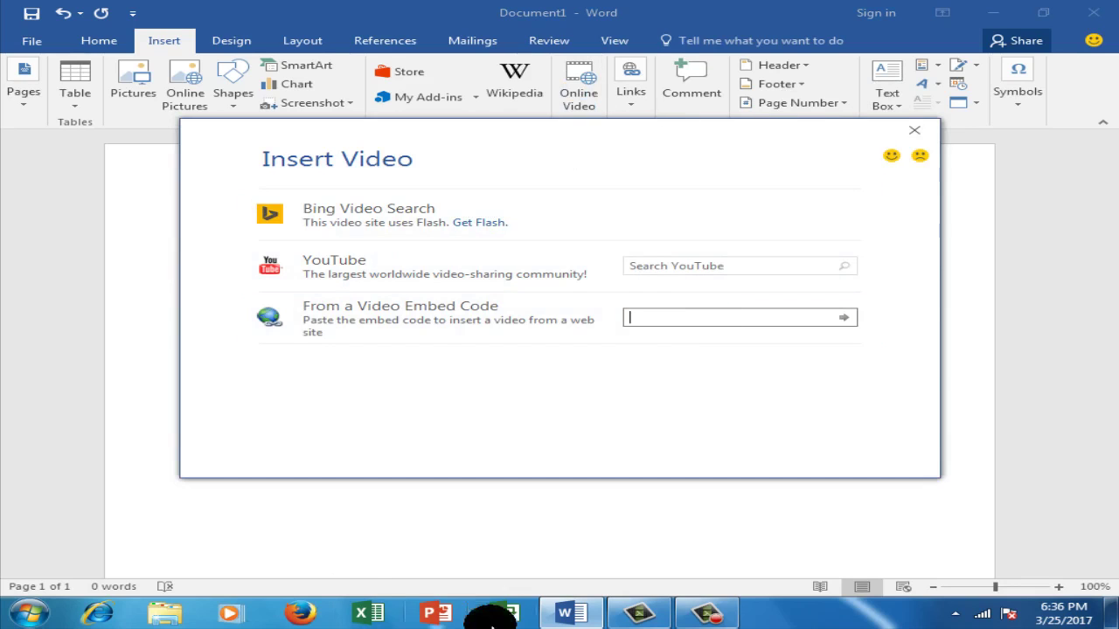
{"action": "left_click", "coordinate": [308, 612]}
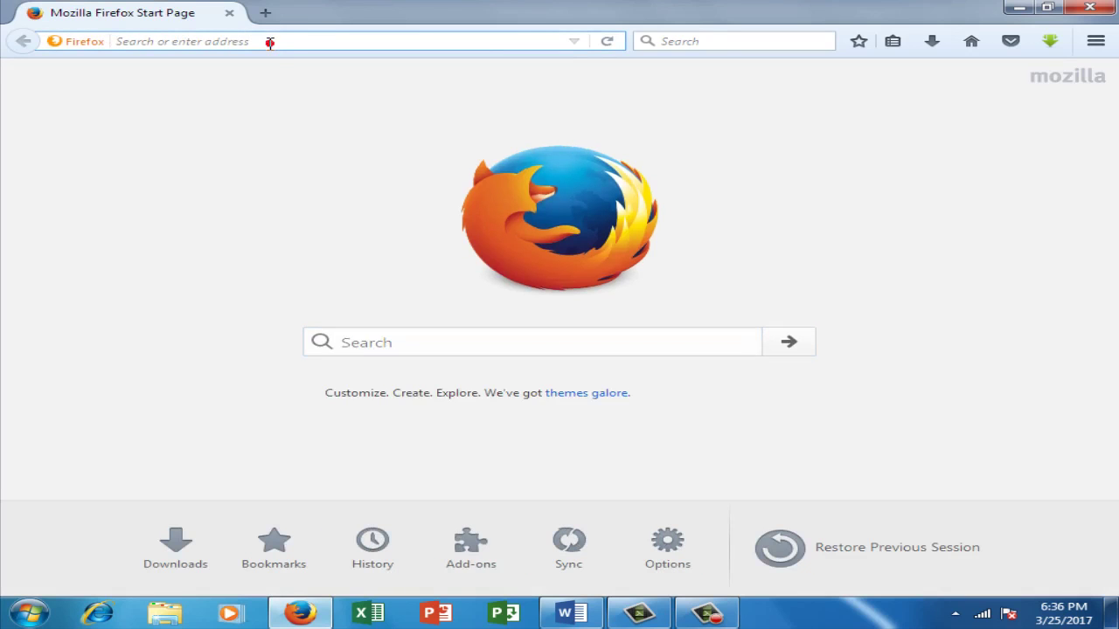
- Go to youtube.com in Firefox and scroll through the Recommended videos
{"action": "left_click", "coordinate": [270, 41]}
{"action": "type", "text": "Youtube.com/"}
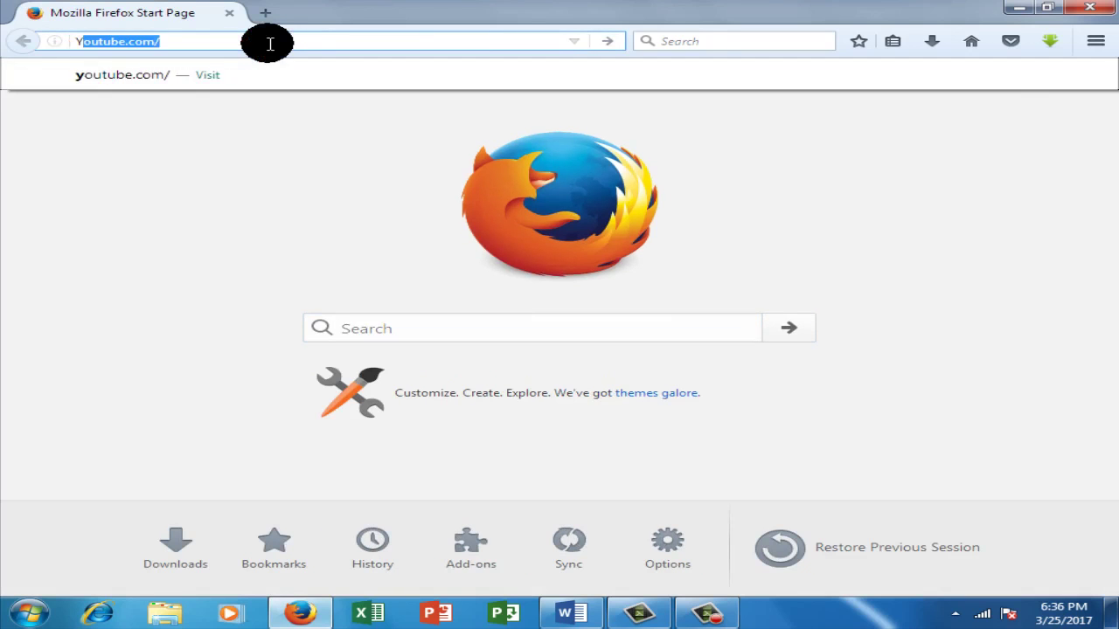
{"action": "key", "text": "Return"}
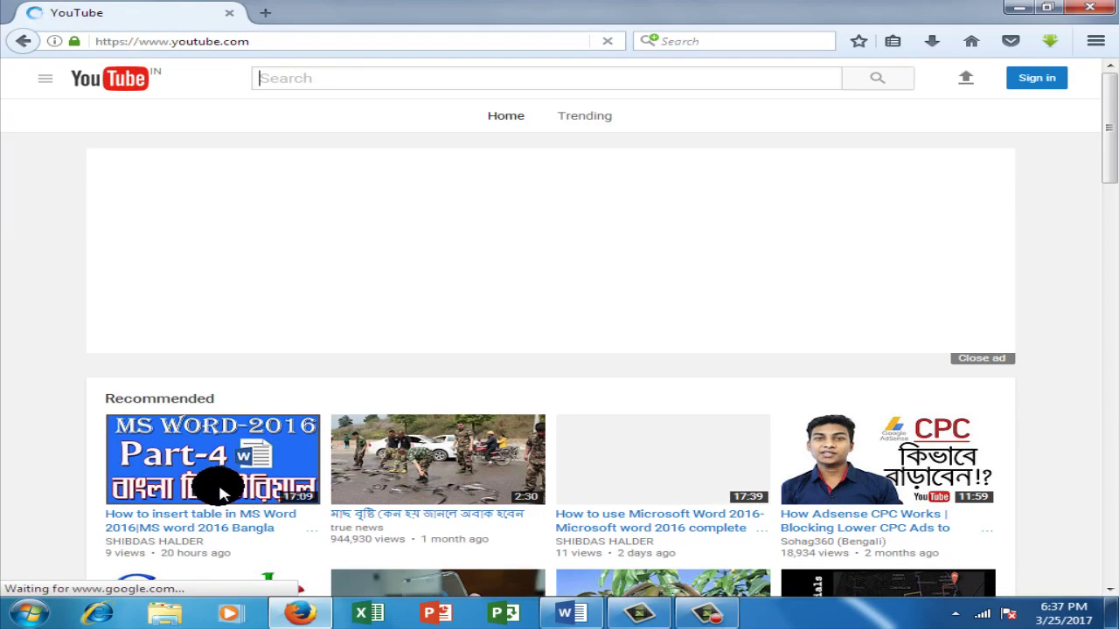
{"action": "scroll", "coordinate": [218, 485], "scroll_direction": "down", "scroll_amount": 2}
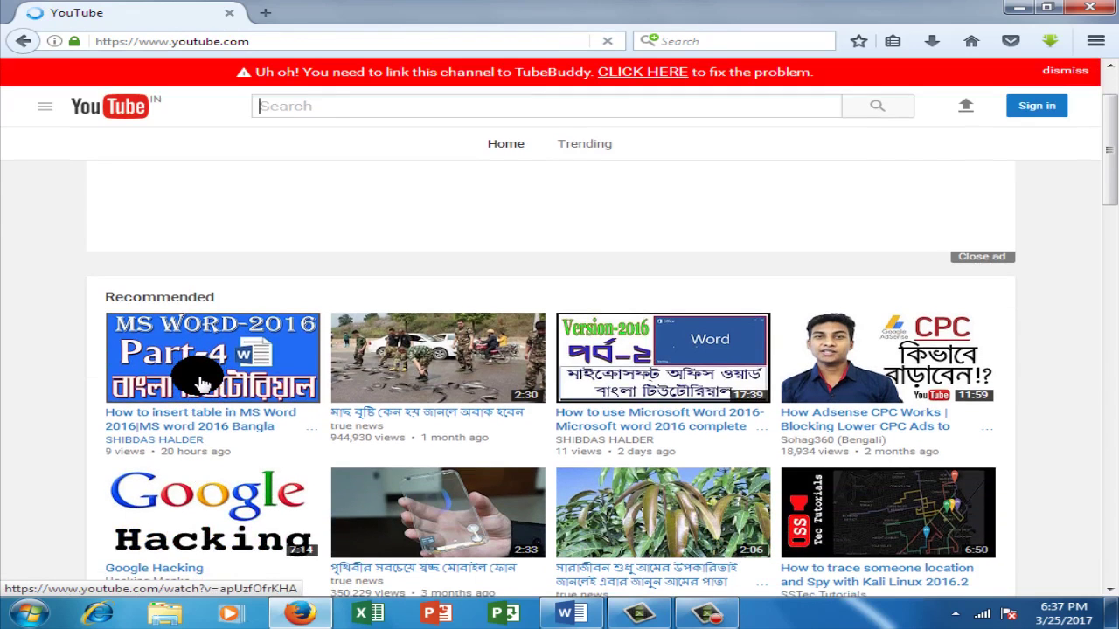
- Open the 'How to insert table in MS Word 2016' video and scroll down to its Share row
{"action": "left_click", "coordinate": [201, 385]}
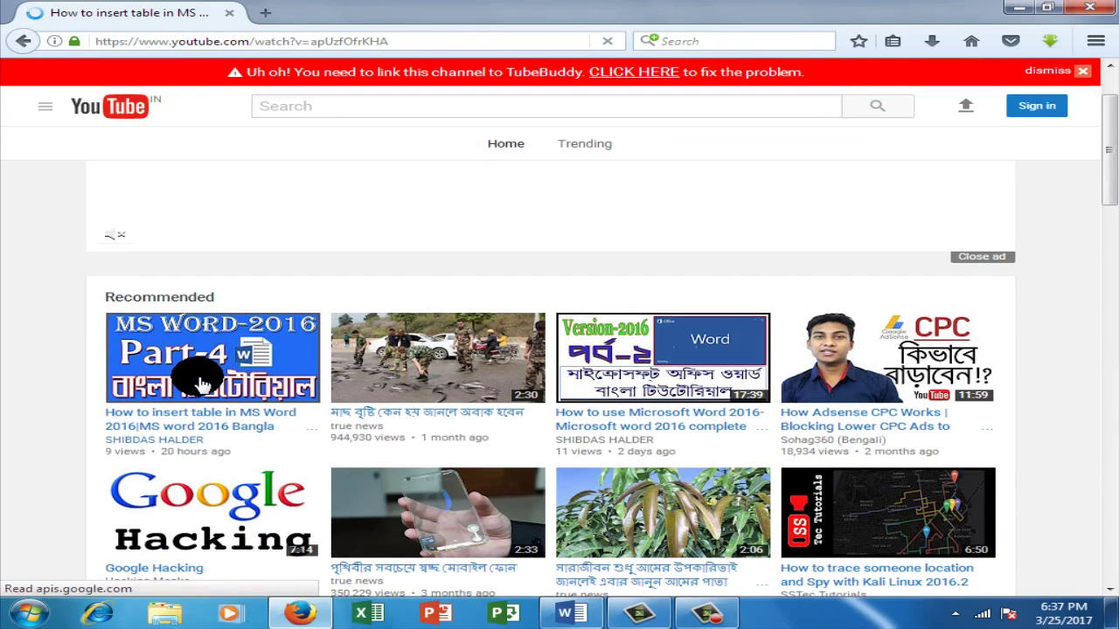
{"action": "scroll", "coordinate": [199, 384], "scroll_direction": "down", "scroll_amount": 2}
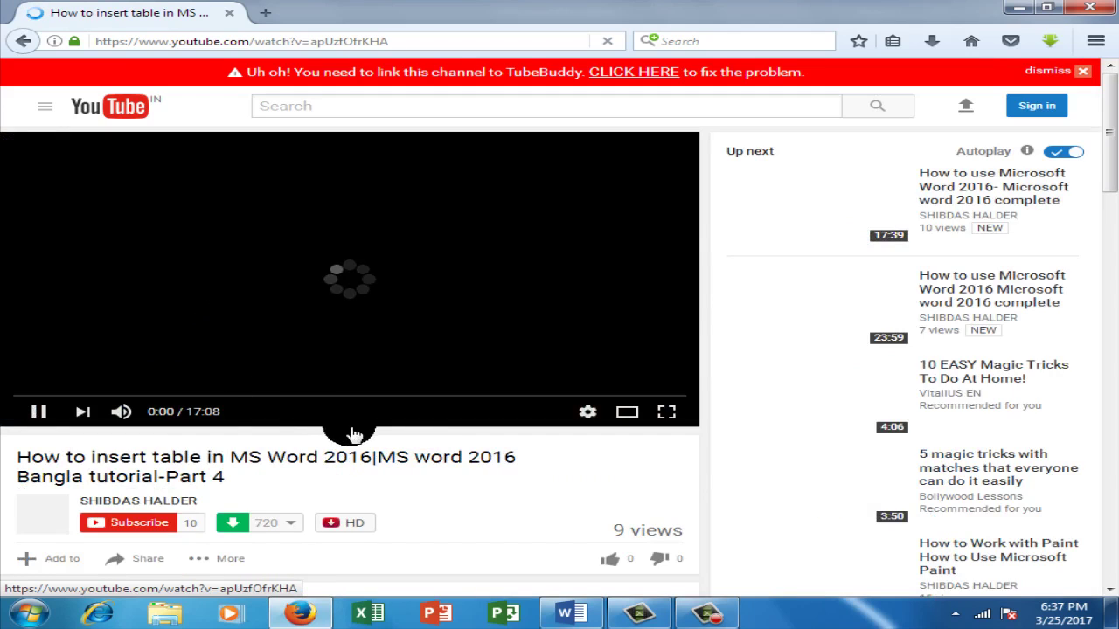
{"action": "scroll", "coordinate": [370, 437], "scroll_direction": "down", "scroll_amount": 5}
{"action": "scroll", "coordinate": [370, 437], "scroll_direction": "down", "scroll_amount": 2}
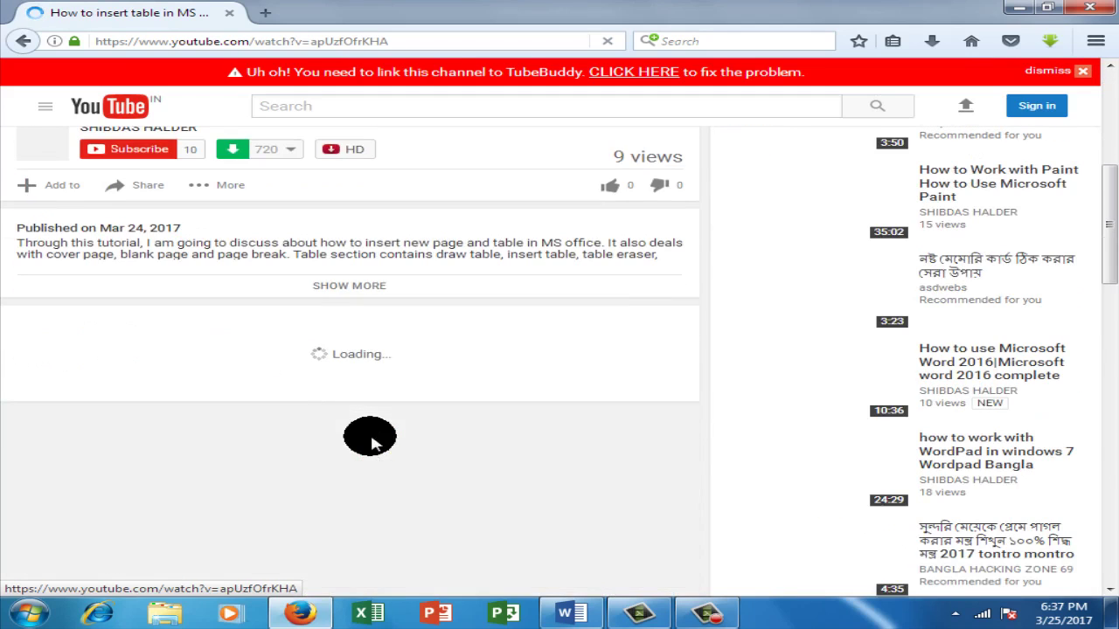
{"action": "scroll", "coordinate": [331, 292], "scroll_direction": "up", "scroll_amount": 6}
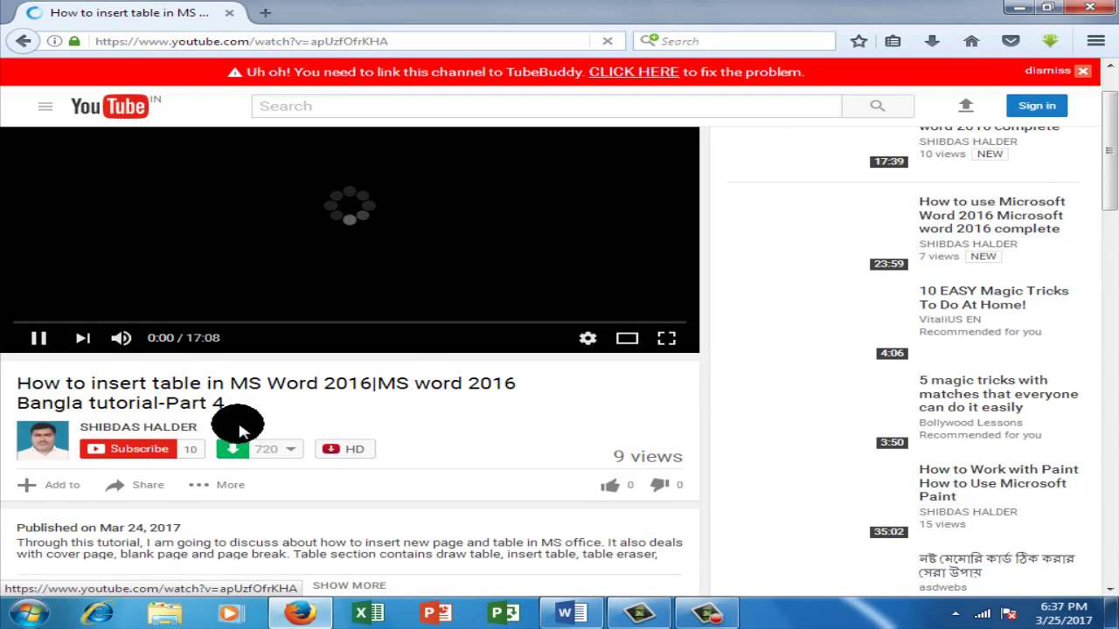
{"action": "scroll", "coordinate": [237, 428], "scroll_direction": "down", "scroll_amount": 2}
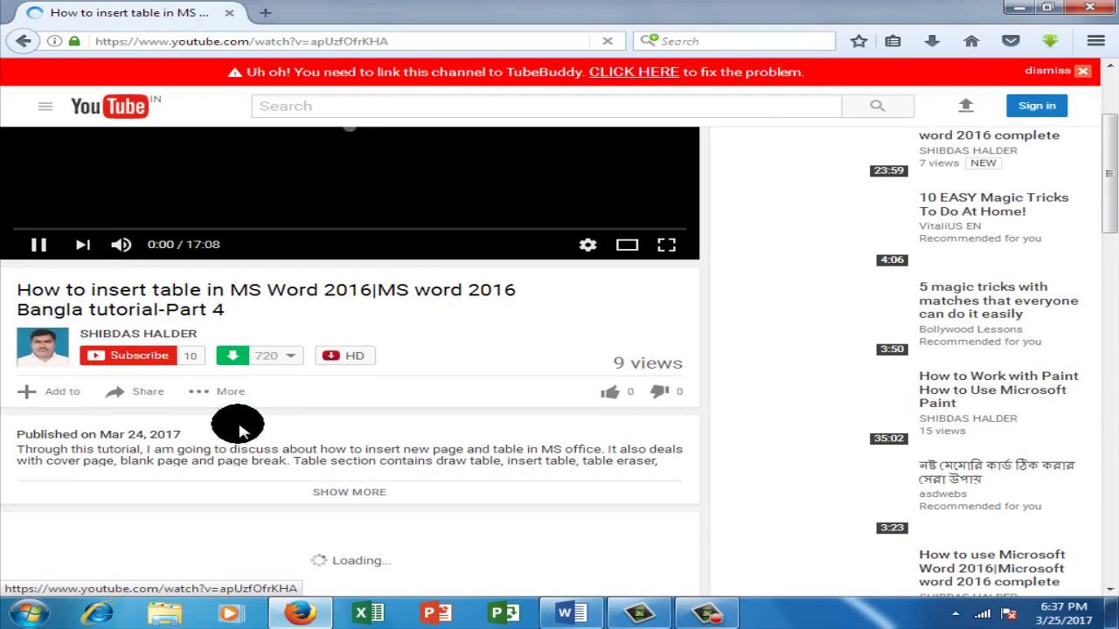
{"action": "scroll", "coordinate": [239, 428], "scroll_direction": "down", "scroll_amount": 2}
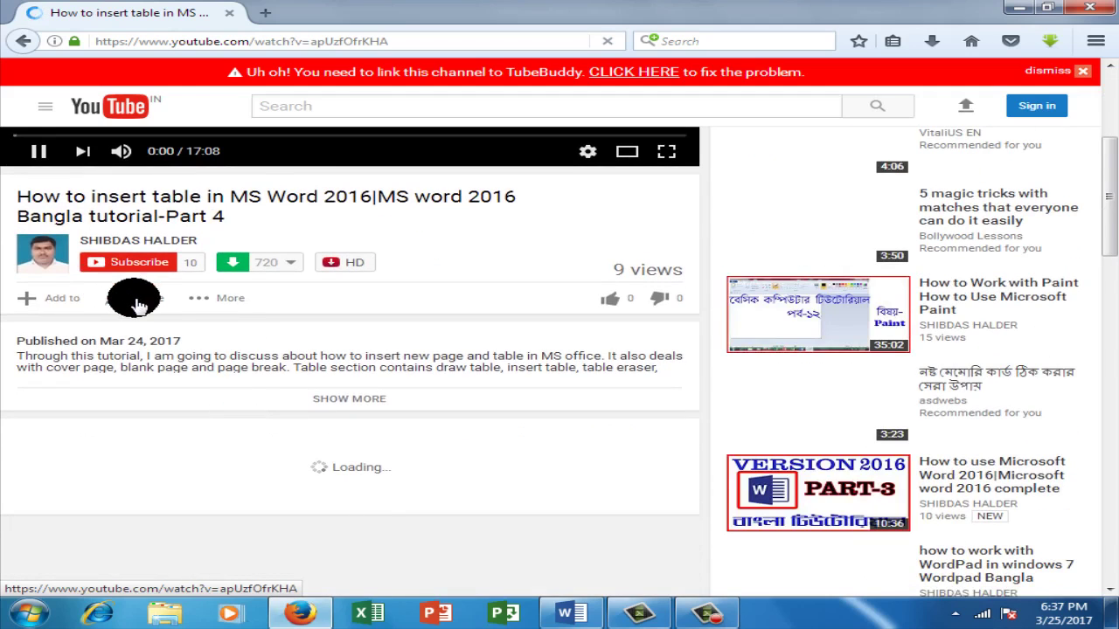
- Copy the video's 560×315 iframe code from Share > Embed and minimize Firefox
{"action": "left_click", "coordinate": [135, 302]}
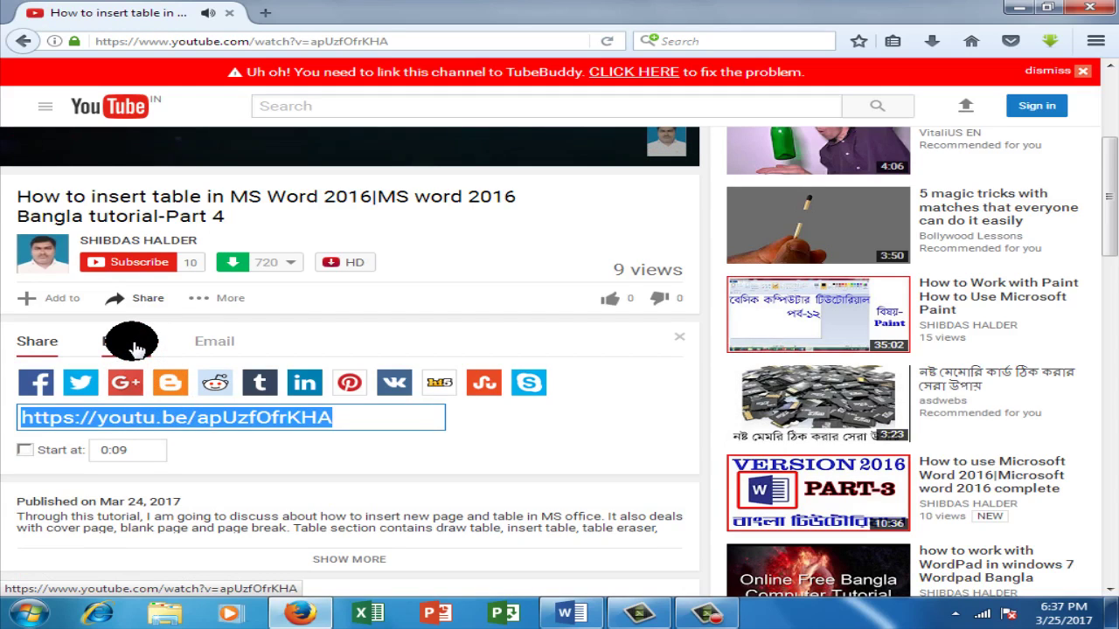
{"action": "left_click", "coordinate": [136, 345]}
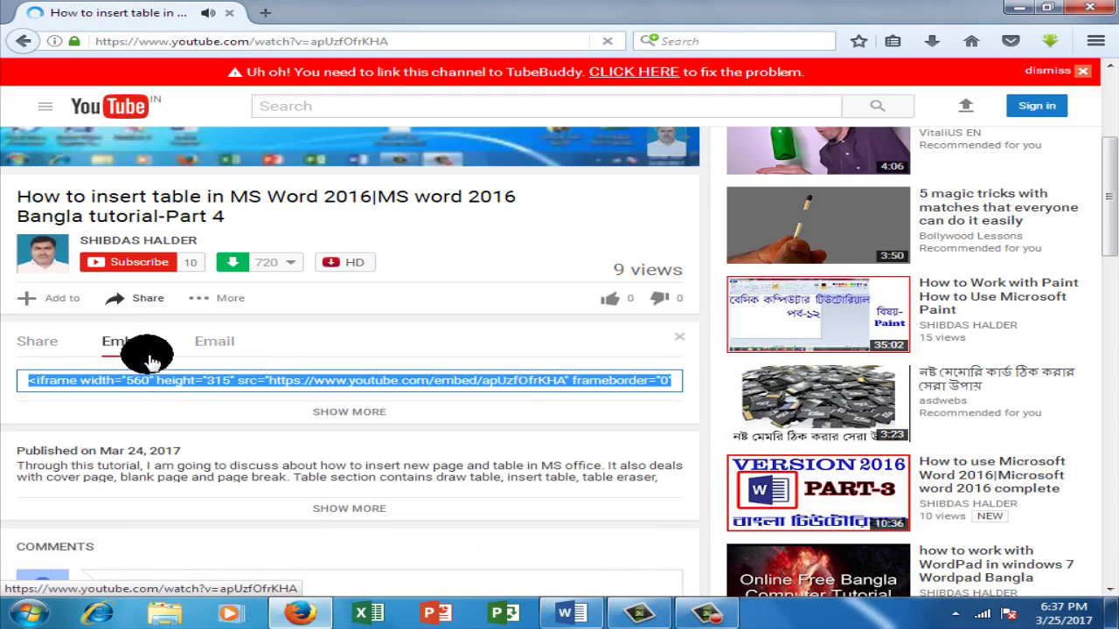
{"action": "left_click", "coordinate": [171, 375]}
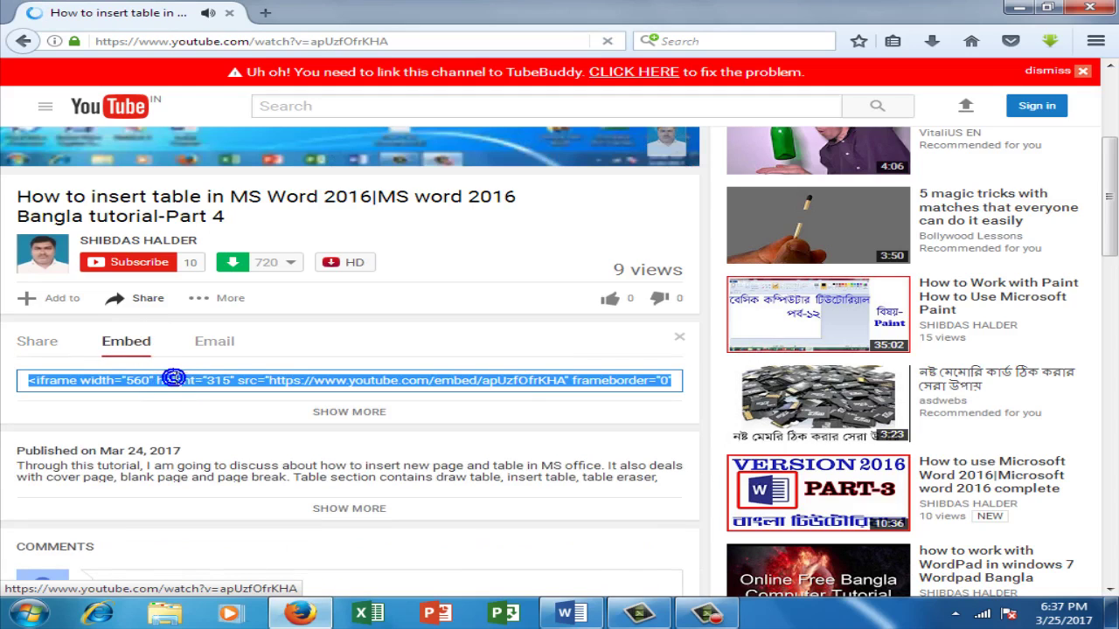
{"action": "right_click", "coordinate": [173, 377]}
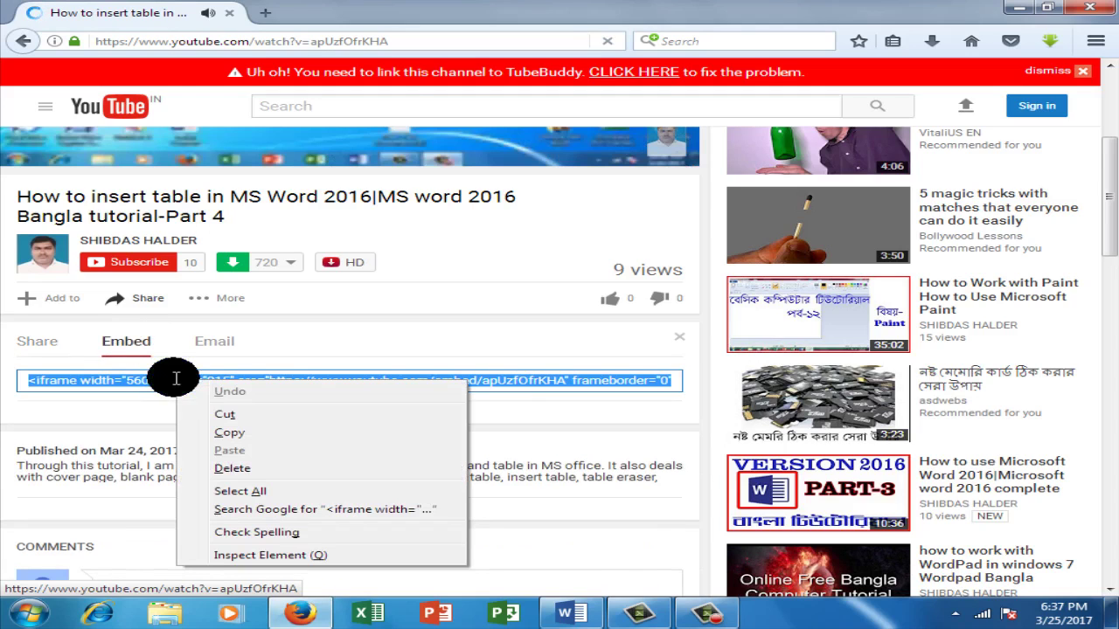
{"action": "left_click", "coordinate": [229, 434]}
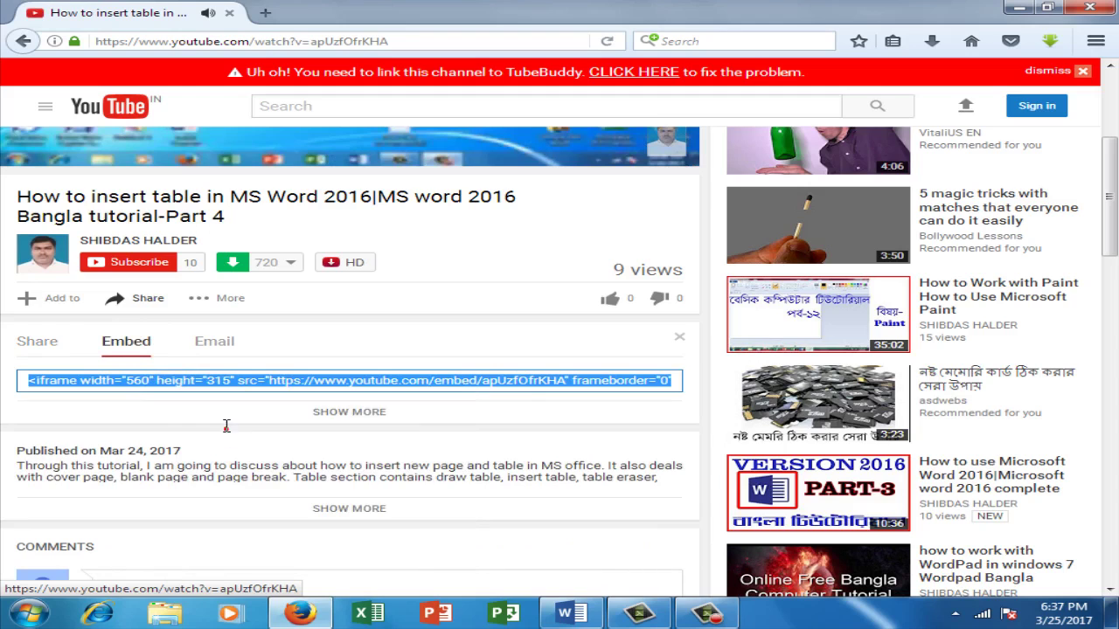
{"action": "left_click", "coordinate": [1080, 13]}
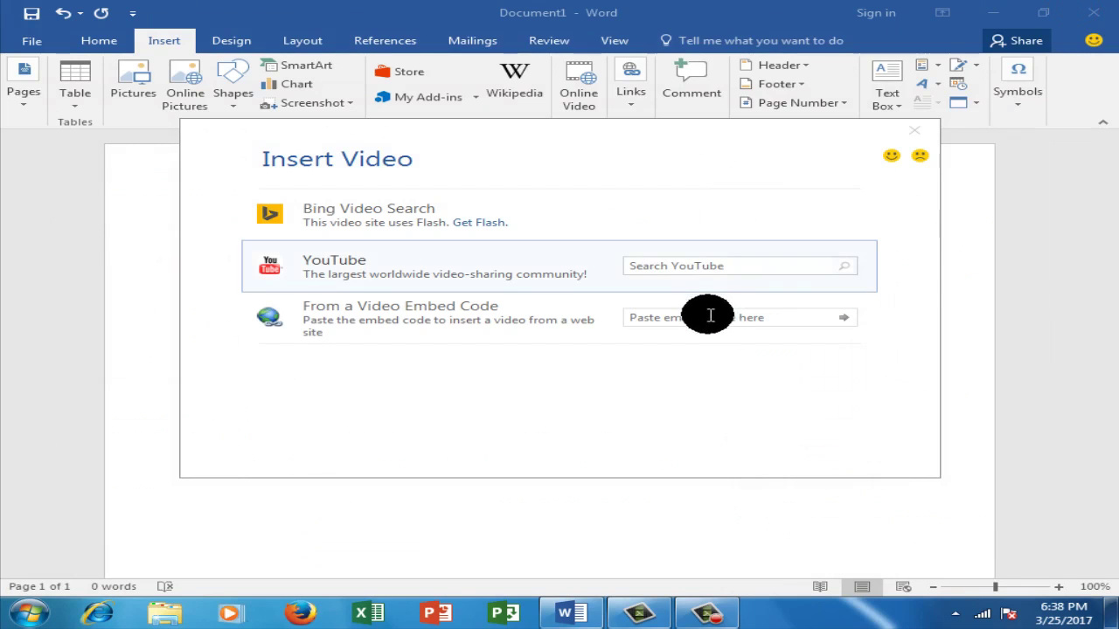
- Paste the copied iframe embed code into Insert Video and insert the video
{"action": "left_click", "coordinate": [710, 316]}
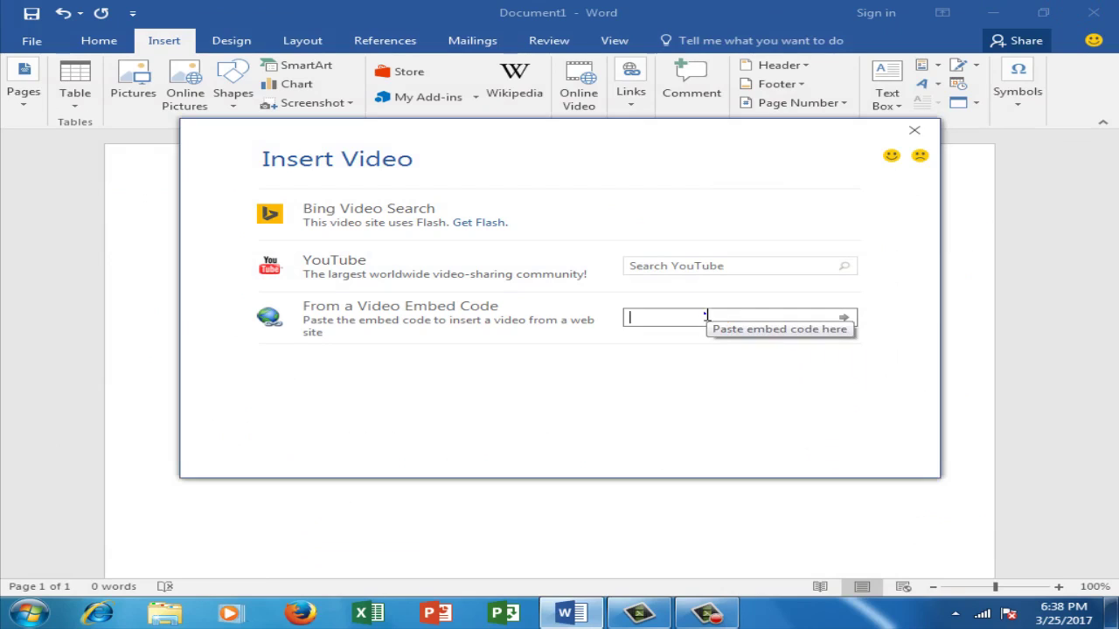
{"action": "right_click", "coordinate": [706, 314]}
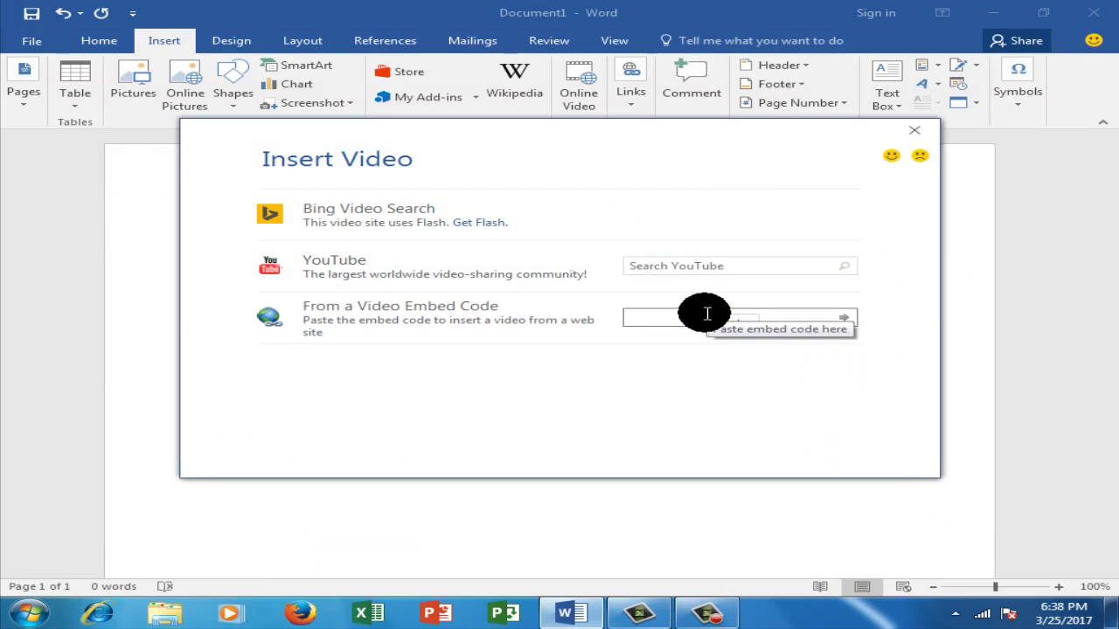
{"action": "right_click", "coordinate": [736, 320]}
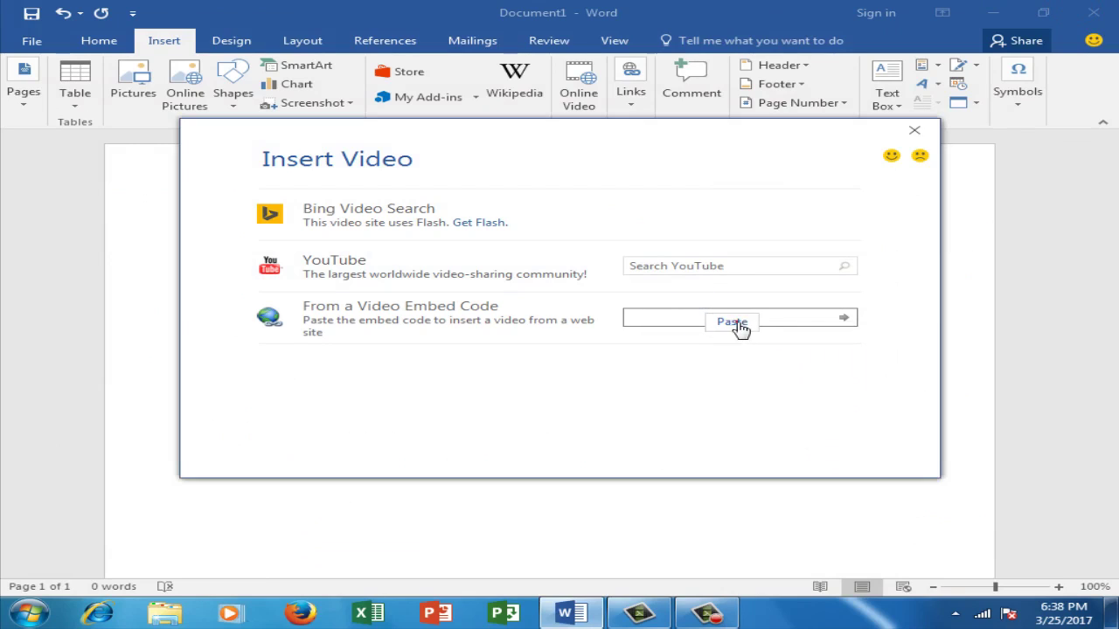
{"action": "left_click", "coordinate": [734, 321]}
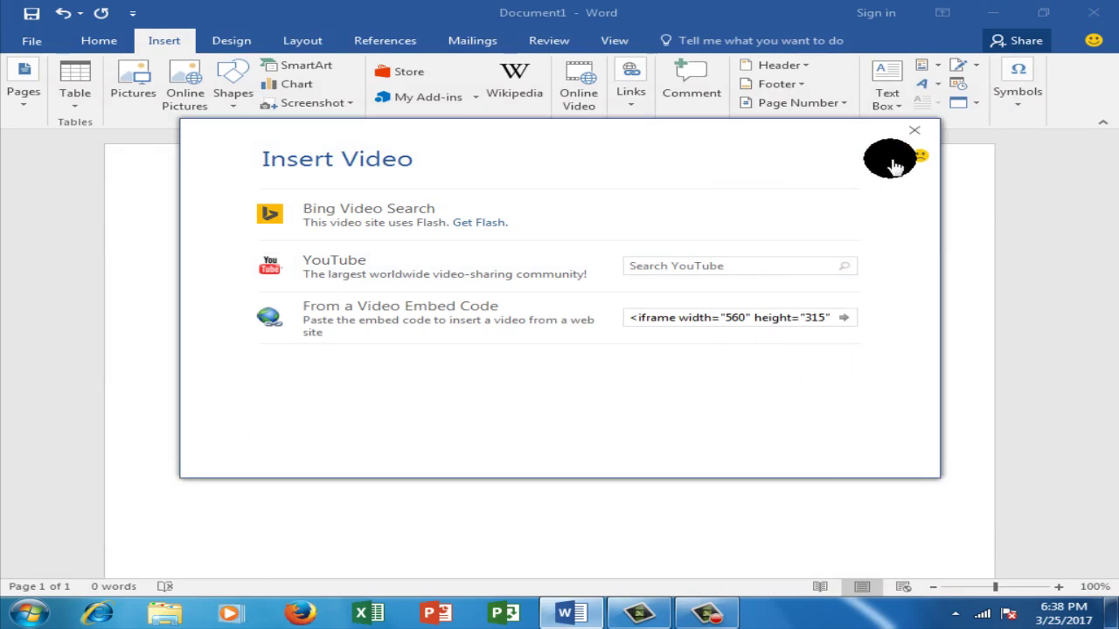
{"action": "left_click", "coordinate": [845, 319]}
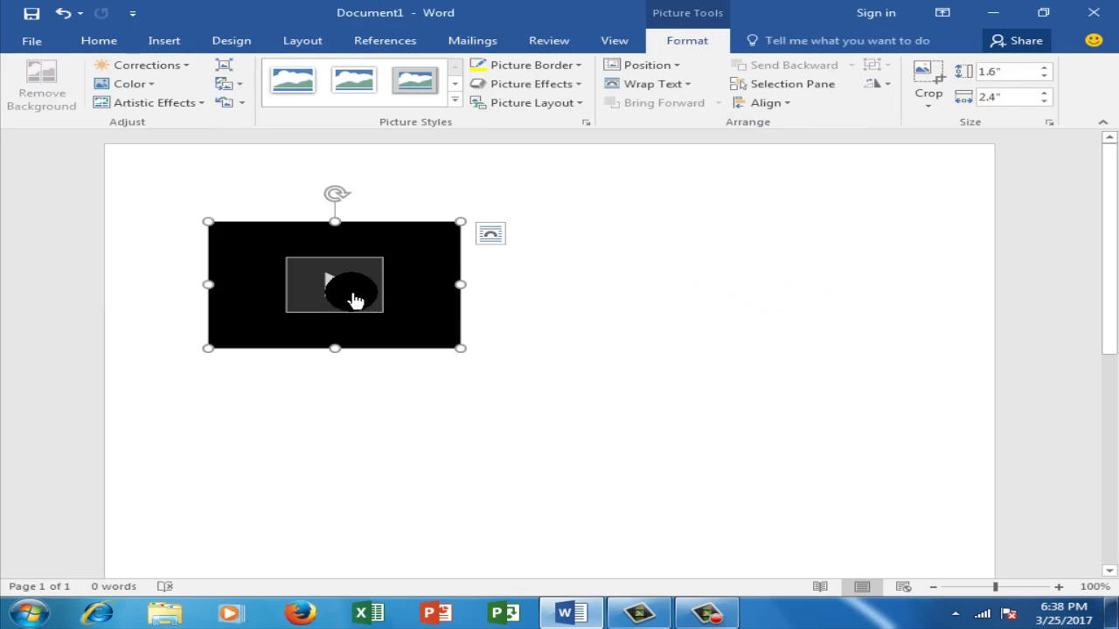
- Check the embedded YouTube video on the page and deselect it
{"action": "scroll", "coordinate": [352, 292], "scroll_direction": "down", "scroll_amount": 3}
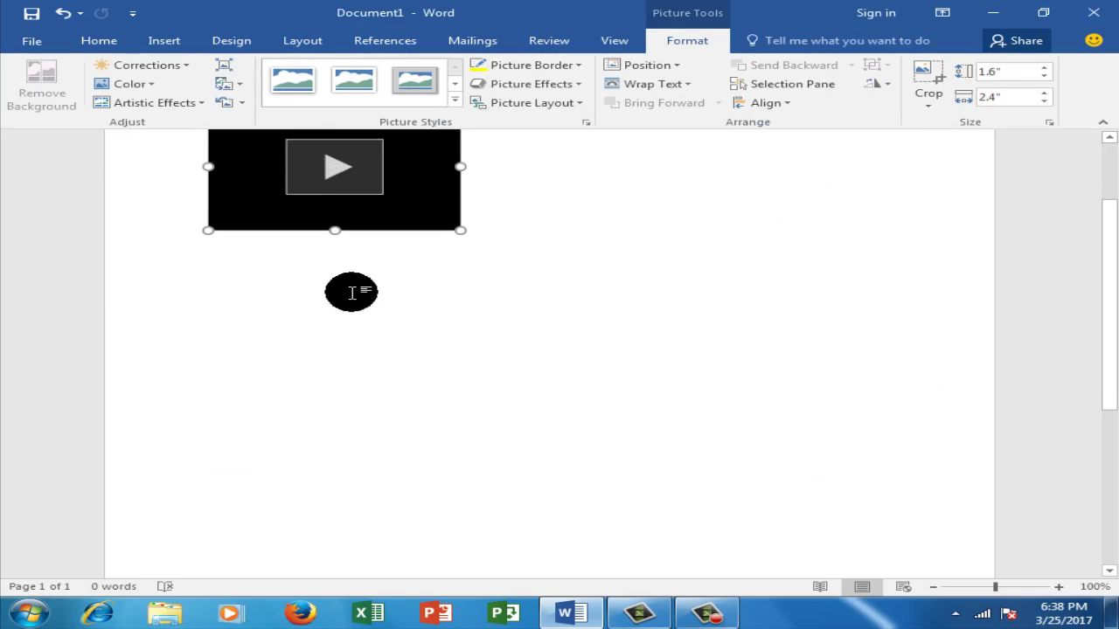
{"action": "scroll", "coordinate": [351, 293], "scroll_direction": "up", "scroll_amount": 2}
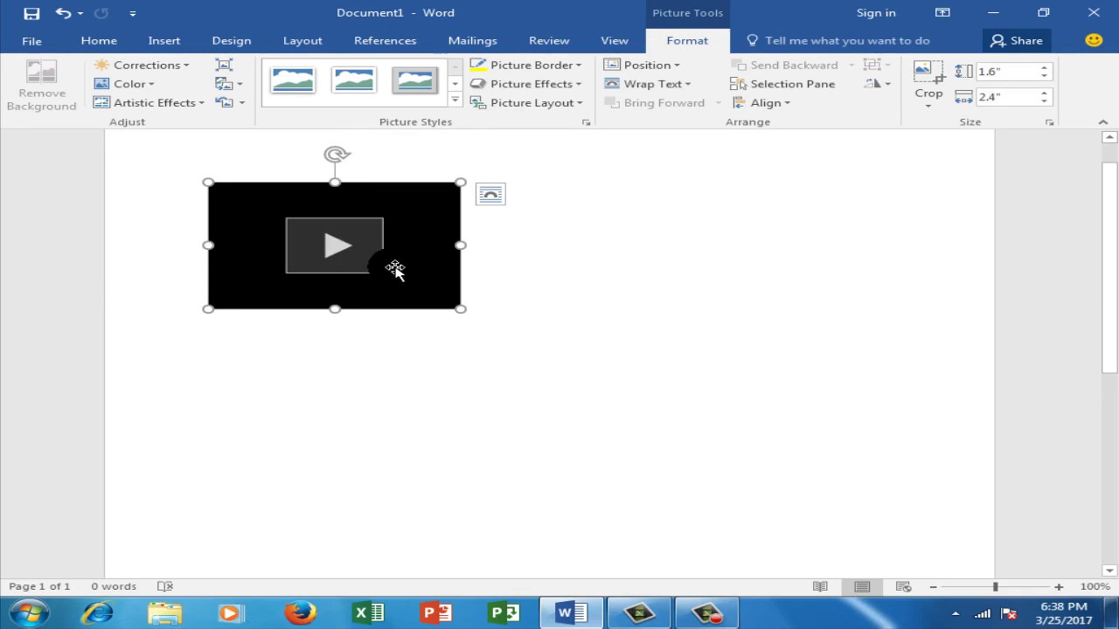
{"action": "scroll", "coordinate": [395, 268], "scroll_direction": "up", "scroll_amount": 1}
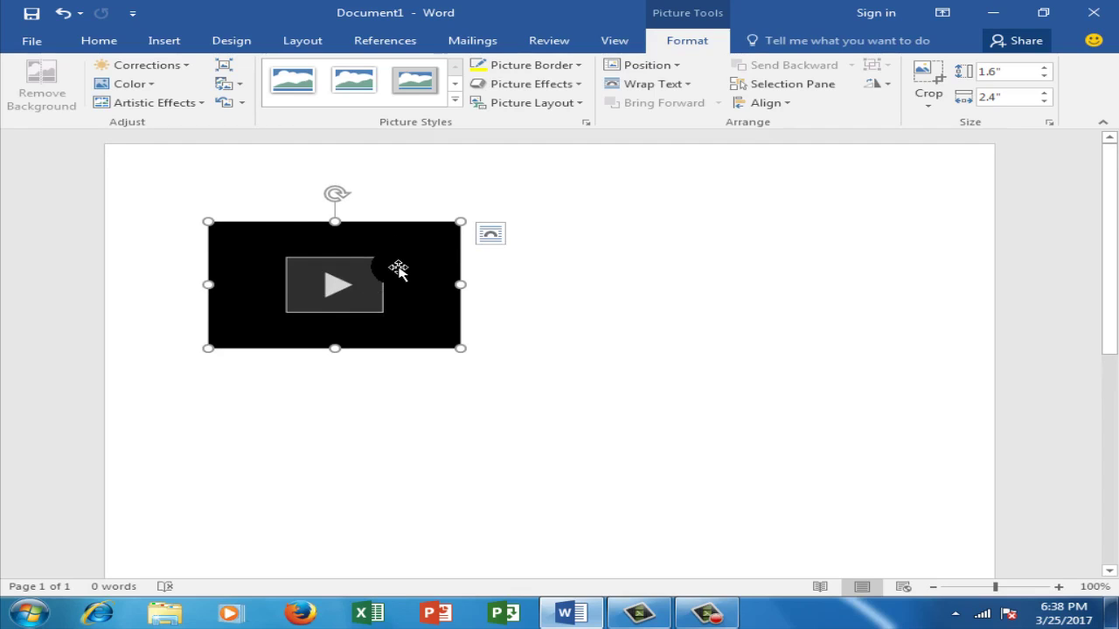
{"action": "scroll", "coordinate": [398, 266], "scroll_direction": "down", "scroll_amount": 4}
{"action": "scroll", "coordinate": [398, 267], "scroll_direction": "up", "scroll_amount": 1}
{"action": "scroll", "coordinate": [397, 267], "scroll_direction": "up", "scroll_amount": 3}
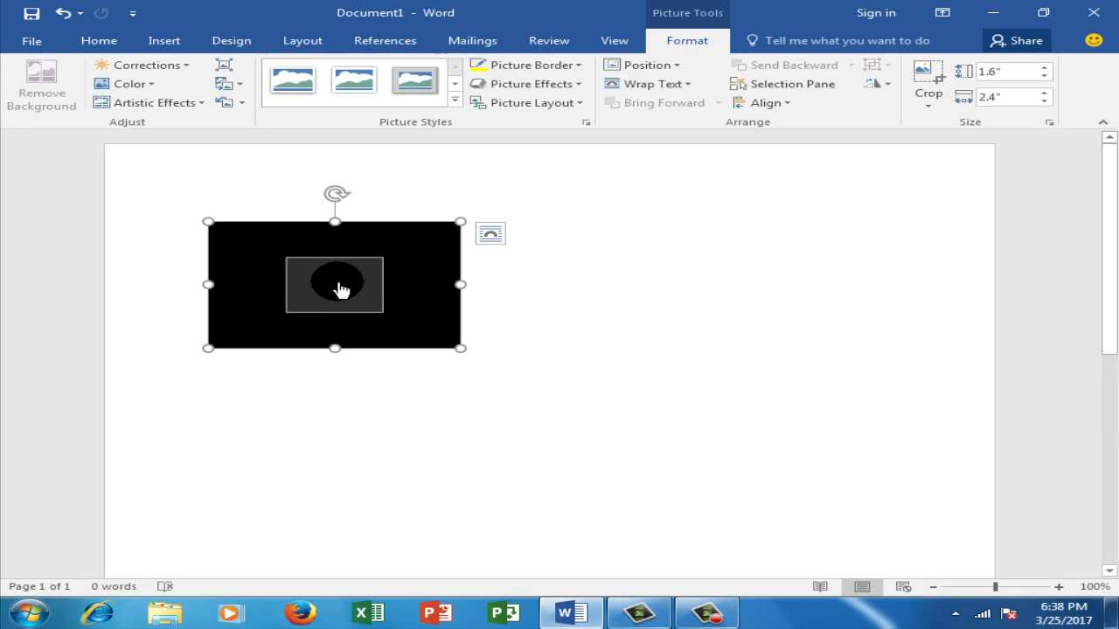
{"action": "left_click", "coordinate": [556, 287]}
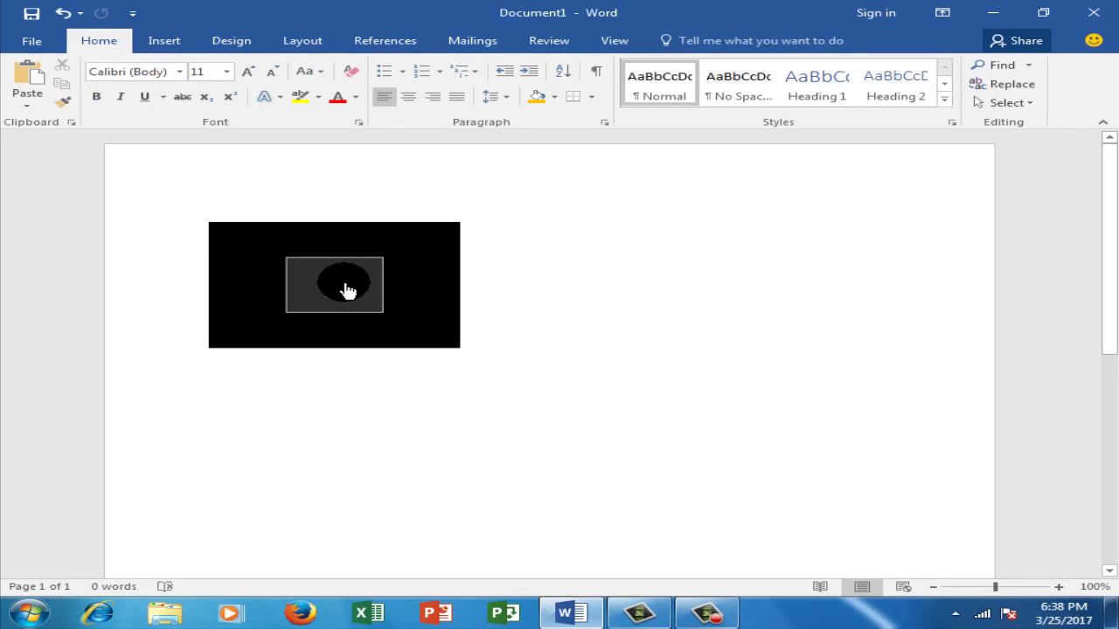
- Scroll the page and bring up the Insert ribbon commands
{"action": "scroll", "coordinate": [347, 290], "scroll_direction": "down", "scroll_amount": 1}
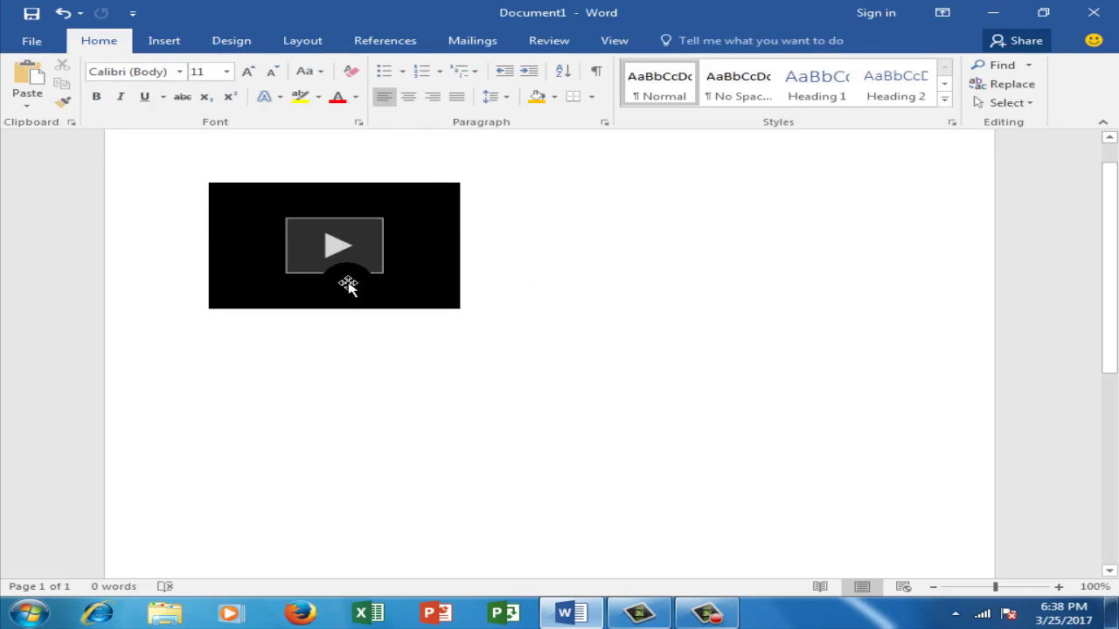
{"action": "scroll", "coordinate": [350, 291], "scroll_direction": "down", "scroll_amount": 2}
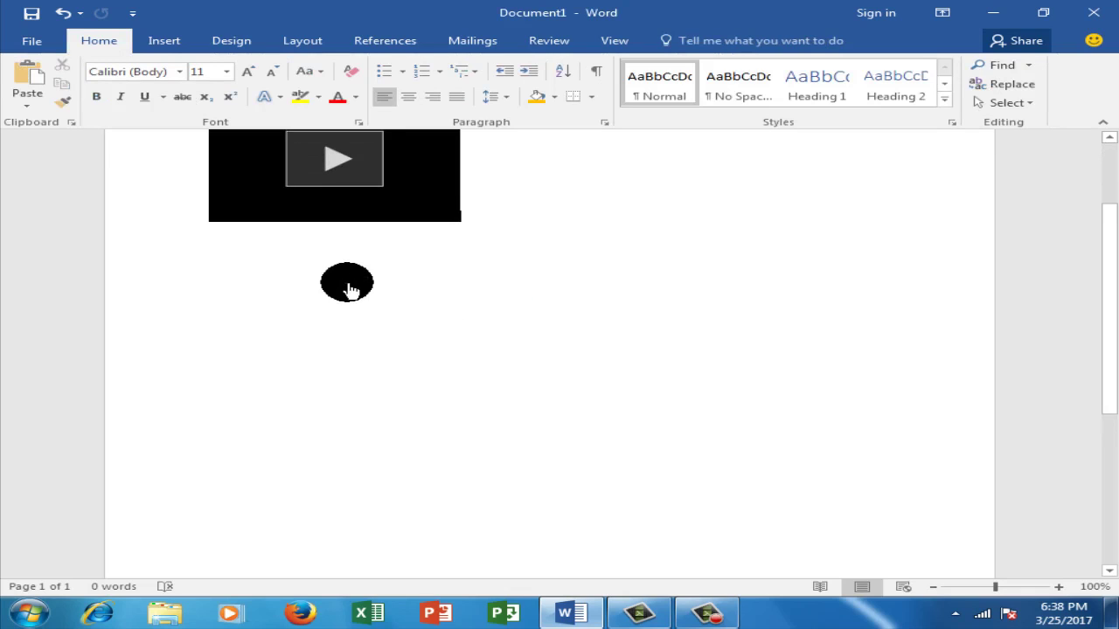
{"action": "scroll", "coordinate": [350, 291], "scroll_direction": "up", "scroll_amount": 3}
{"action": "scroll", "coordinate": [350, 291], "scroll_direction": "down", "scroll_amount": 1}
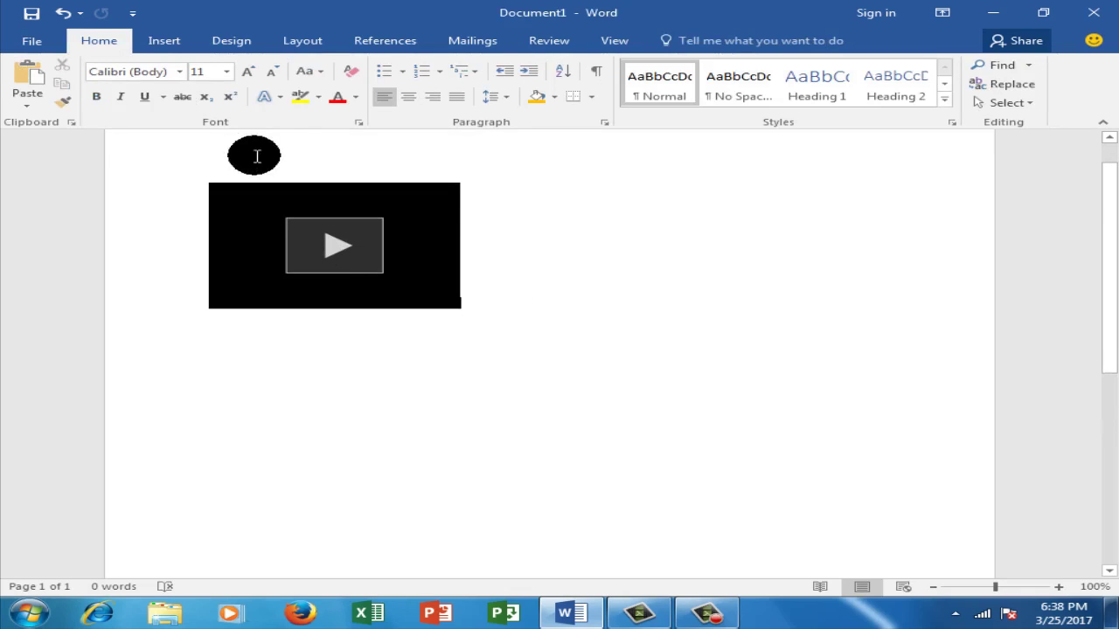
{"action": "left_click", "coordinate": [166, 41]}
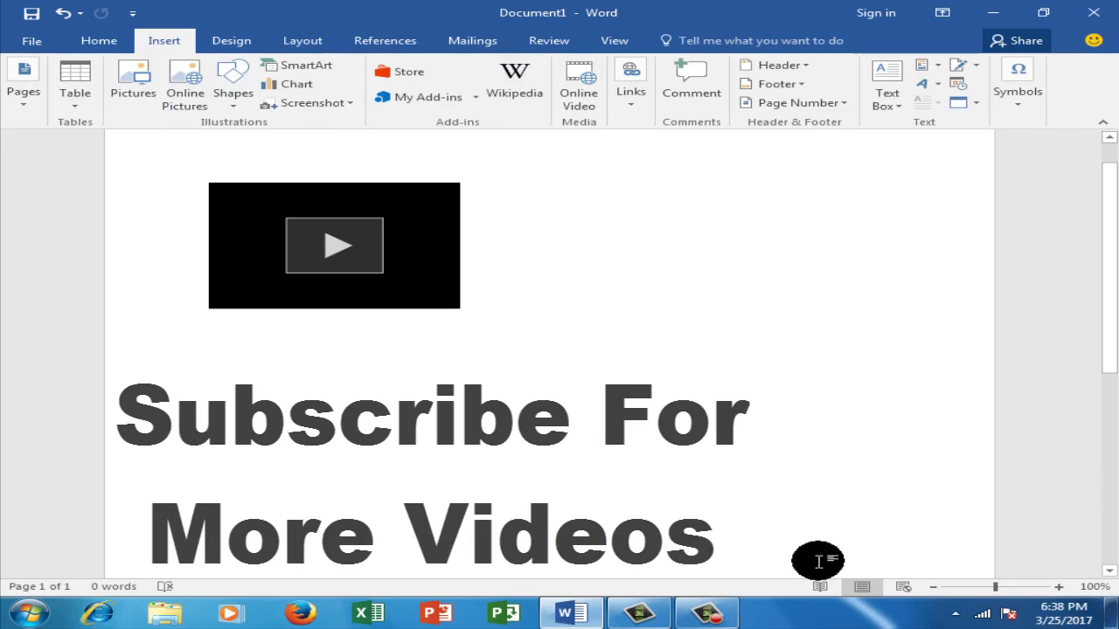
- Hide the recorder panel and close Document1 in Word without saving changes
{"action": "left_click", "coordinate": [706, 614]}
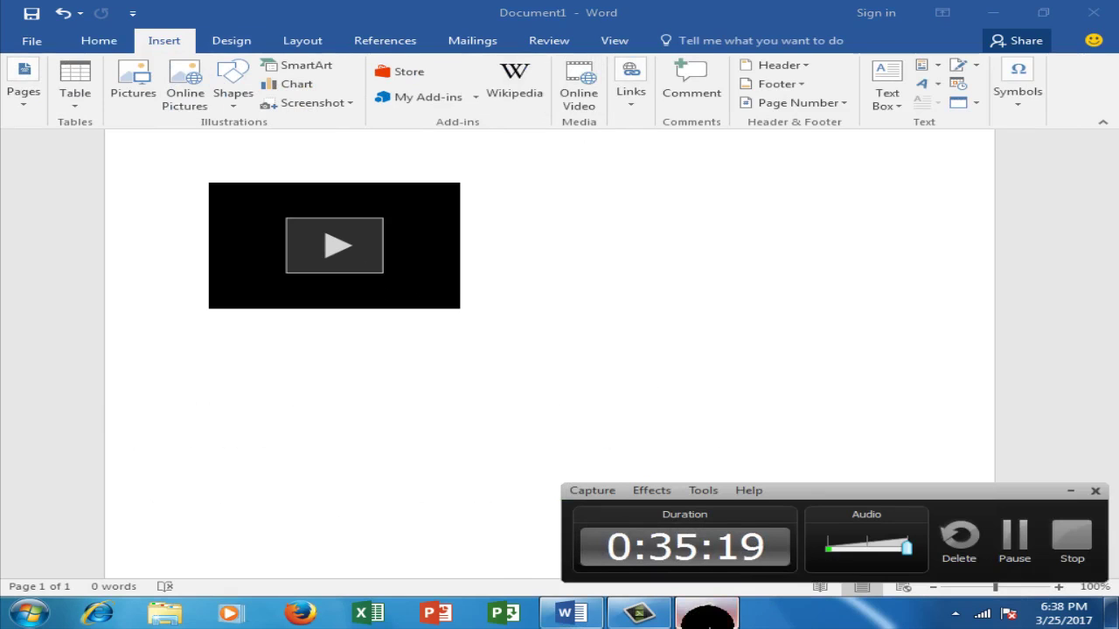
{"action": "left_click", "coordinate": [1068, 491]}
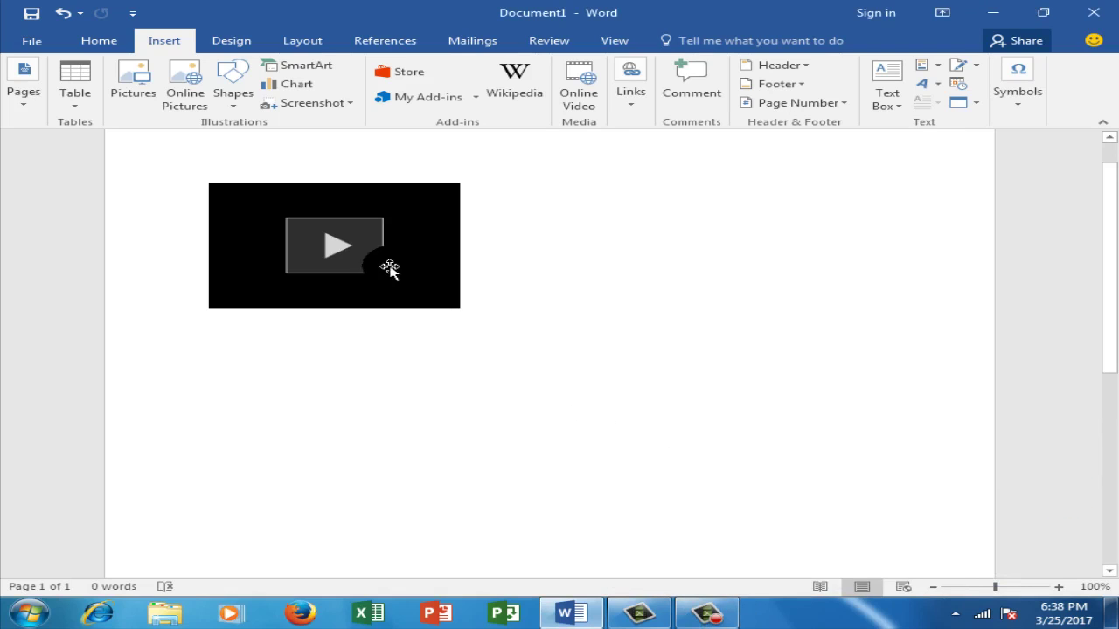
{"action": "left_click", "coordinate": [1090, 12]}
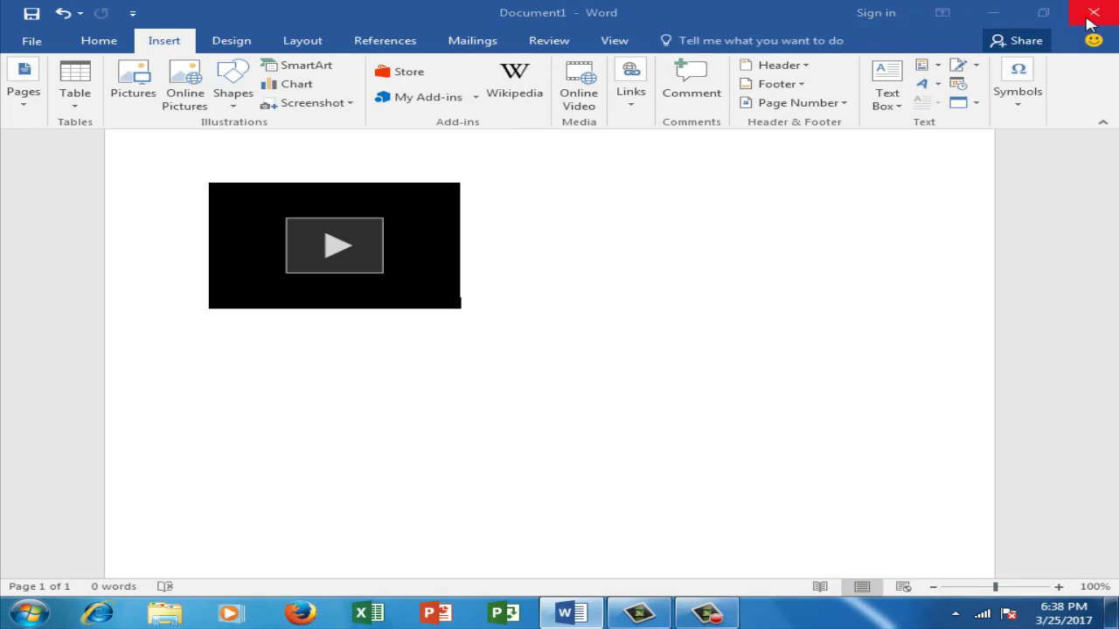
{"action": "left_click", "coordinate": [559, 348]}
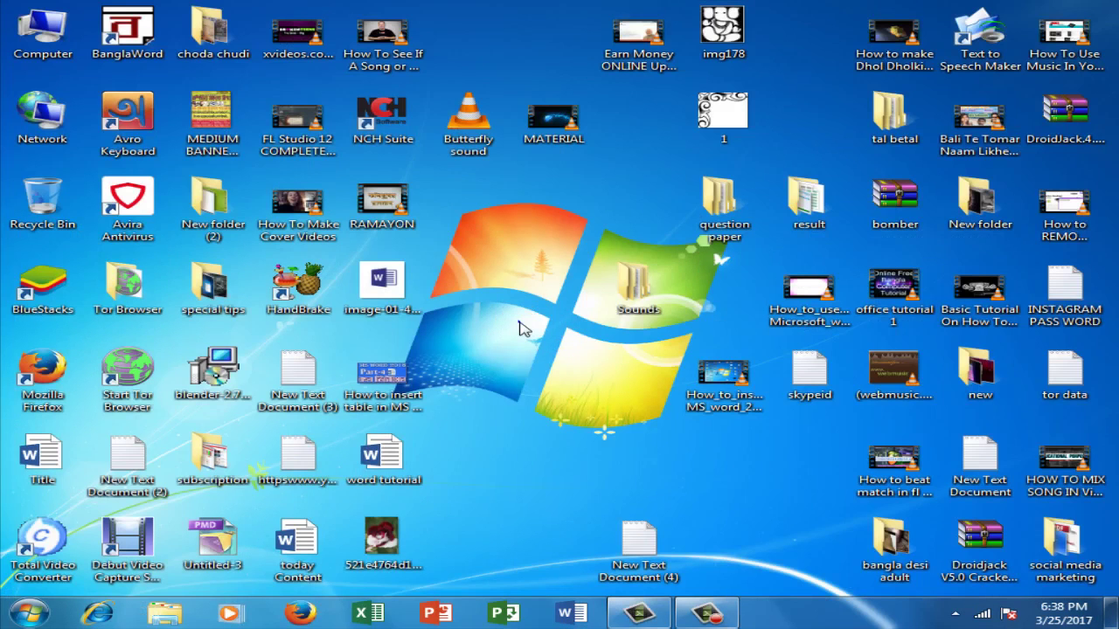
- Refresh the Windows desktop four times from its right-click menu
{"action": "right_click", "coordinate": [520, 322]}
{"action": "left_click", "coordinate": [569, 376]}
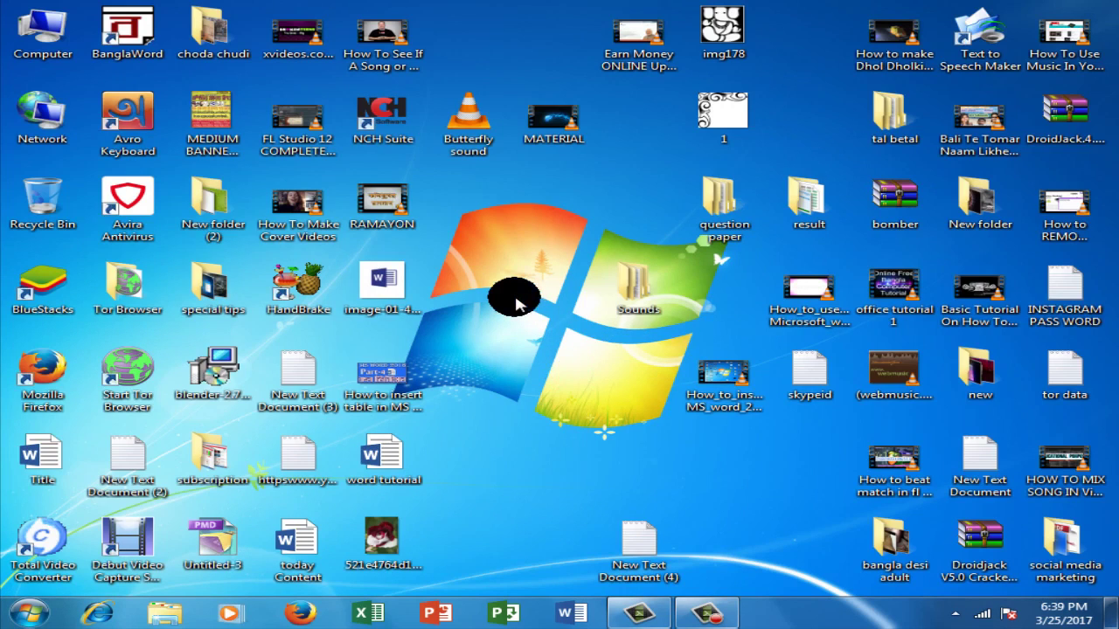
{"action": "right_click", "coordinate": [513, 302]}
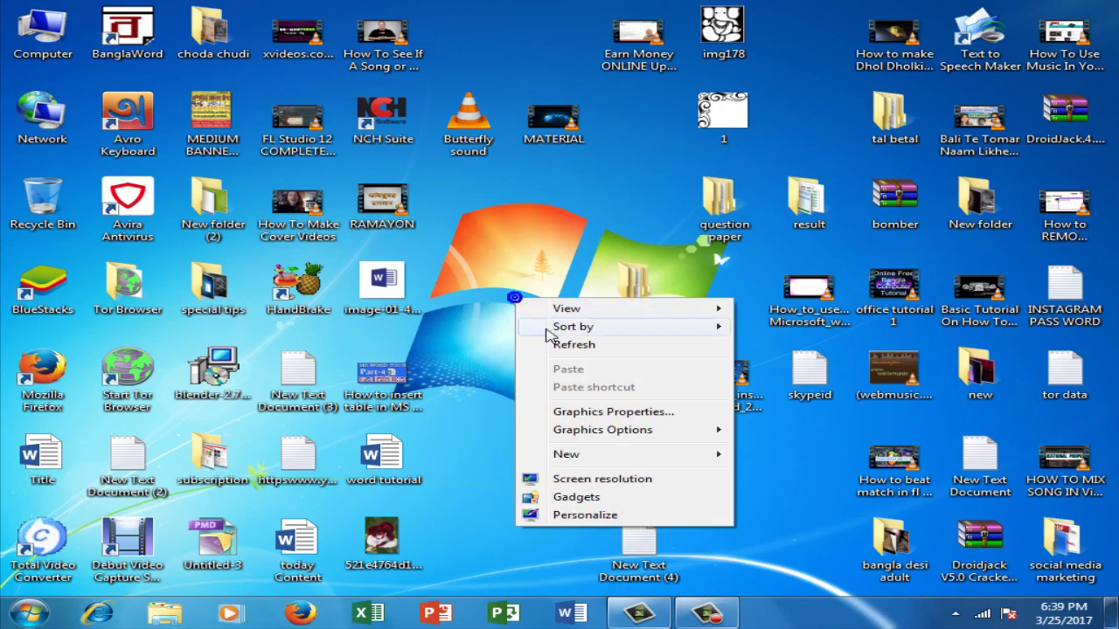
{"action": "left_click", "coordinate": [563, 342]}
{"action": "right_click", "coordinate": [541, 306]}
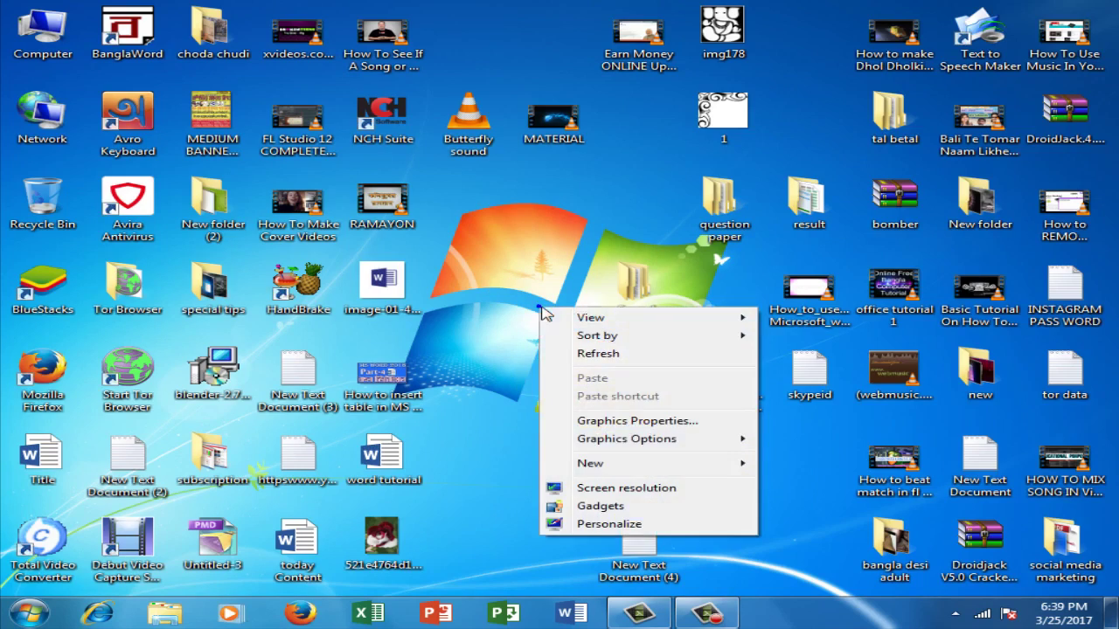
{"action": "left_click", "coordinate": [552, 352]}
{"action": "right_click", "coordinate": [524, 305]}
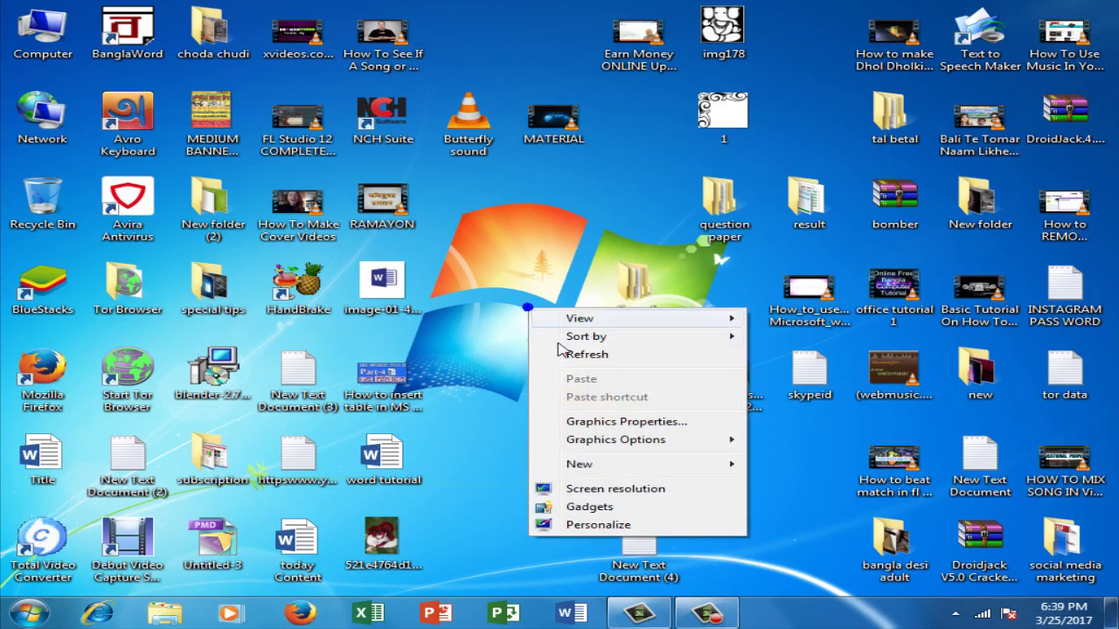
{"action": "left_click", "coordinate": [569, 354]}
{"action": "right_click", "coordinate": [574, 358]}
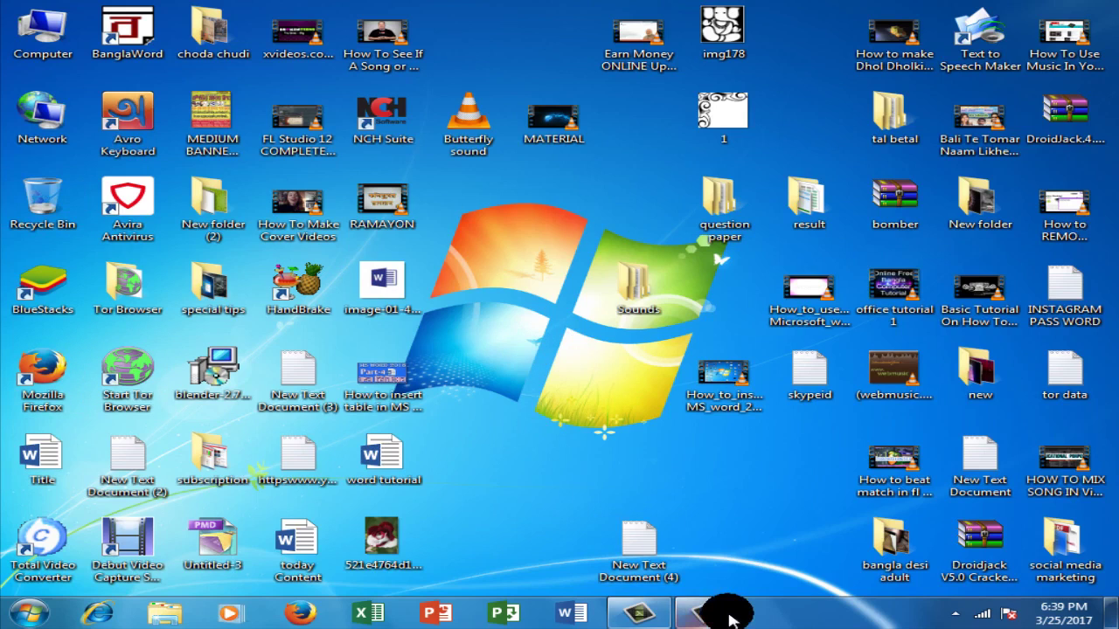
- Stop the screen recording from the recorder window
{"action": "mouse_move", "coordinate": [725, 611]}
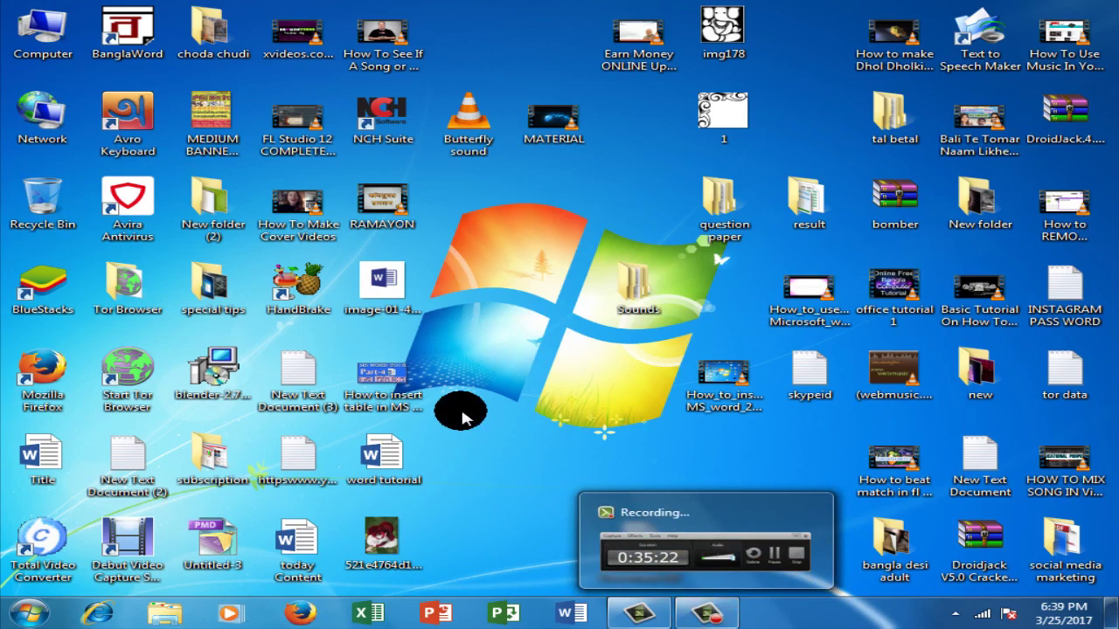
{"action": "left_click", "coordinate": [704, 610]}
{"action": "left_click", "coordinate": [1058, 555]}
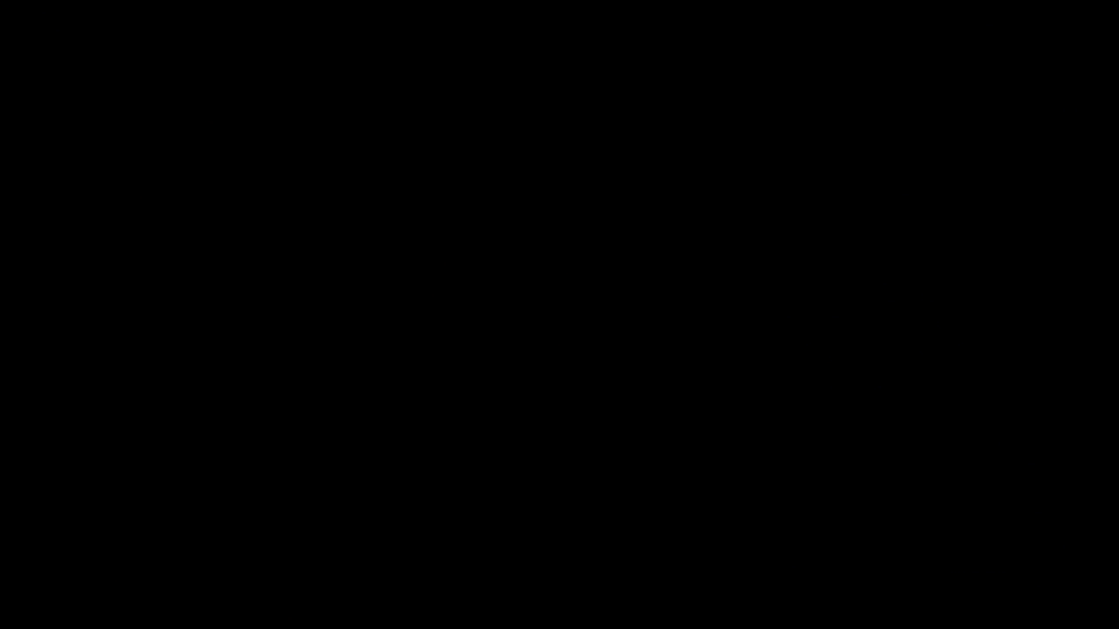